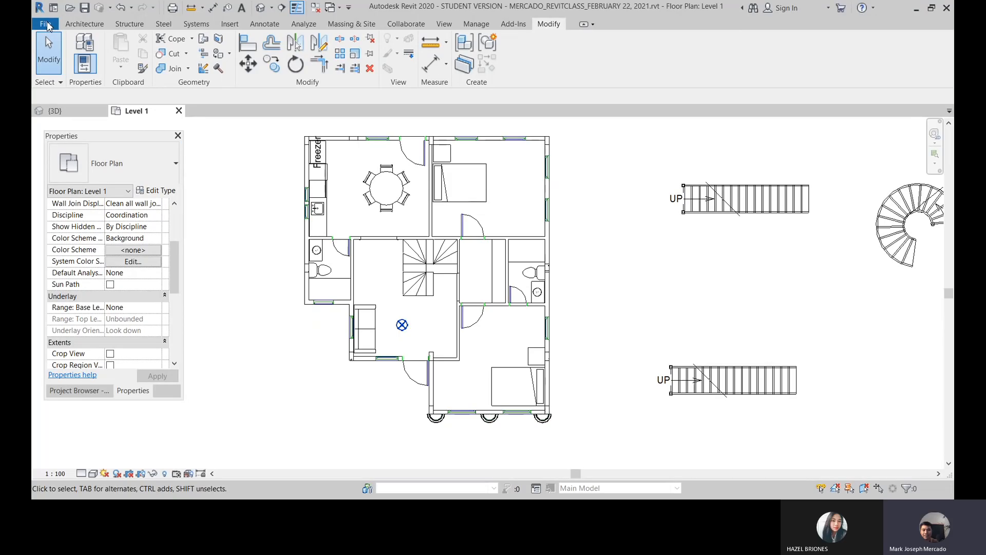
# - Save the project as a new file, changing the date in its file name to MARCH 1, 2021
pyautogui.click(45, 24)
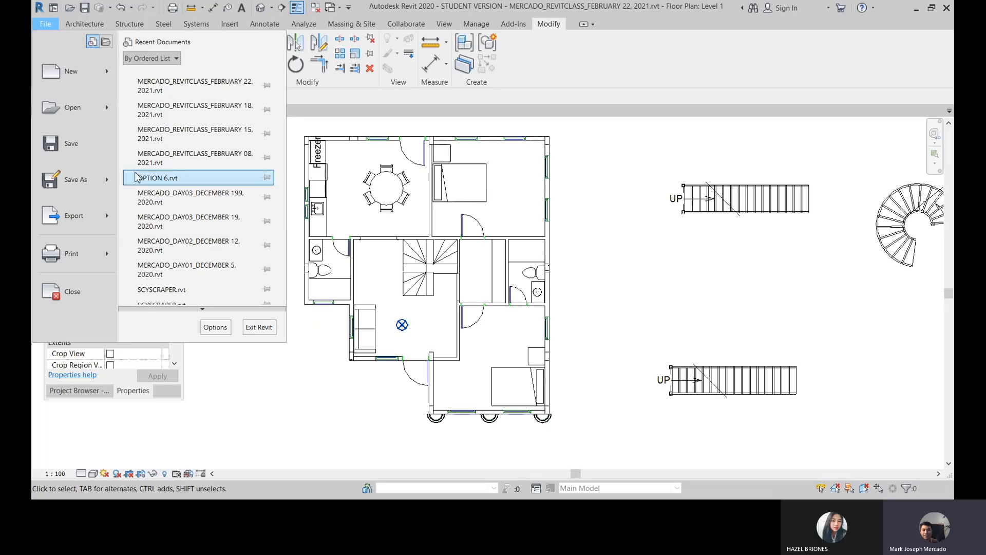
pyautogui.moveTo(109, 181)
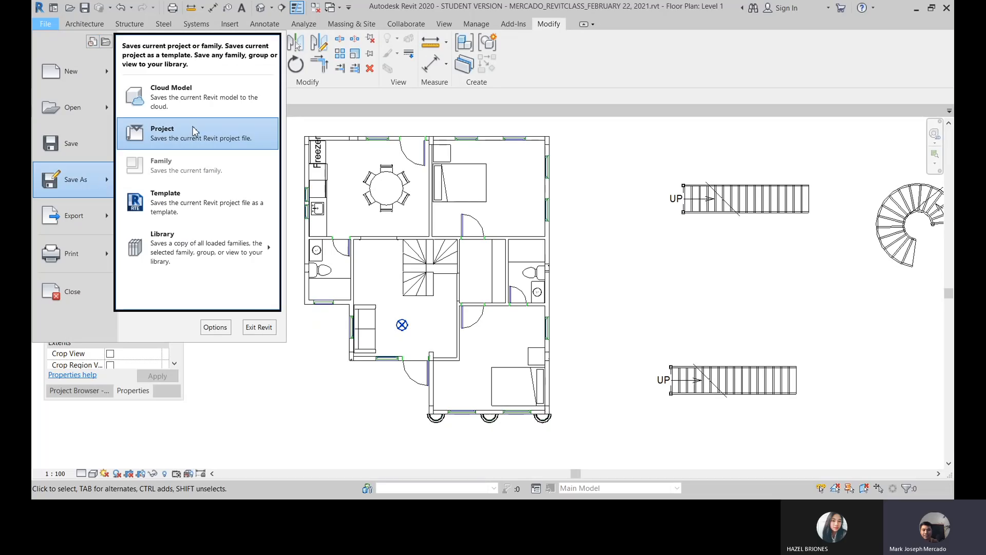
pyautogui.click(194, 132)
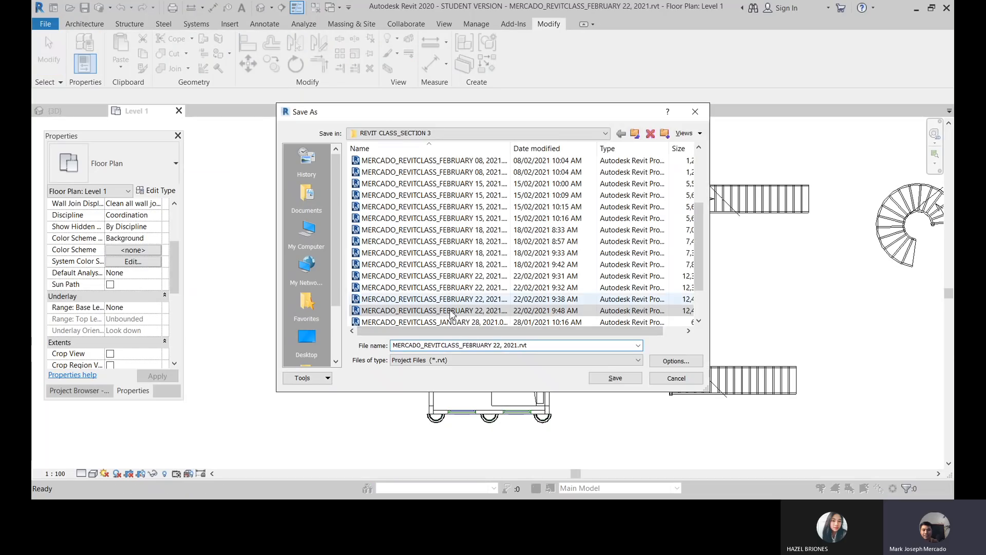
pyautogui.moveTo(463, 345); pyautogui.dragTo(497, 346)
pyautogui.write('Ma')
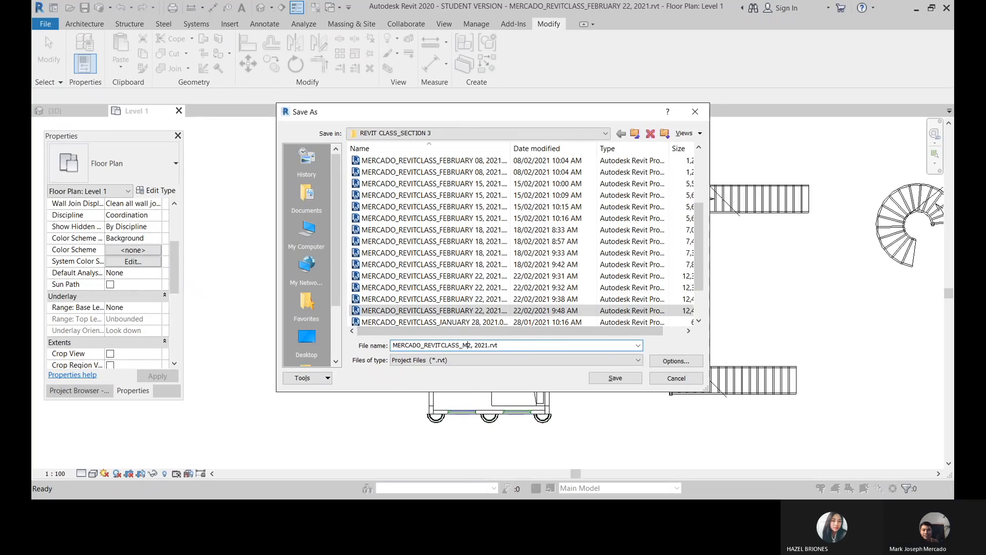
pyautogui.write('rch 1')
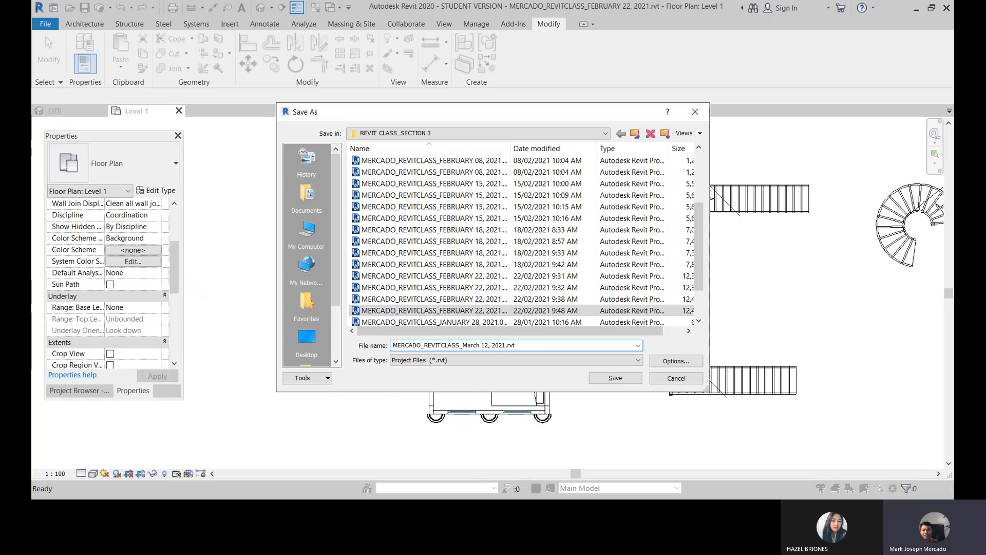
pyautogui.press('Delete')
pyautogui.press('BackSpace')
pyautogui.press('BackSpace')
pyautogui.press('BackSpace')
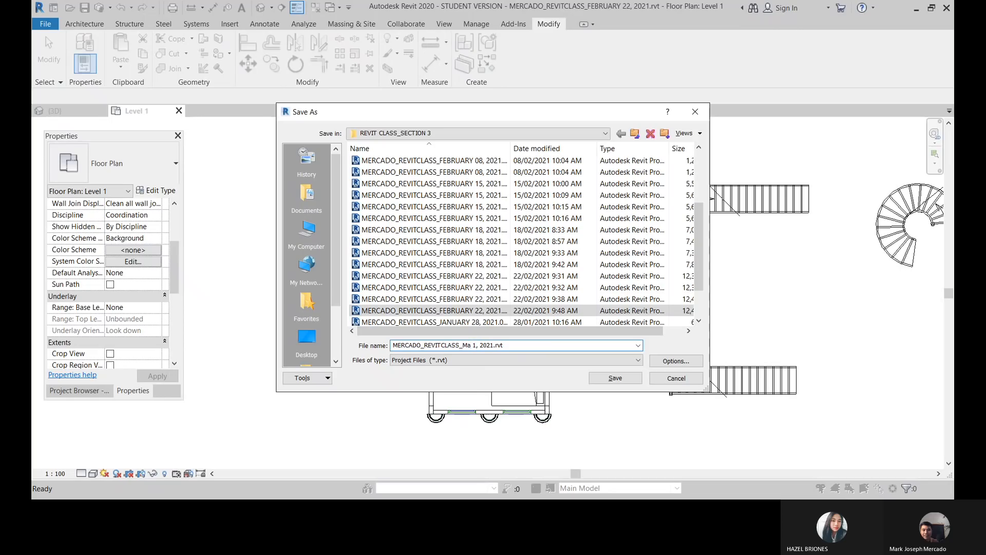
pyautogui.press('BackSpace')
pyautogui.write('ARCH')
pyautogui.click(606, 379)
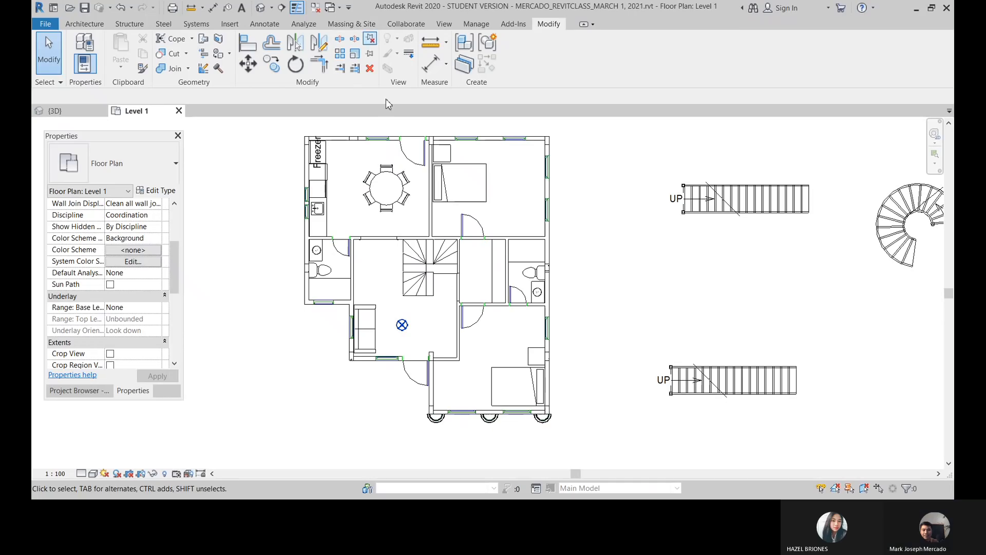
# - Start a toposurface in the Level 1 floor plan and place its first point beyond the house's upper-left corner at elevation 1000
pyautogui.scroll(-2, 440, 290)
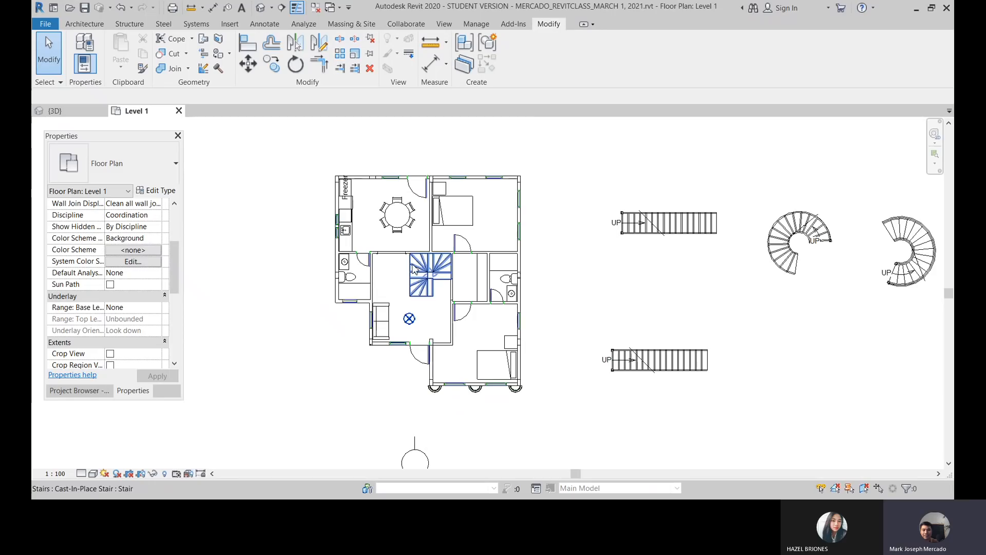
pyautogui.scroll(1, 400, 275)
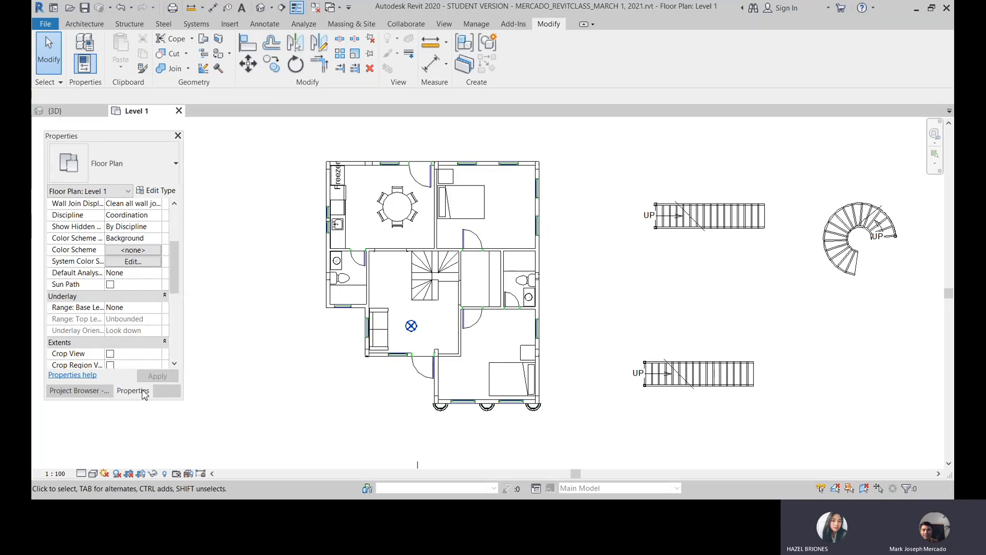
pyautogui.click(72, 391)
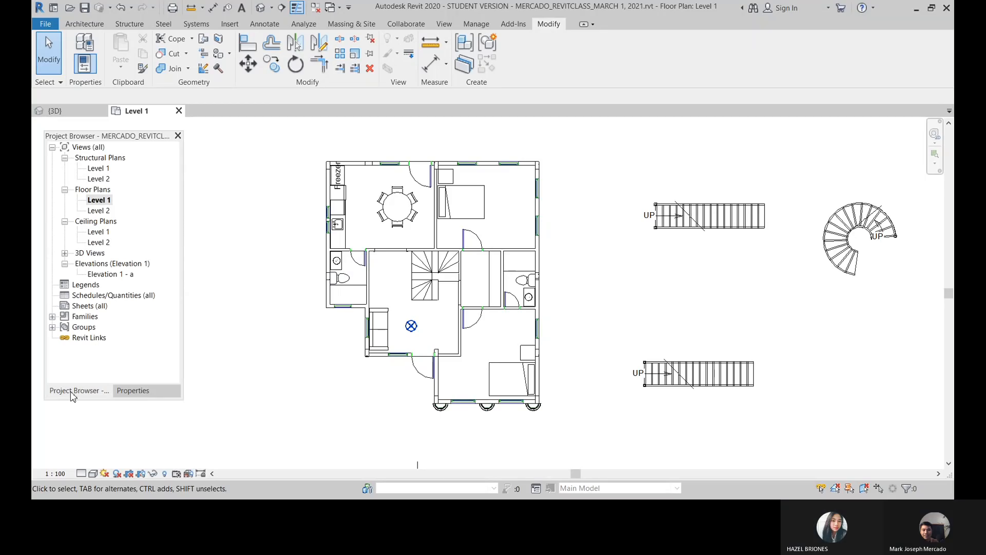
pyautogui.click(99, 200)
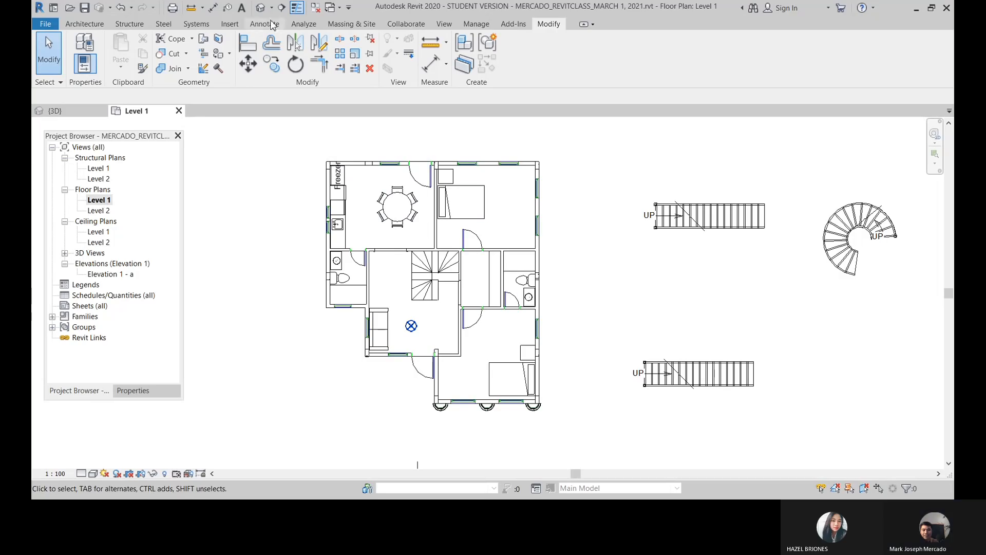
pyautogui.click(358, 25)
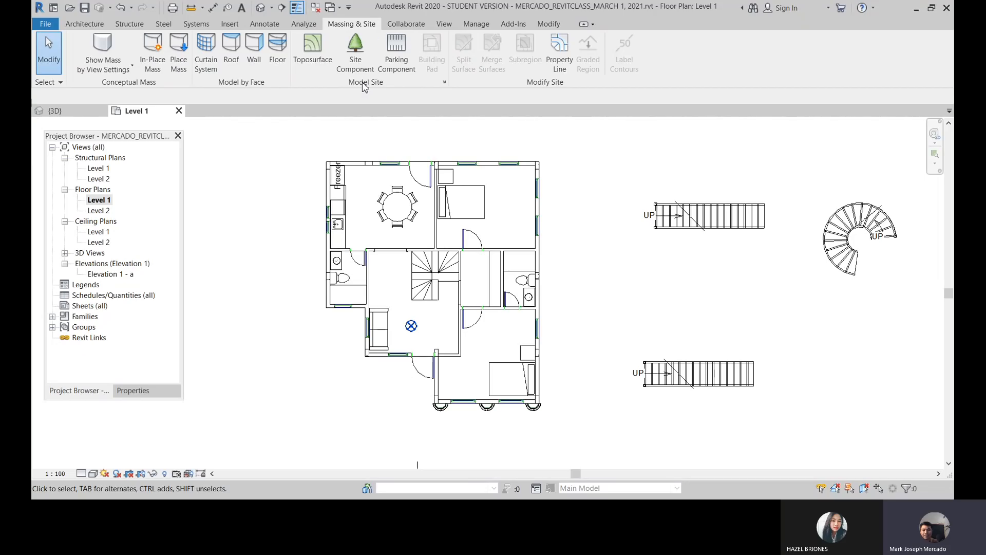
pyautogui.click(316, 60)
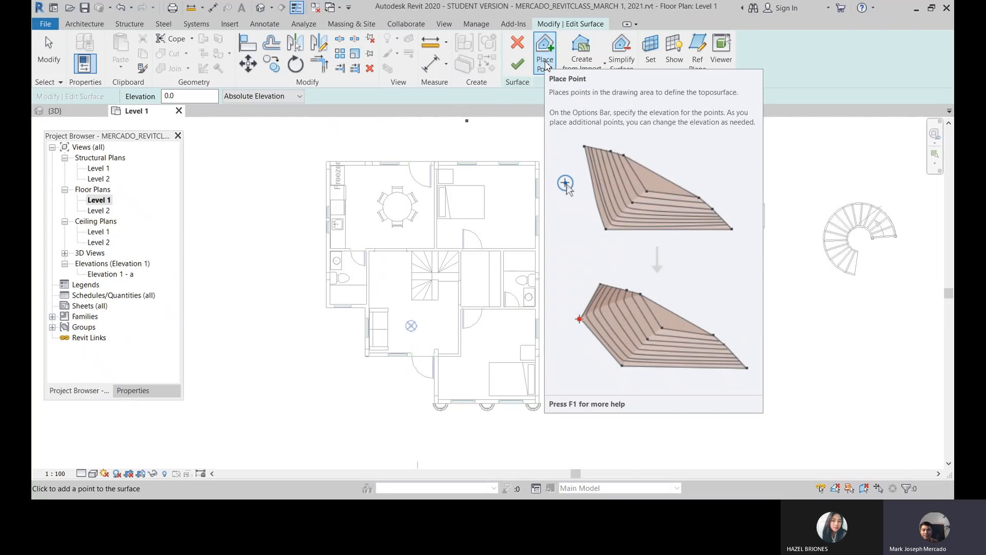
pyautogui.scroll(-2, 396, 265)
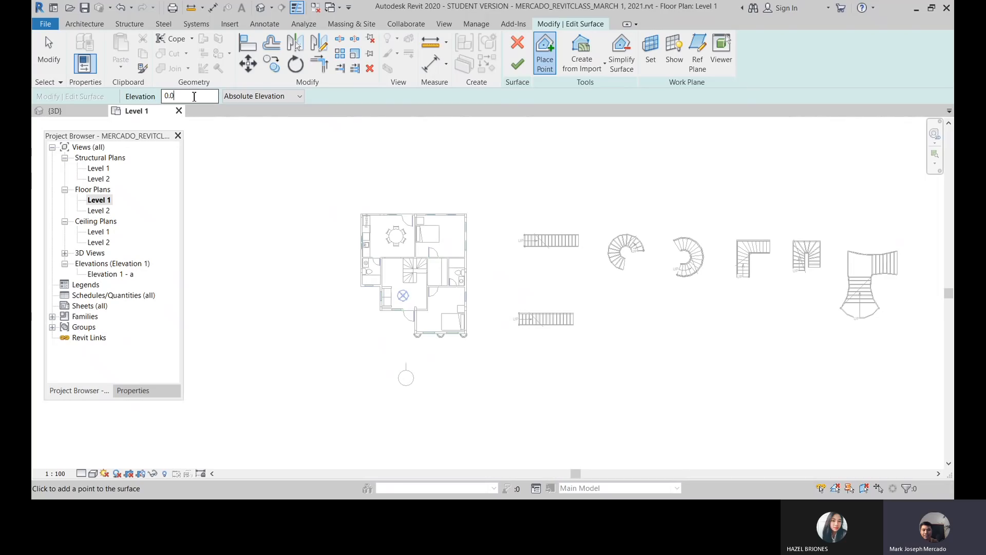
pyautogui.moveTo(175, 96); pyautogui.dragTo(158, 98)
pyautogui.write('1000')
pyautogui.scroll(1, 314, 186)
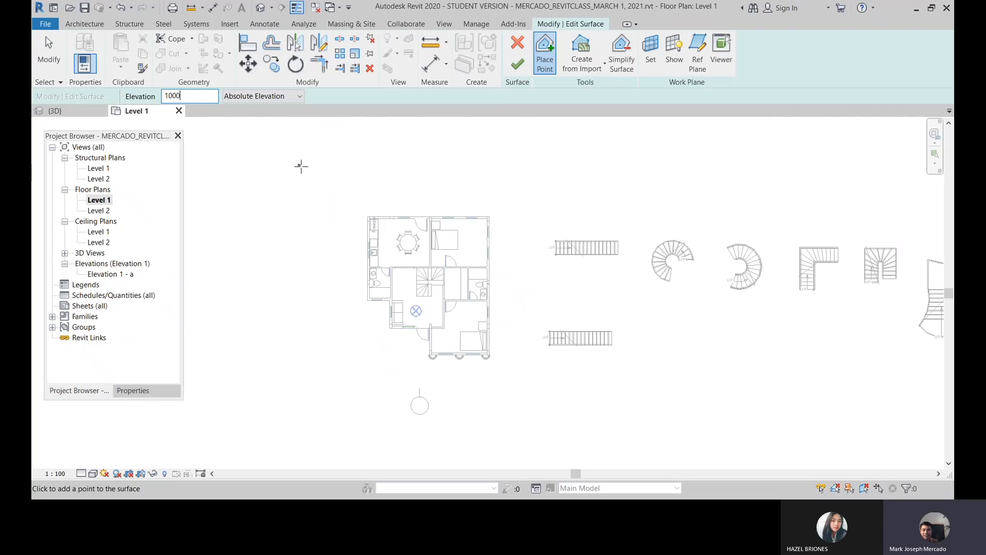
pyautogui.scroll(1, 305, 181)
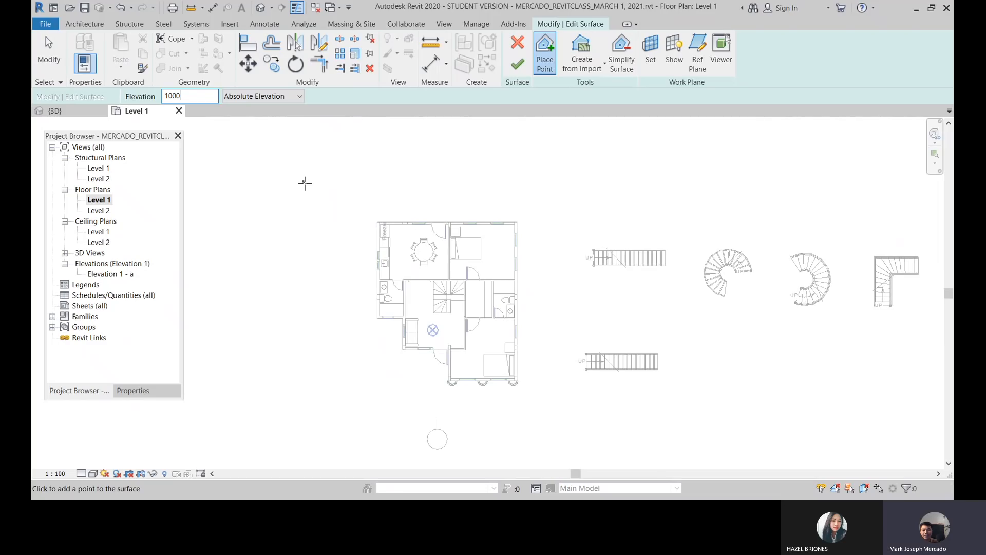
pyautogui.scroll(-1, 305, 183)
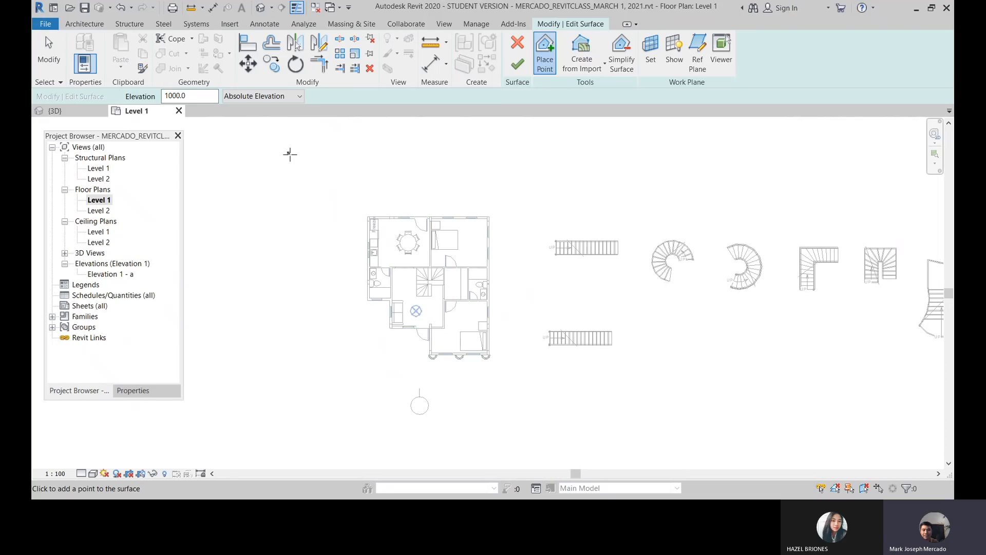
pyautogui.click(289, 152)
# - Add surface points beyond the house's upper-right corner at elevation 300 and beyond its lower-right corner at elevation 500
pyautogui.click(208, 97)
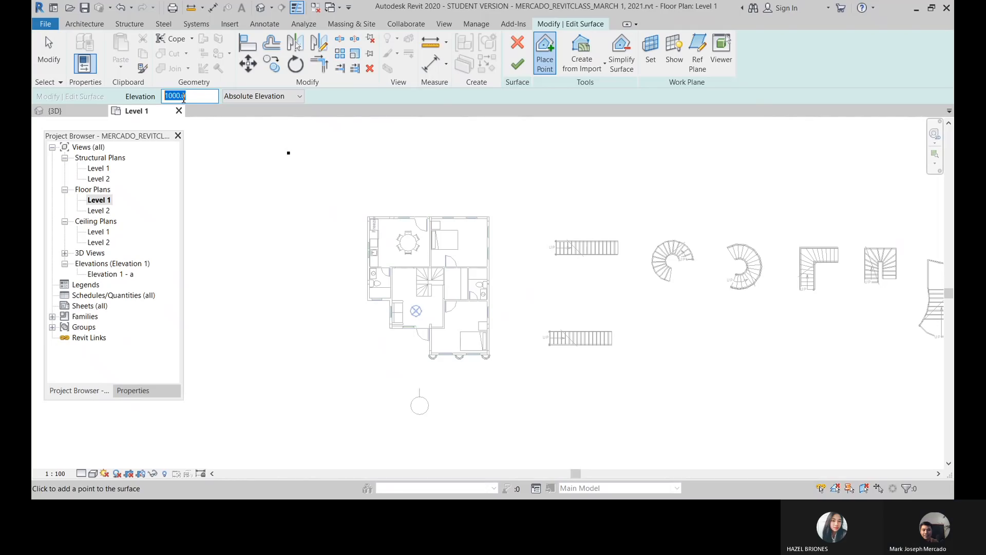
pyautogui.write('300')
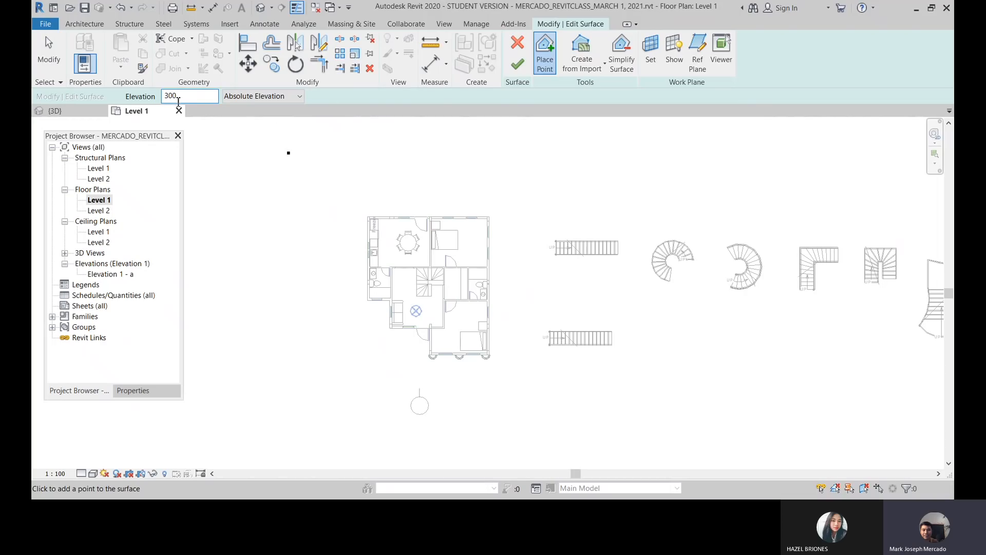
pyautogui.click(550, 146)
pyautogui.doubleClick(194, 95)
pyautogui.write('500')
pyautogui.click(566, 415)
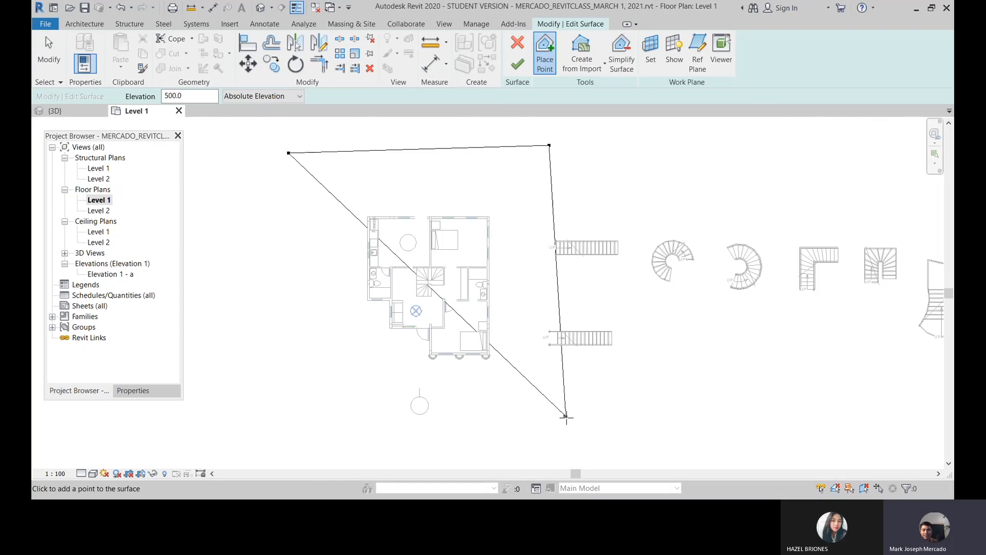
# - Place the fourth surface point beyond the house's lower-left corner at elevation 0 and finish the toposurface
pyautogui.click(322, 307)
pyautogui.moveTo(194, 97); pyautogui.dragTo(162, 94)
pyautogui.write('0')
pyautogui.click(281, 429)
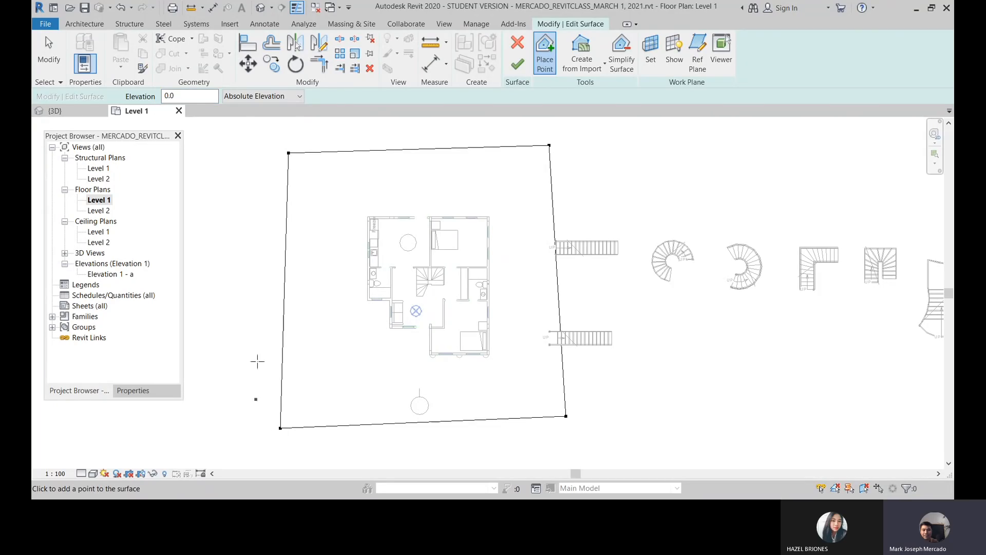
pyautogui.click(518, 66)
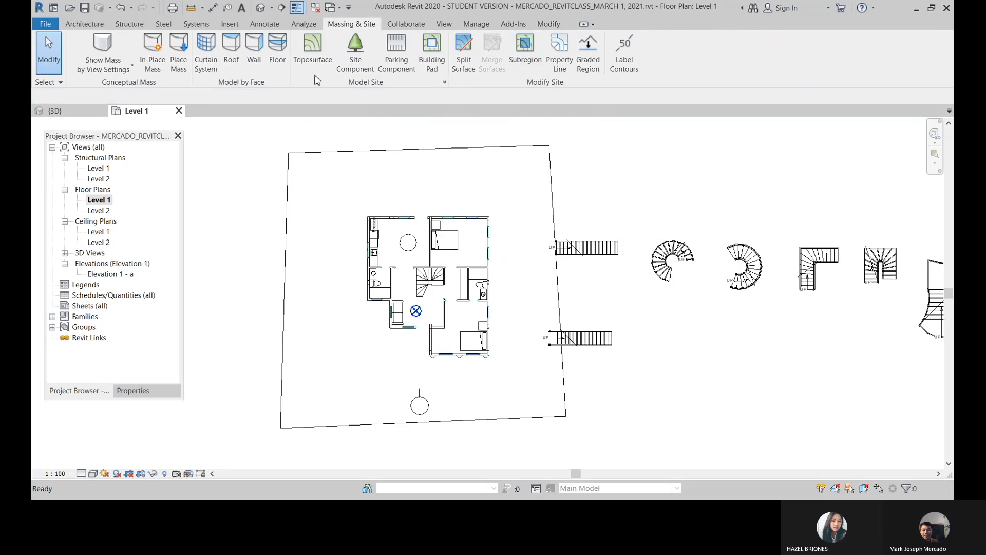
# - Examine the toposurface's slope against the house in 3D from the front, right and back
pyautogui.click(260, 9)
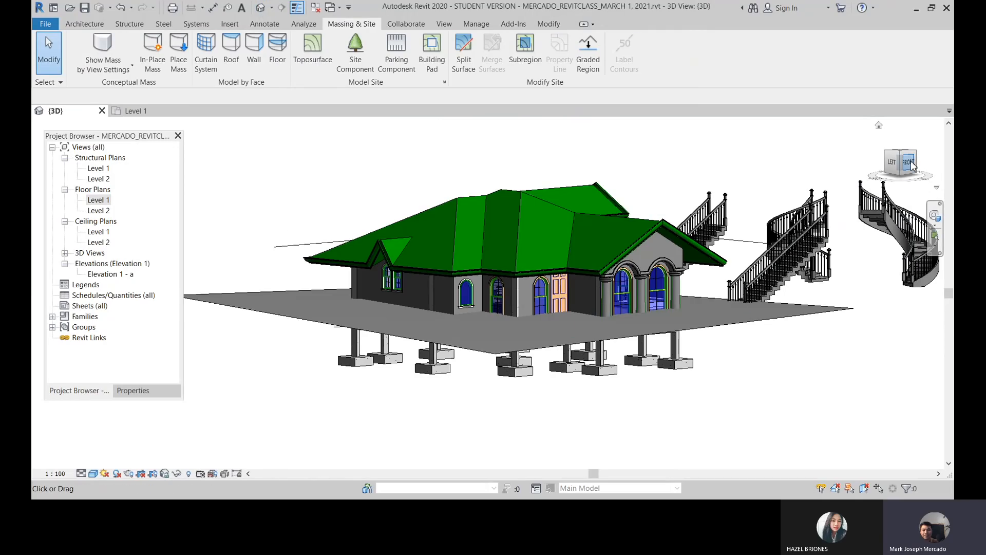
pyautogui.click(911, 163)
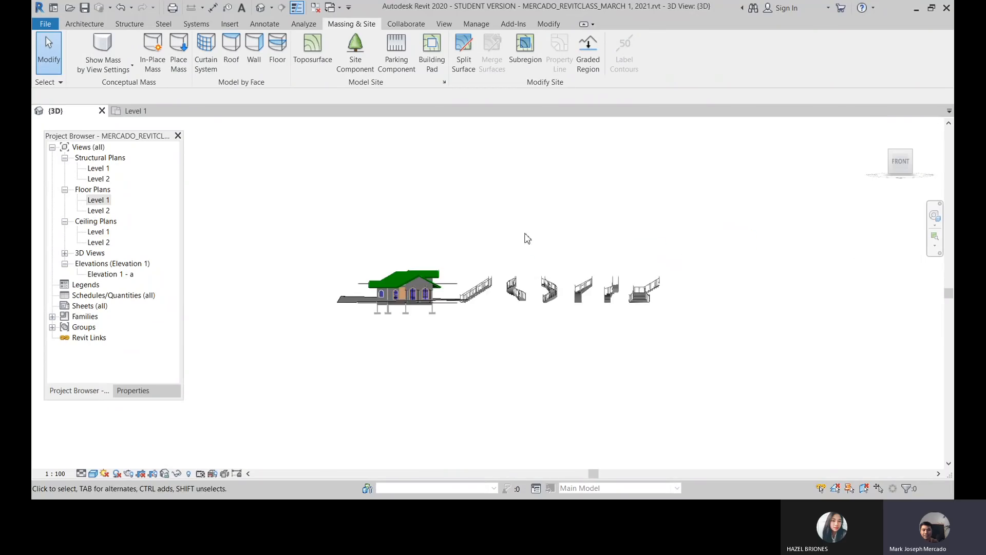
pyautogui.scroll(3, 349, 311)
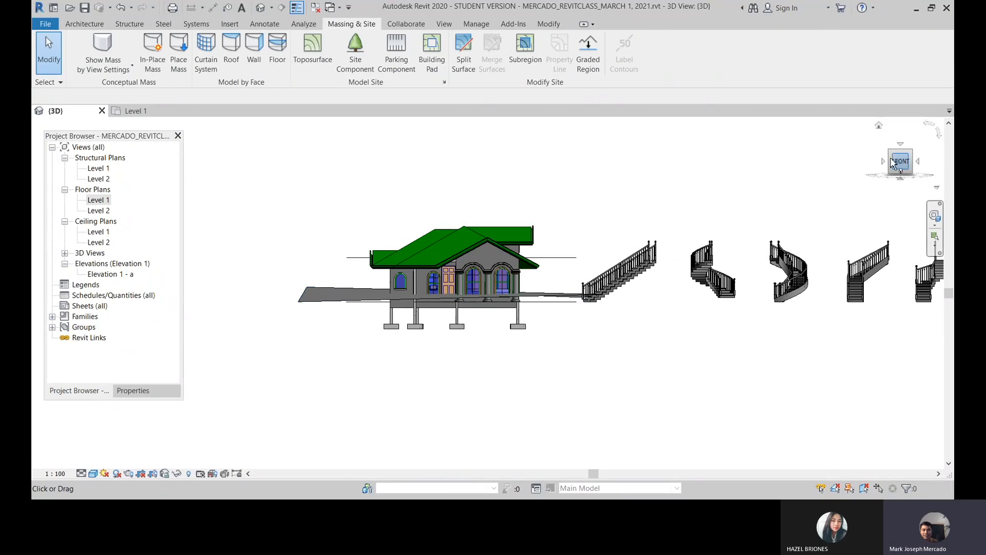
pyautogui.scroll(3, 303, 276)
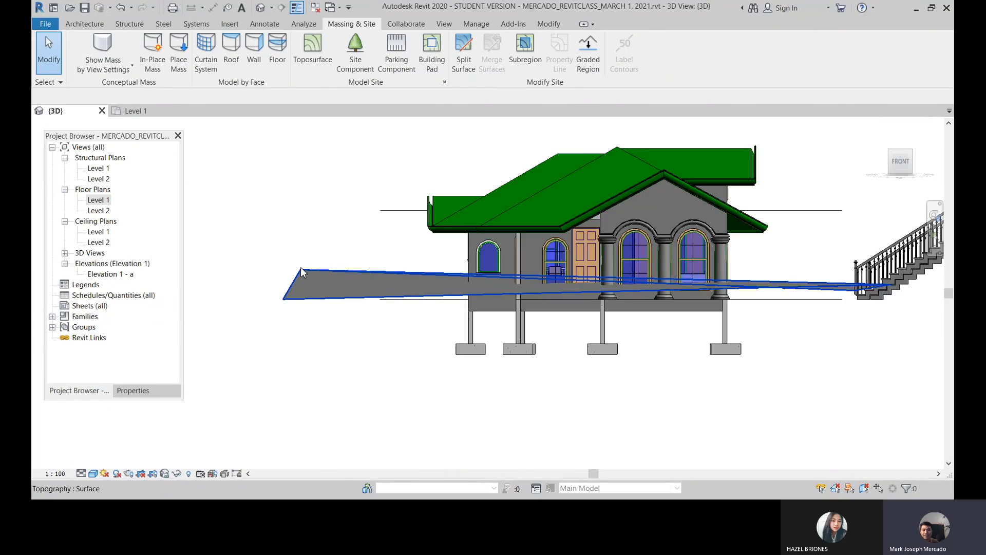
pyautogui.scroll(-3, 301, 270)
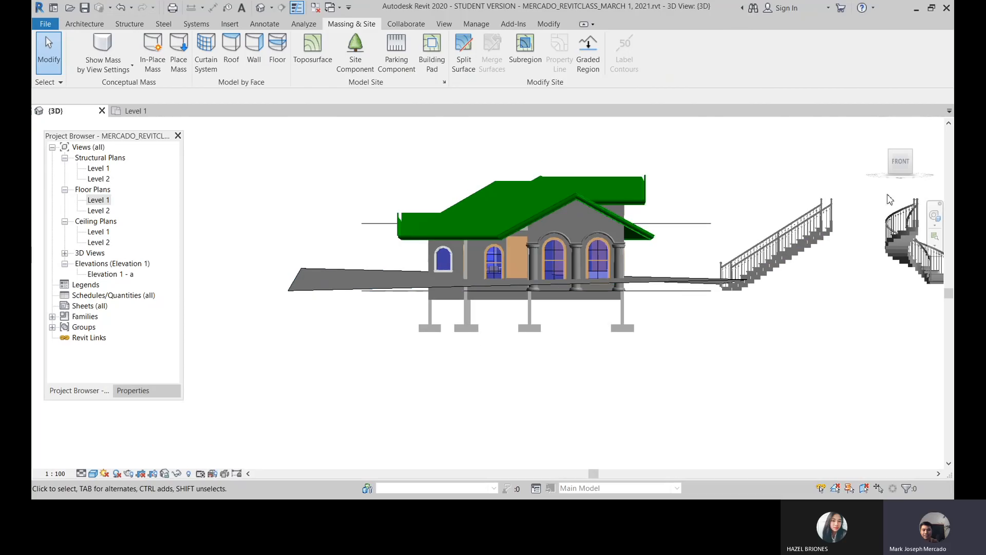
pyautogui.click(918, 163)
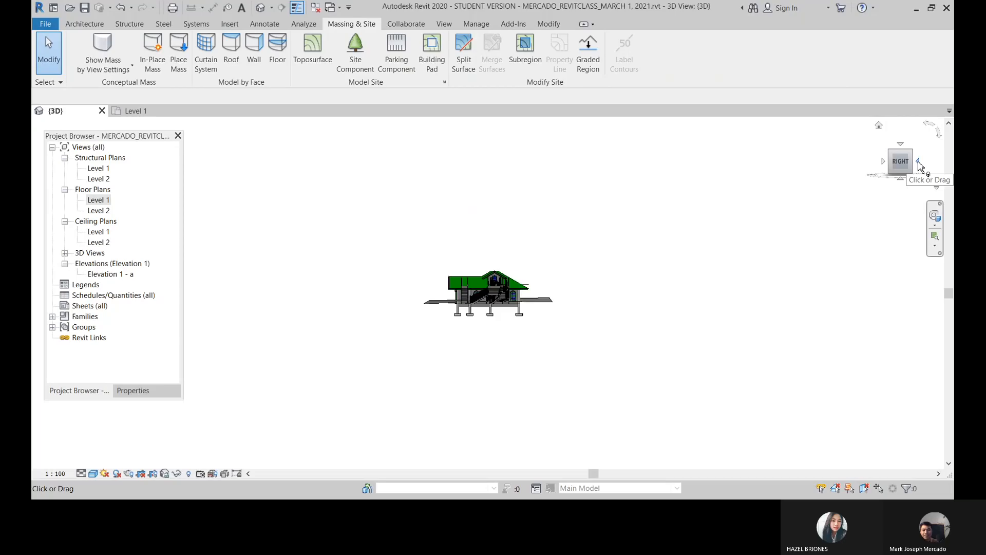
pyautogui.click(918, 163)
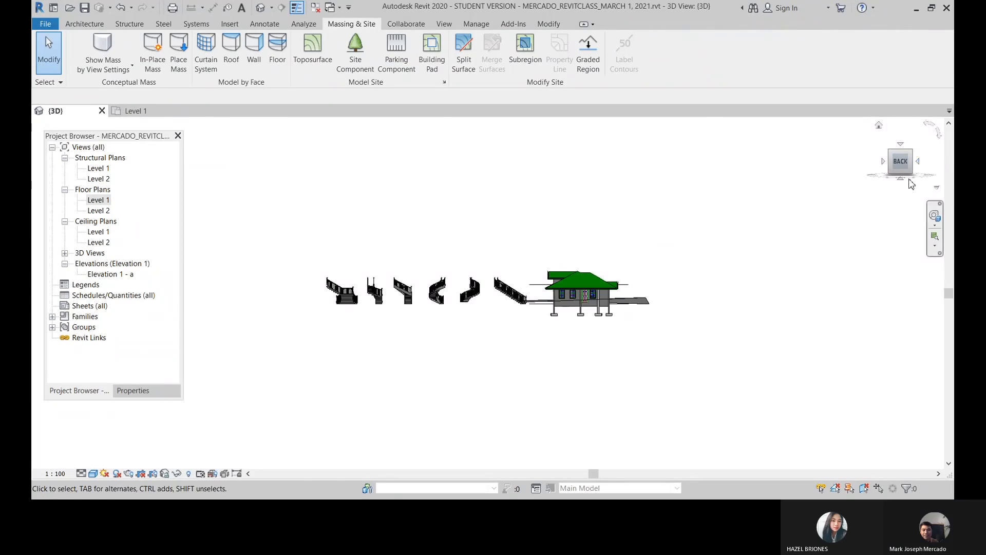
pyautogui.scroll(5, 592, 307)
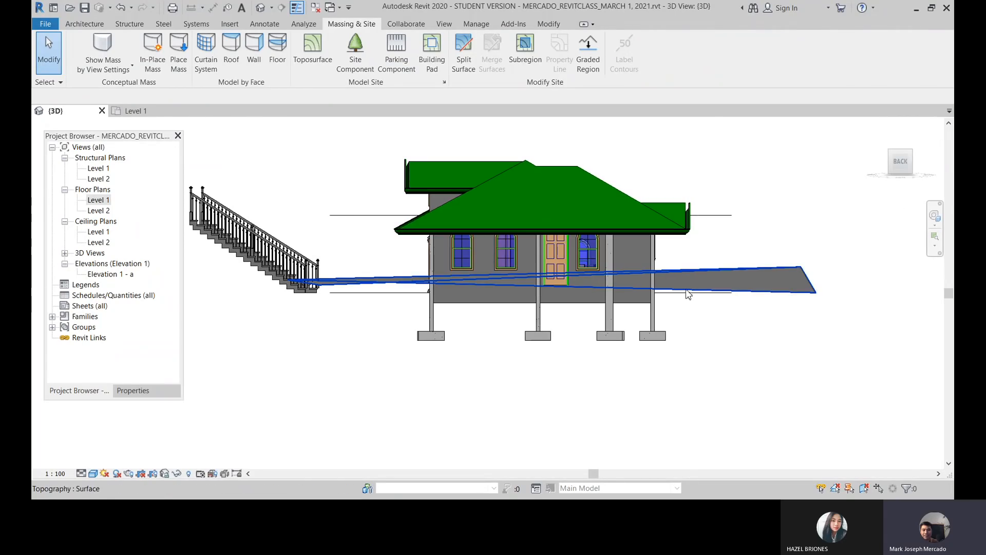
# - Select the toposurface and inspect in an angled 3D view how it meets the house walls and foundations
pyautogui.click(689, 294)
pyautogui.scroll(-2, 503, 267)
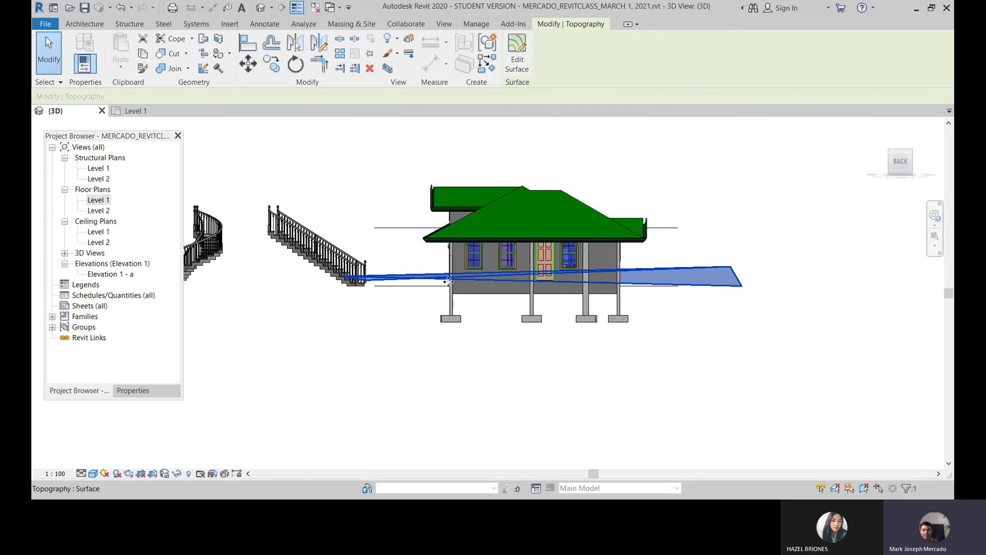
pyautogui.keyDown('shift'); pyautogui.moveTo(448, 281); pyautogui.dragTo(483, 272, button='middle'); pyautogui.keyUp('shift')
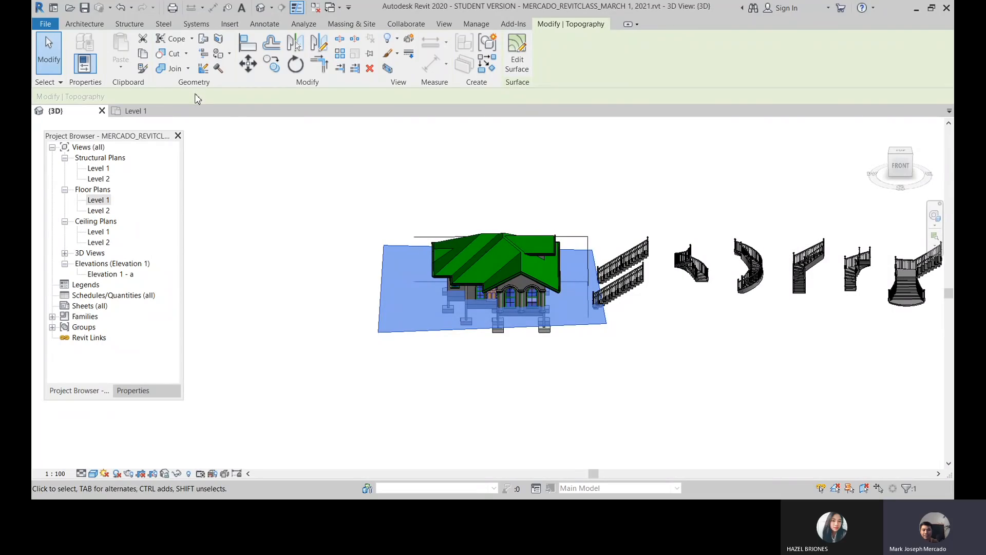
pyautogui.keyDown('shift'); pyautogui.moveTo(529, 275); pyautogui.dragTo(552, 249, button='middle'); pyautogui.keyUp('shift')
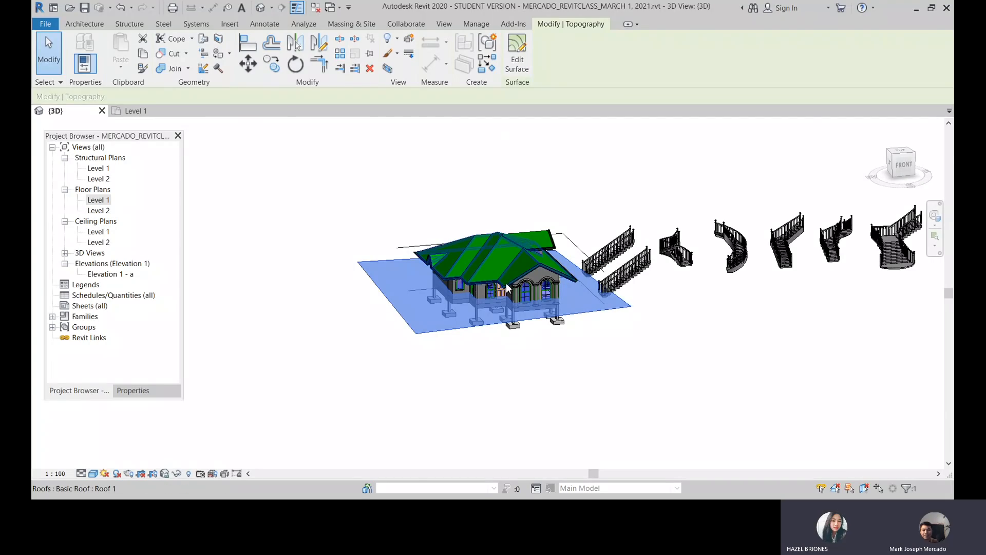
pyautogui.scroll(5, 504, 291)
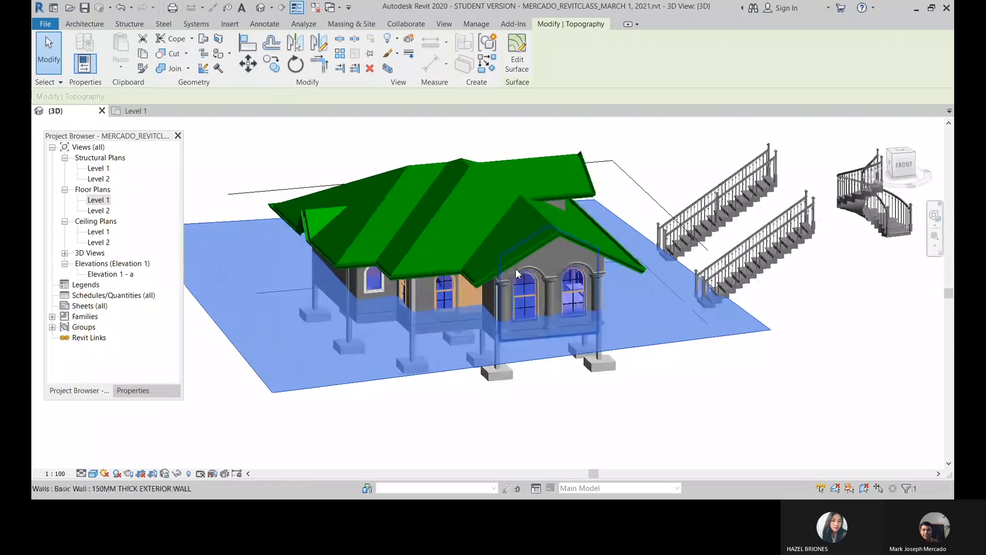
pyautogui.scroll(-4, 525, 228)
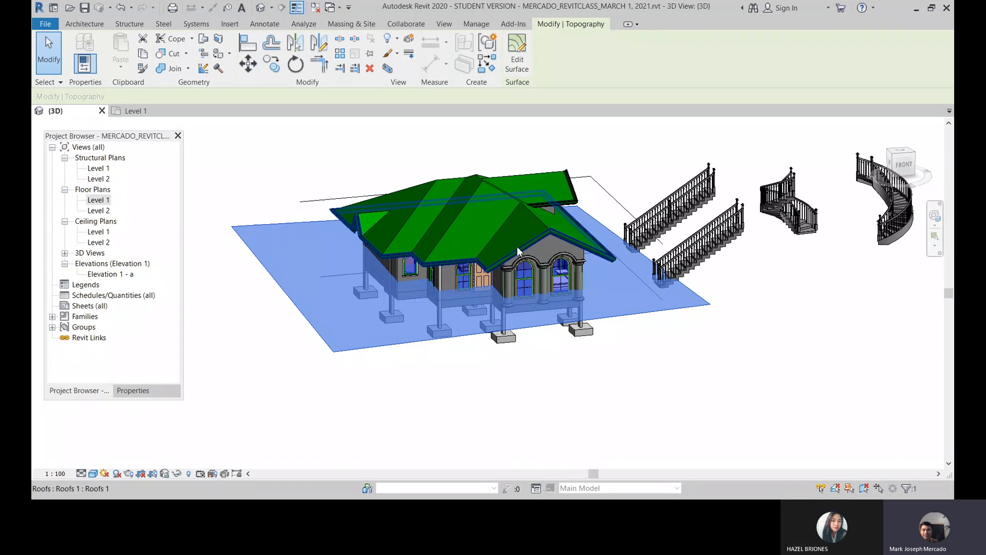
# - Start editing the toposurface's surface in the Level 1 floor plan and set its upper-left boundary point to elevation 0
pyautogui.keyDown('shift'); pyautogui.moveTo(396, 318); pyautogui.dragTo(434, 294, button='middle'); pyautogui.keyUp('shift')
pyautogui.click(647, 145)
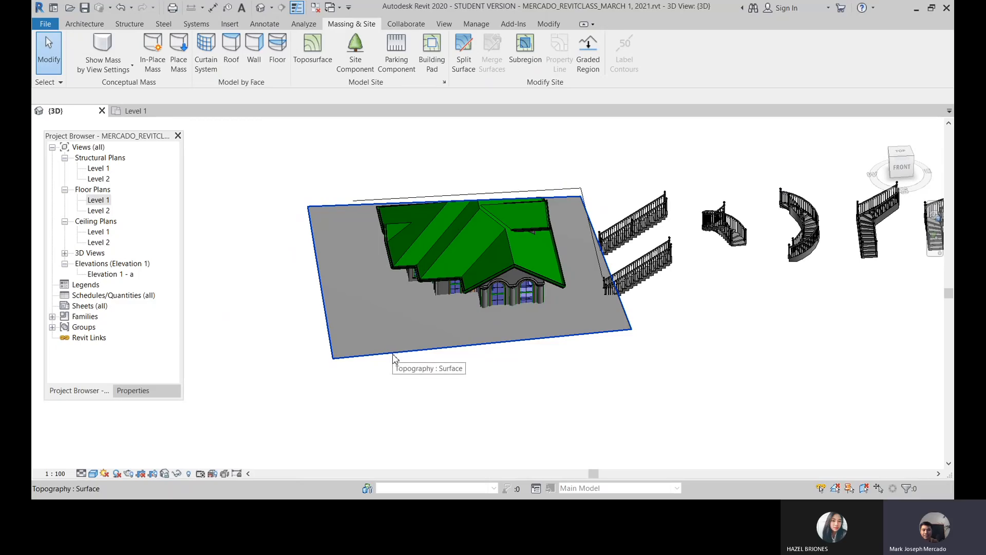
pyautogui.click(394, 358)
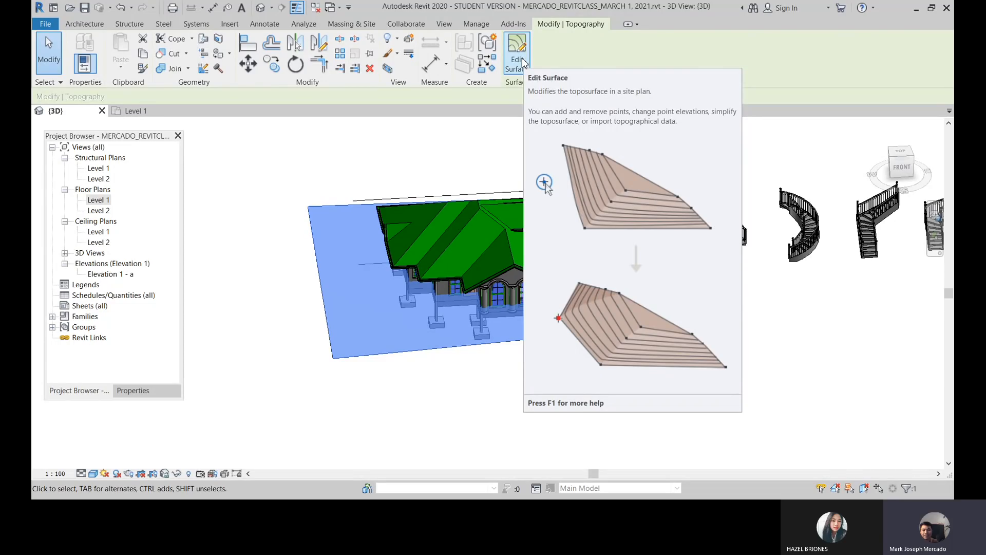
pyautogui.click(517, 52)
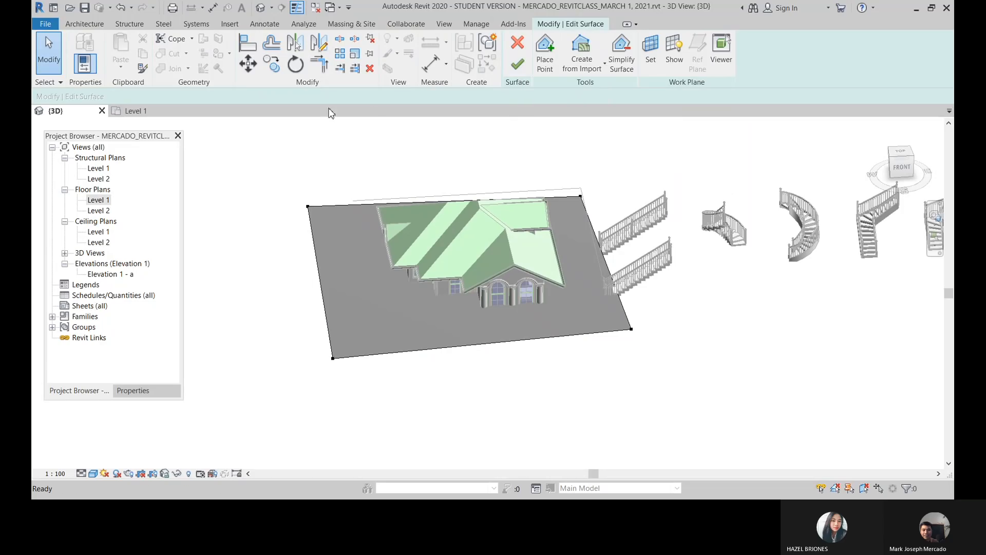
pyautogui.doubleClick(100, 201)
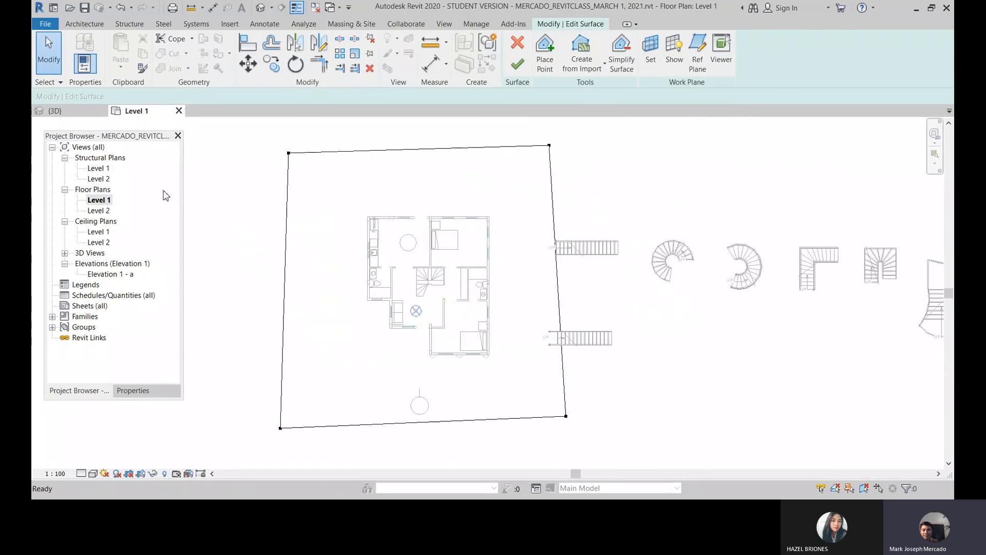
pyautogui.click(288, 153)
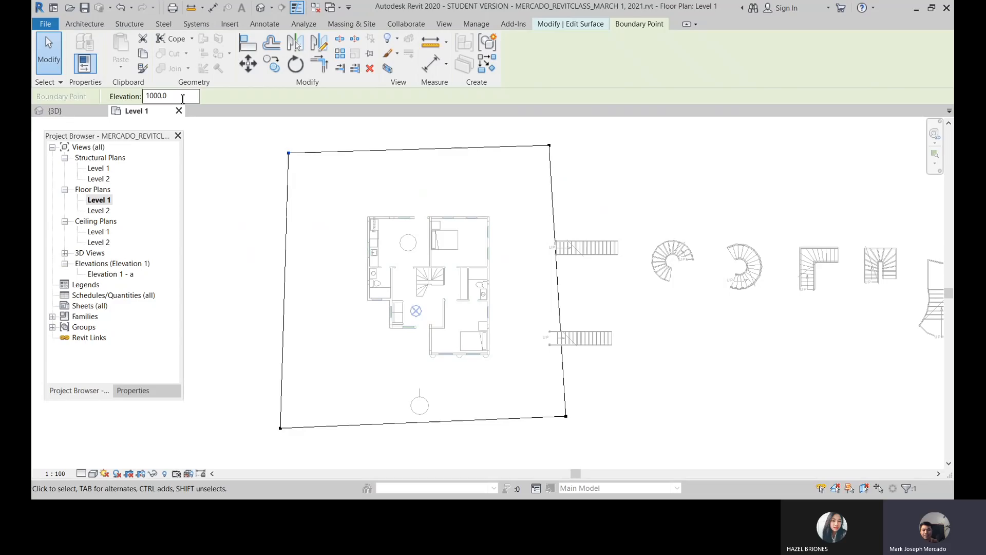
pyautogui.doubleClick(181, 96)
pyautogui.write('0')
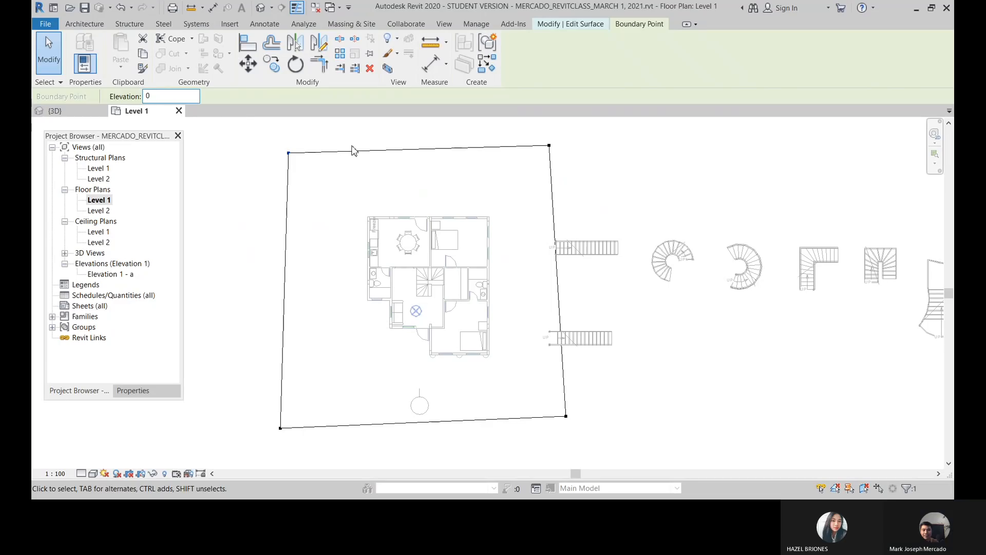
# - Set the toposurface's upper-right and lower-right boundary points to elevation 0
pyautogui.click(549, 146)
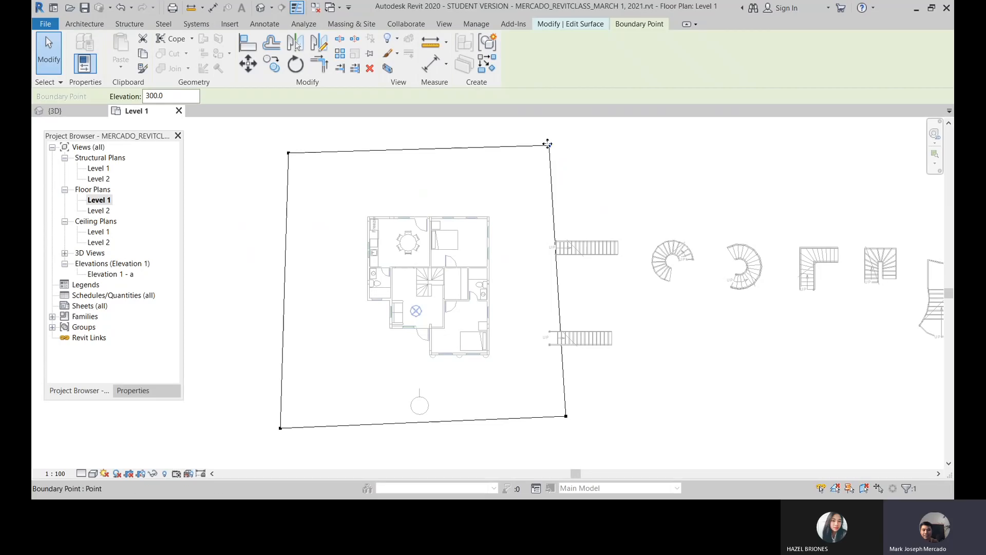
pyautogui.doubleClick(147, 96)
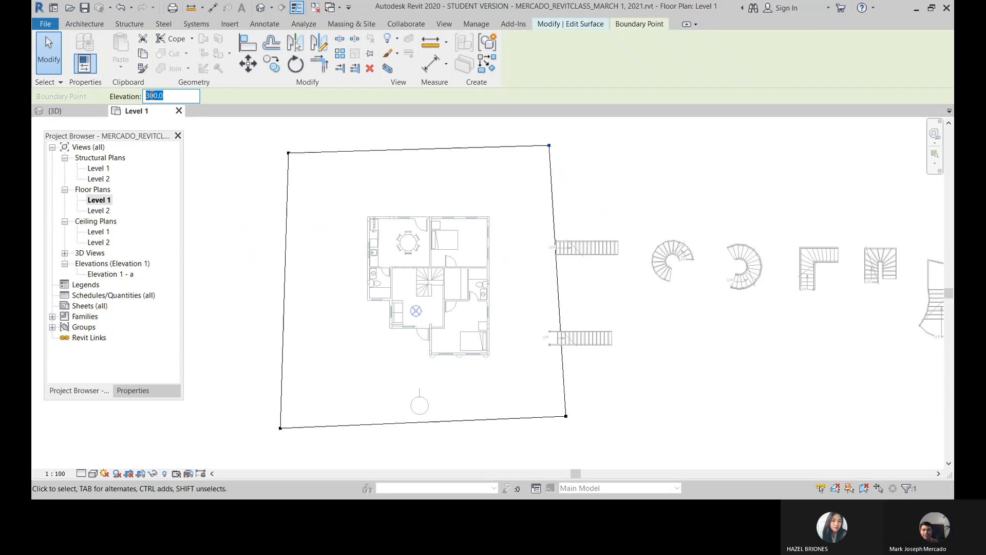
pyautogui.write('0')
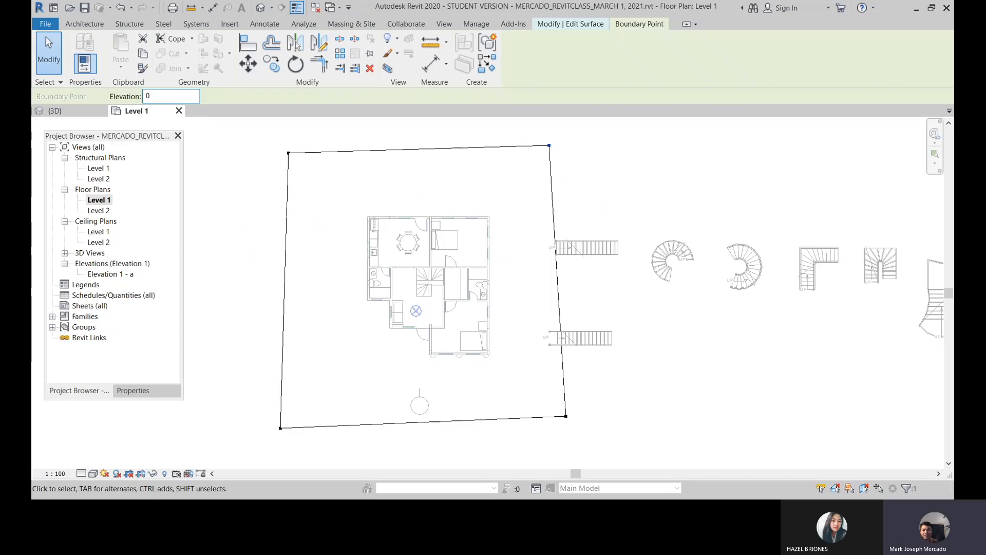
pyautogui.click(567, 417)
pyautogui.moveTo(167, 96); pyautogui.dragTo(139, 91)
pyautogui.write('0')
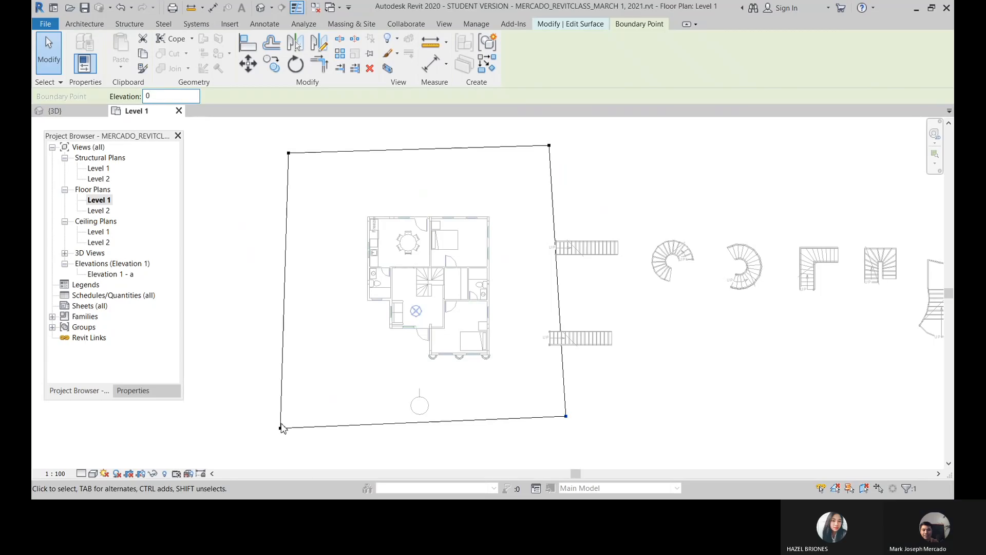
# - Check the elevation of the toposurface's lower-left boundary point and finish editing the surface
pyautogui.click(281, 428)
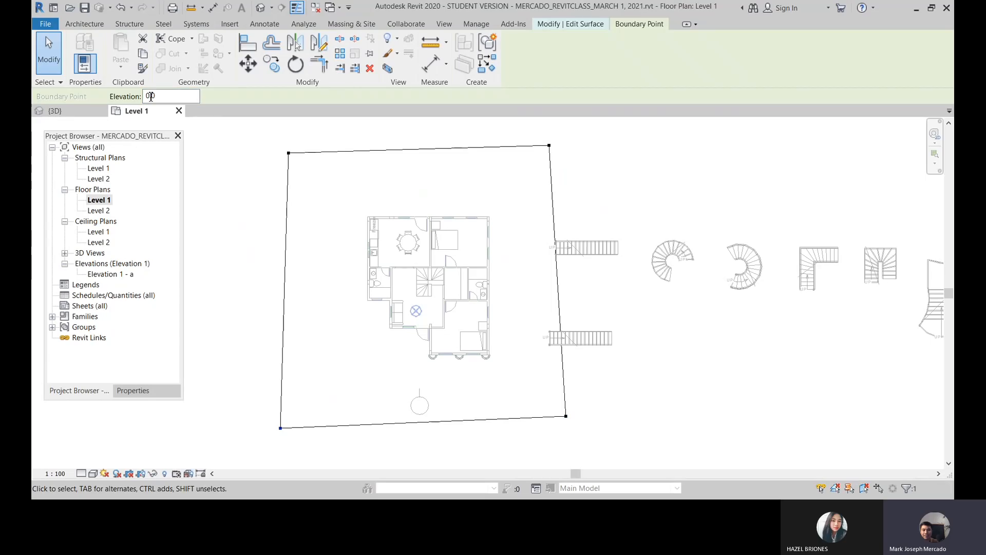
pyautogui.click(574, 28)
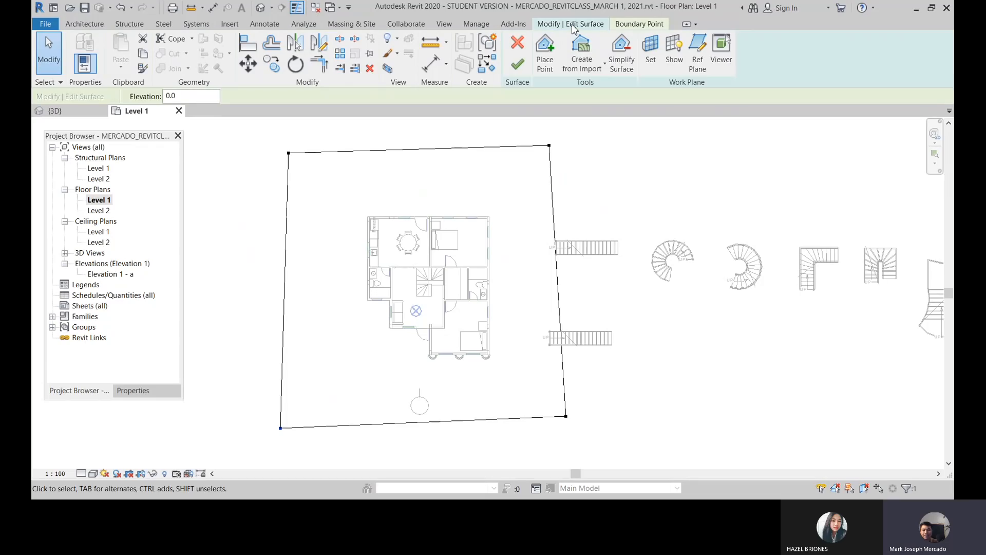
pyautogui.click(518, 65)
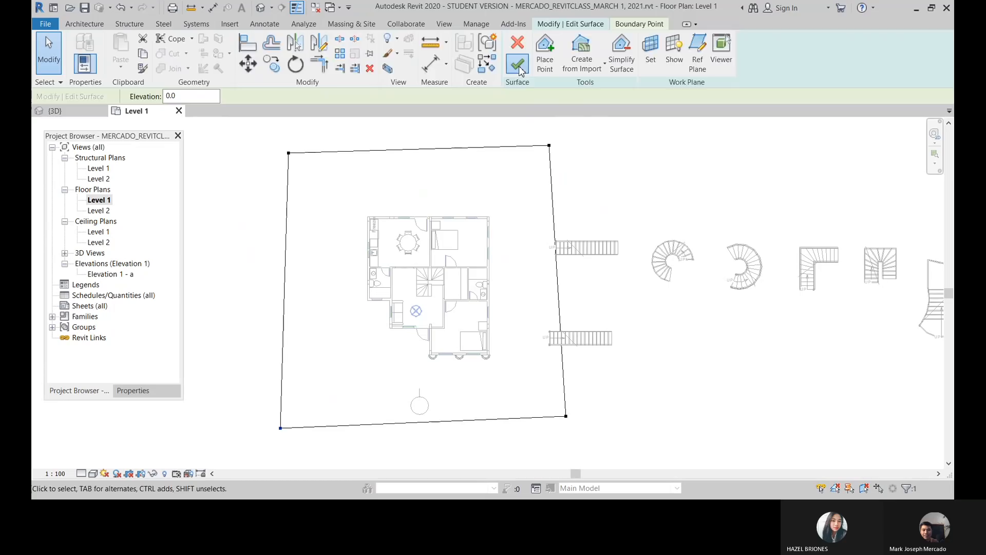
# - Examine the edited toposurface against the house in 3D from the front and at an angle, and select the surface
pyautogui.click(261, 8)
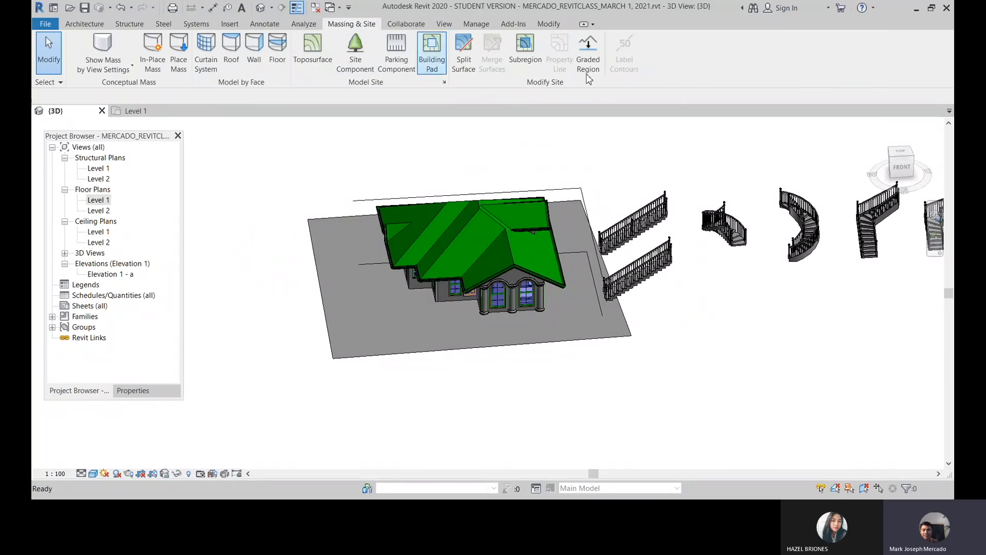
pyautogui.click(902, 166)
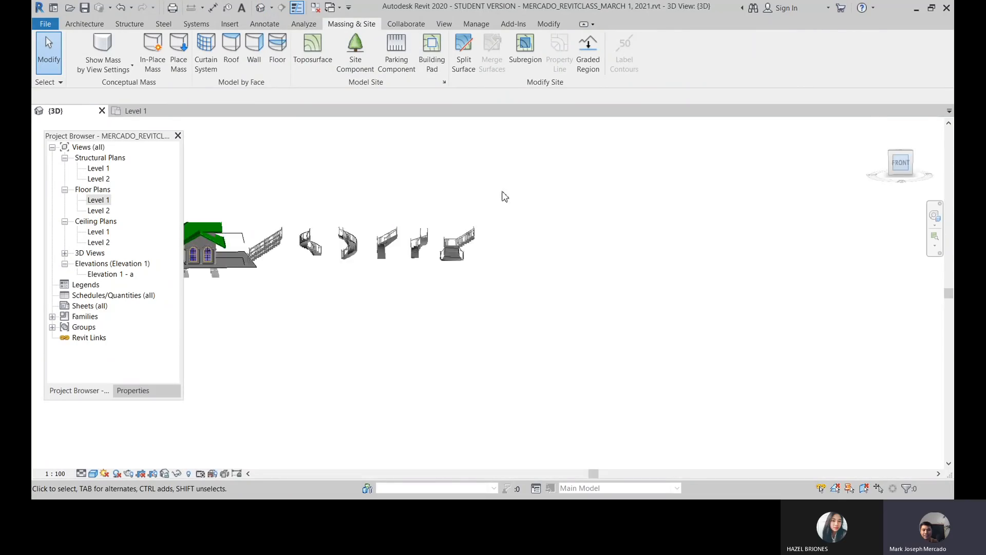
pyautogui.scroll(3, 363, 311)
pyautogui.keyDown('shift'); pyautogui.moveTo(363, 310); pyautogui.dragTo(363, 378, button='middle'); pyautogui.keyUp('shift')
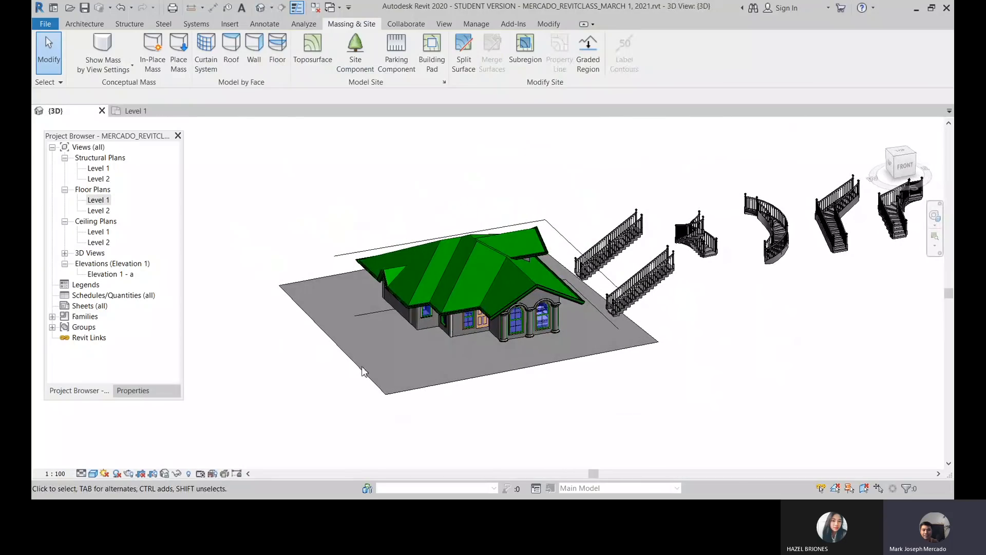
pyautogui.click(536, 366)
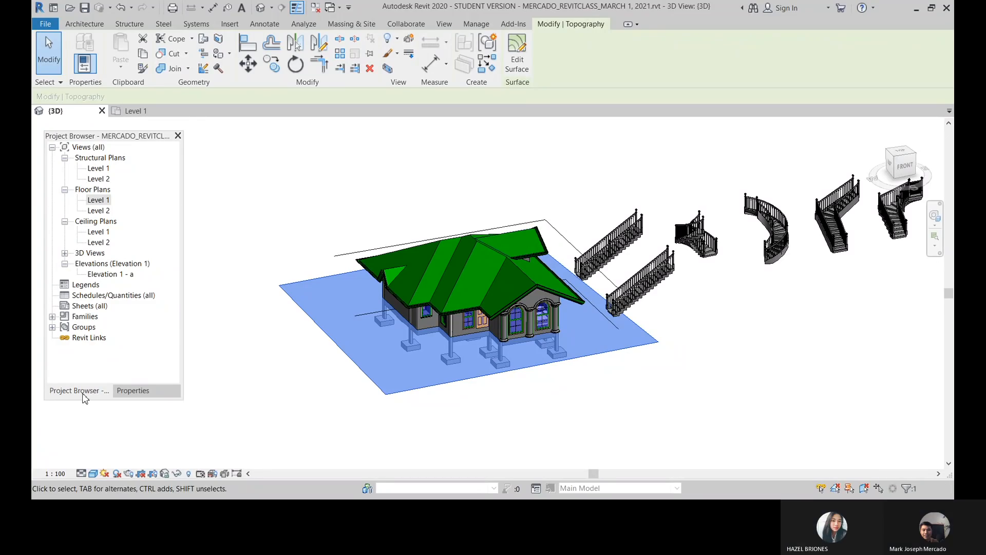
# - Start a site component in the Level 1 floor plan and load M_RPC Plant - Tropical.rfa from the Planting family folder
pyautogui.doubleClick(98, 200)
pyautogui.click(568, 287)
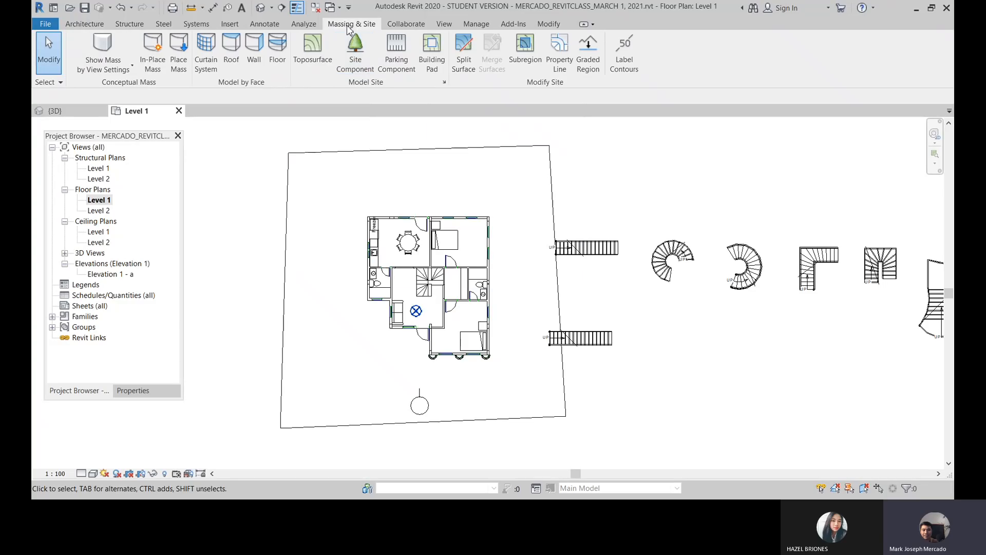
pyautogui.click(360, 64)
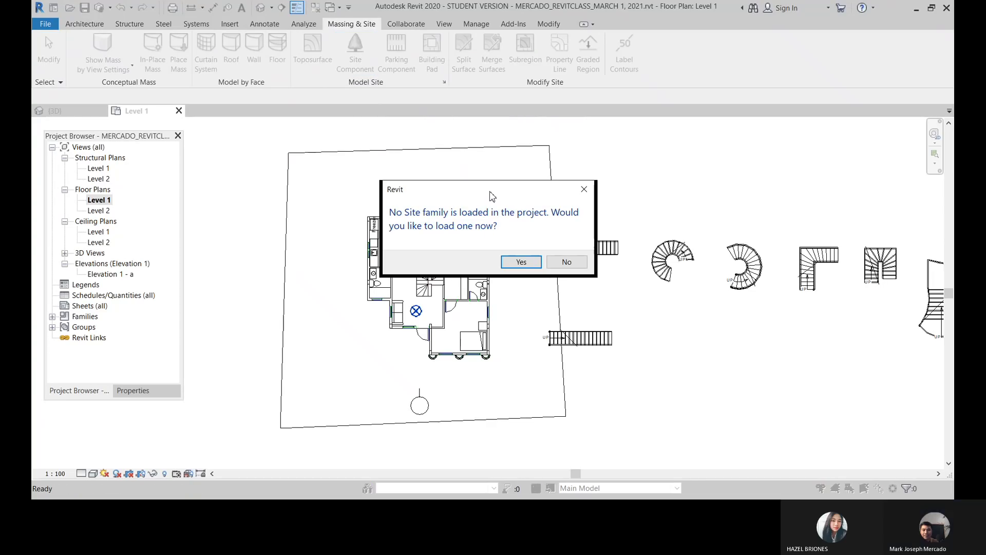
pyautogui.moveTo(488, 191); pyautogui.dragTo(483, 93)
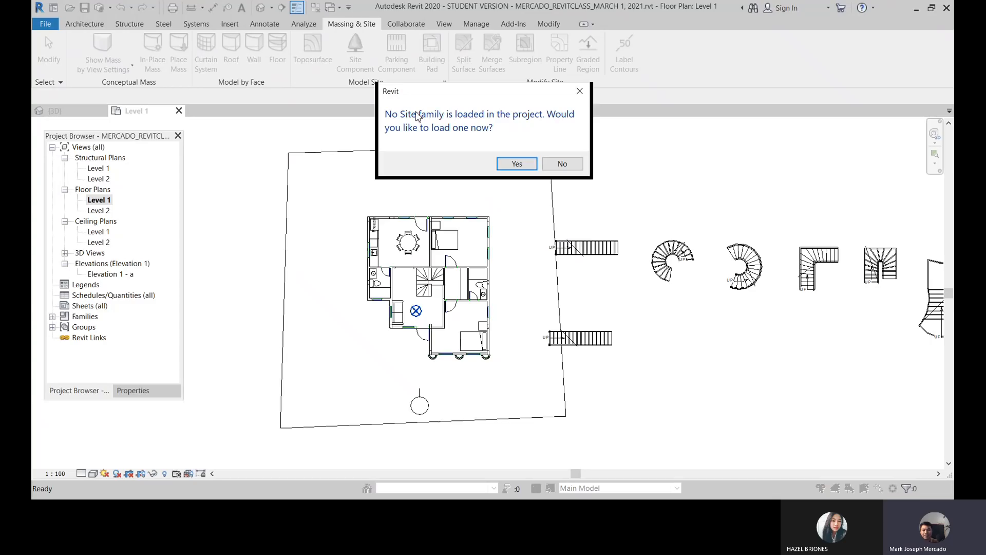
pyautogui.click(517, 165)
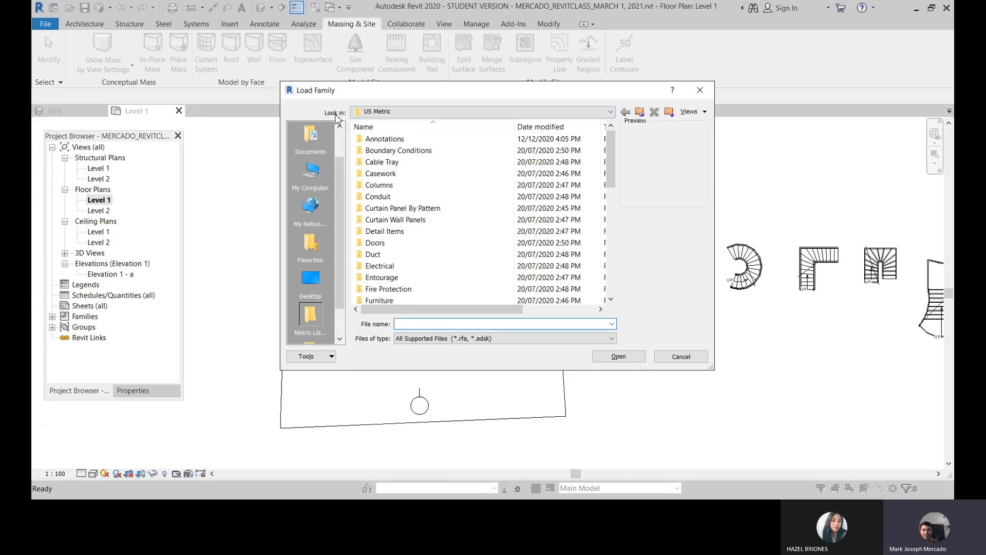
pyautogui.scroll(-2, 442, 175)
pyautogui.scroll(-3, 442, 214)
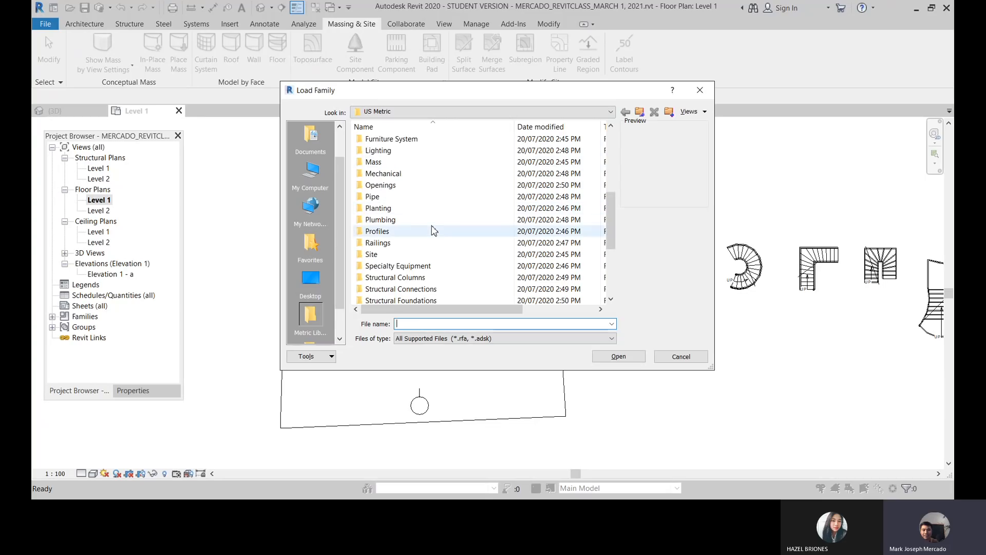
pyautogui.doubleClick(380, 208)
pyautogui.click(388, 139)
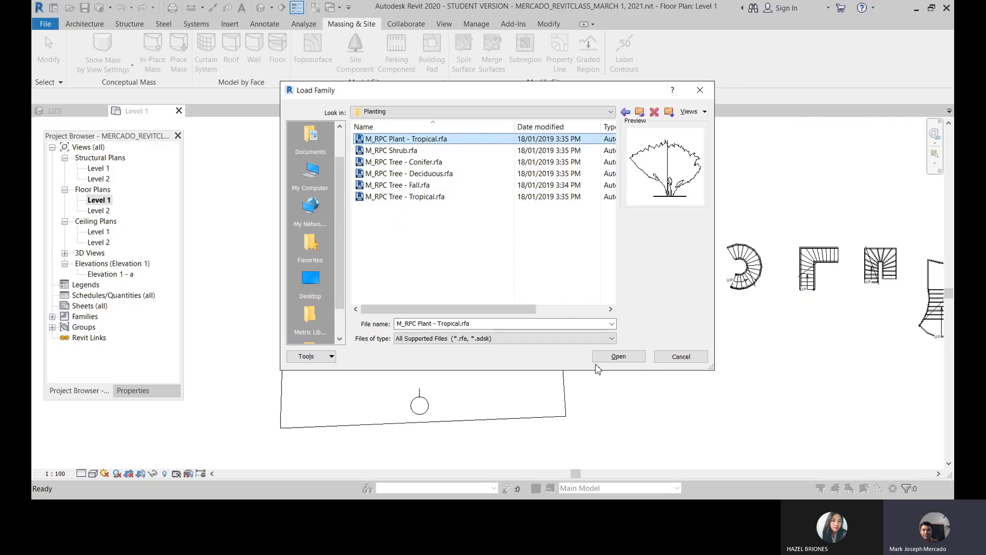
pyautogui.click(623, 358)
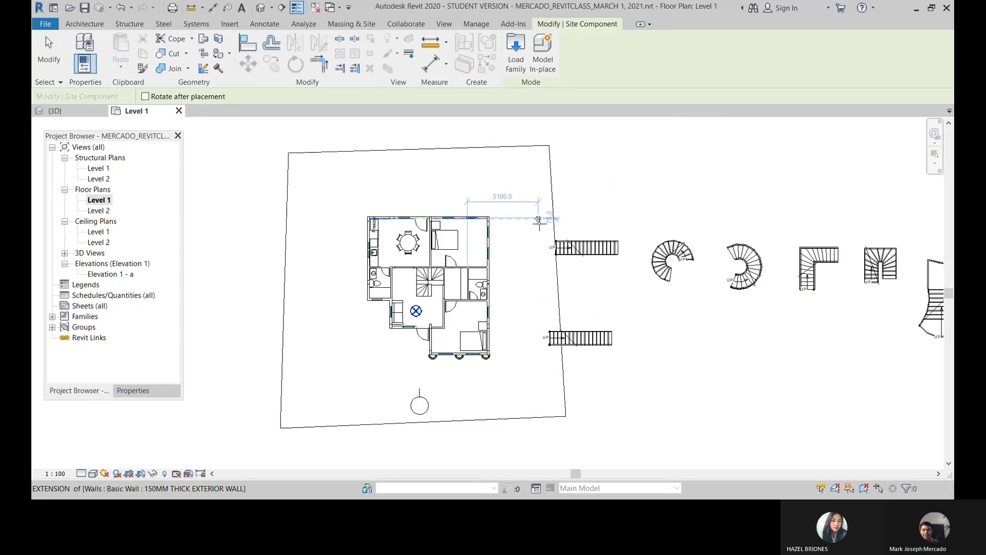
# - Choose the Honey Myrtle - 1.3 Meters type for the tropical plant being placed
pyautogui.scroll(3, 513, 246)
pyautogui.scroll(-3, 513, 246)
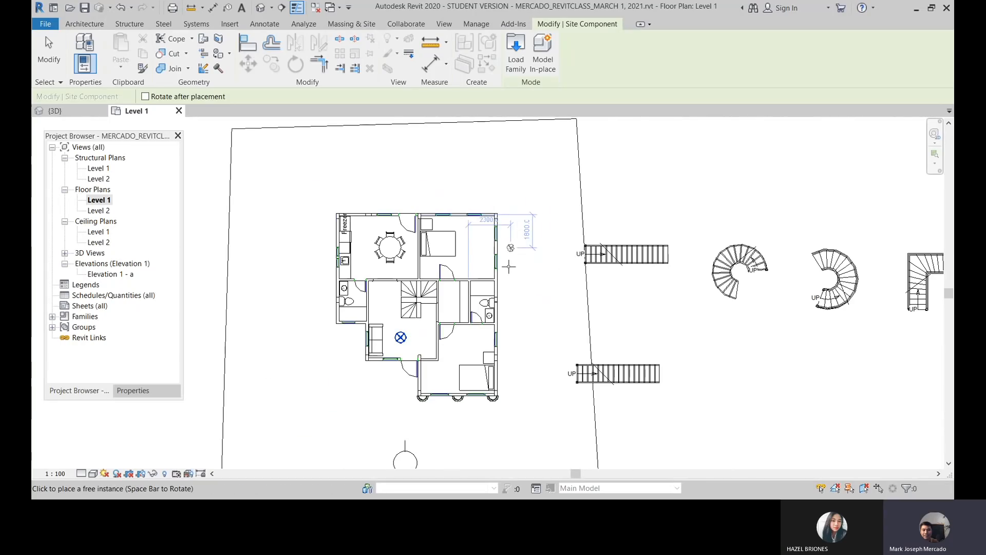
pyautogui.click(133, 390)
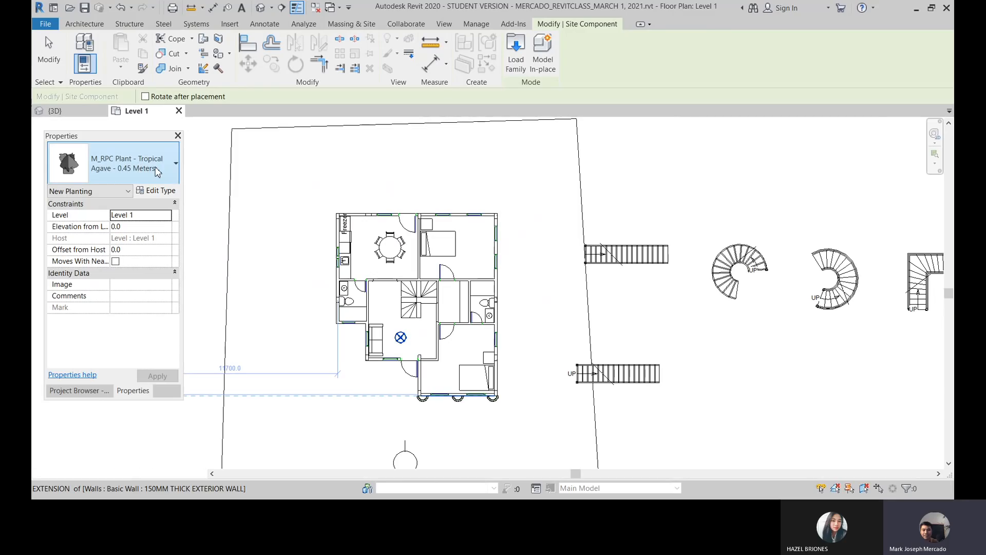
pyautogui.click(156, 172)
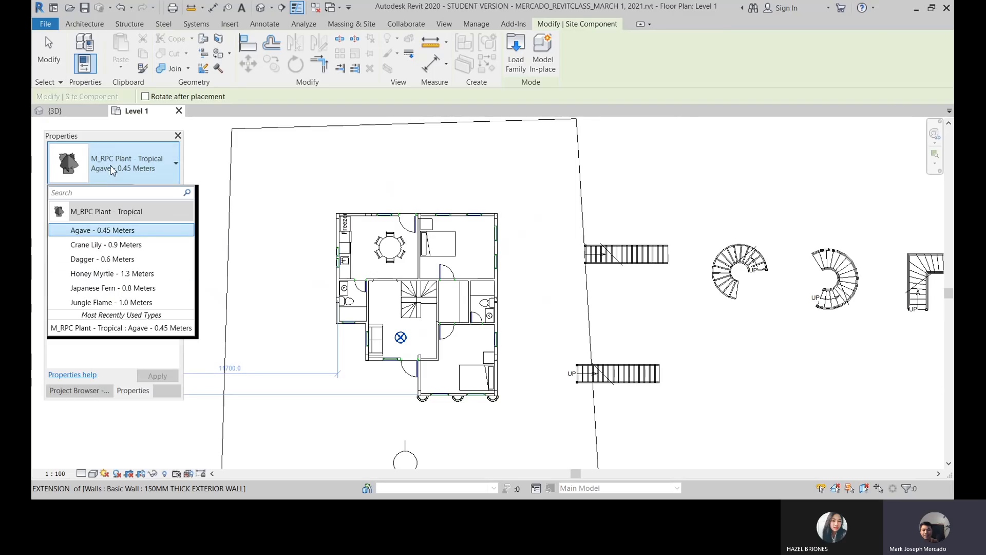
pyautogui.click(134, 274)
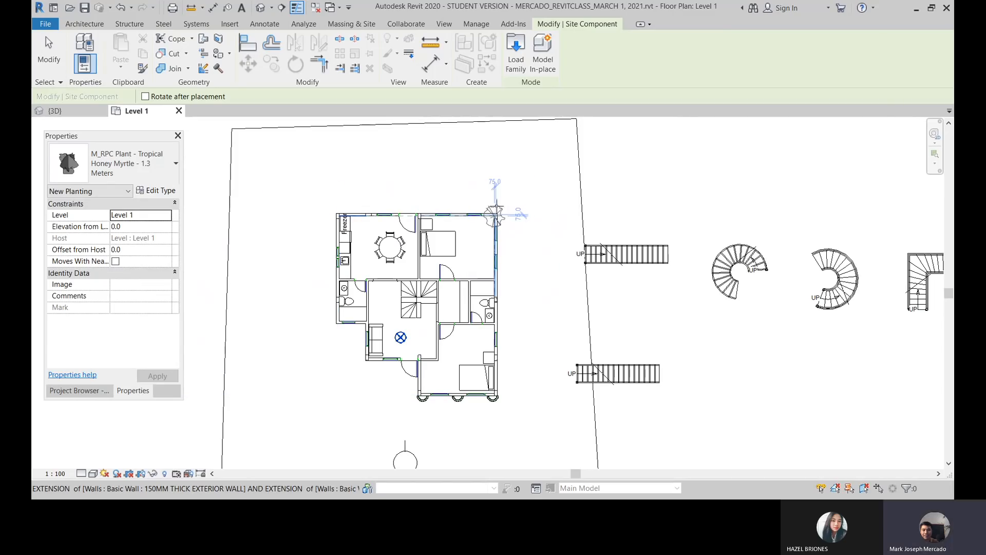
# - Place one Honey Myrtle plant just outside the house's lower-right corner, in line with the front exterior wall, and end placement
pyautogui.moveTo(506, 411); pyautogui.dragTo(556, 358, button='middle')
pyautogui.scroll(2, 561, 327)
pyautogui.scroll(-1, 470, 375)
pyautogui.scroll(1, 506, 362)
pyautogui.scroll(-1, 481, 366)
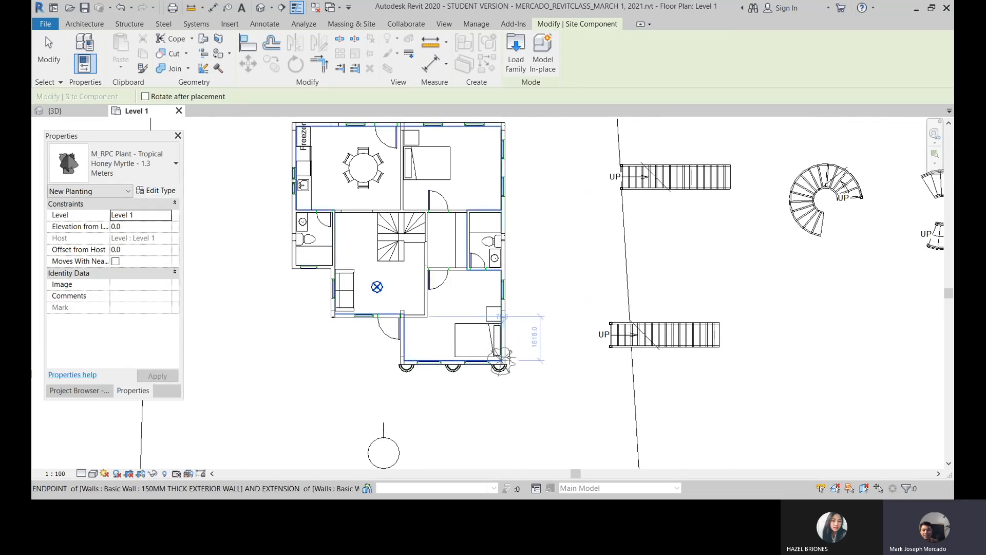
pyautogui.scroll(-1, 490, 363)
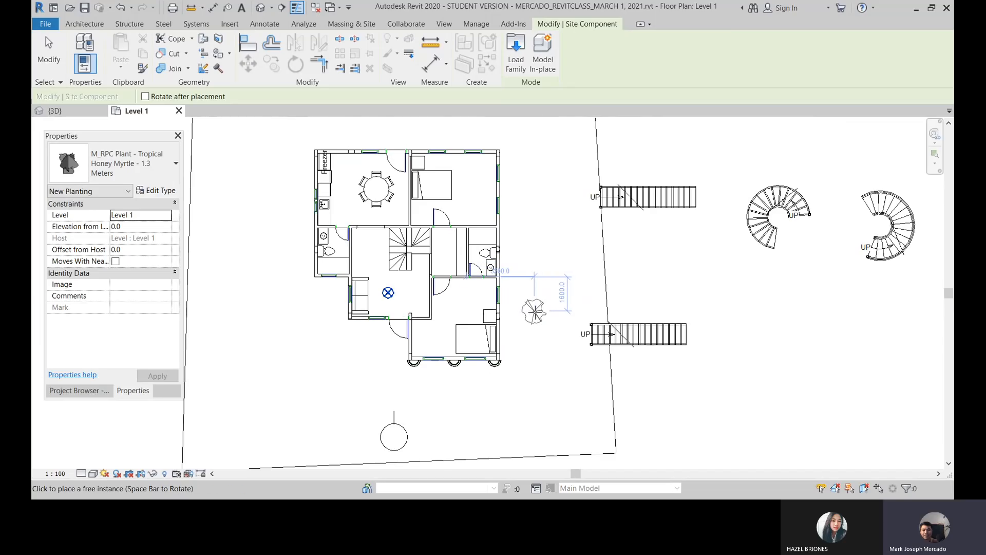
pyautogui.scroll(2, 534, 311)
pyautogui.scroll(-1, 522, 367)
pyautogui.scroll(-1, 523, 368)
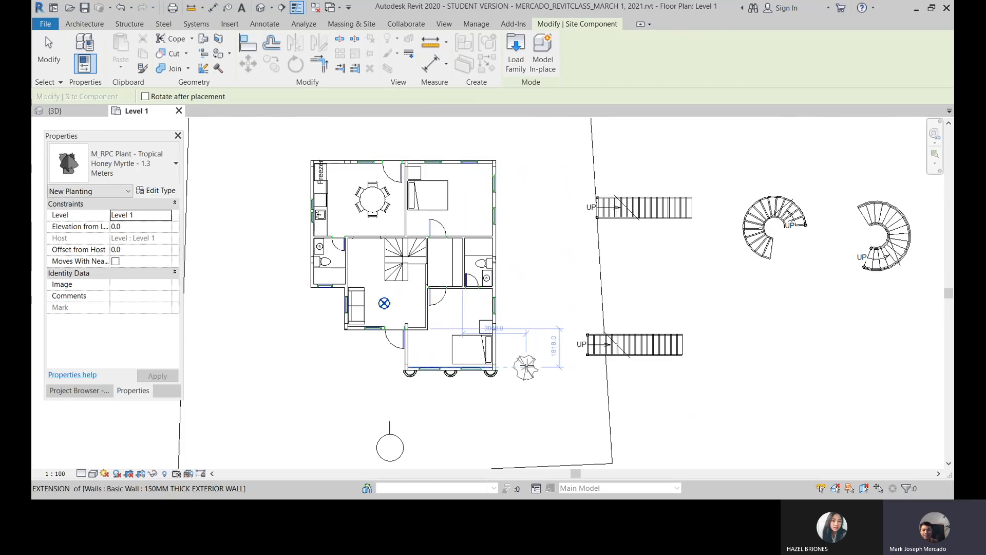
pyautogui.click(526, 368)
pyautogui.press('Escape')
pyautogui.press('Escape')
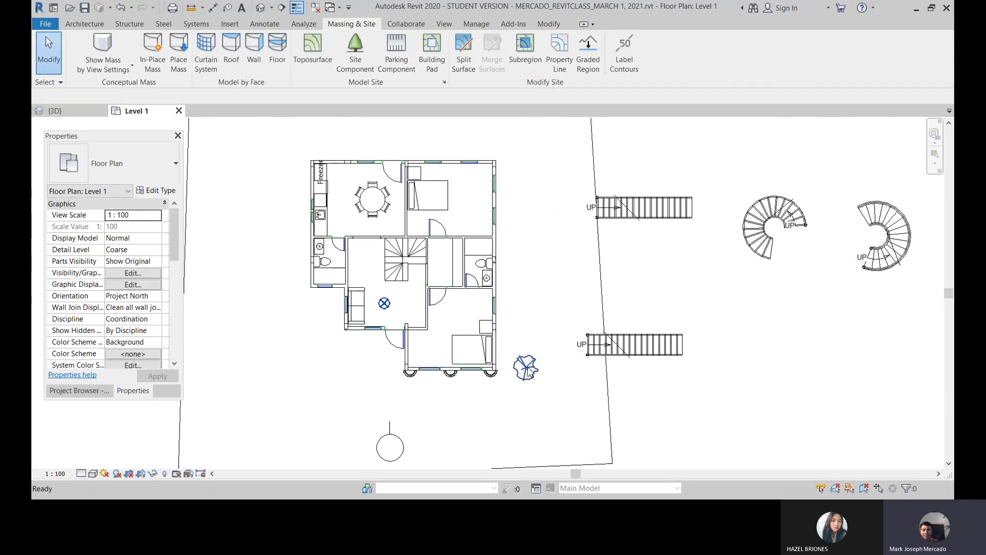
# - Select the placed plant and review its type properties, including default elevation and height
pyautogui.click(529, 368)
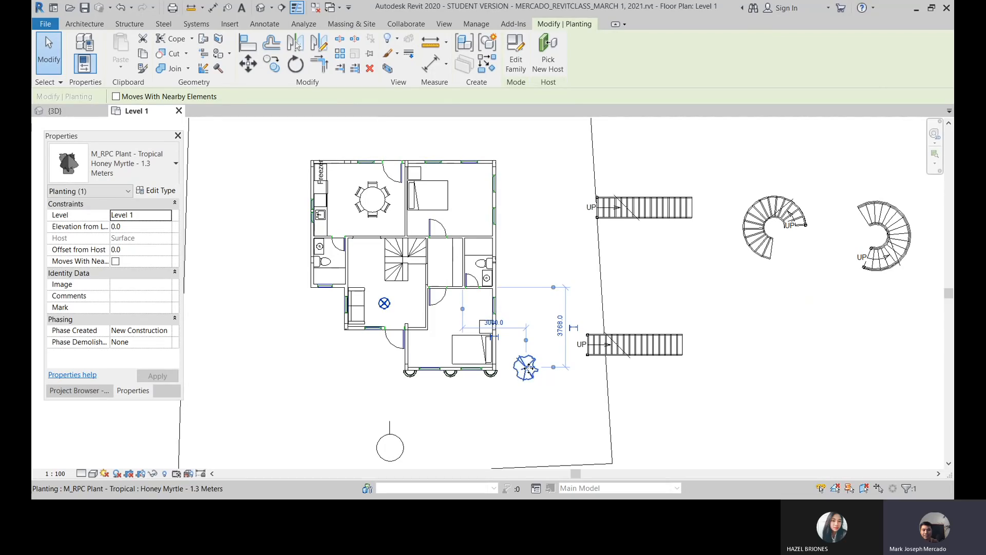
pyautogui.click(152, 193)
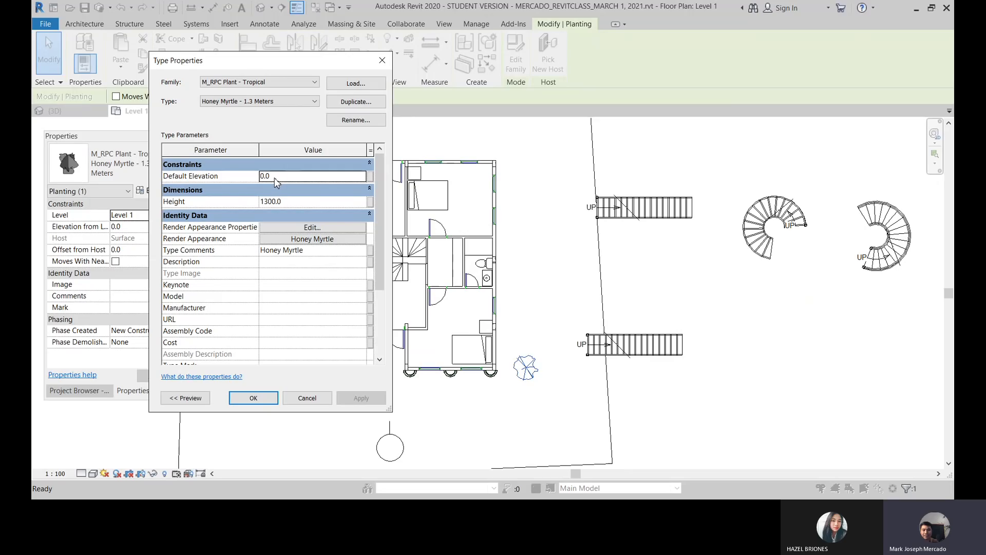
pyautogui.click(250, 399)
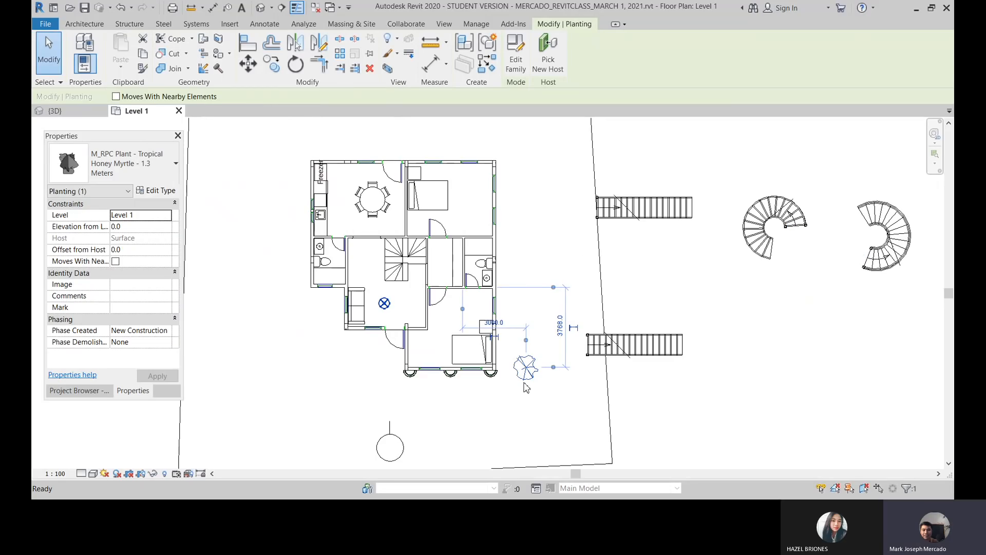
# - Inspect the Honey Myrtle plant beside the house's front columns in the 3D view
pyautogui.click(261, 8)
pyautogui.press('Escape')
pyautogui.scroll(6, 568, 333)
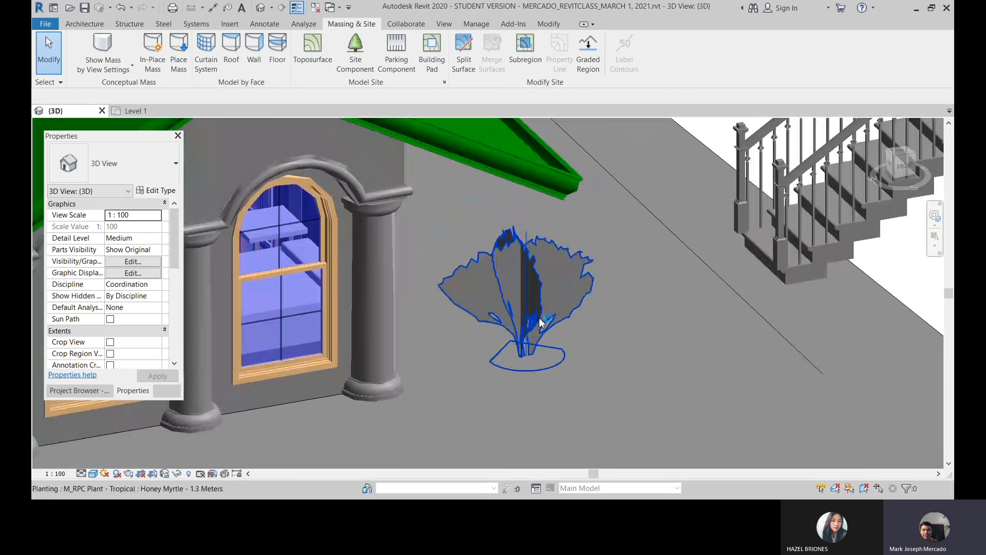
pyautogui.click(545, 311)
pyautogui.scroll(-5, 517, 362)
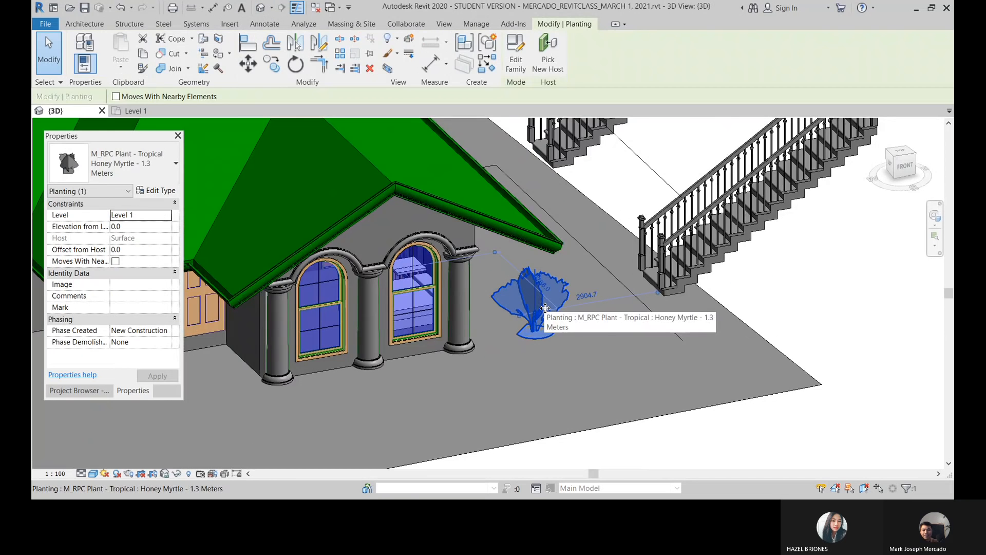
# - Move the Honey Myrtle plant slightly back along the house's side wall in the Level 1 floor plan, about 3300 mm from the bedroom's rear wall
pyautogui.click(82, 392)
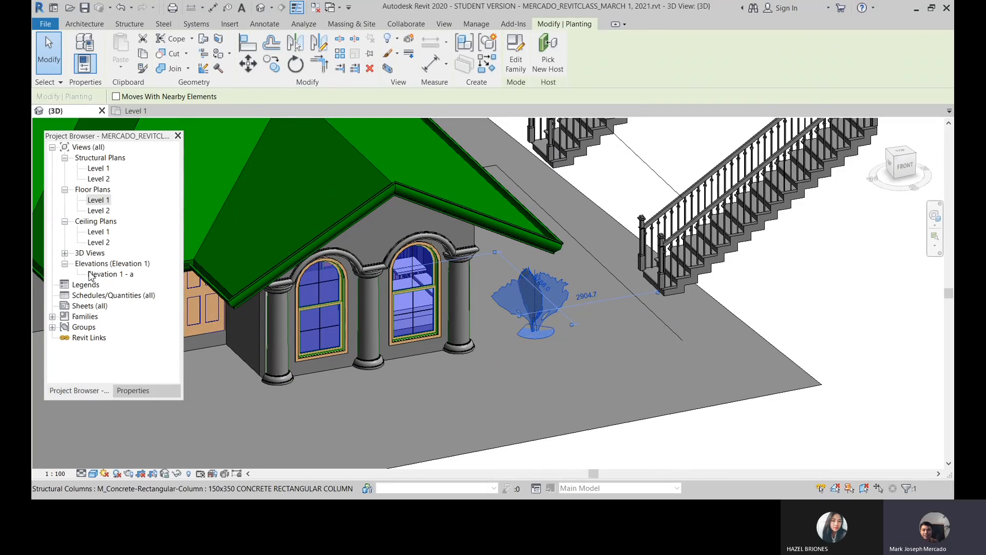
pyautogui.doubleClick(97, 199)
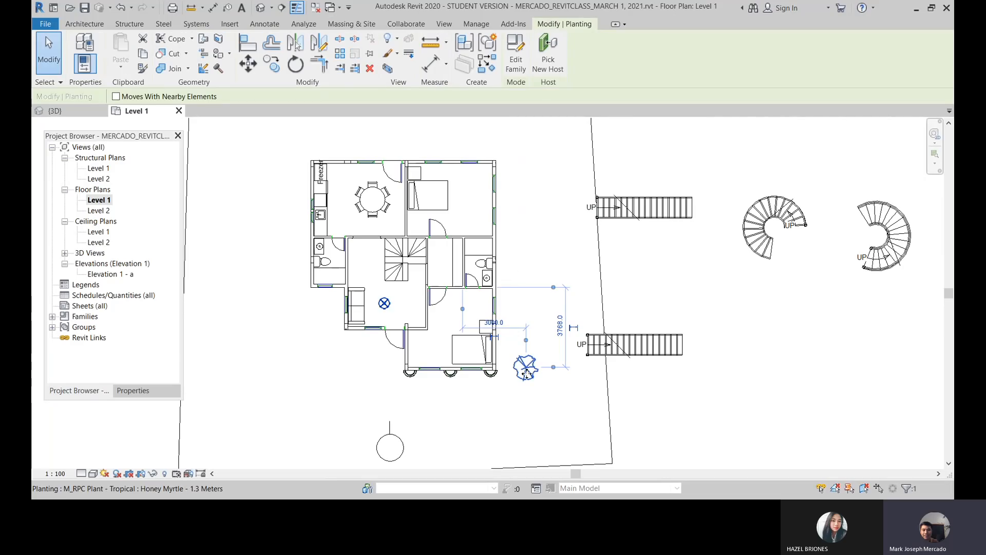
pyautogui.scroll(4, 528, 367)
pyautogui.moveTo(526, 366)
pyautogui.mouseDown()
pyautogui.moveTo(495, 308)
pyautogui.moveTo(494, 336)
pyautogui.moveTo(525, 347)
pyautogui.mouseUp()
pyautogui.scroll(-2, 531, 315)
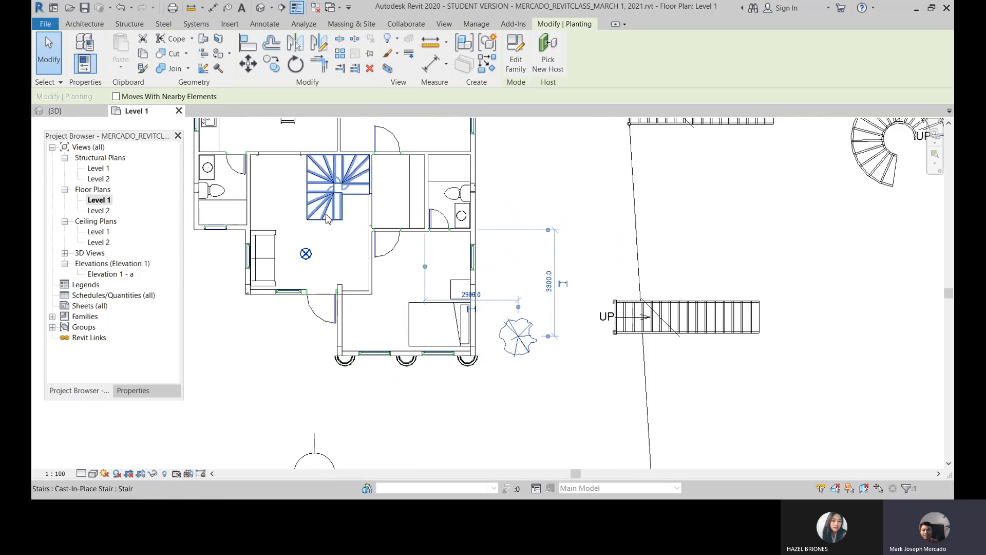
pyautogui.press('c')
pyautogui.press('c')
pyautogui.press('Escape')
pyautogui.press('Escape')
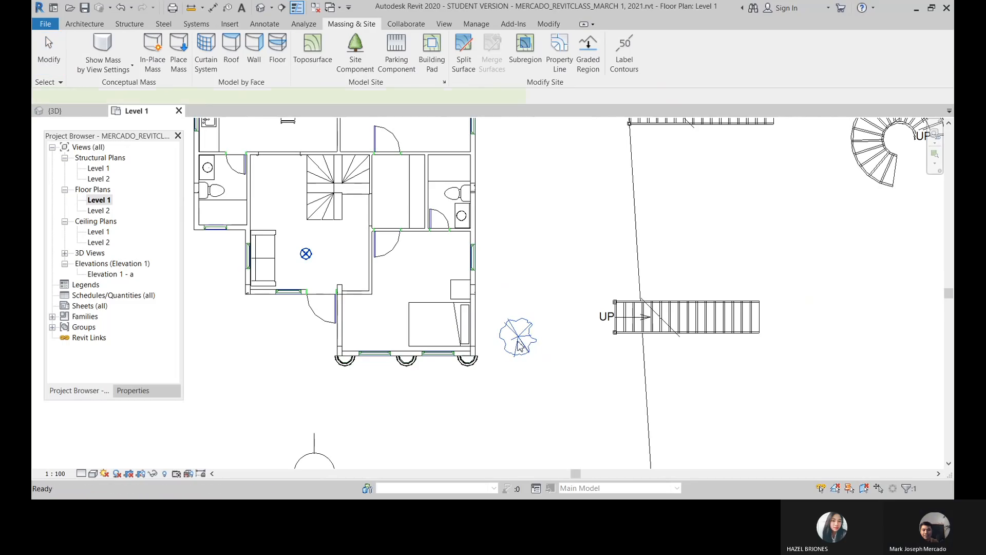
# - Nudge the Honey Myrtle plant closer to the house and toward the front, about 3620 mm from the bedroom's rear wall
pyautogui.click(523, 342)
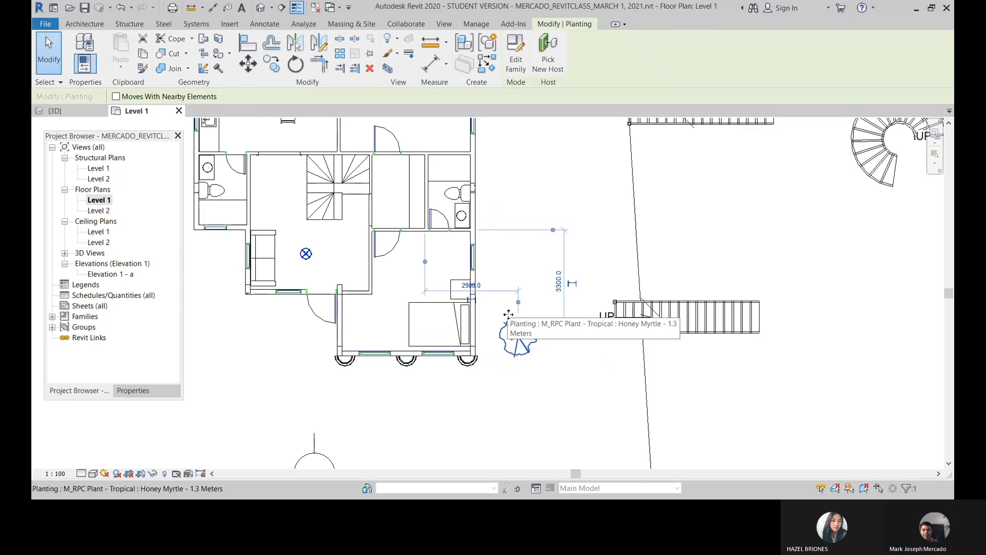
pyautogui.press('Right')
pyautogui.press('Right')
pyautogui.press('Right')
pyautogui.press('Left')
pyautogui.press('Left')
pyautogui.press('Left')
pyautogui.press('Left')
pyautogui.press('Left')
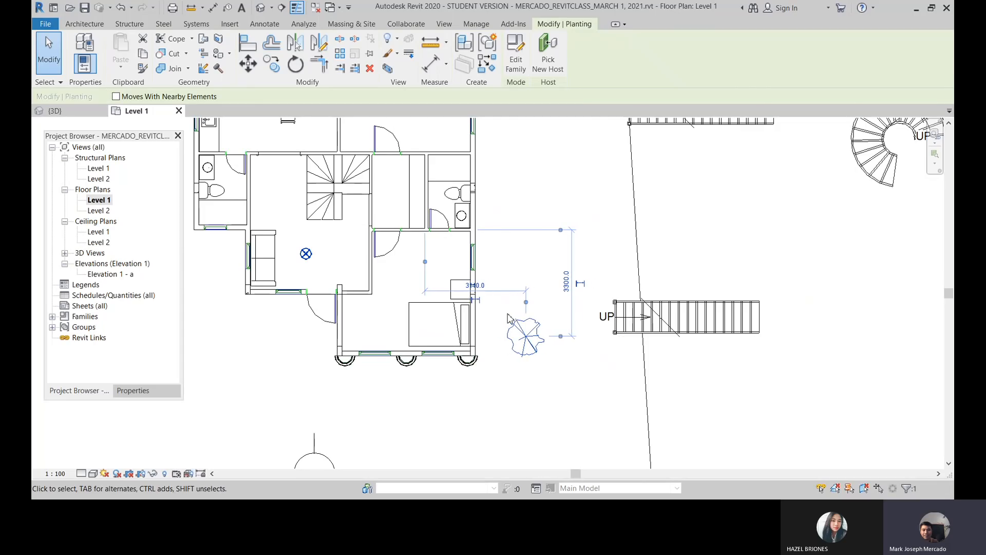
pyautogui.press('Down')
pyautogui.press('Down')
pyautogui.press('Up')
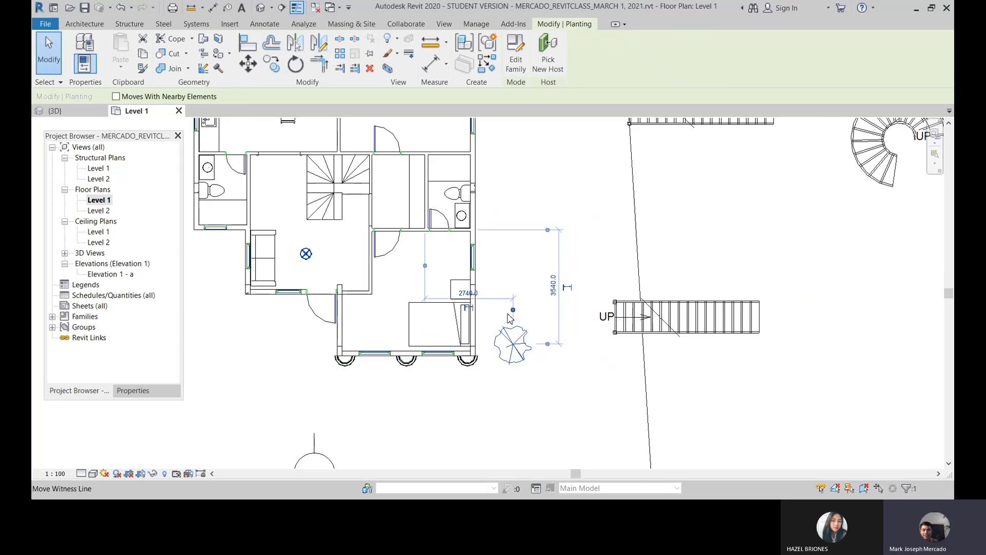
pyautogui.press('Down')
pyautogui.press('Down')
pyautogui.press('Down')
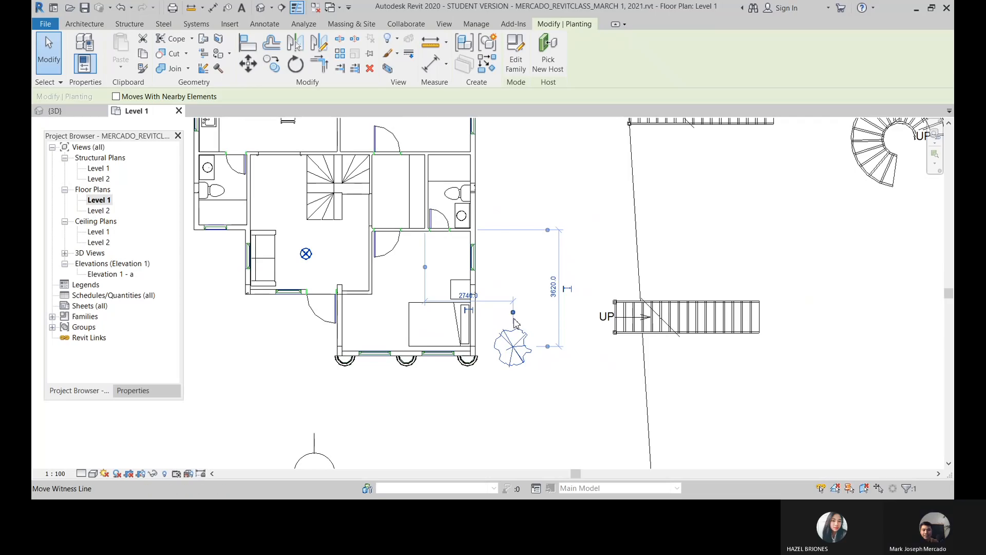
pyautogui.scroll(-2, 495, 331)
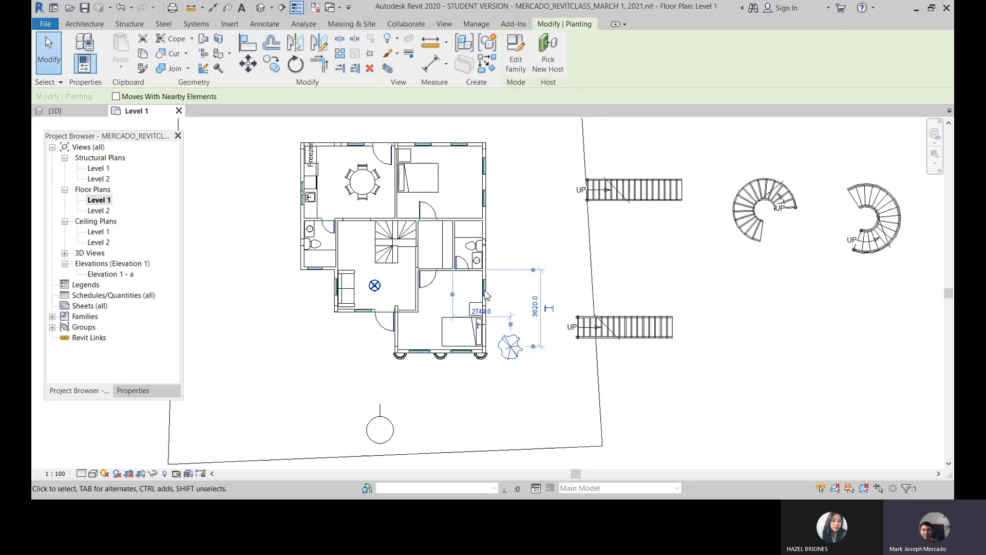
pyautogui.click(535, 232)
pyautogui.press('c')
pyautogui.press('m')
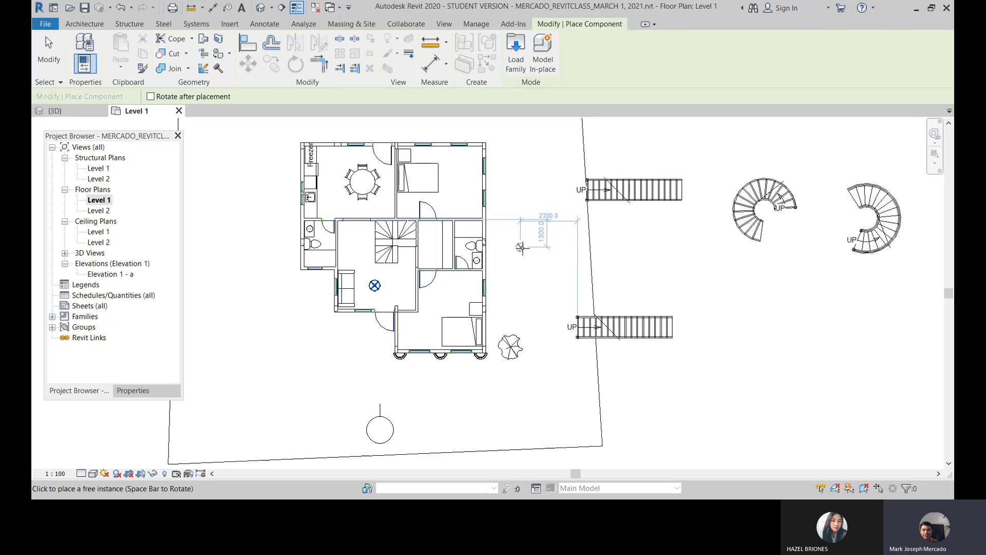
pyautogui.click(351, 24)
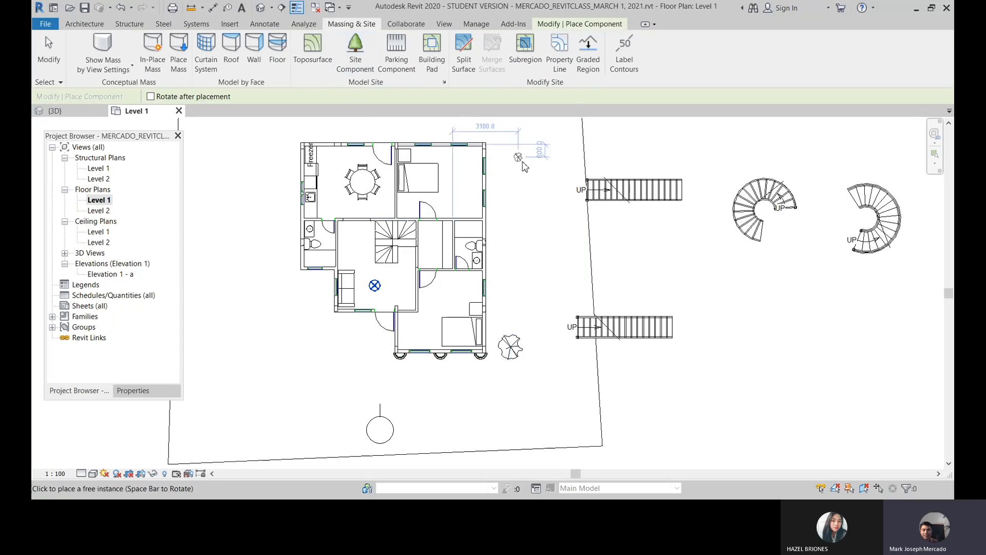
pyautogui.press('Escape')
# - Start placing a component and load M_RPC Tree - Deciduous.rfa from the Planting family folder
pyautogui.press('c')
pyautogui.press('m')
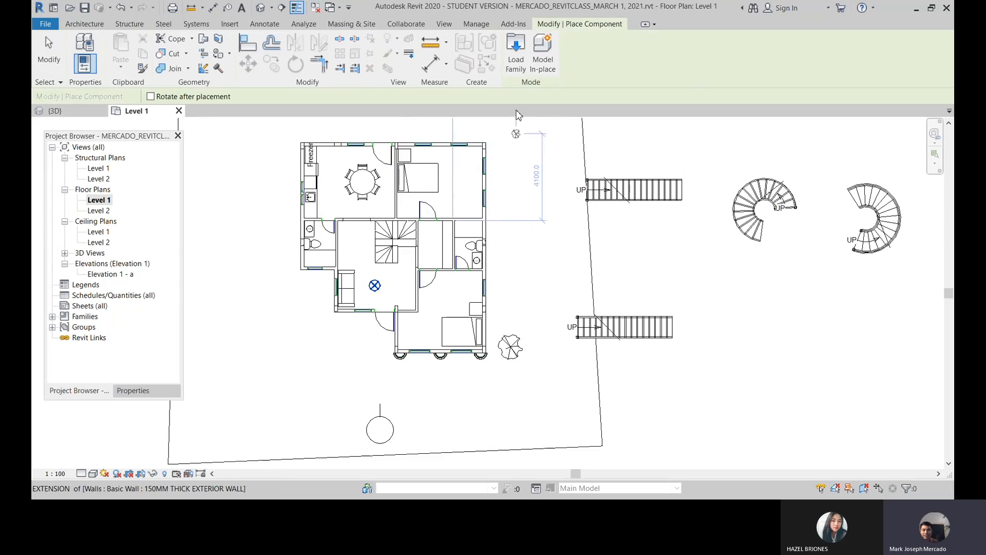
pyautogui.click(516, 57)
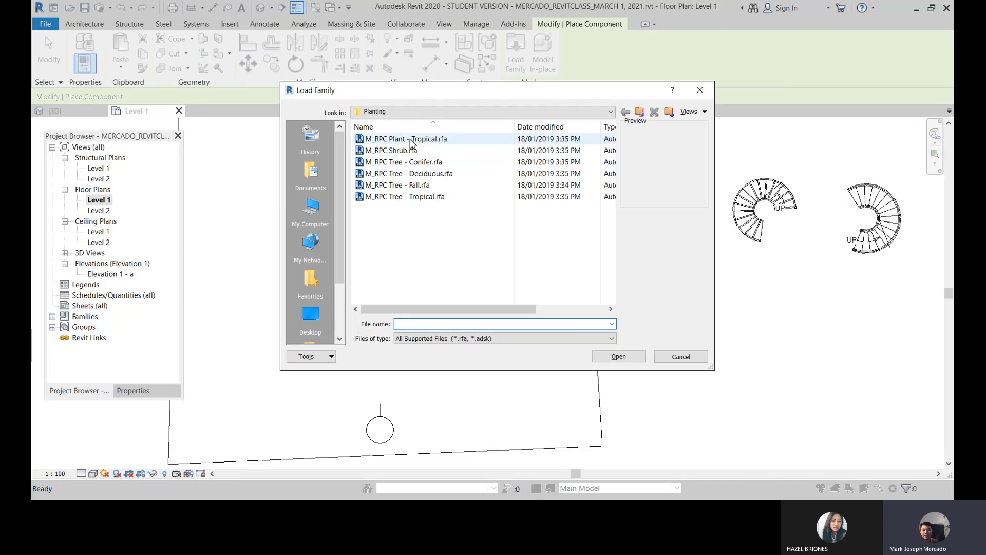
pyautogui.click(411, 140)
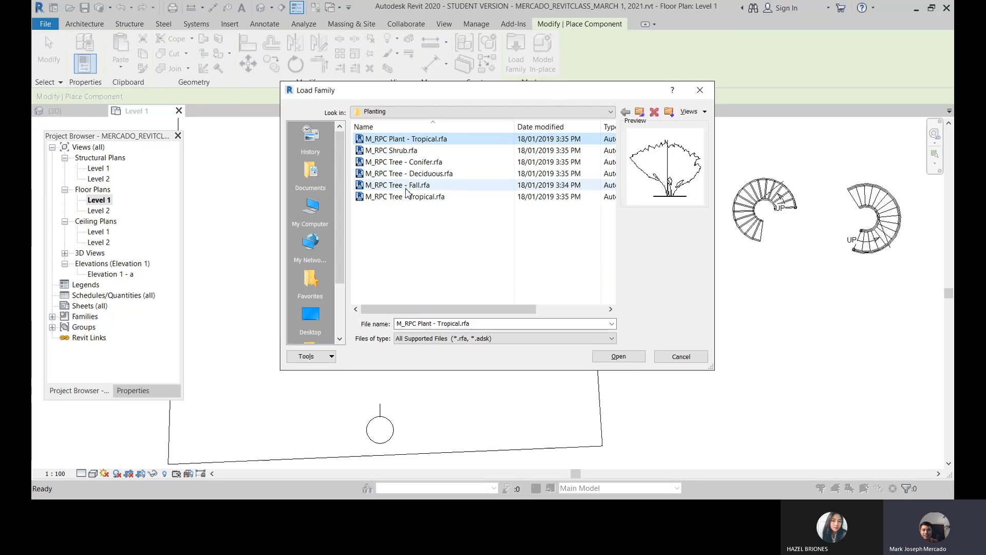
pyautogui.click(393, 174)
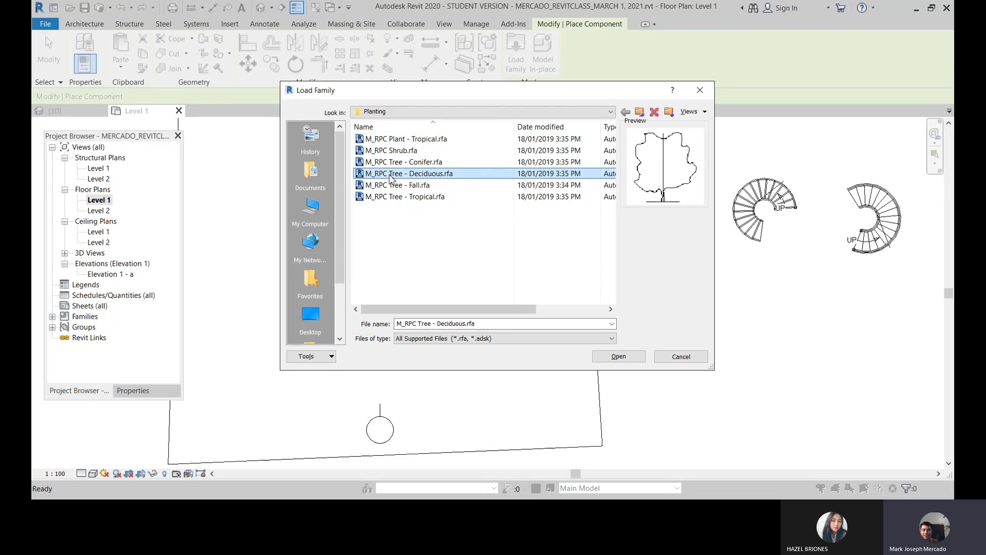
pyautogui.click(618, 356)
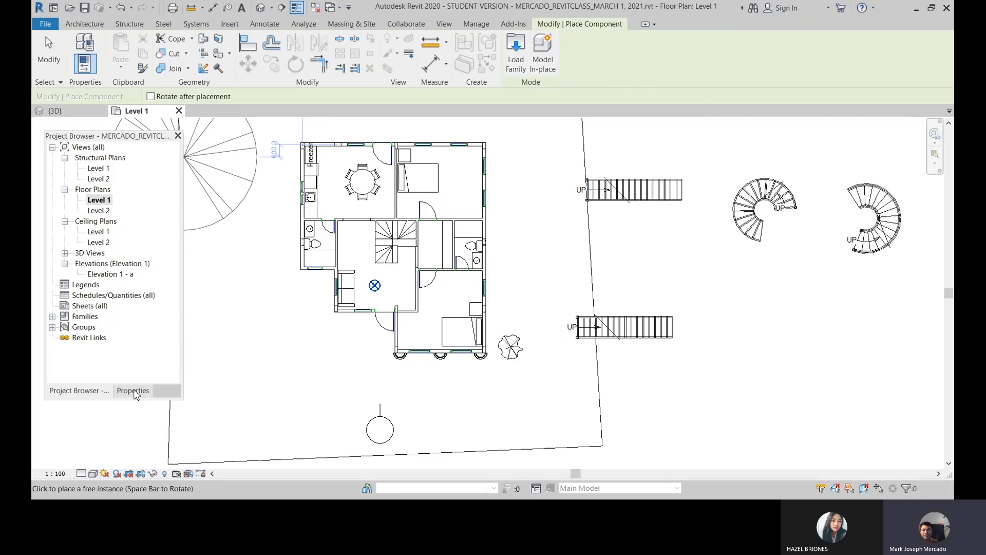
# - Choose the Honey Locust - 7.6 Meters type for the deciduous tree being placed
pyautogui.click(135, 391)
pyautogui.click(153, 171)
pyautogui.scroll(4, 145, 244)
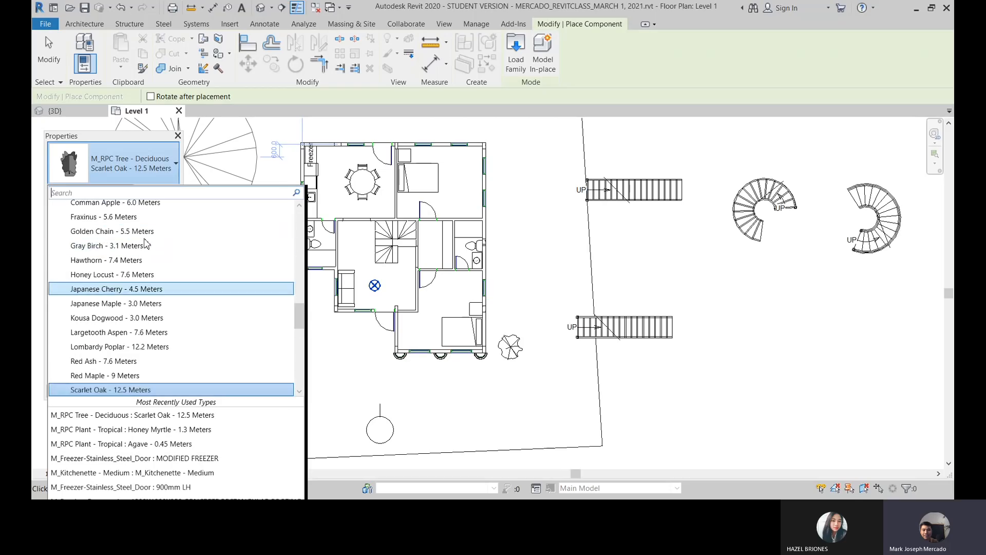
pyautogui.scroll(6, 146, 244)
pyautogui.scroll(-1, 149, 264)
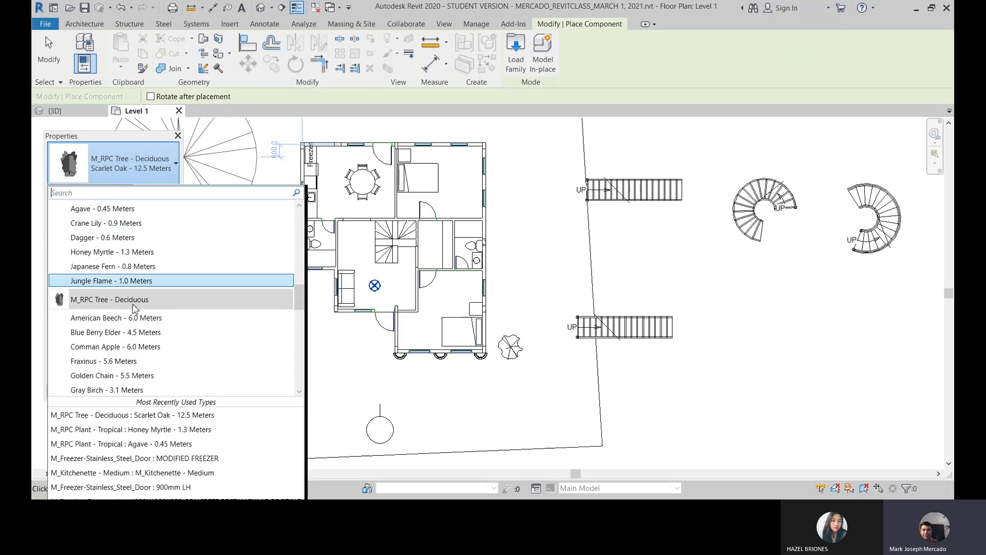
pyautogui.scroll(-4, 146, 305)
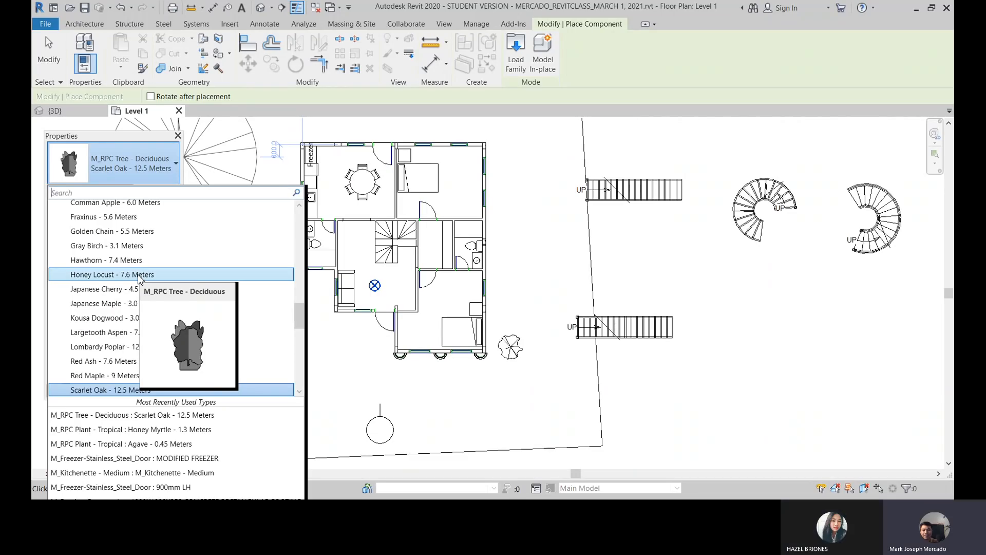
pyautogui.click(140, 276)
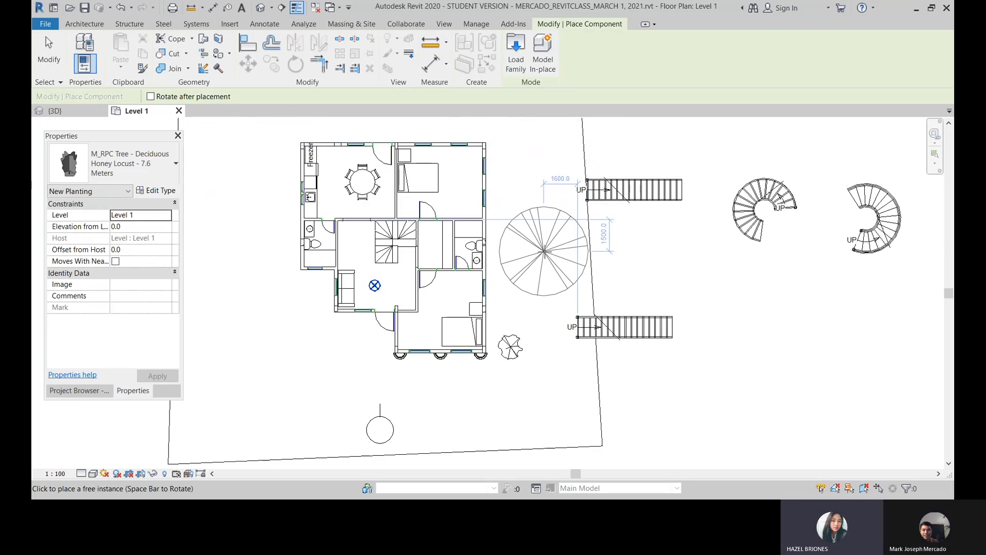
# - Place two Honey Locust trees, one outside each side wall of the house, and end placement
pyautogui.click(543, 251)
pyautogui.click(252, 241)
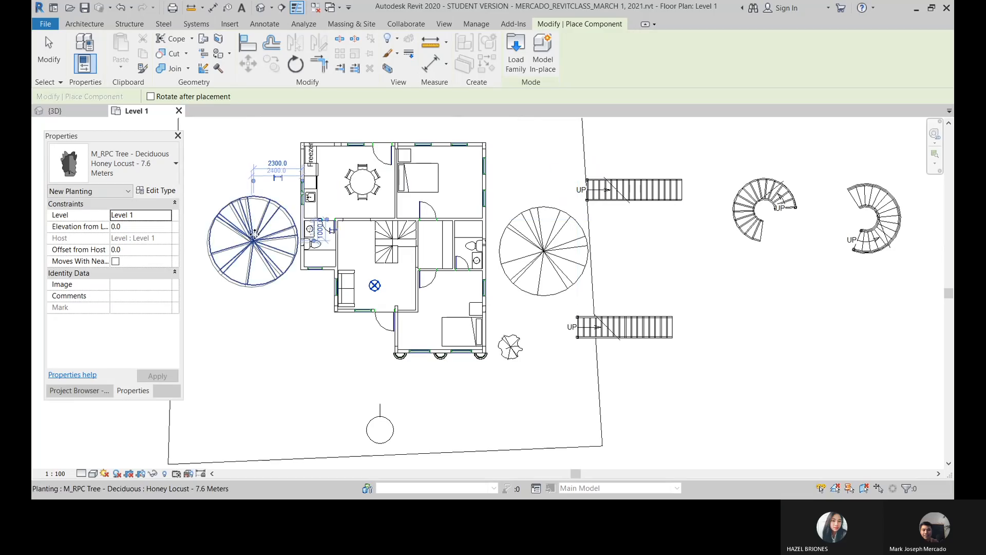
pyautogui.scroll(-2, 499, 328)
pyautogui.scroll(1, 349, 276)
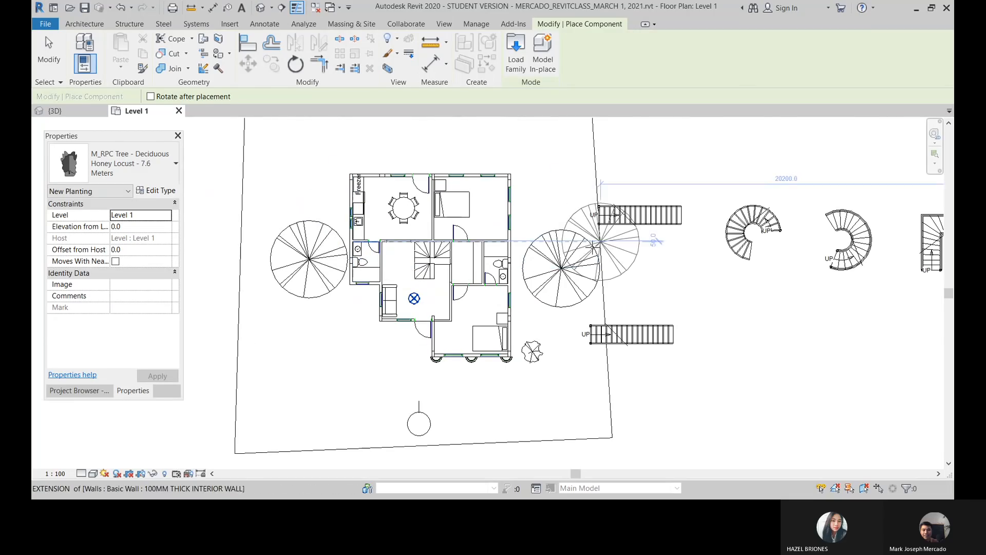
pyautogui.press('Escape')
pyautogui.press('Escape')
# - Move the Honey Locust tree on the staircase side of the site until its center aligns horizontally with the opposite tree
pyautogui.click(553, 231)
pyautogui.moveTo(549, 229); pyautogui.dragTo(553, 232)
pyautogui.scroll(2, 316, 265)
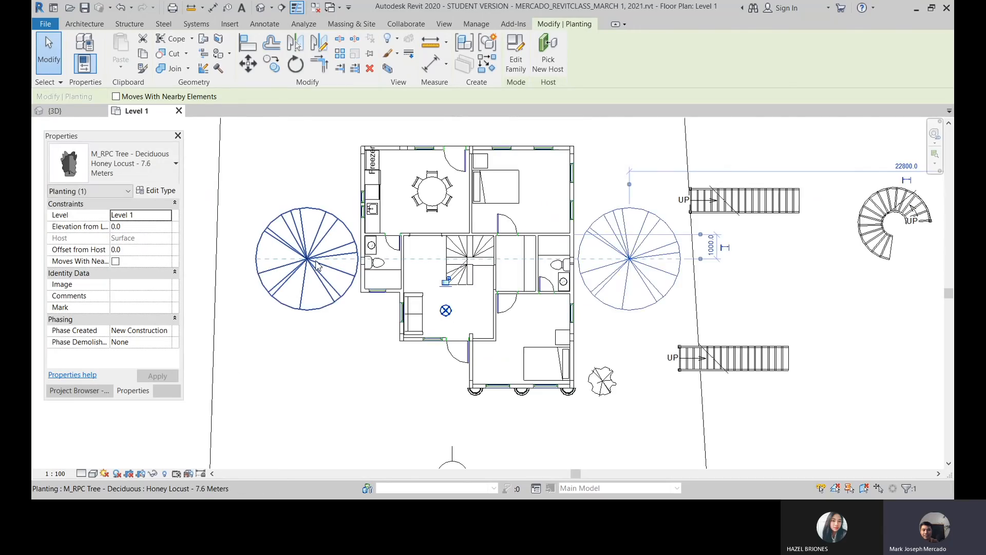
pyautogui.scroll(1, 316, 265)
pyautogui.scroll(-1, 316, 264)
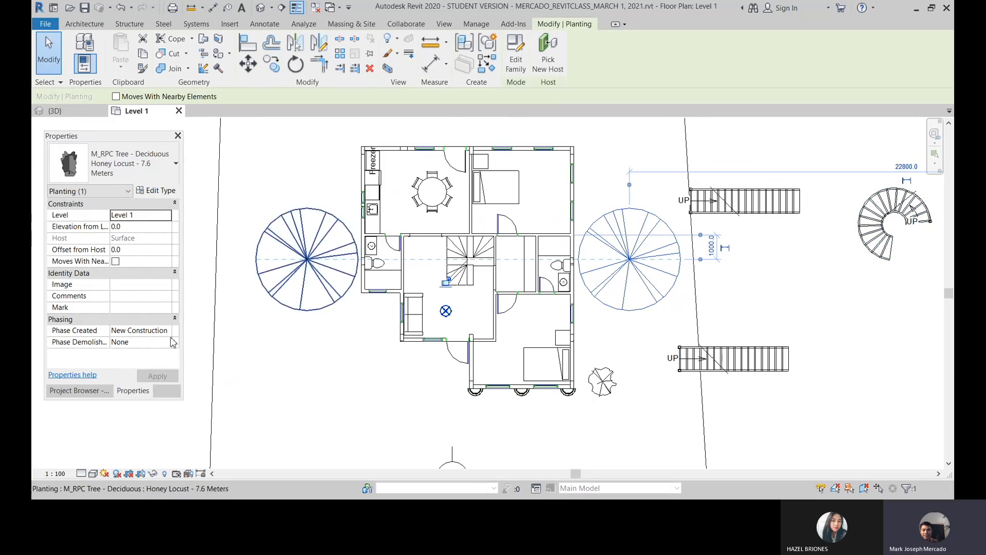
# - Examine the house with its trees and plant from the front in the 3D view
pyautogui.click(94, 394)
pyautogui.click(133, 394)
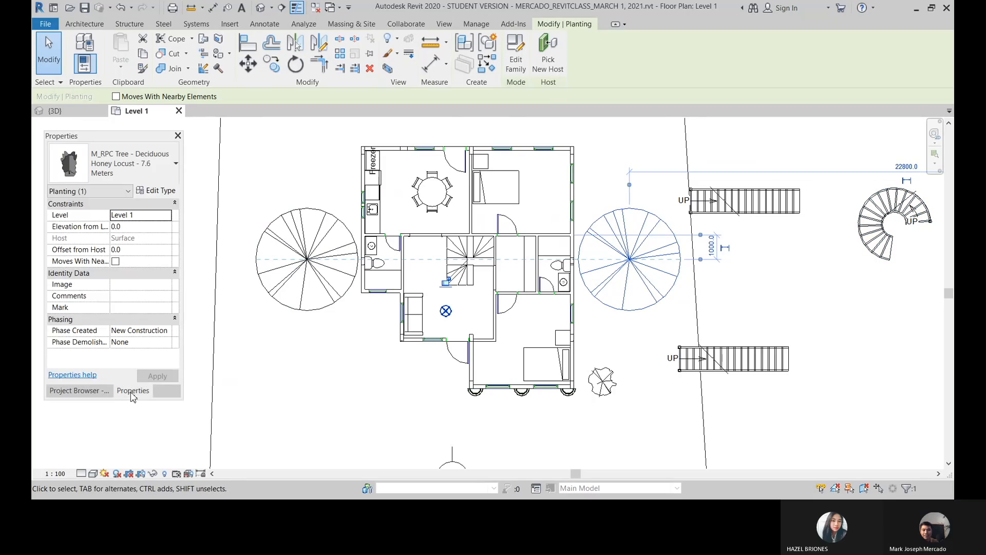
pyautogui.click(91, 394)
pyautogui.click(261, 7)
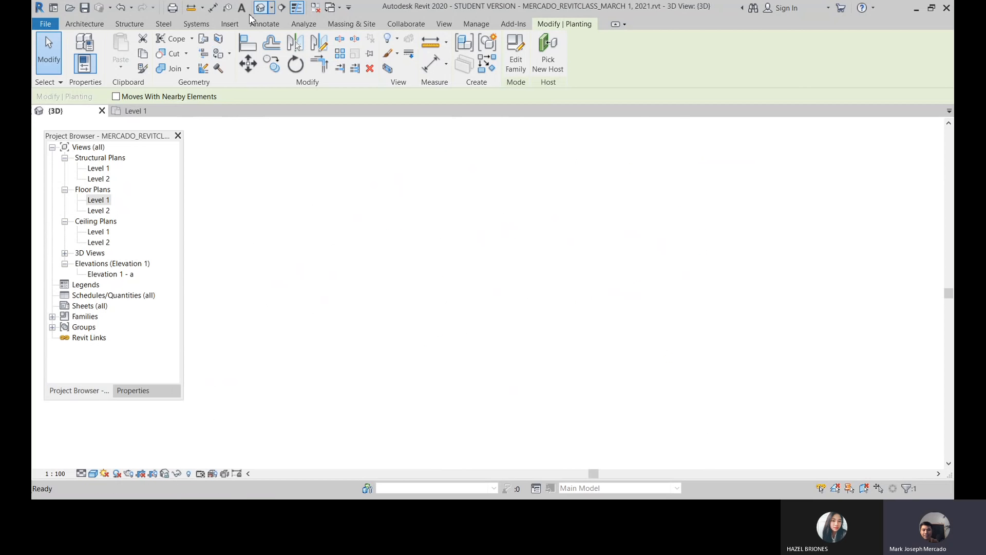
pyautogui.scroll(-2, 693, 205)
pyautogui.click(905, 165)
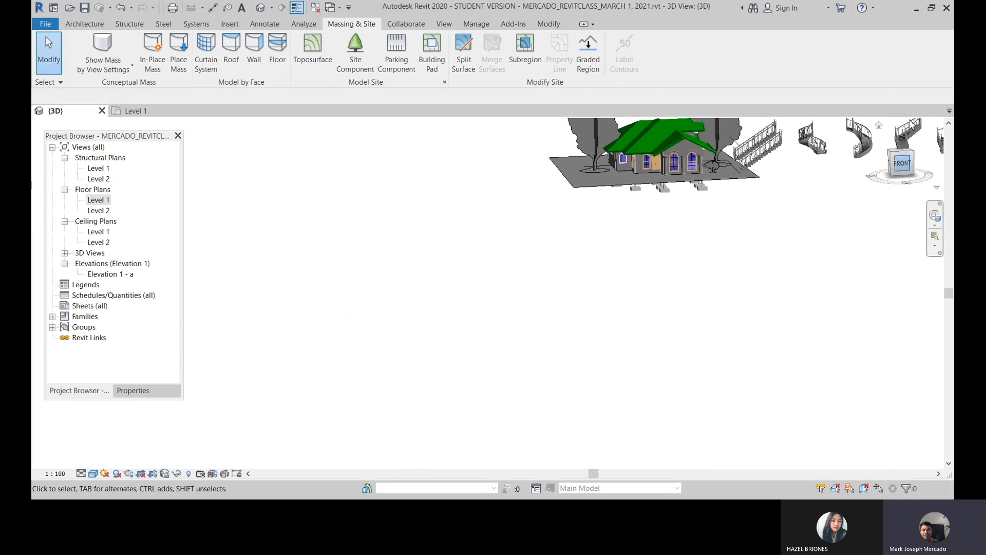
pyautogui.scroll(5, 612, 198)
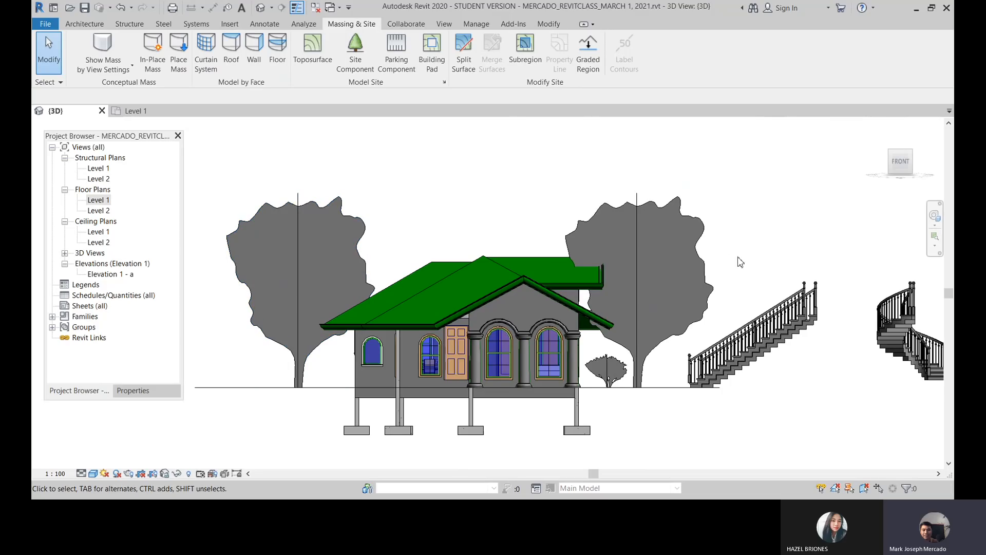
# - Return to the Level 1 floor plan and select the Honey Locust tree beside the kitchen side of the house
pyautogui.click(99, 200)
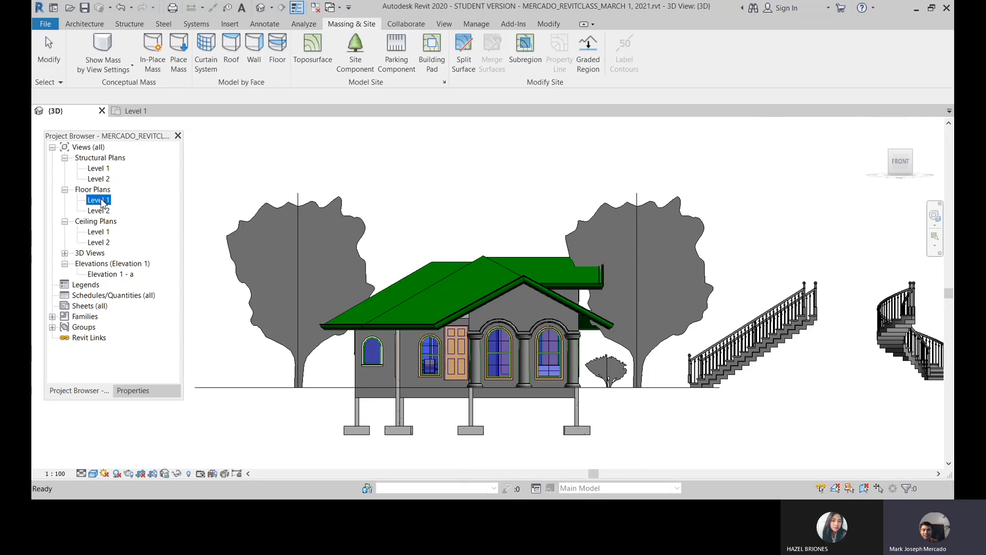
pyautogui.doubleClick(100, 200)
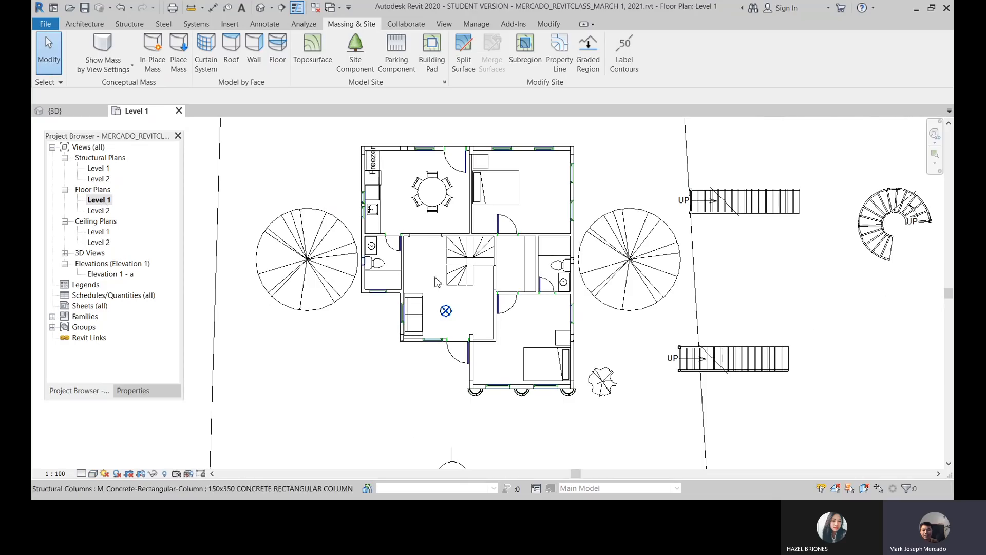
pyautogui.click(586, 239)
pyautogui.click(304, 264)
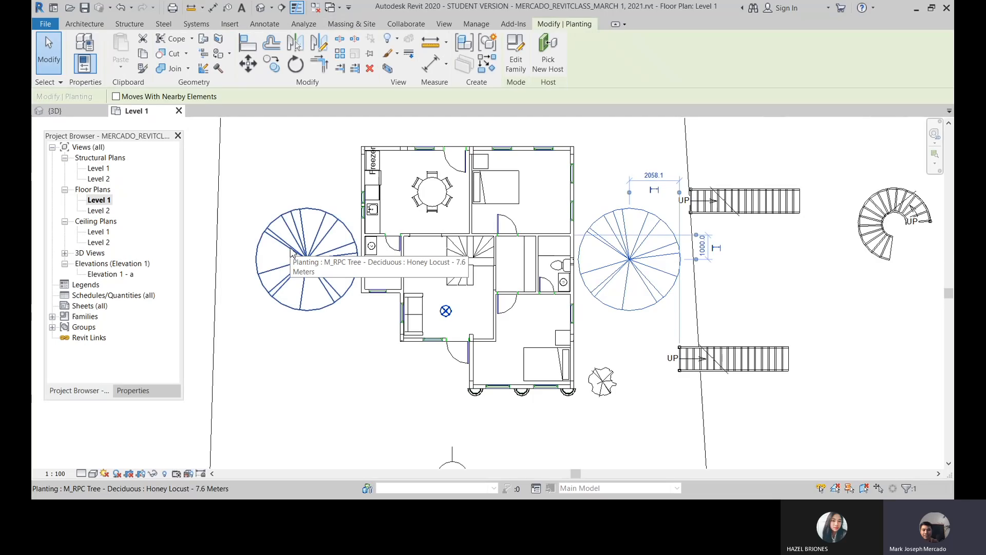
pyautogui.press('Escape')
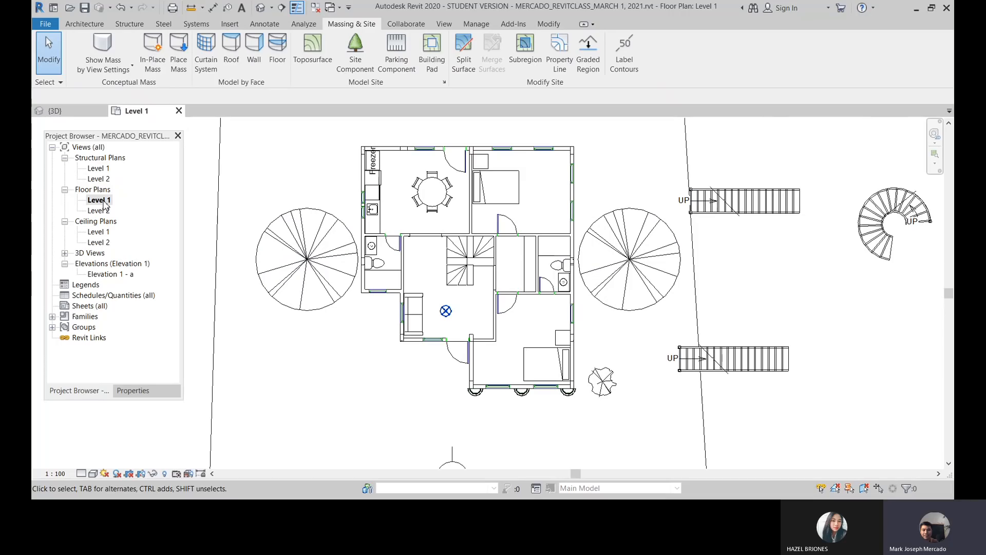
pyautogui.click(307, 263)
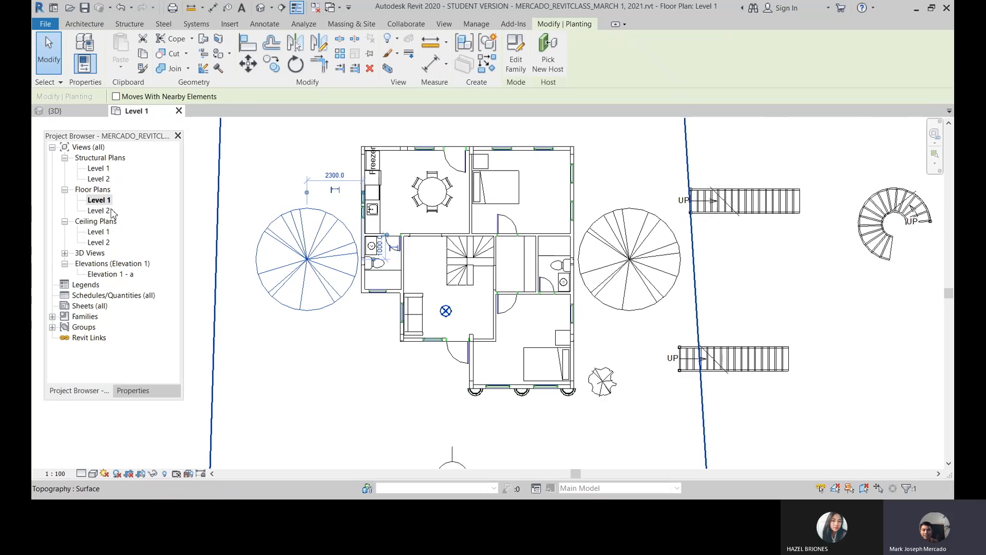
# - Examine the house and its two Honey Locust trees in the Elevation 1 - a view
pyautogui.click(630, 259)
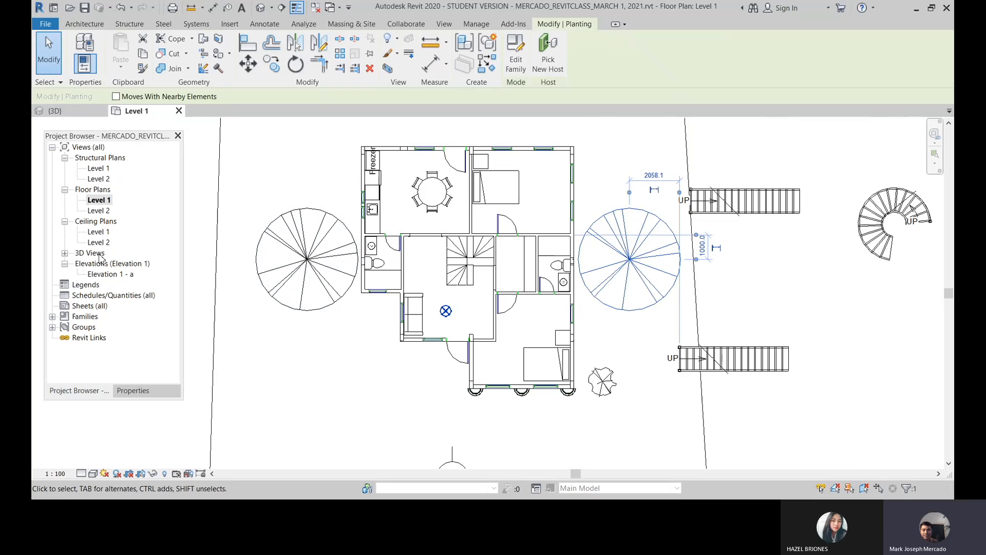
pyautogui.doubleClick(116, 275)
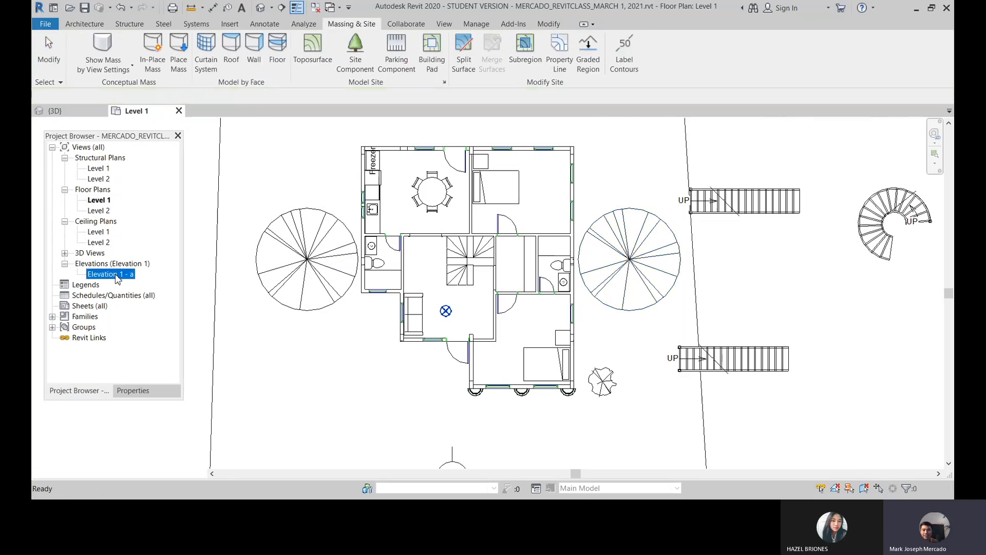
pyautogui.click(764, 220)
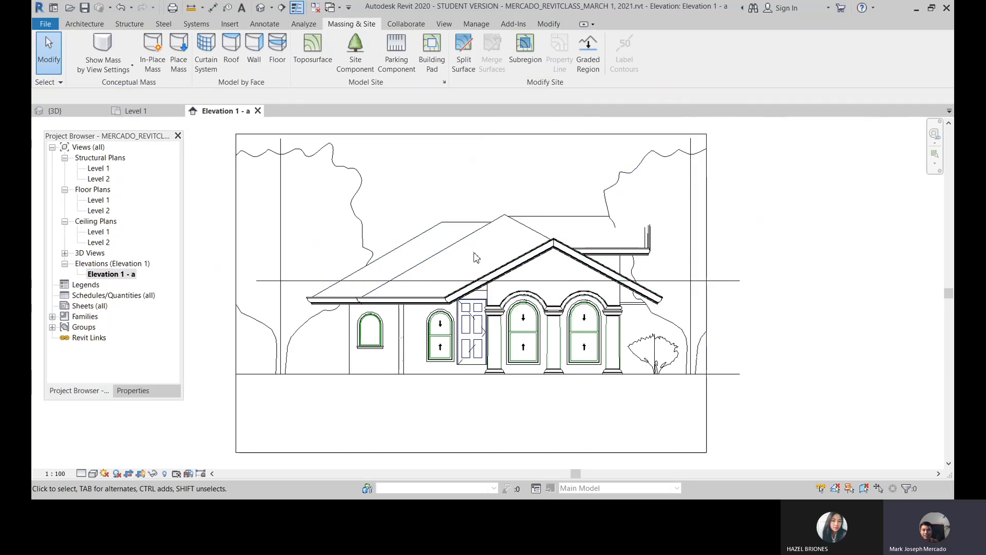
pyautogui.scroll(-3, 469, 257)
pyautogui.scroll(2, 354, 277)
pyautogui.click(409, 230)
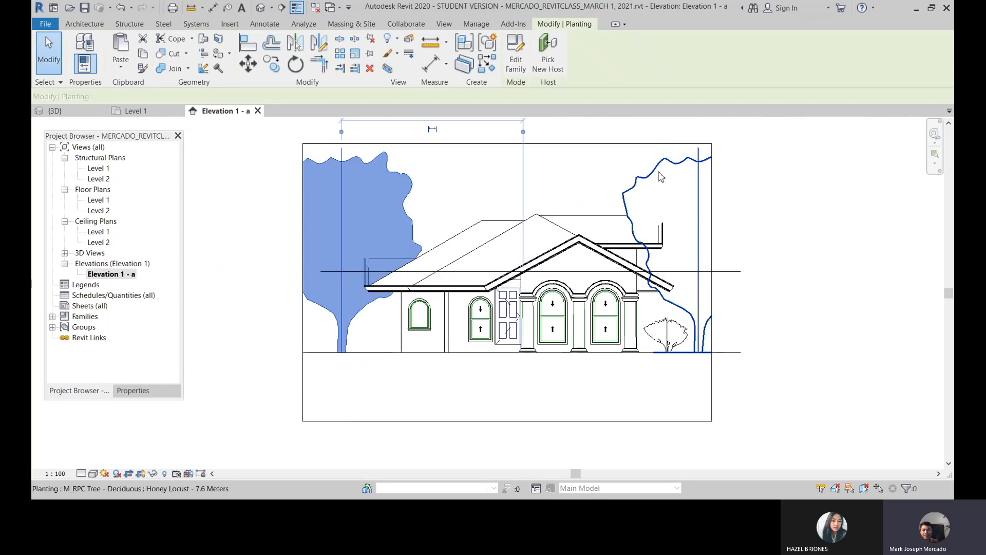
pyautogui.click(807, 233)
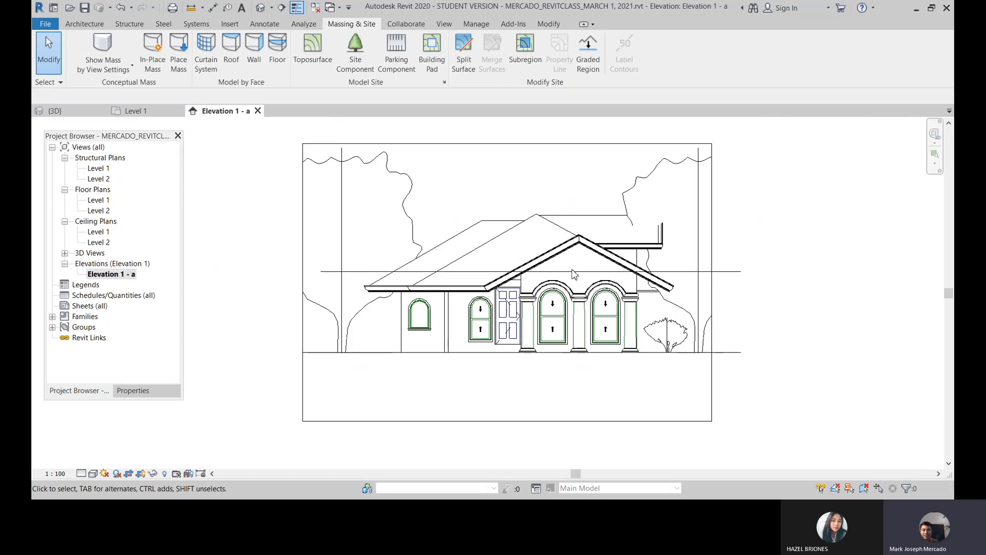
# - Return to the 3D view and set its visual style to Realistic
pyautogui.doubleClick(98, 200)
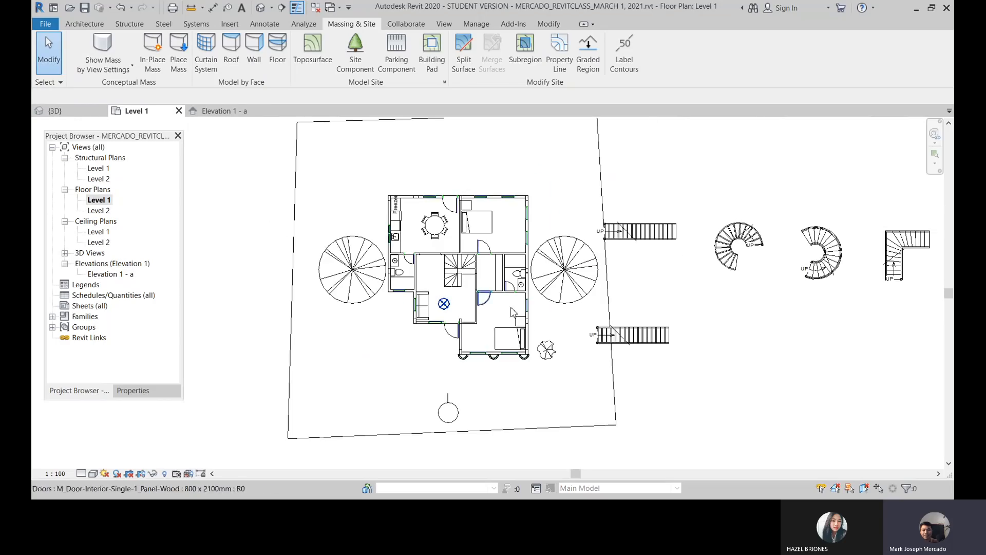
pyautogui.scroll(2, 513, 316)
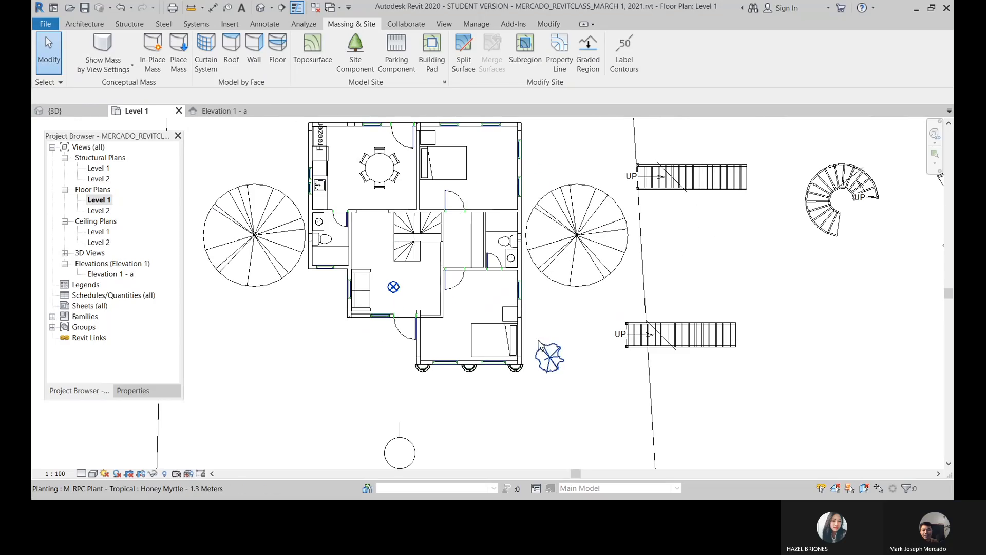
pyautogui.click(263, 8)
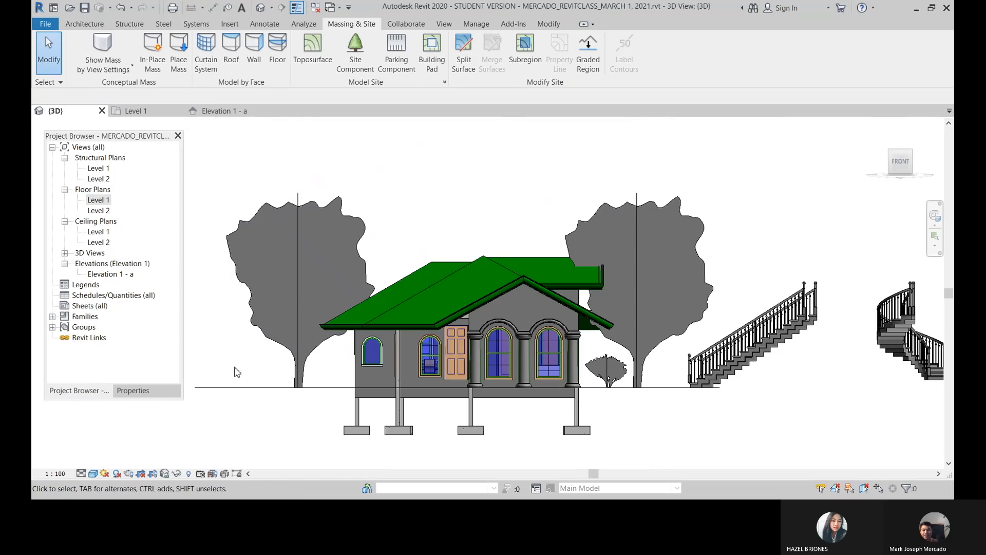
pyautogui.click(93, 473)
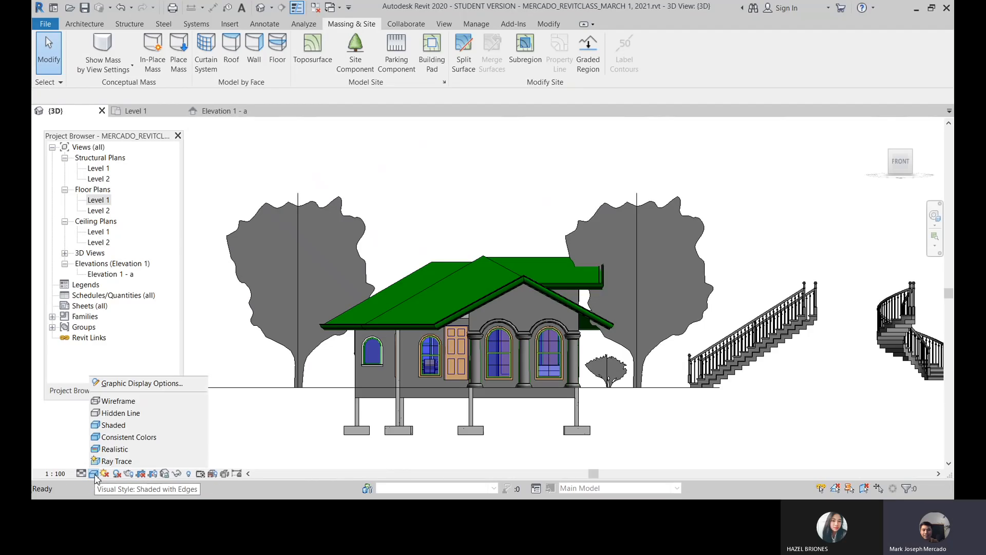
pyautogui.click(126, 449)
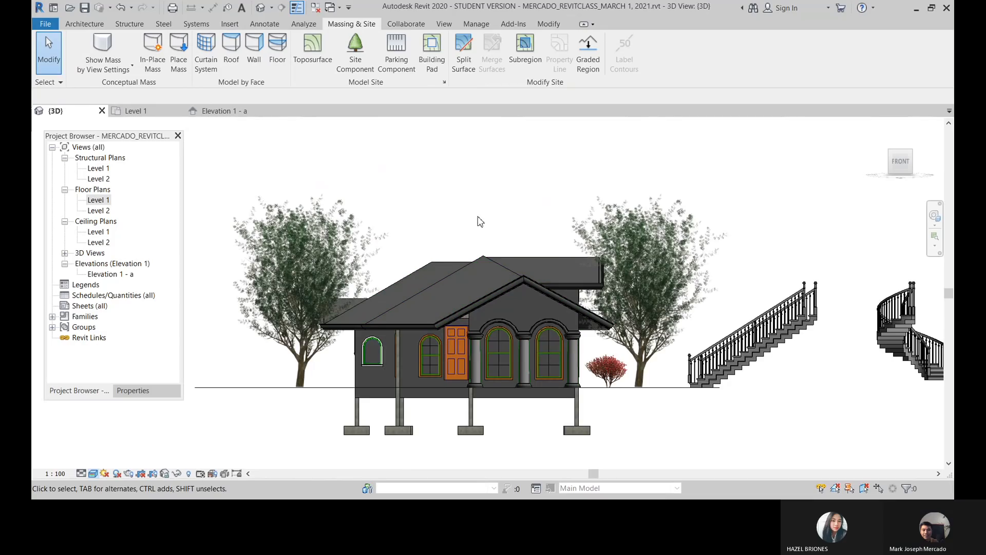
# - Inspect the type properties of the Honey Locust tree nearest the staircases without changing them, and clear the tree selection
pyautogui.click(644, 290)
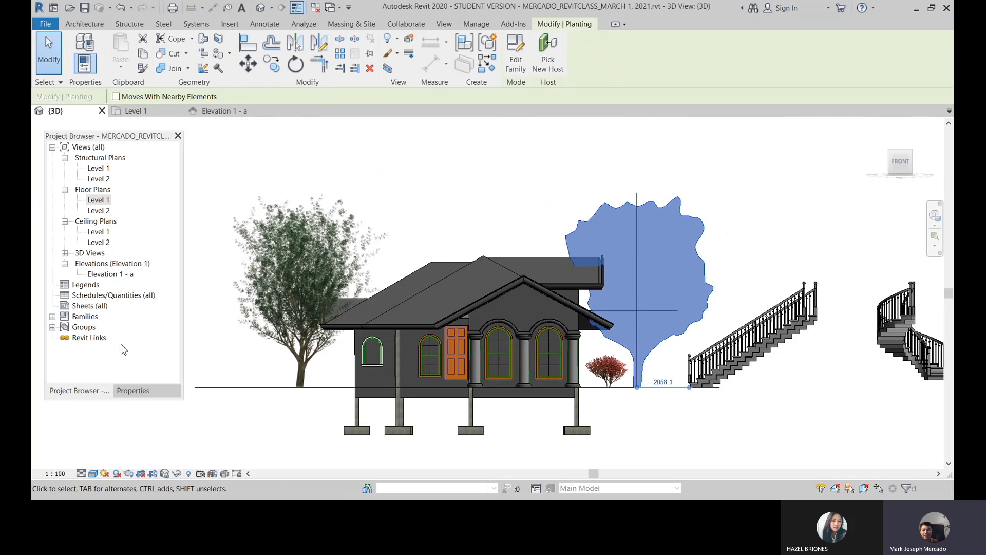
pyautogui.click(132, 391)
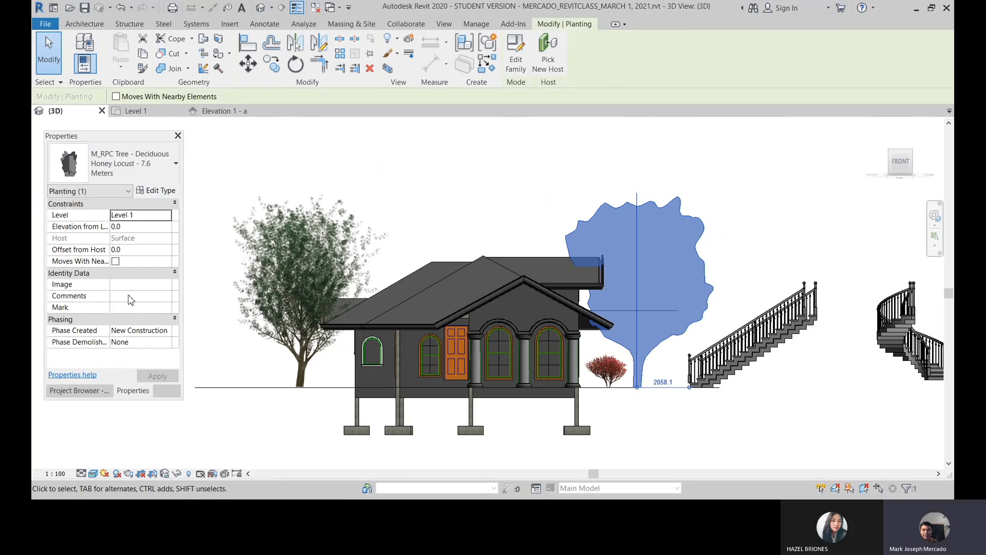
pyautogui.click(157, 190)
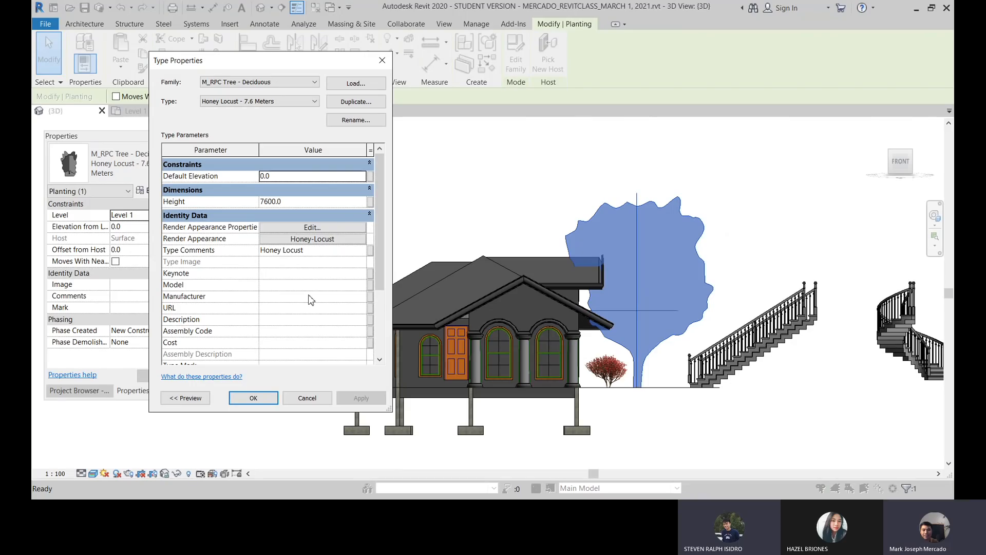
pyautogui.click(307, 398)
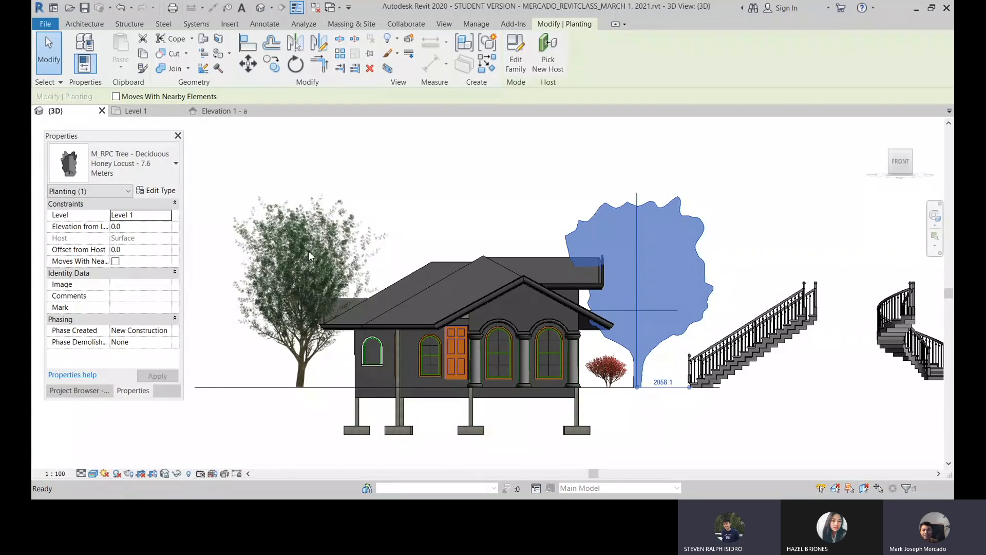
pyautogui.click(86, 391)
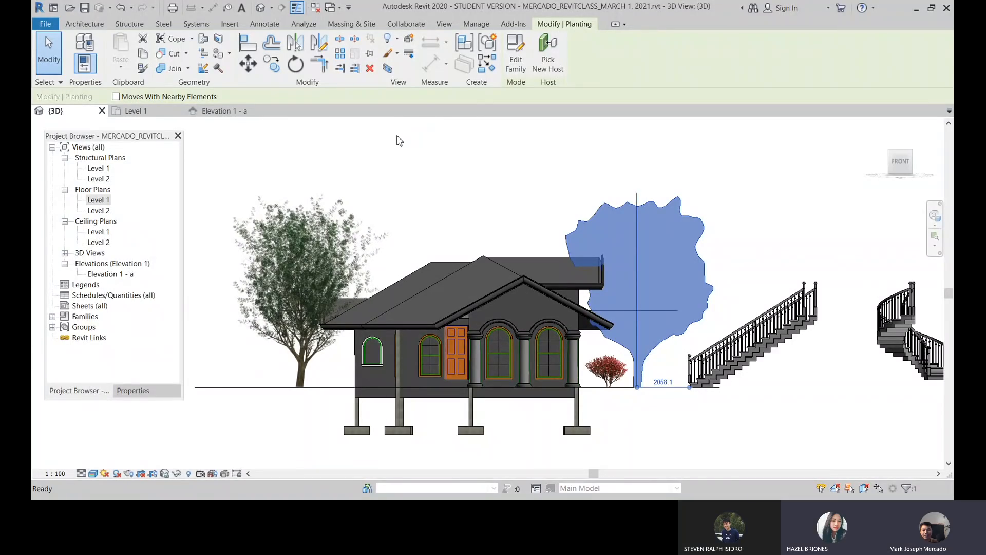
pyautogui.press('Escape')
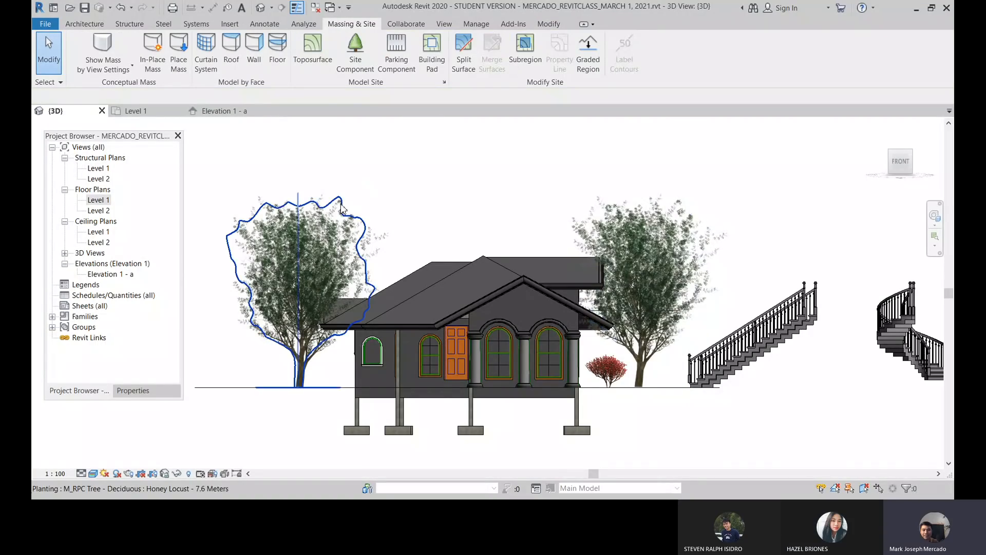
pyautogui.click(342, 207)
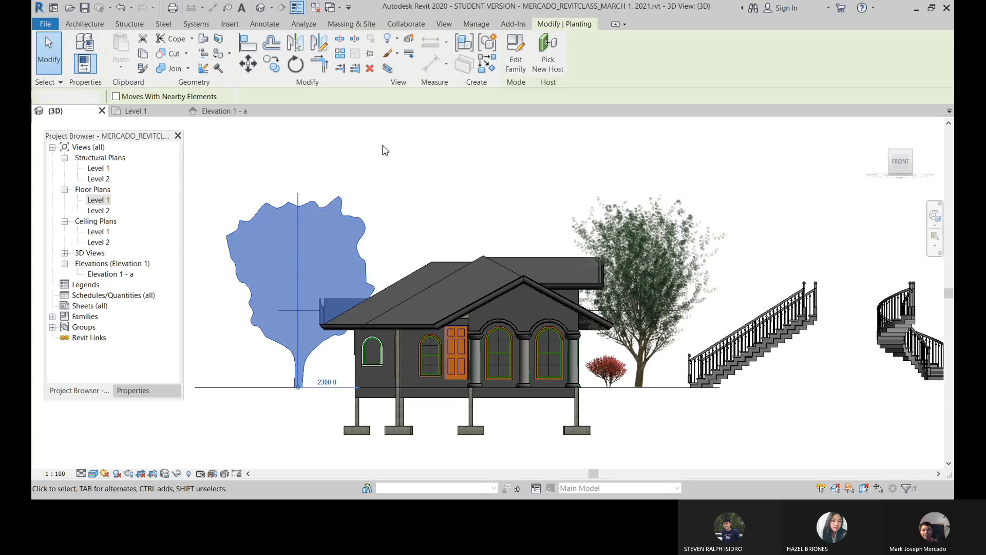
pyautogui.click(382, 152)
# - Open the Level 1 floor plan and try the Parking Component command, declining to load a parking family
pyautogui.doubleClick(99, 200)
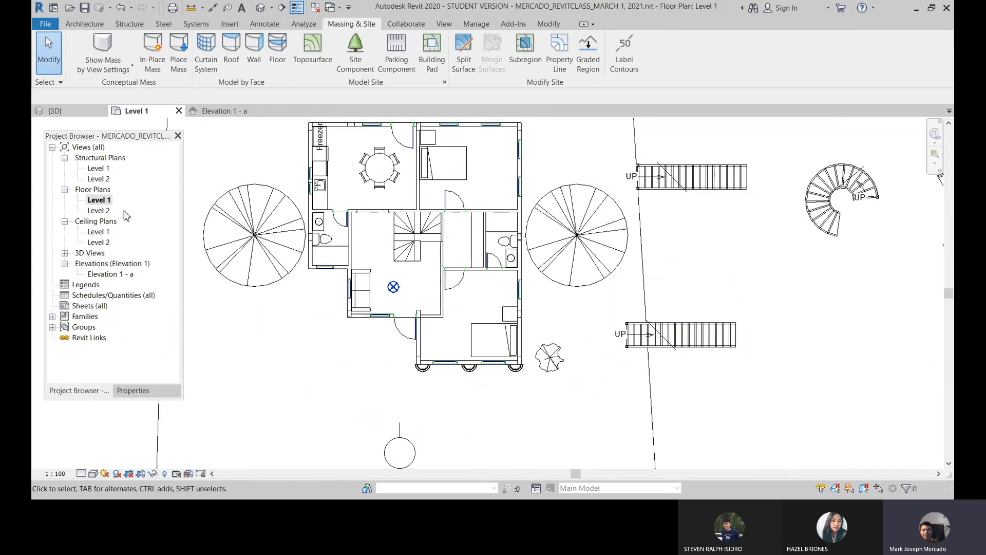
pyautogui.scroll(-2, 525, 363)
pyautogui.scroll(1, 427, 257)
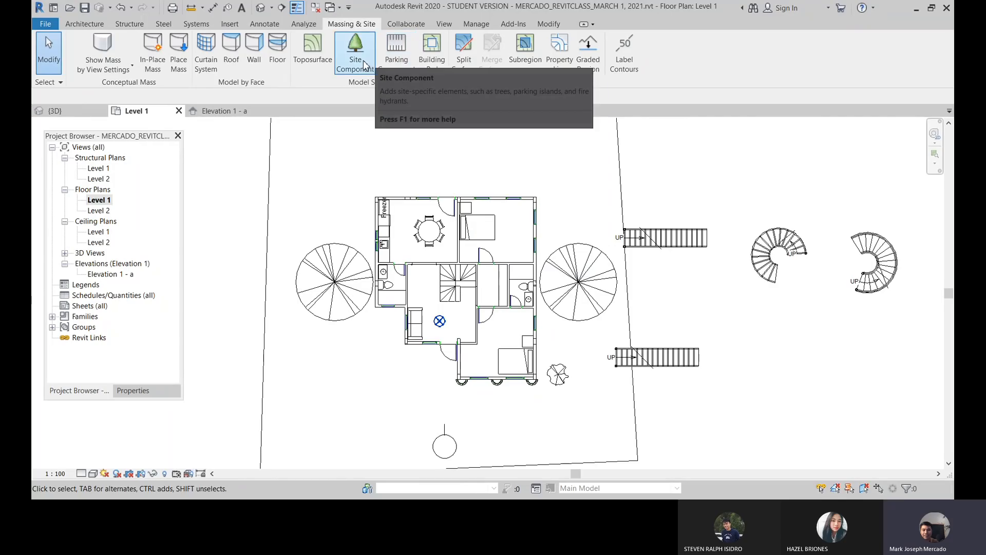
pyautogui.click(395, 60)
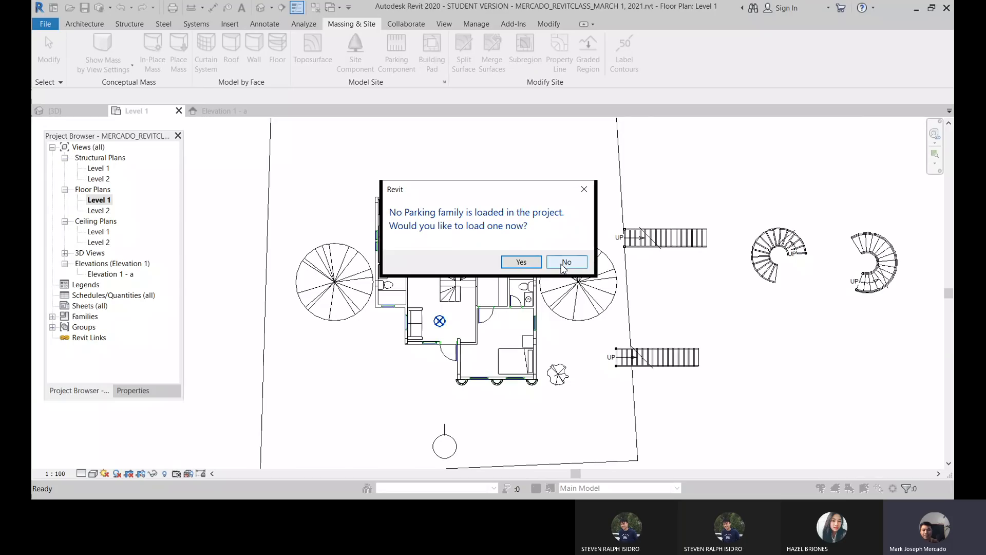
pyautogui.click(565, 263)
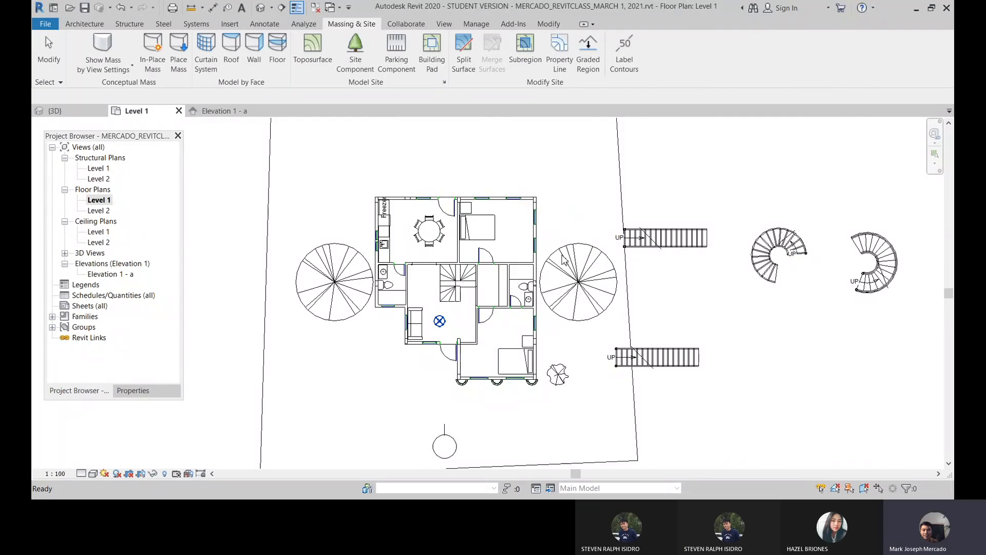
pyautogui.scroll(-2, 468, 236)
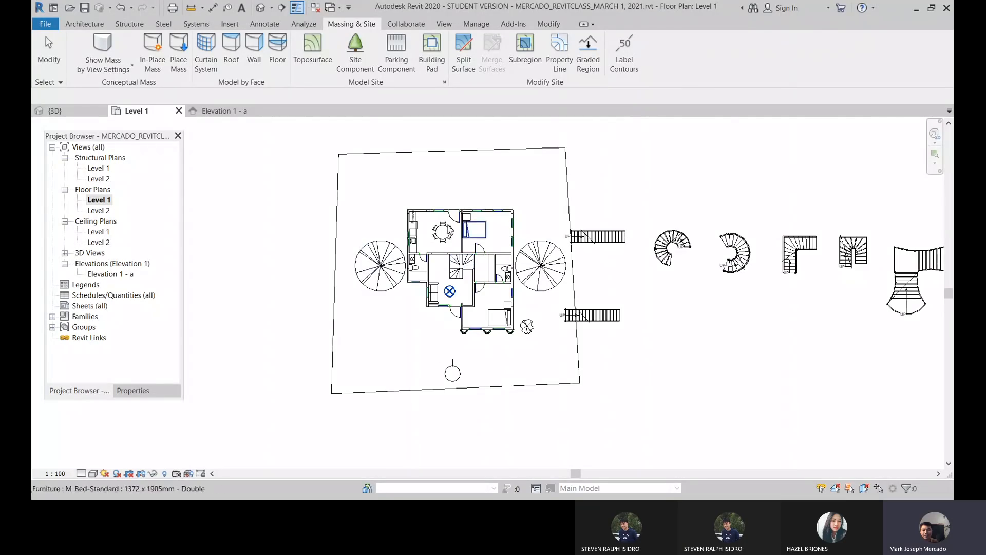
pyautogui.scroll(2, 467, 326)
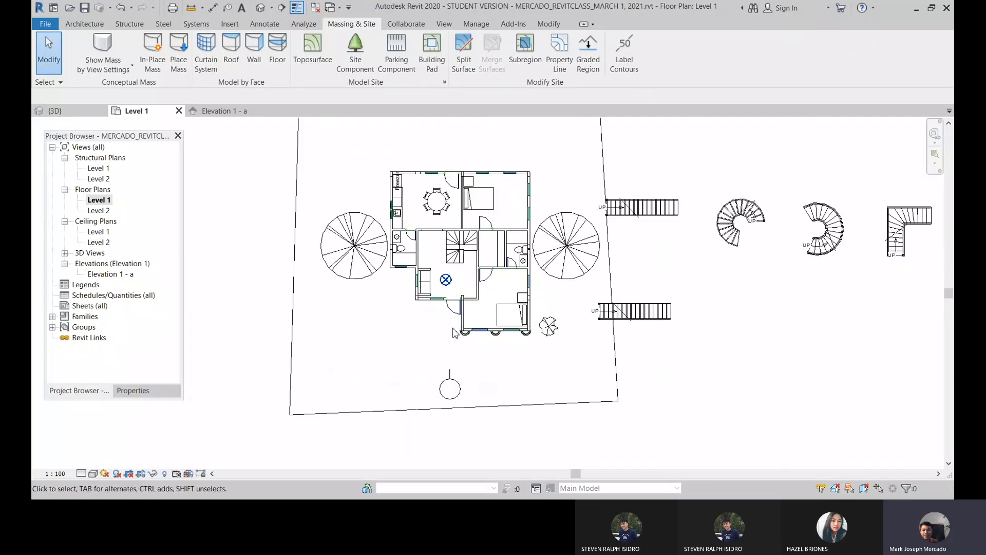
pyautogui.scroll(1, 400, 314)
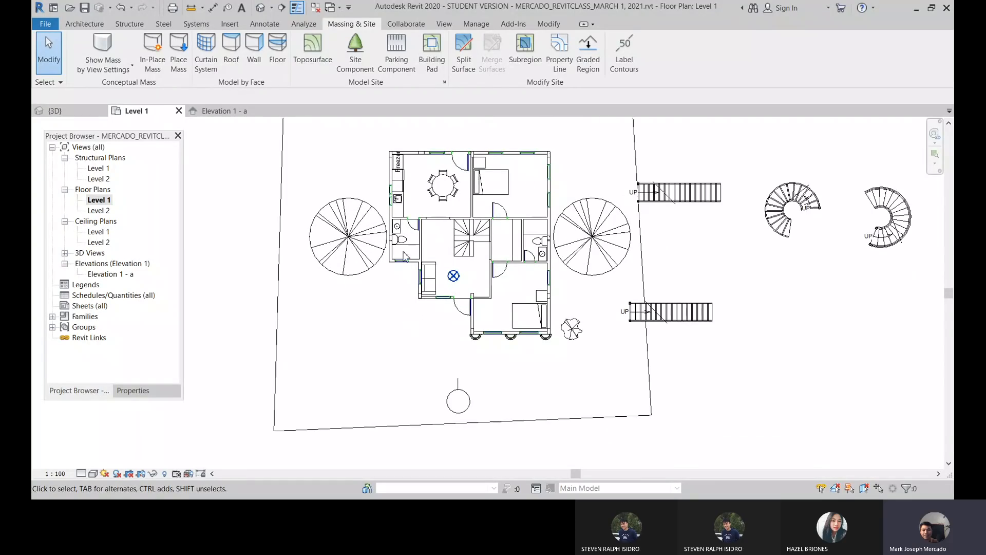
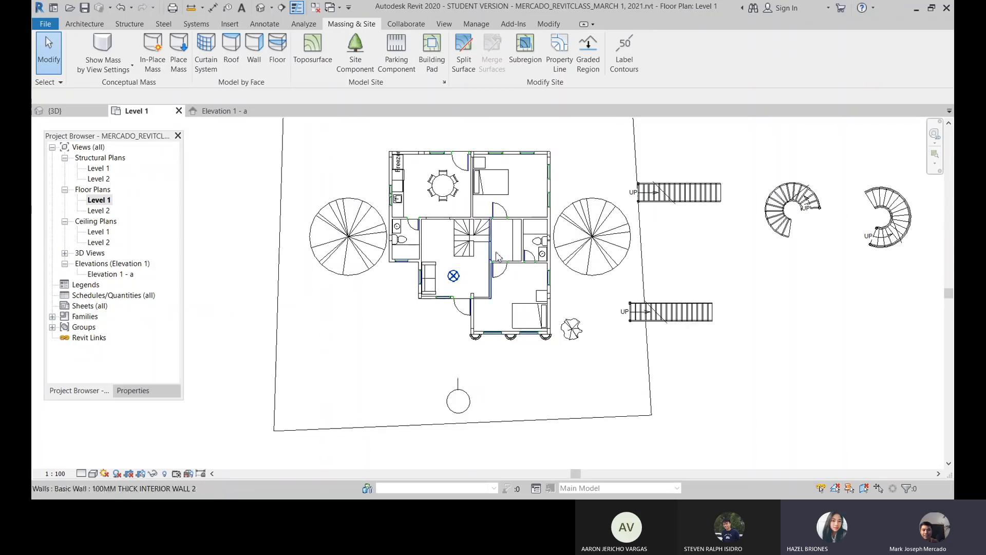
pyautogui.scroll(-2, 477, 197)
pyautogui.scroll(3, 471, 257)
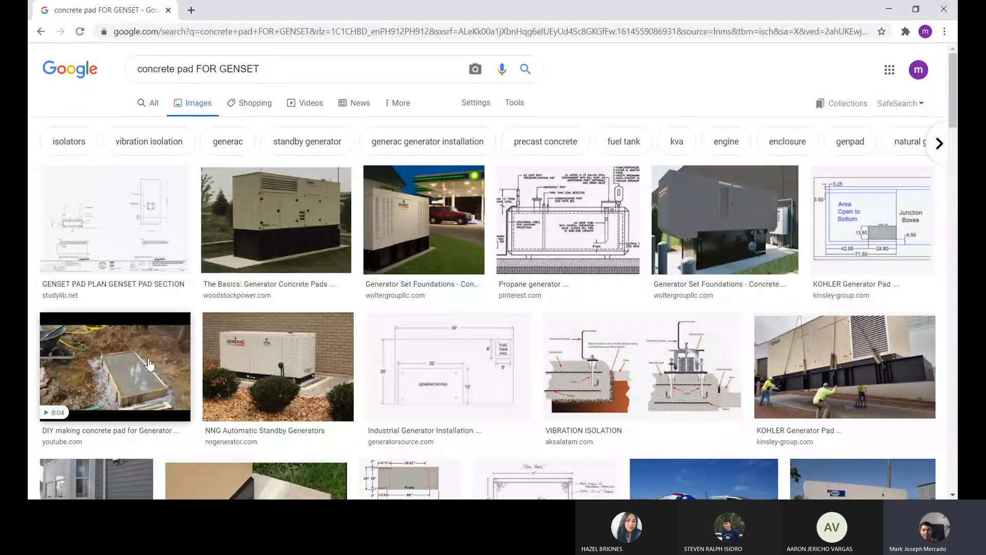
# - Examine the web image results for concrete genset pads, including the generator pad mounting and vibration isolation pictures
pyautogui.scroll(-5, 233, 354)
pyautogui.click(325, 365)
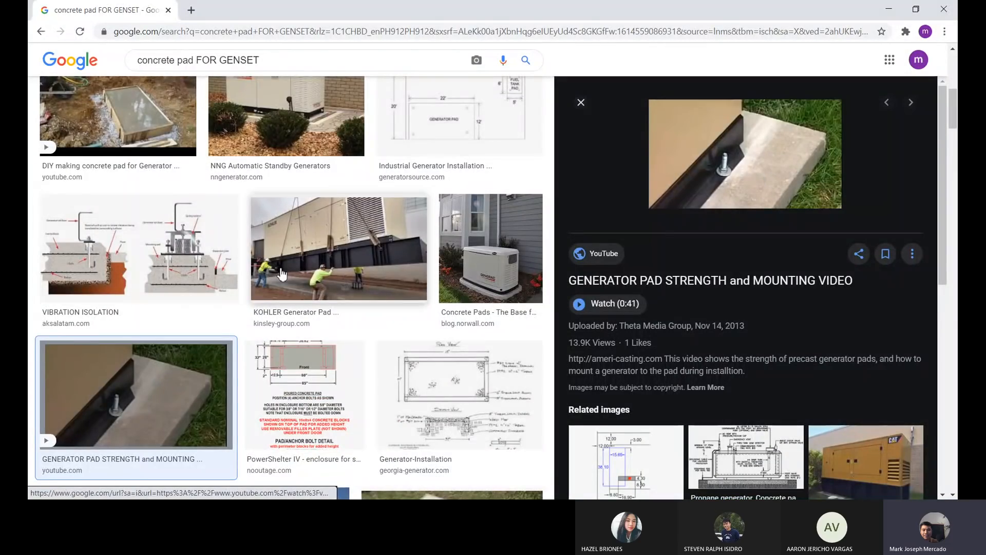
pyautogui.scroll(-1, 184, 230)
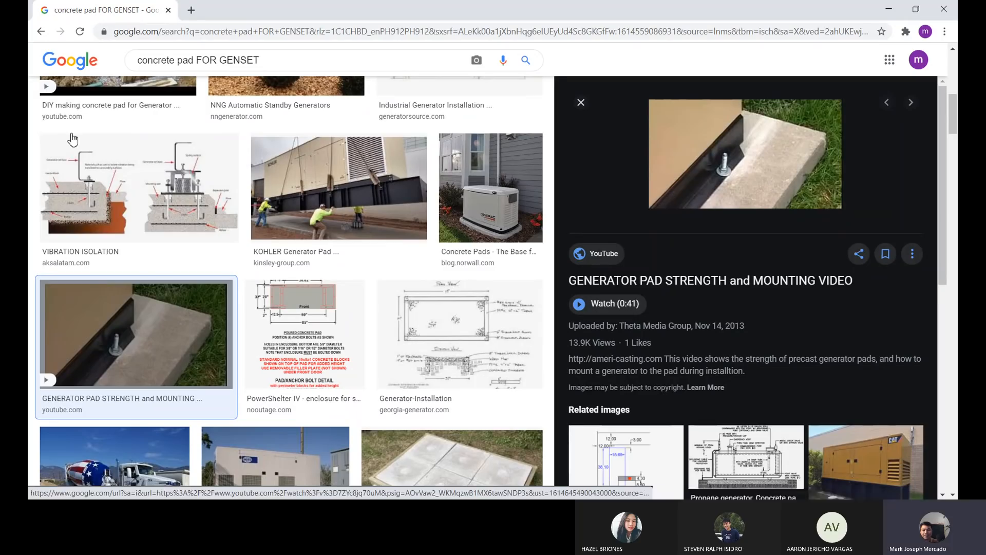
pyautogui.click(134, 190)
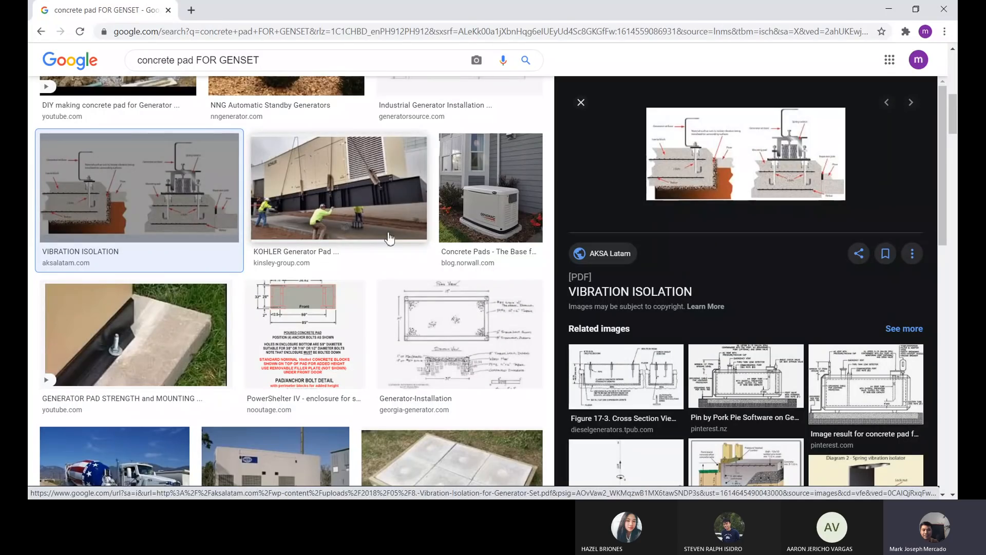
pyautogui.scroll(-1, 379, 295)
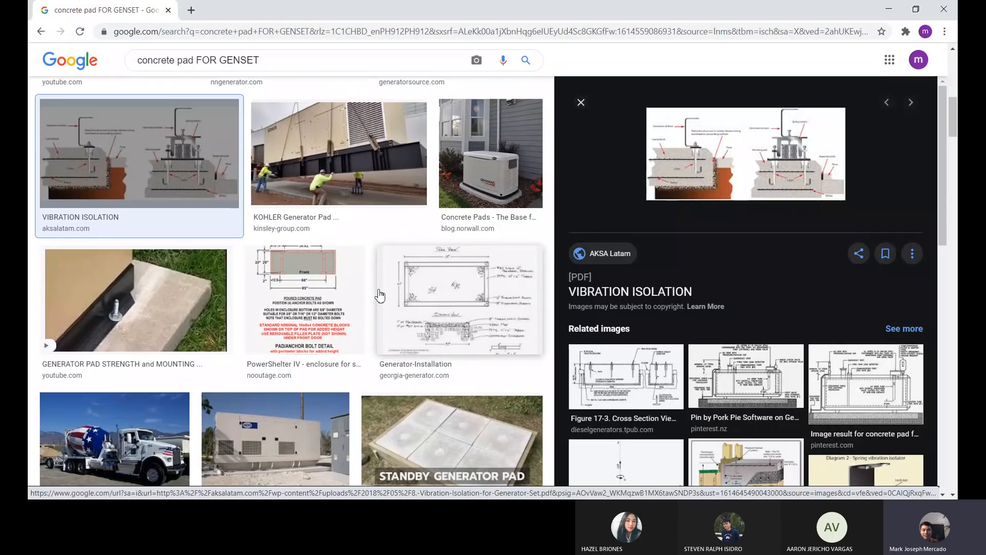
pyautogui.scroll(1, 379, 296)
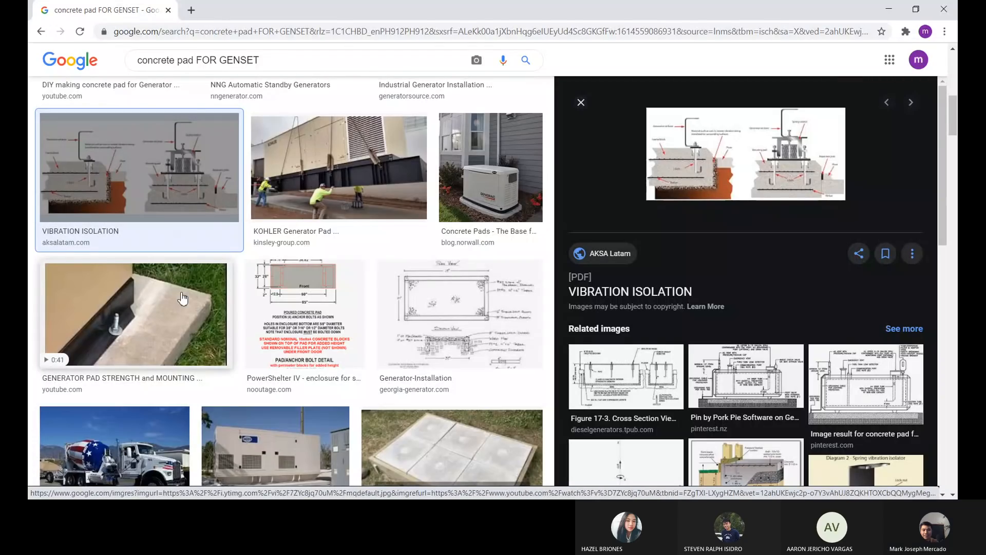
pyautogui.scroll(-2, 339, 304)
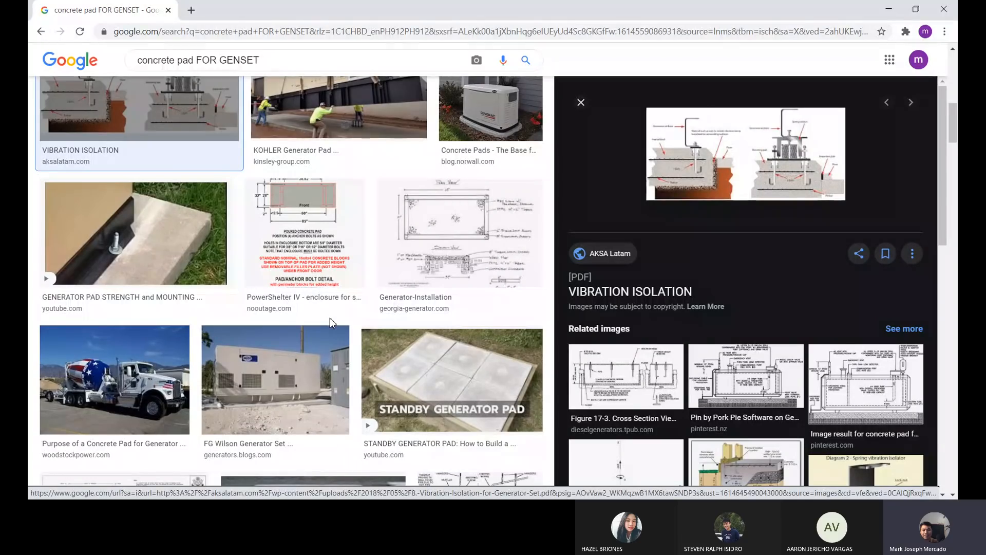
pyautogui.scroll(-4, 359, 336)
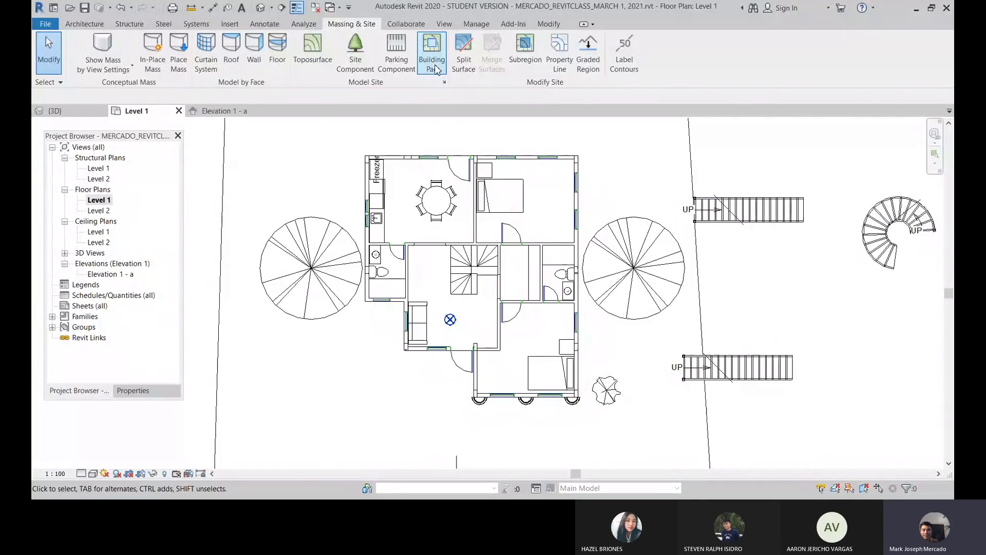
# - Create a building pad with a rectangular boundary about 11800 mm deep enclosing the whole house on the Level 1 plan
pyautogui.click(436, 61)
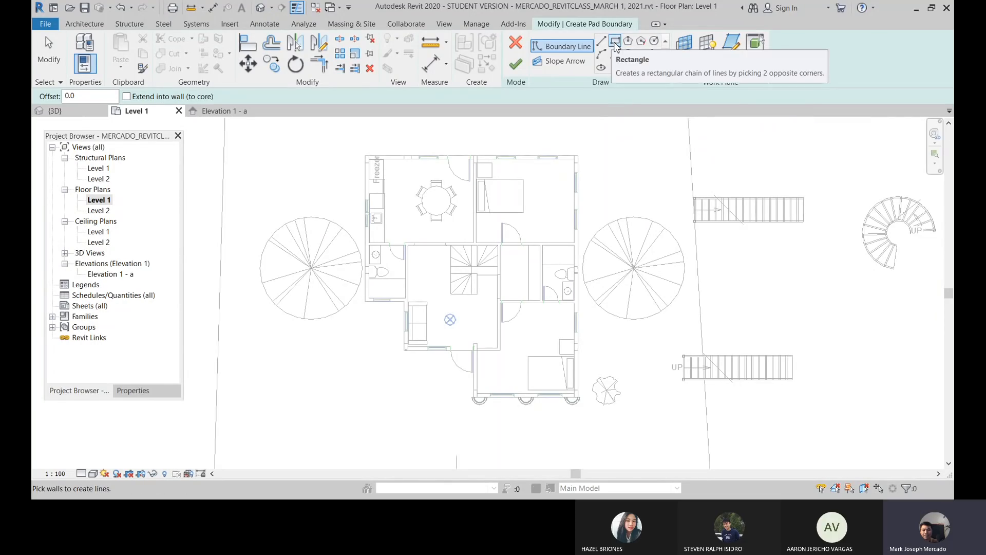
pyautogui.click(615, 42)
pyautogui.click(339, 135)
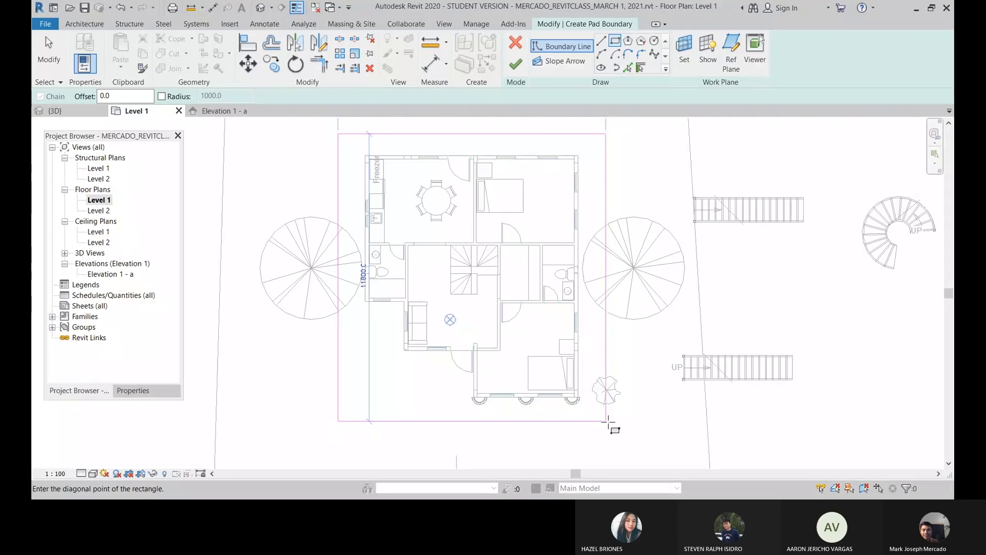
pyautogui.click(608, 421)
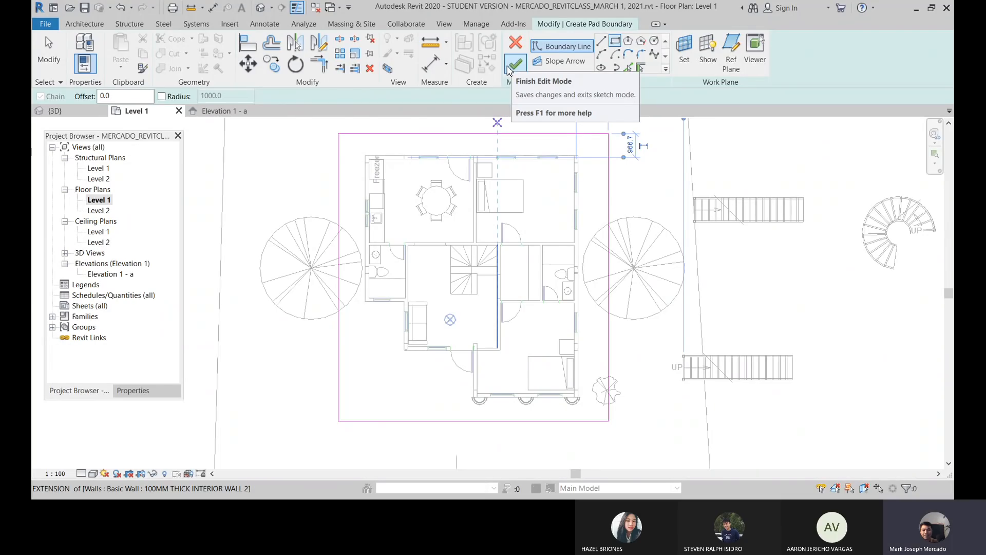
pyautogui.click(514, 64)
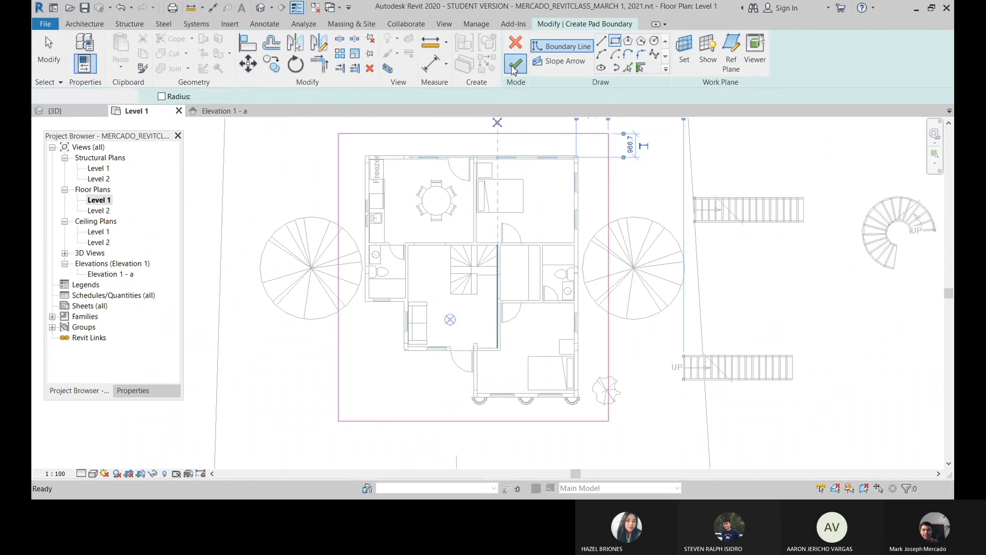
# - Examine the new building pad and the surrounding ground surface at the house front in the 3D view
pyautogui.click(261, 9)
pyautogui.keyDown('shift'); pyautogui.moveTo(475, 303); pyautogui.dragTo(501, 323, button='middle'); pyautogui.keyUp('shift')
pyautogui.scroll(-2, 488, 206)
pyautogui.scroll(4, 535, 401)
pyautogui.click(504, 375)
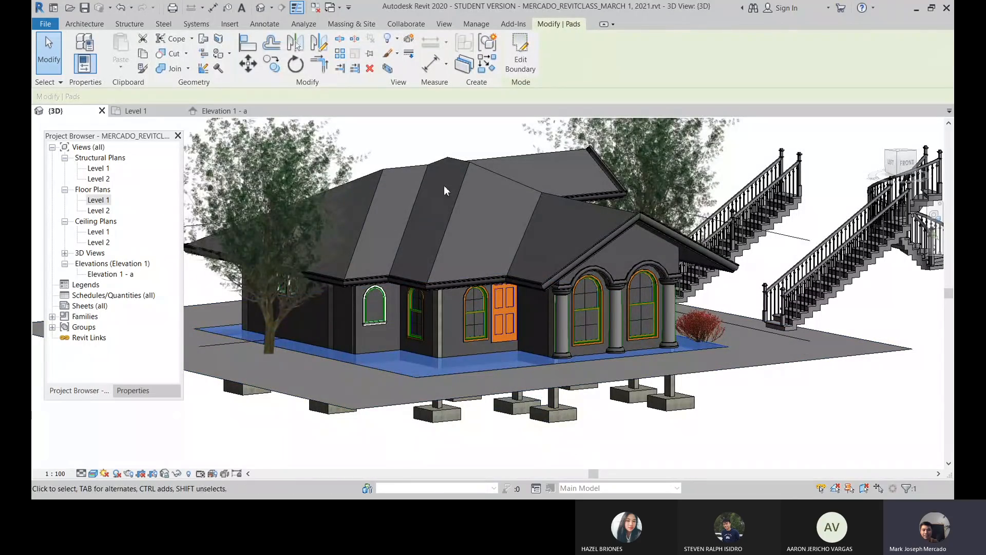
pyautogui.press('Escape')
pyautogui.click(486, 368)
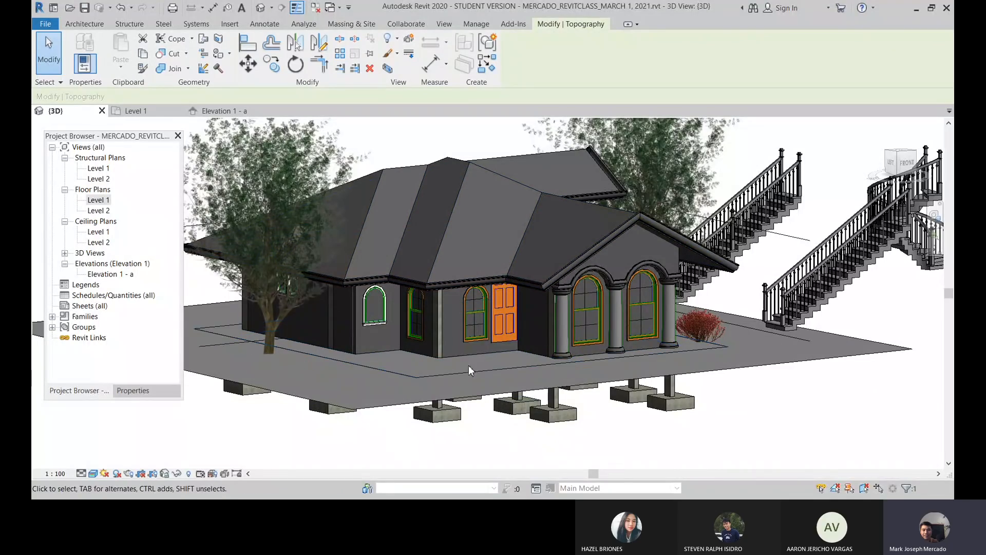
pyautogui.press('Escape')
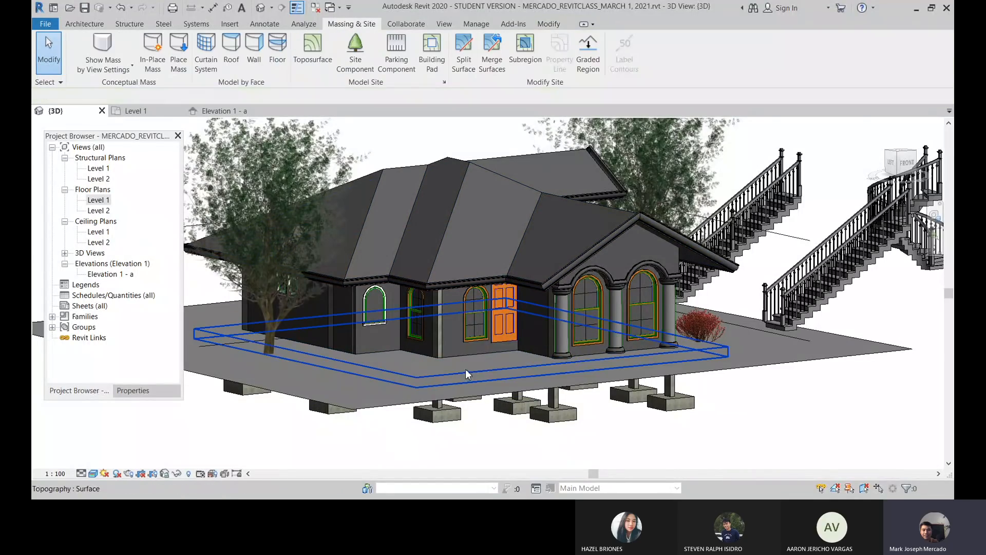
# - Inspect the pad edges and topography surfaces from below the site, and clear the selection
pyautogui.click(465, 369)
pyautogui.keyDown('shift'); pyautogui.moveTo(482, 354); pyautogui.dragTo(446, 323, button='middle'); pyautogui.keyUp('shift')
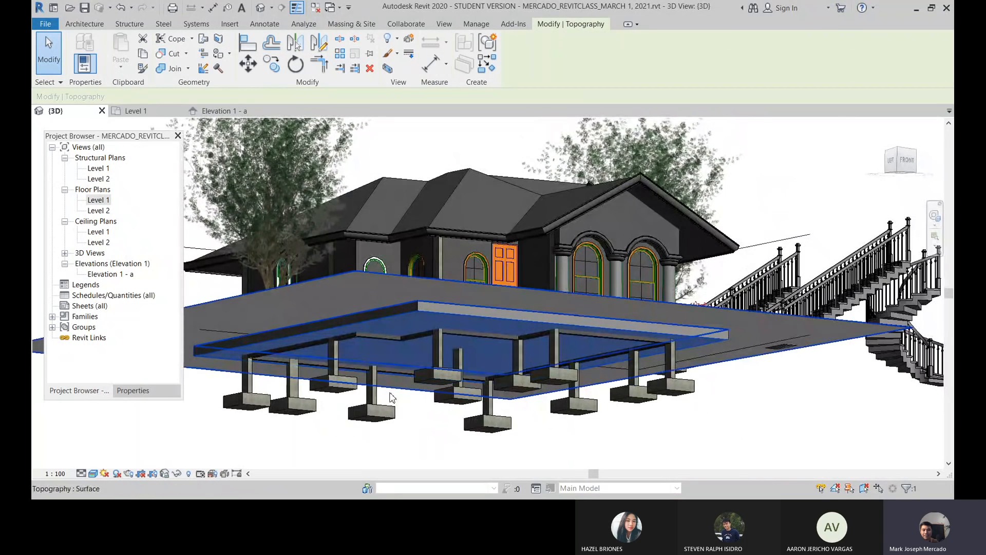
pyautogui.press('Escape')
pyautogui.click(420, 313)
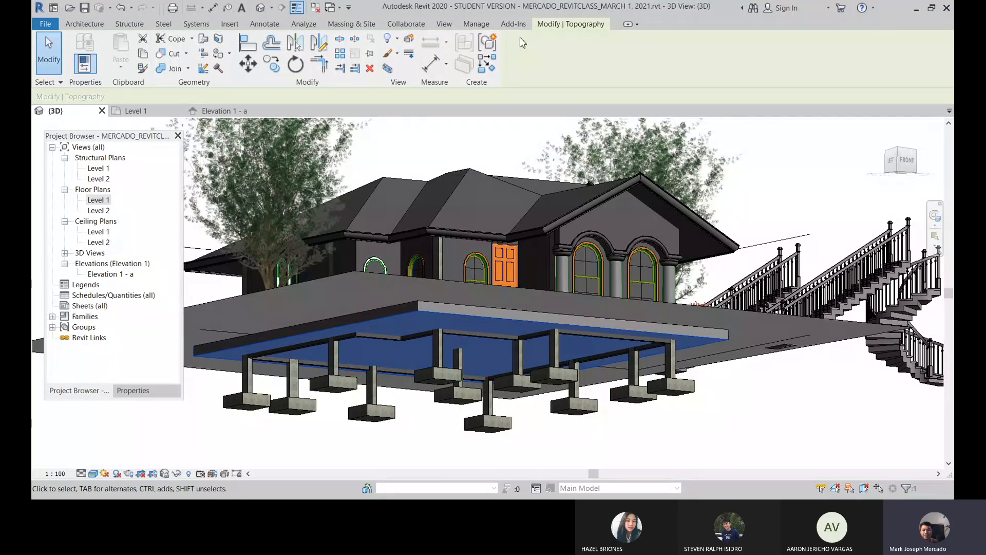
pyautogui.click(430, 435)
pyautogui.click(419, 305)
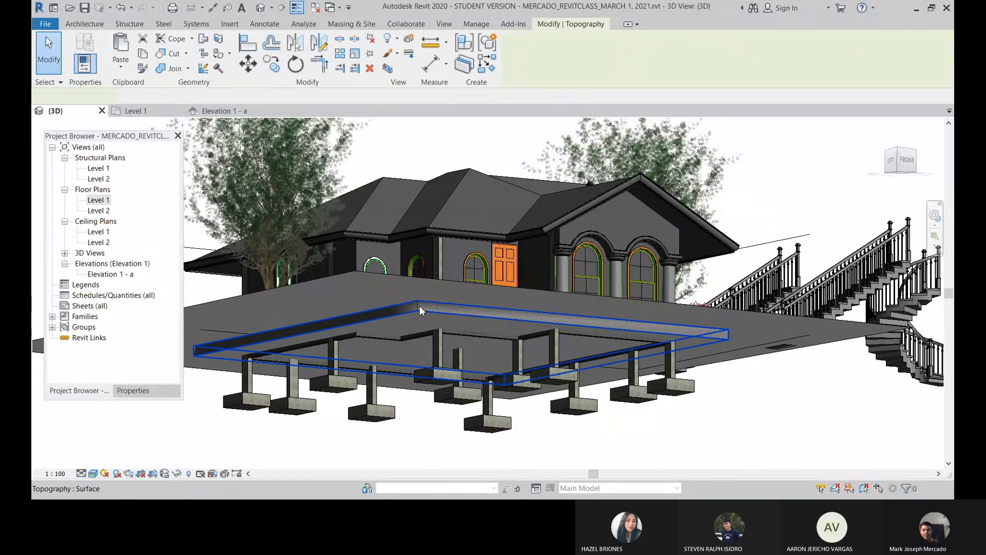
pyautogui.click(432, 427)
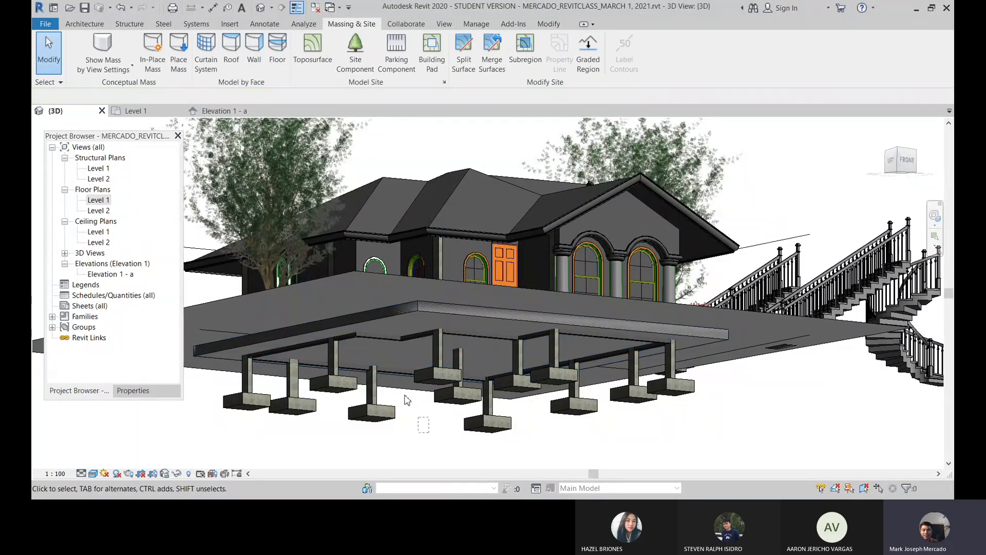
# - Select the elements across the pad area and filter the selection down to Pads only
pyautogui.click(363, 297)
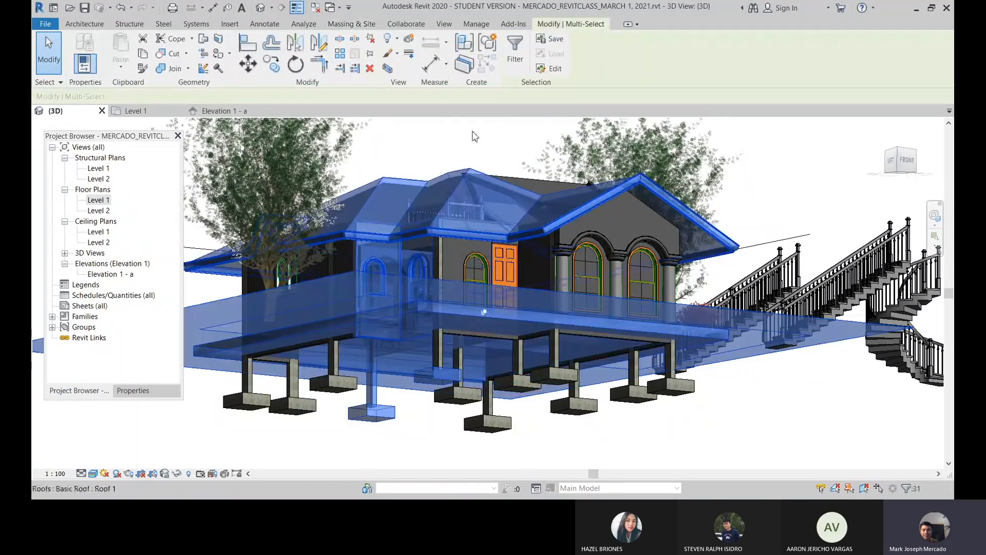
pyautogui.click(516, 58)
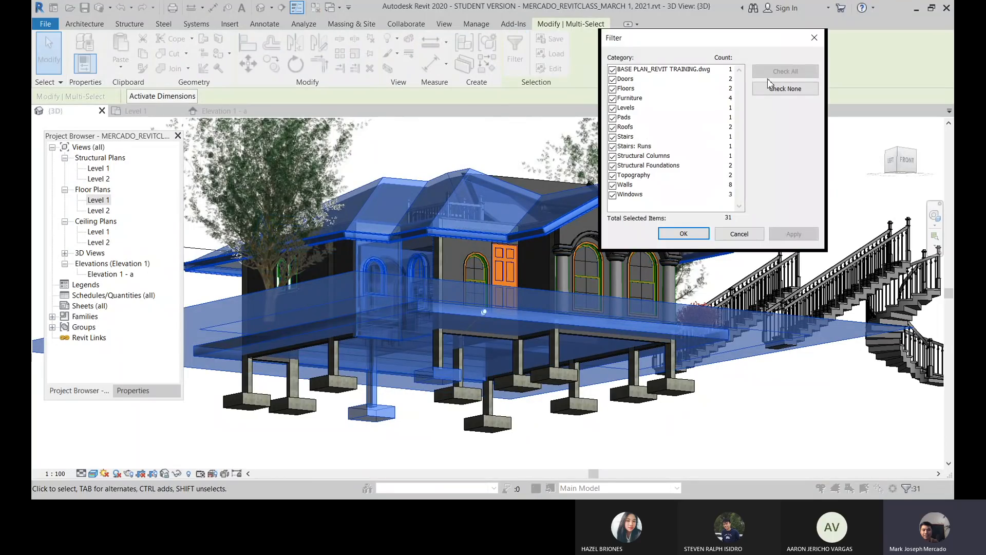
pyautogui.click(785, 88)
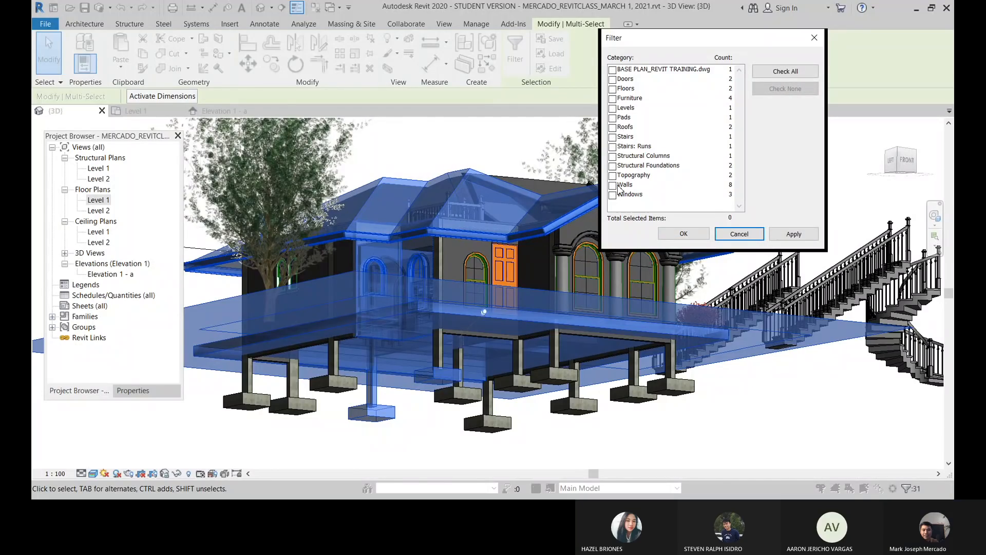
pyautogui.click(613, 119)
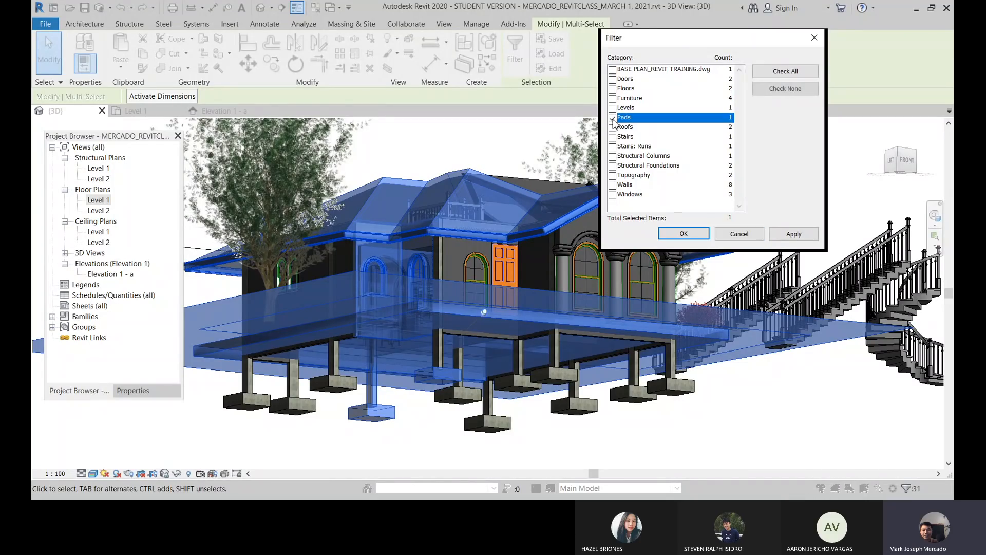
pyautogui.click(794, 235)
pyautogui.click(685, 233)
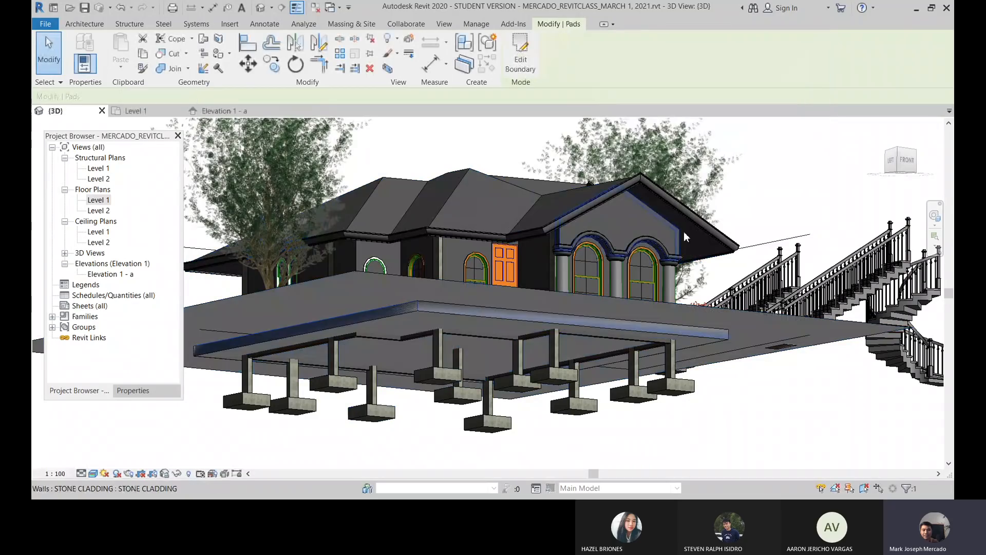
# - Open the selected pad's boundary sketch for editing in the Level 1 floor plan
pyautogui.keyDown('shift'); pyautogui.moveTo(459, 345); pyautogui.dragTo(423, 336, button='middle'); pyautogui.keyUp('shift')
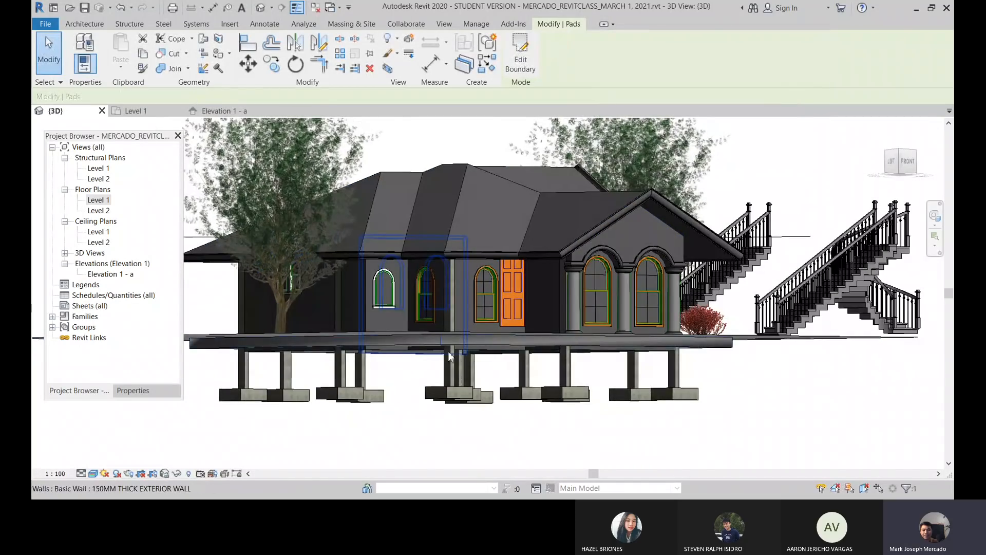
pyautogui.click(528, 50)
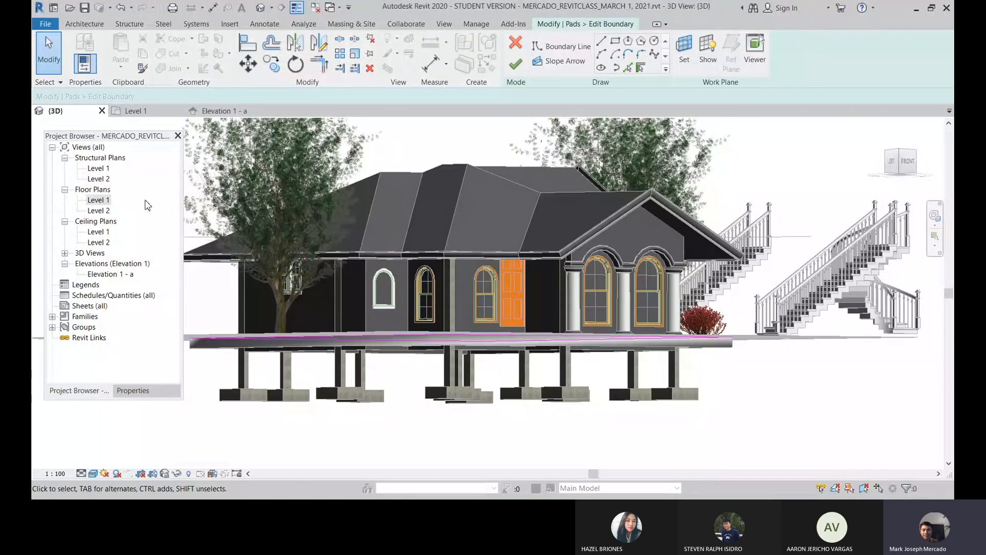
pyautogui.doubleClick(99, 200)
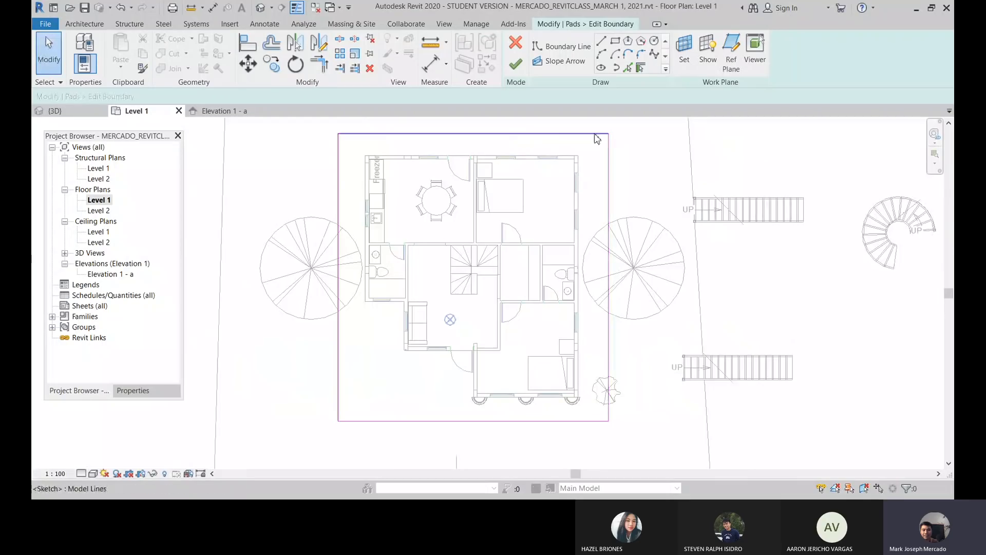
pyautogui.click(601, 54)
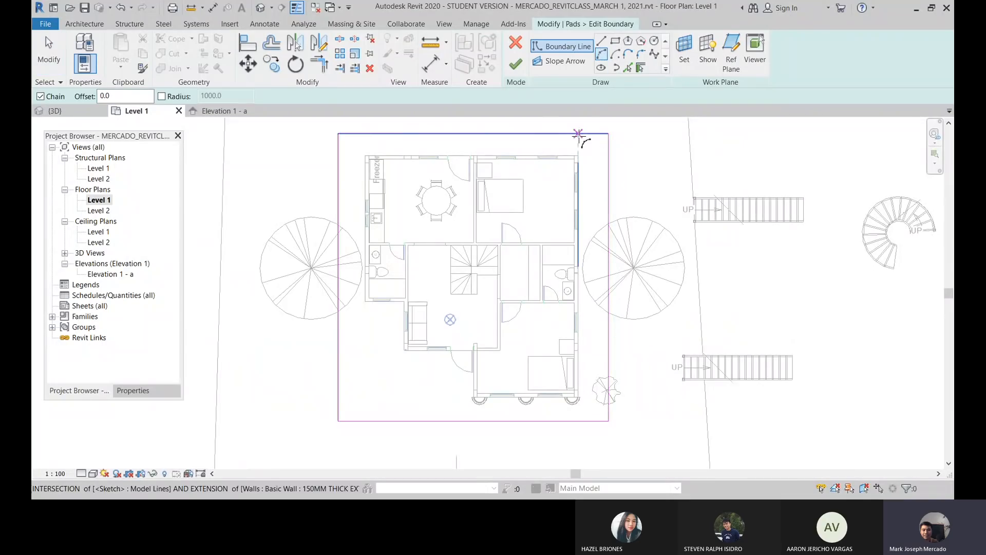
pyautogui.click(579, 134)
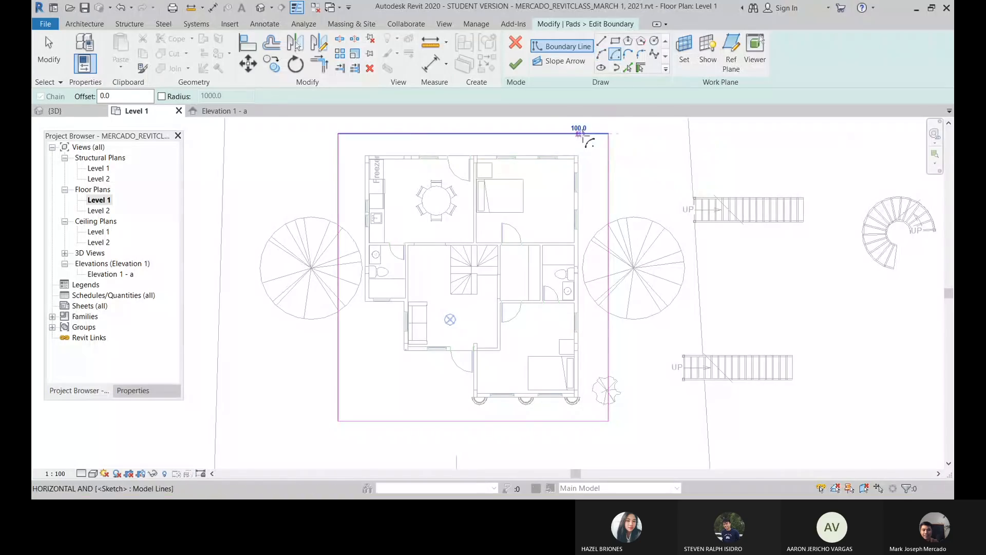
pyautogui.click(613, 124)
pyautogui.click(630, 54)
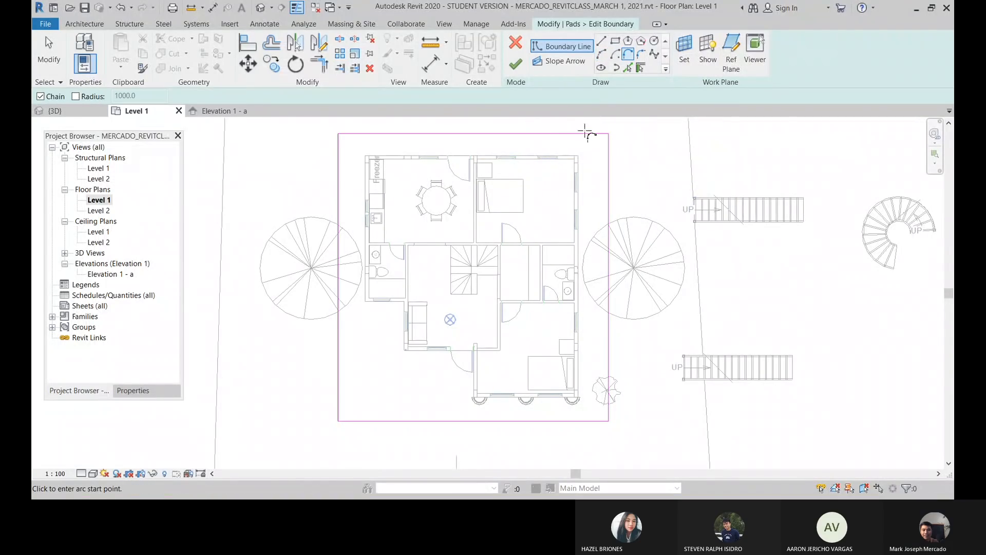
# - Round the boundary's two right-hand corners with fillet arcs, 1700 mm radius at the upper one and 1900 mm at the lower one
pyautogui.click(640, 55)
pyautogui.click(581, 134)
pyautogui.click(609, 180)
pyautogui.click(596, 145)
pyautogui.click(608, 360)
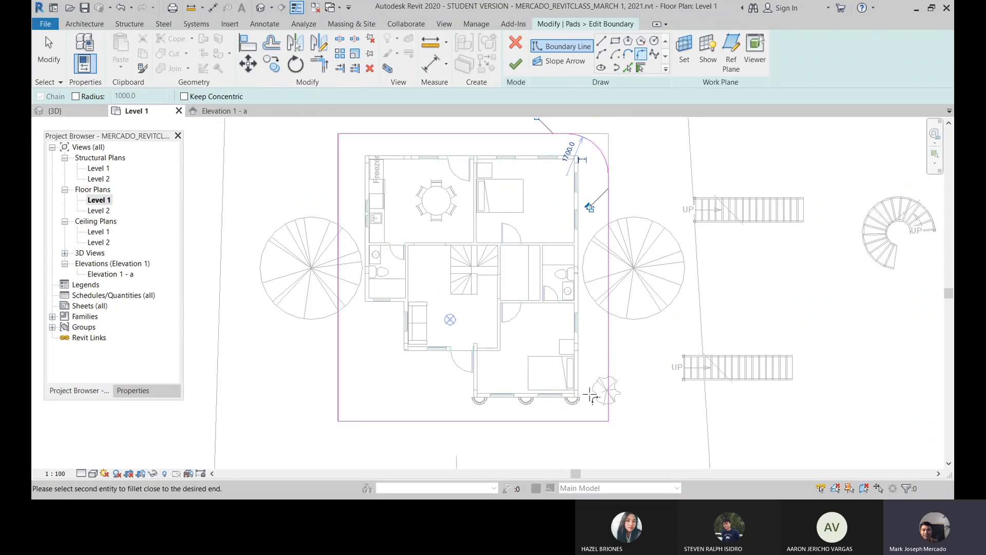
pyautogui.click(602, 419)
pyautogui.click(596, 399)
# - Fillet the boundary's lower-left corner at 6300 mm and upper-left corner at about 2100 mm radius, and finish the pad sketch
pyautogui.click(379, 420)
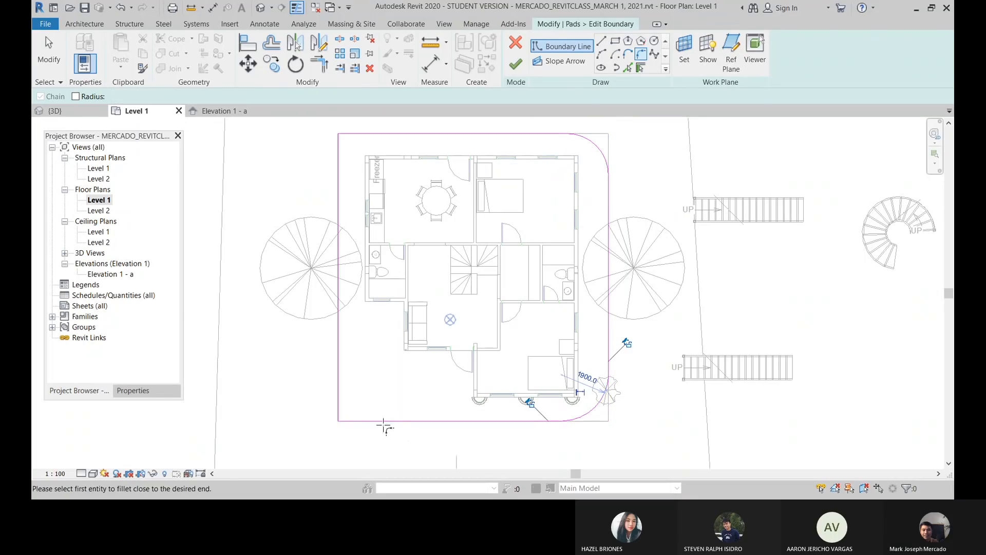
pyautogui.click(349, 364)
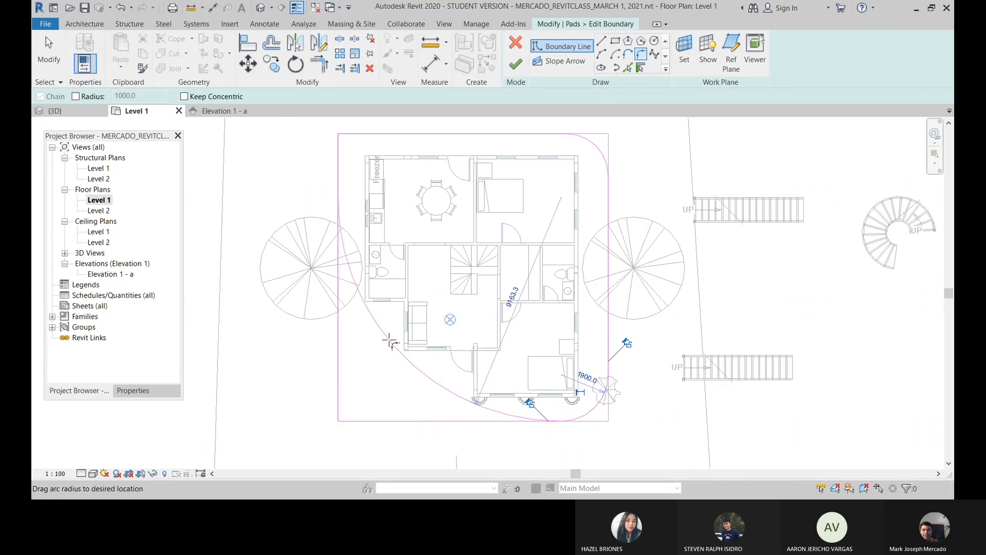
pyautogui.click(365, 359)
pyautogui.click(406, 134)
pyautogui.click(338, 154)
pyautogui.click(367, 168)
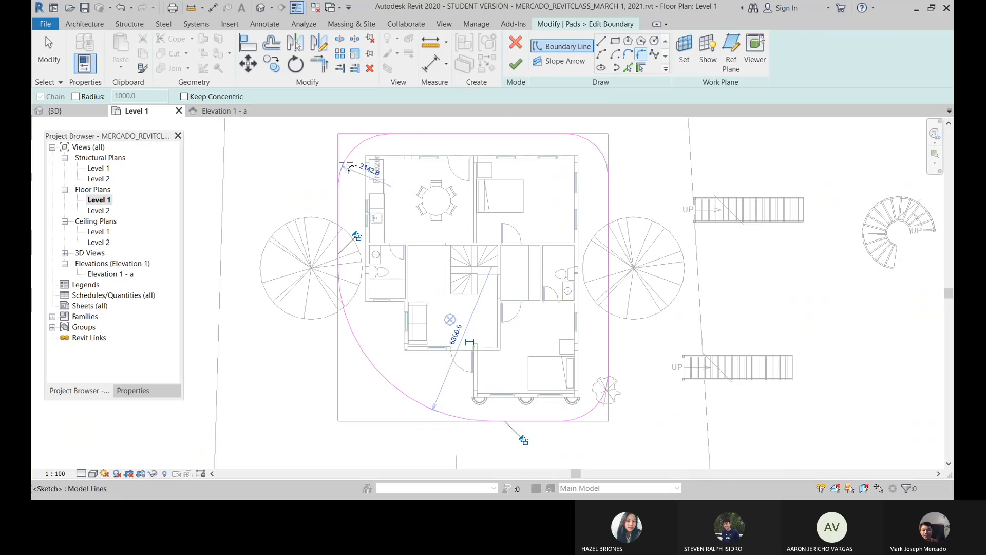
pyautogui.click(516, 64)
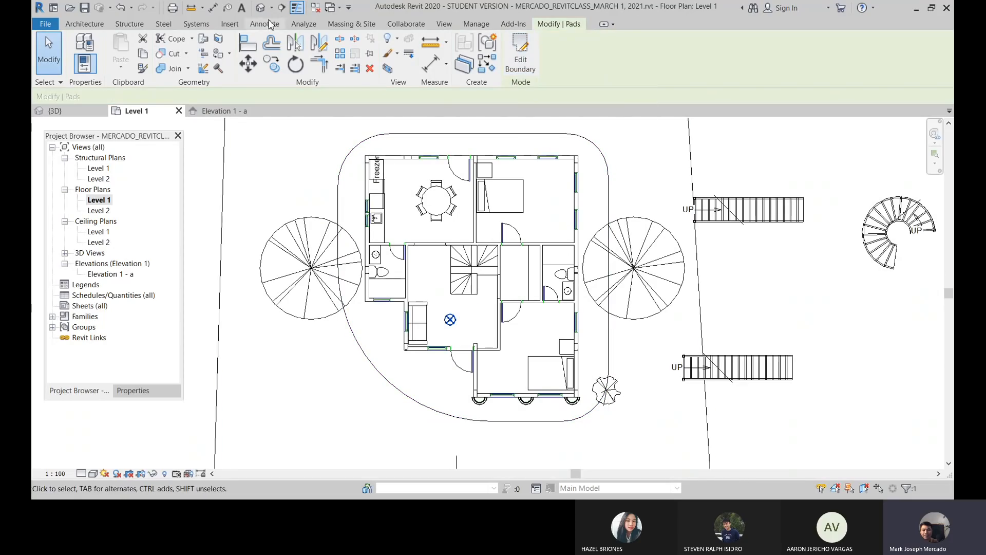
# - Select only the rounded pad in the 3D view by filtering a multi-selection to Pads, and show its instance properties
pyautogui.click(260, 8)
pyautogui.scroll(-3, 485, 272)
pyautogui.keyDown('shift'); pyautogui.moveTo(501, 303); pyautogui.dragTo(511, 452, button='middle'); pyautogui.keyUp('shift')
pyautogui.keyDown('shift'); pyautogui.moveTo(539, 267); pyautogui.dragTo(516, 144, button='middle'); pyautogui.keyUp('shift')
pyautogui.moveTo(533, 361); pyautogui.dragTo(480, 303)
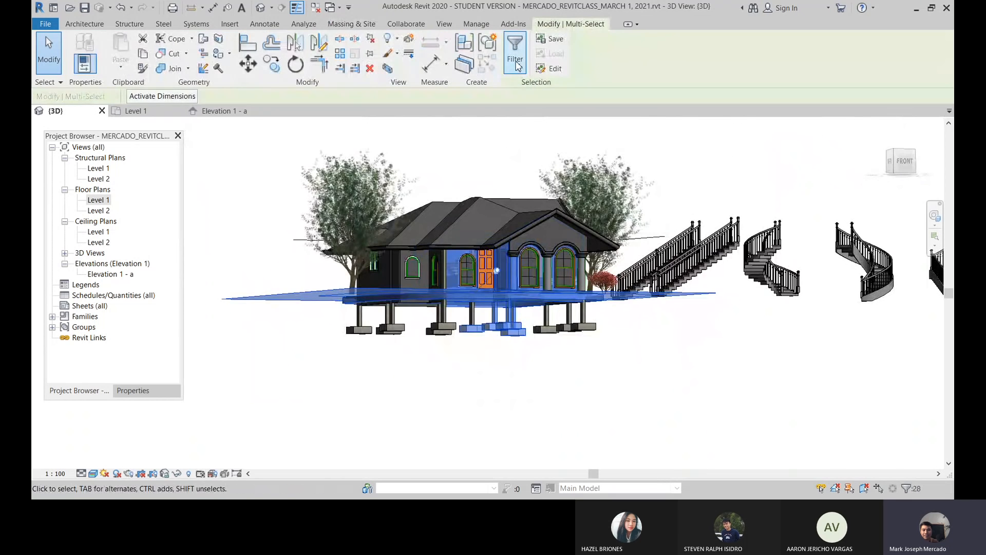
pyautogui.click(515, 51)
pyautogui.click(758, 93)
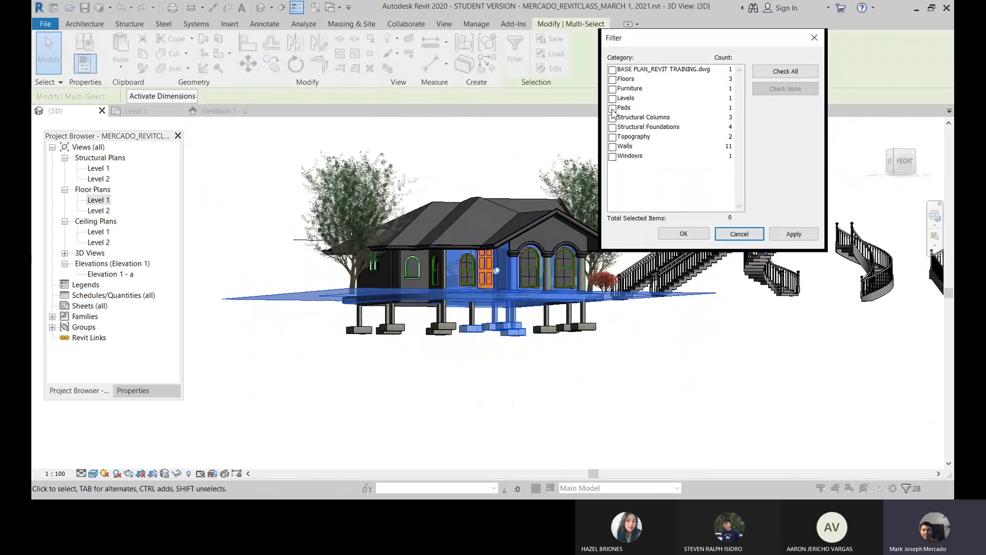
pyautogui.click(613, 109)
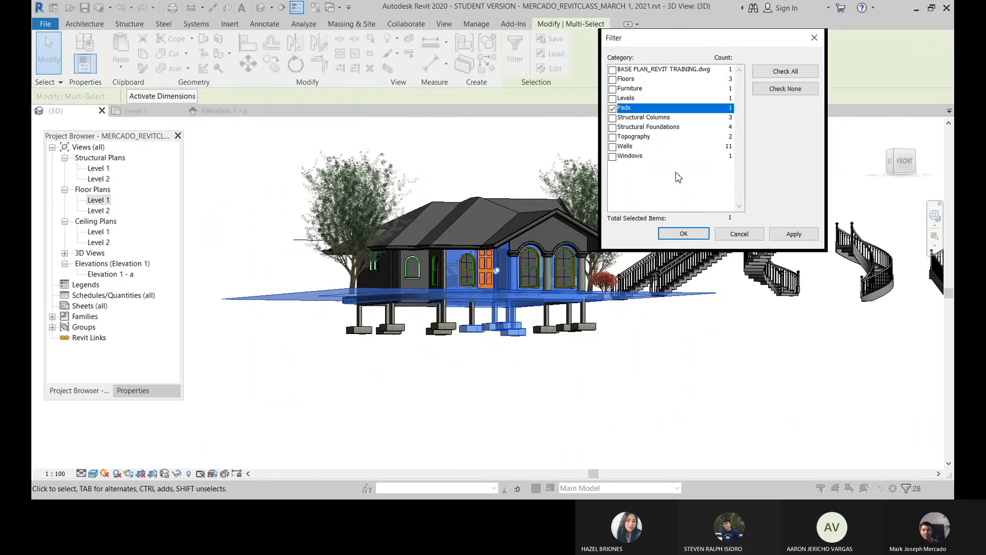
pyautogui.click(683, 233)
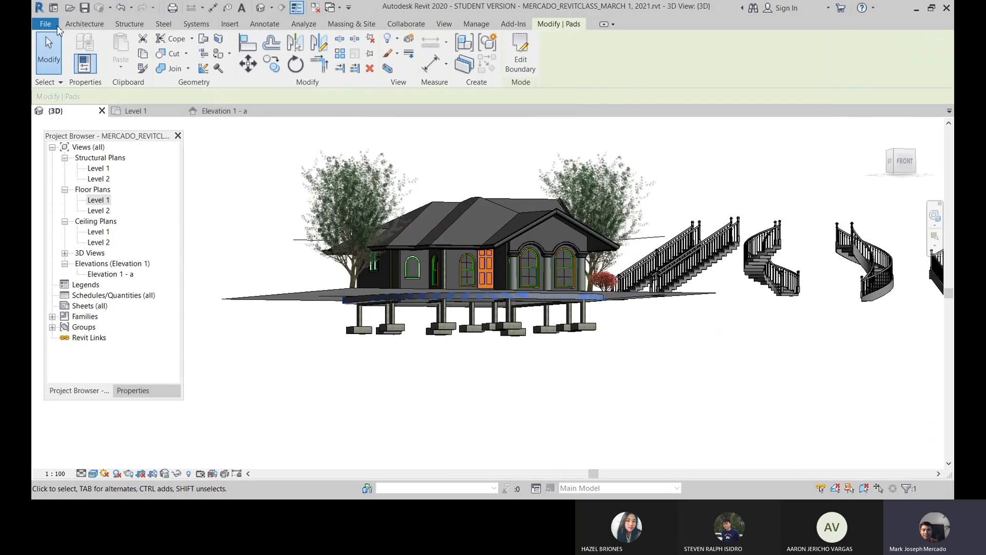
pyautogui.click(133, 392)
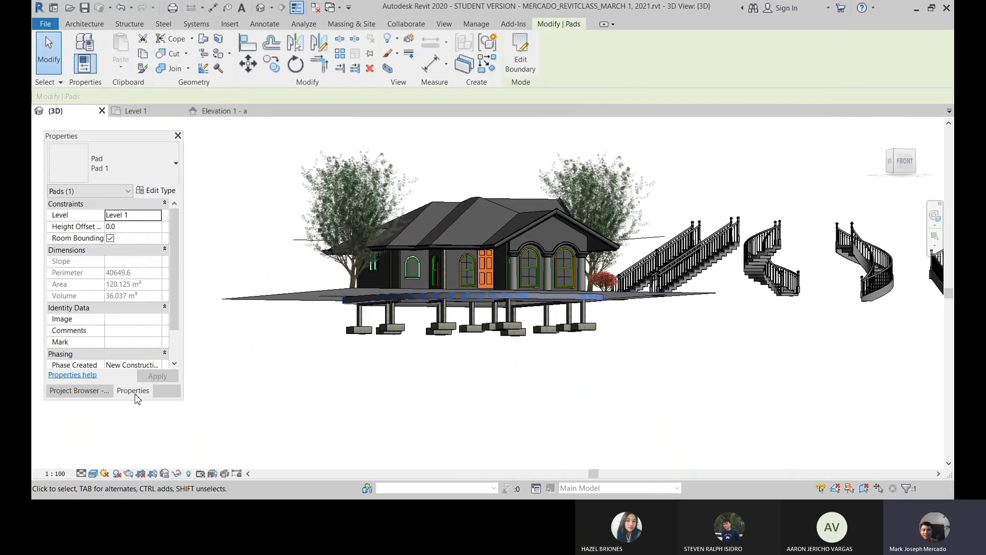
# - Set the pad's height offset from Level 1 to 200 mm and check it from the front of the house
pyautogui.click(129, 227)
pyautogui.write('200')
pyautogui.press('Return')
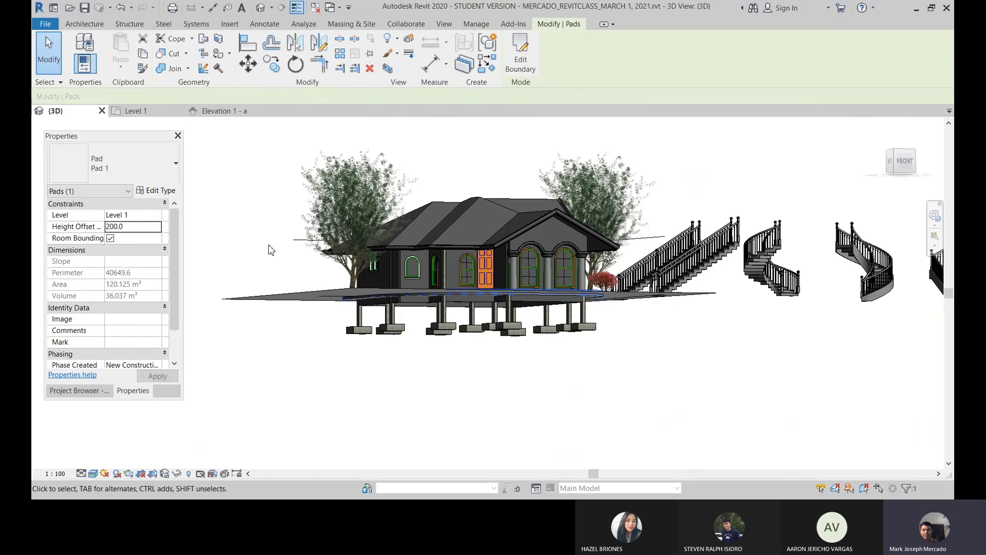
pyautogui.keyDown('shift'); pyautogui.moveTo(280, 279); pyautogui.dragTo(322, 277, button='middle'); pyautogui.keyUp('shift')
# - Set the pad's height offset from Level 1 to -200 mm
pyautogui.click(146, 224)
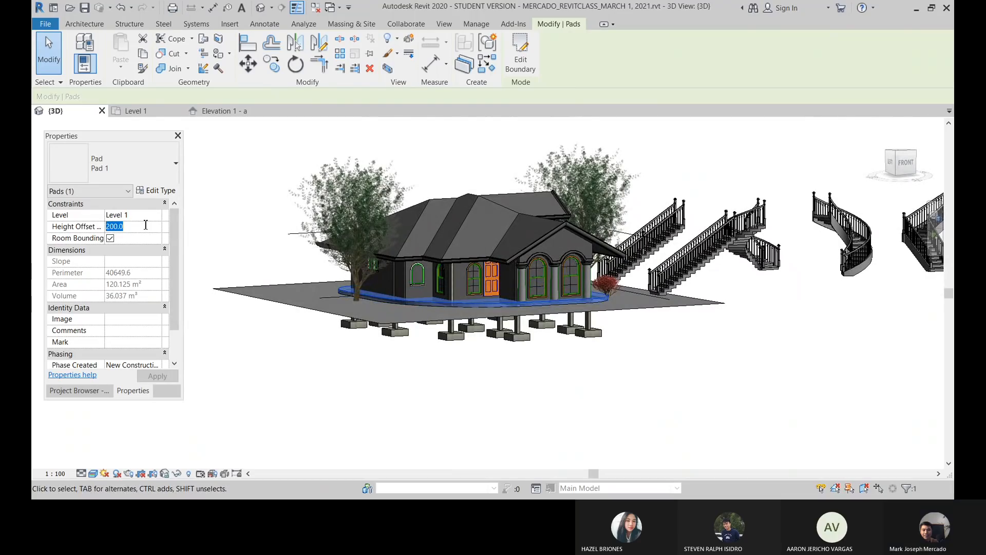
pyautogui.write('-200')
pyautogui.press('Return')
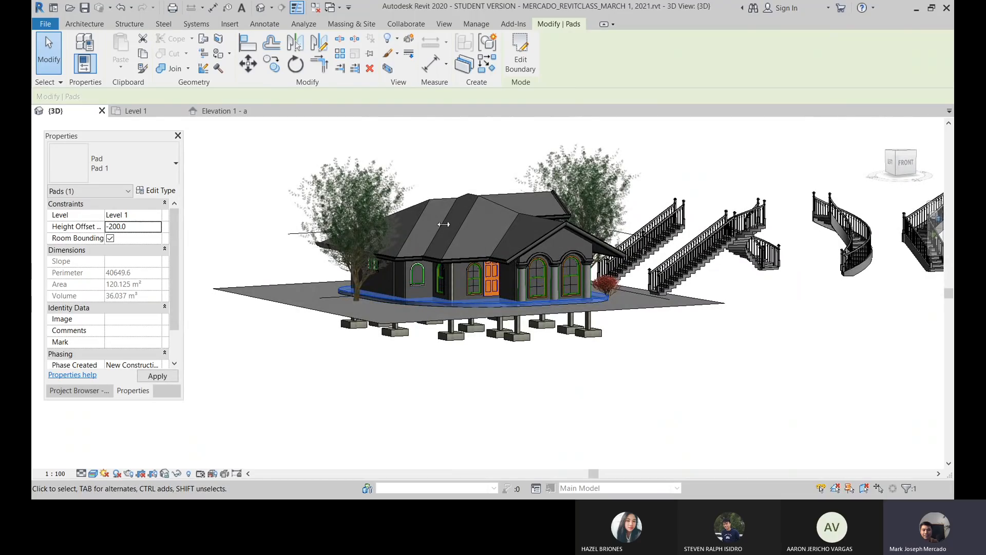
# - Examine the lowered pad around the house from above and from below the terrain, and clear the selection
pyautogui.keyDown('shift'); pyautogui.moveTo(463, 290); pyautogui.dragTo(435, 339, button='middle'); pyautogui.keyUp('shift')
pyautogui.scroll(5, 401, 315)
pyautogui.scroll(-2, 381, 244)
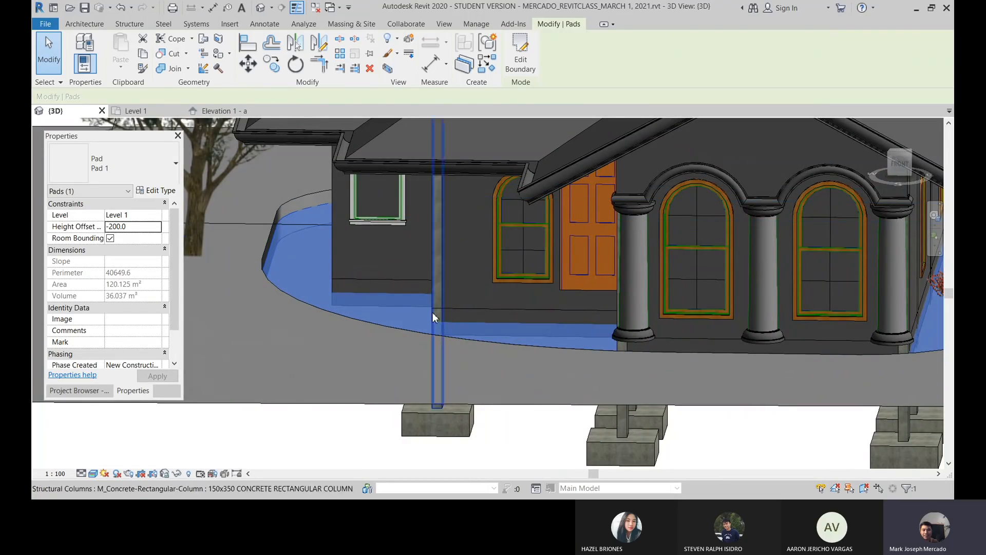
pyautogui.scroll(-4, 326, 246)
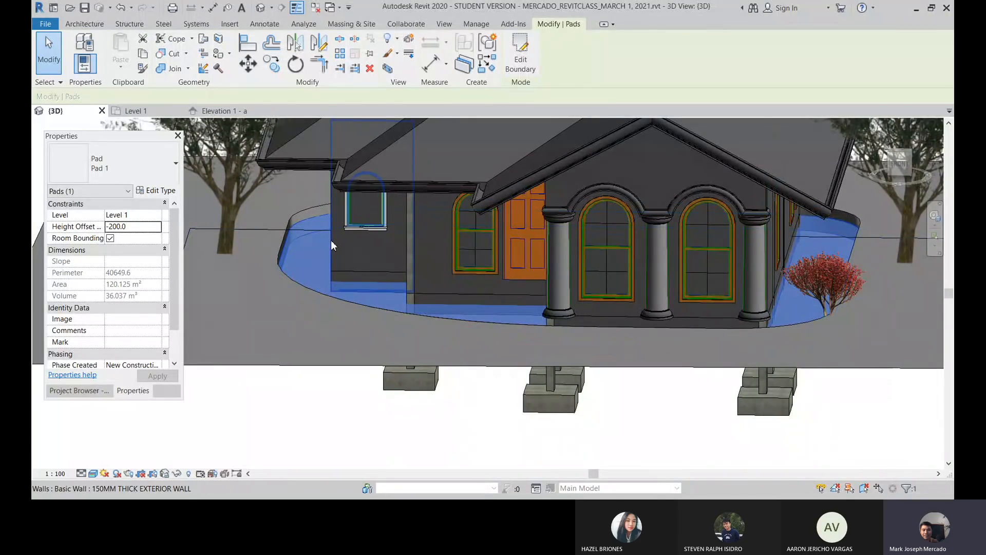
pyautogui.scroll(-3, 444, 260)
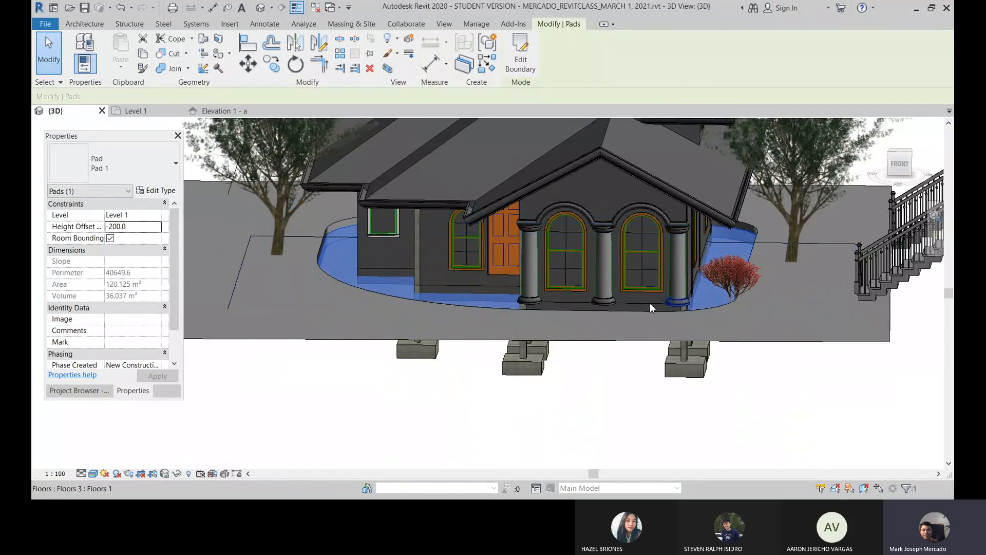
pyautogui.keyDown('shift'); pyautogui.moveTo(418, 279); pyautogui.dragTo(394, 206, button='middle'); pyautogui.keyUp('shift')
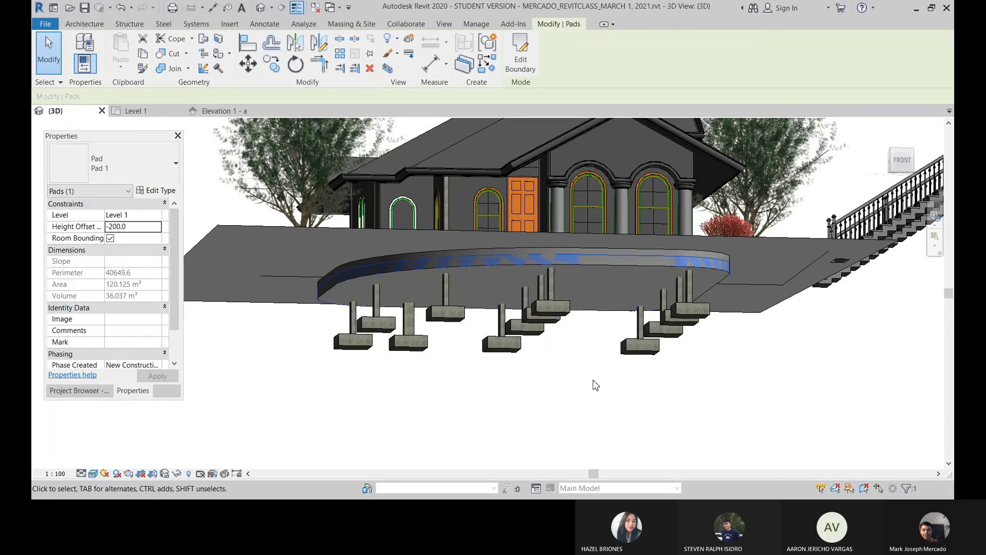
pyautogui.click(584, 398)
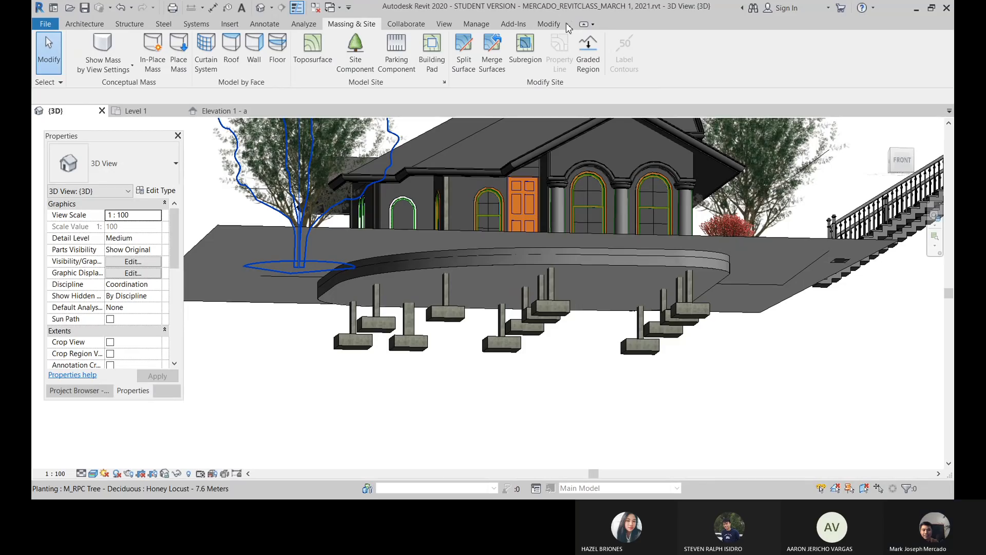
# - Open the Level 1 floor plan and bring the whole toposurface boundary around the house into view
pyautogui.click(83, 392)
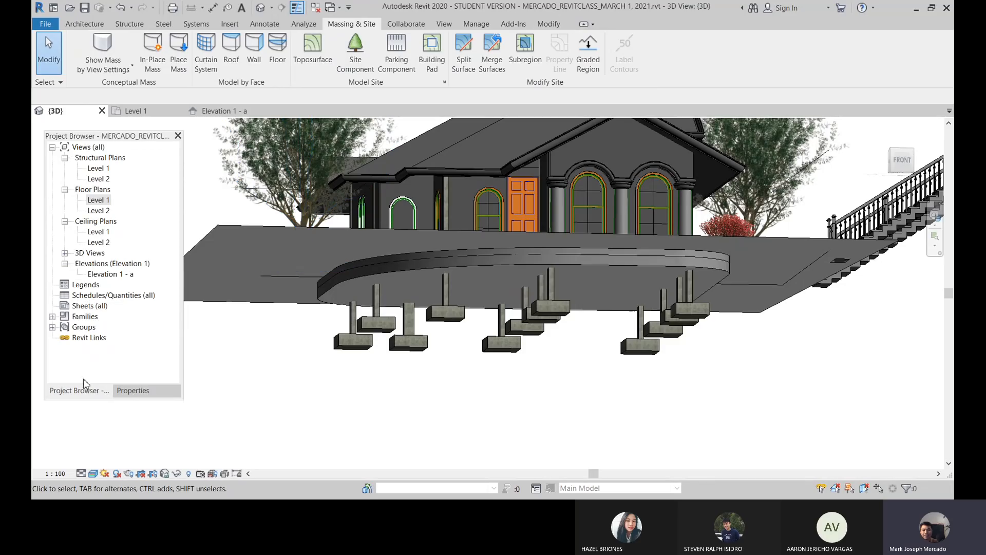
pyautogui.doubleClick(97, 200)
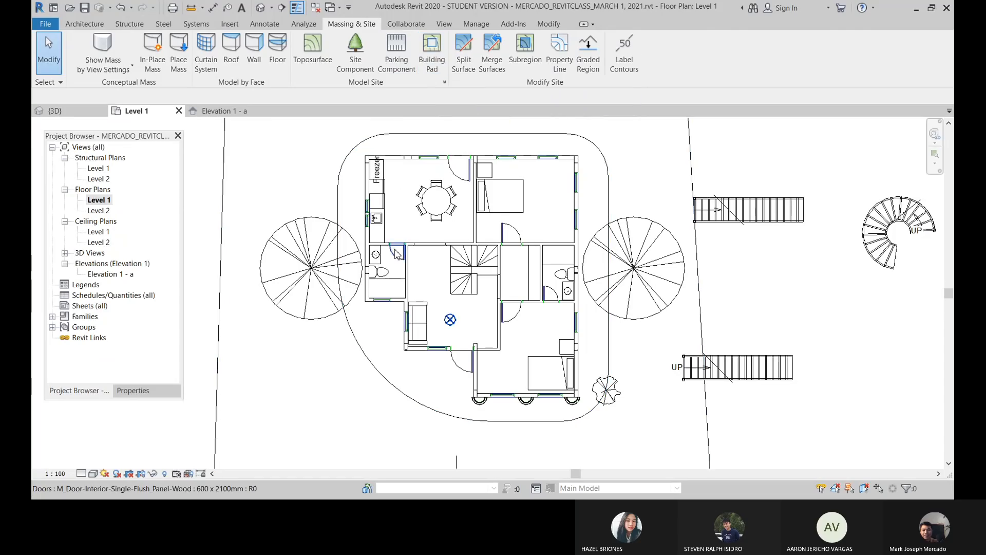
pyautogui.scroll(-2, 393, 251)
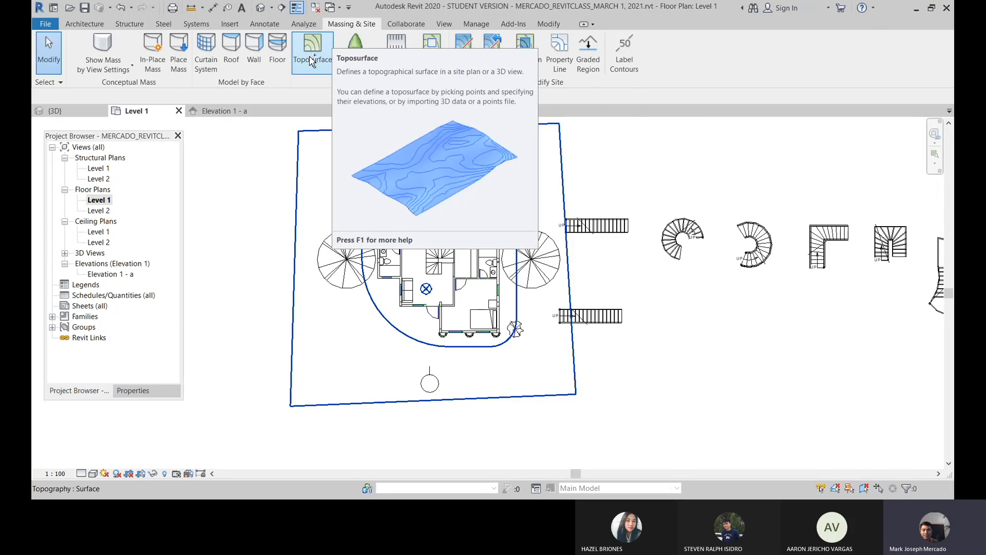
pyautogui.click(574, 177)
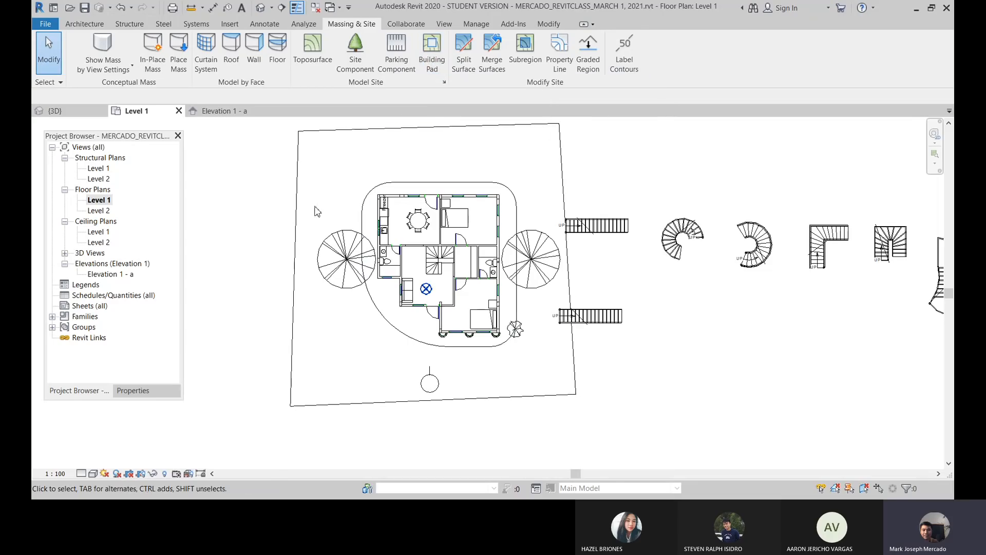
pyautogui.click(297, 166)
pyautogui.click(259, 177)
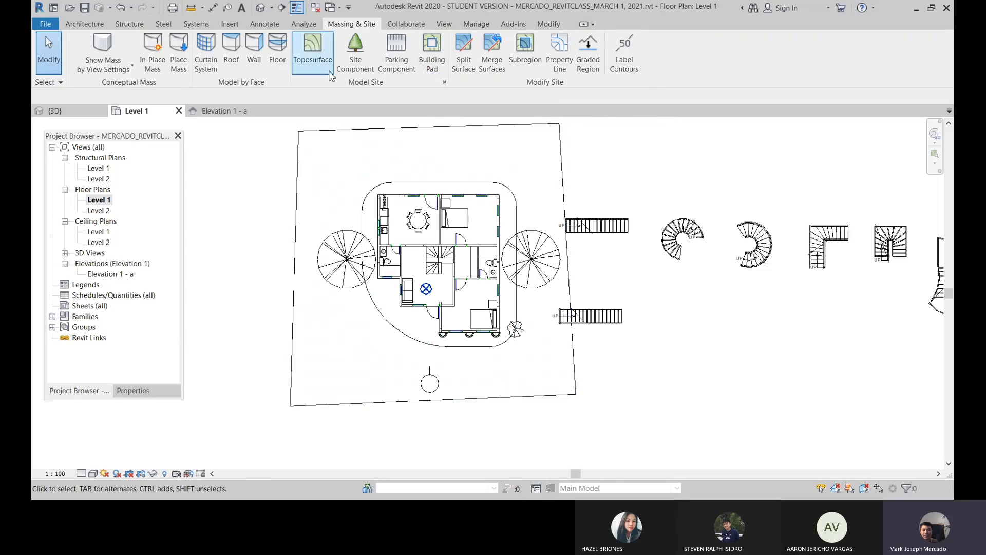
pyautogui.click(312, 51)
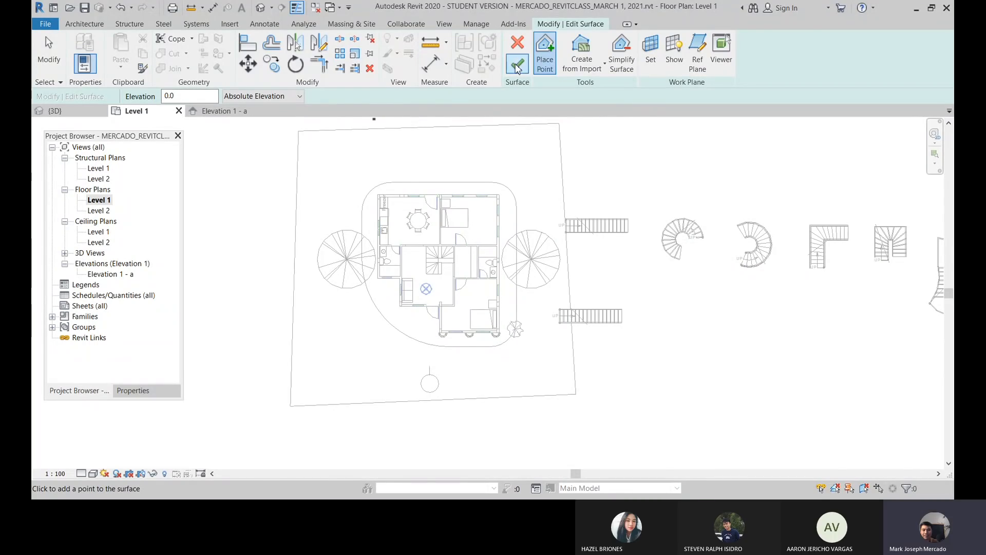
pyautogui.click(517, 65)
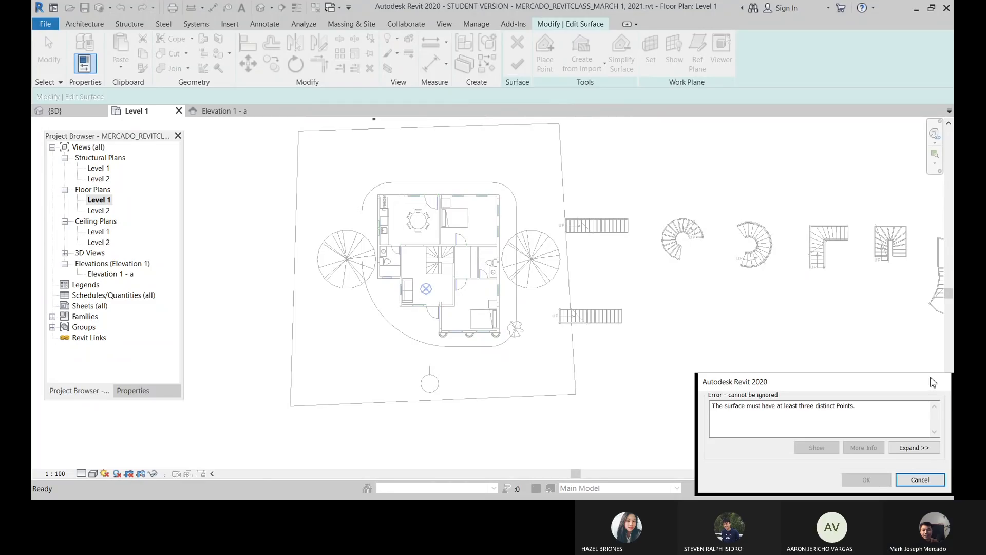
pyautogui.moveTo(943, 388); pyautogui.dragTo(846, 274)
pyautogui.click(822, 365)
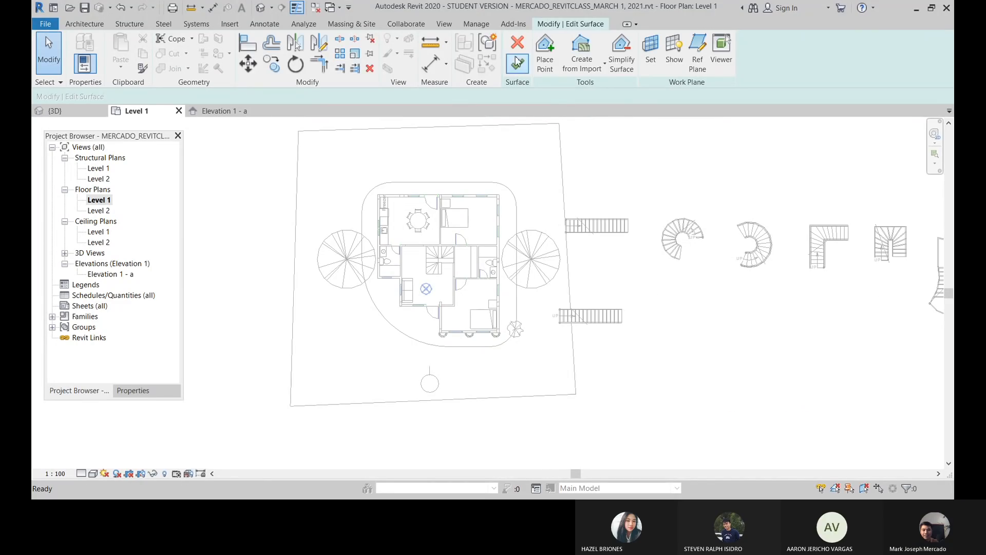
pyautogui.click(517, 43)
pyautogui.press('Escape')
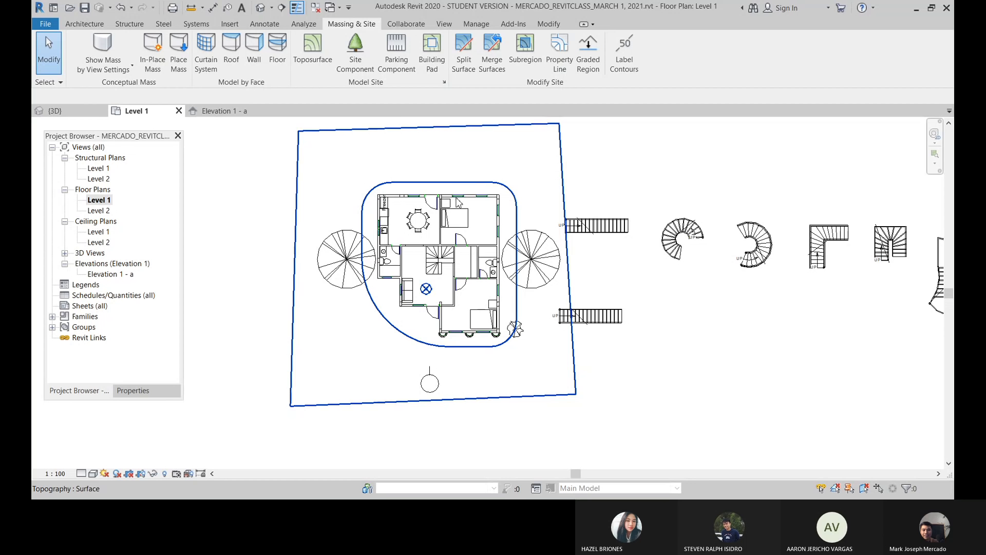
# - Select the existing toposurface in the 3D view, start editing its surface, and switch to the Level 1 floor plan
pyautogui.click(263, 7)
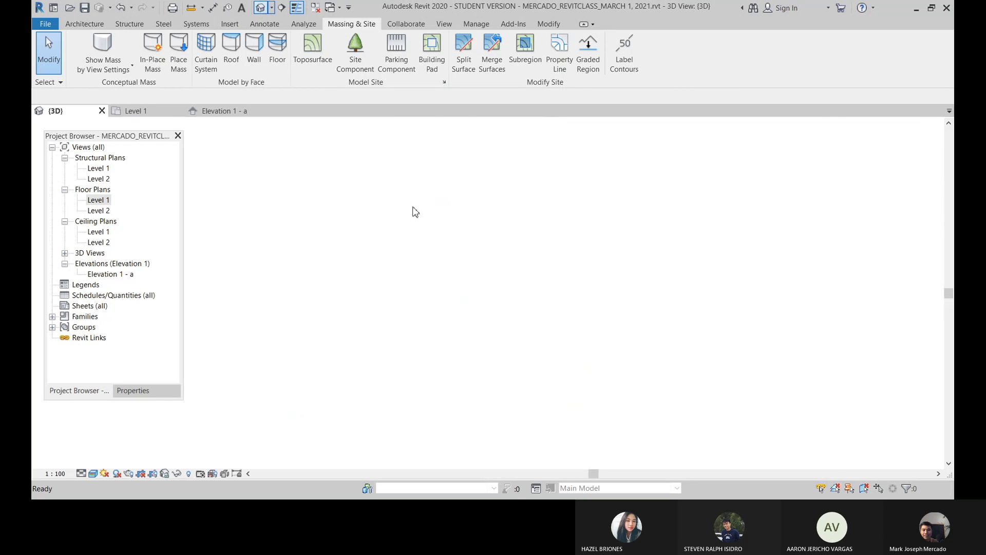
pyautogui.keyDown('shift'); pyautogui.moveTo(492, 283); pyautogui.dragTo(445, 297, button='middle'); pyautogui.keyUp('shift')
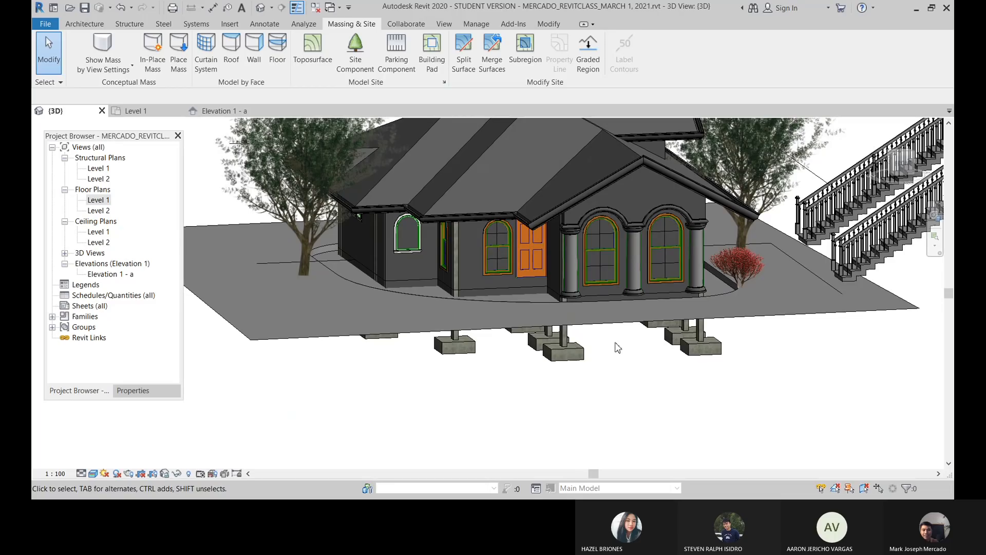
pyautogui.click(602, 325)
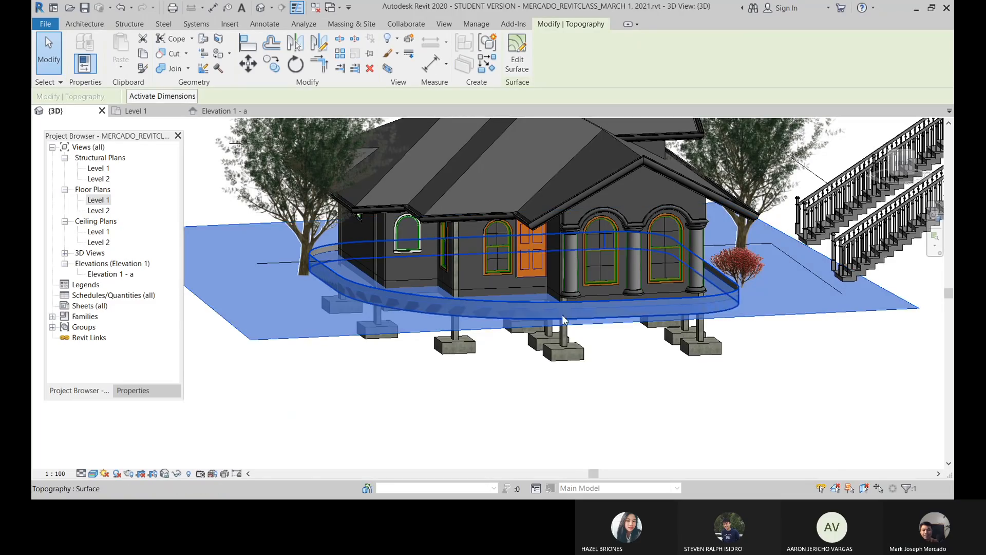
pyautogui.keyDown('shift'); pyautogui.moveTo(535, 334); pyautogui.dragTo(515, 359, button='middle'); pyautogui.keyUp('shift')
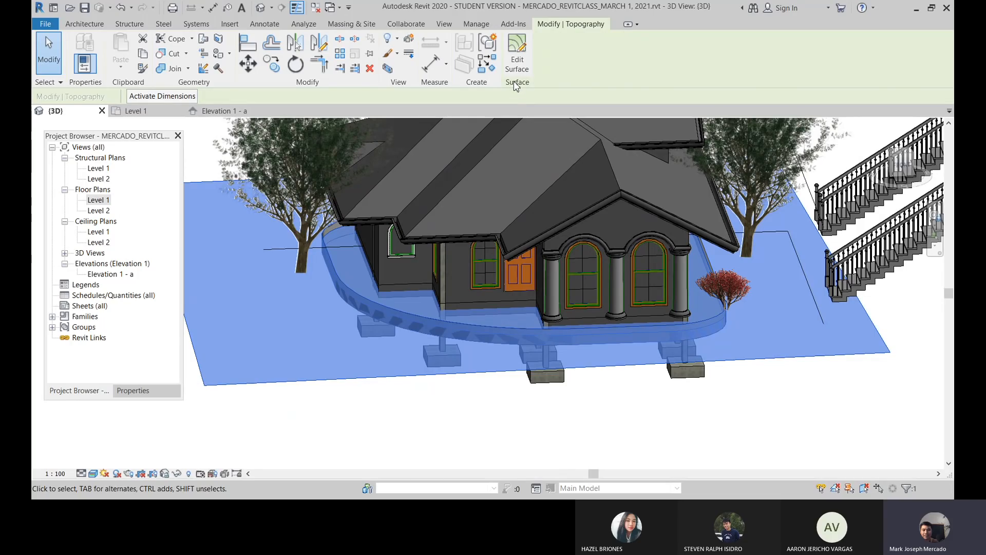
pyautogui.click(521, 52)
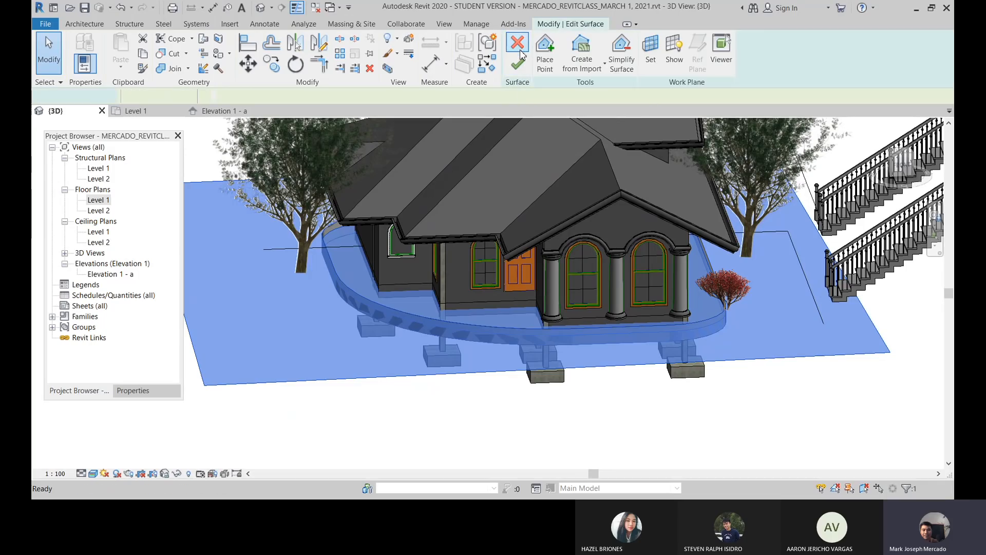
pyautogui.doubleClick(101, 202)
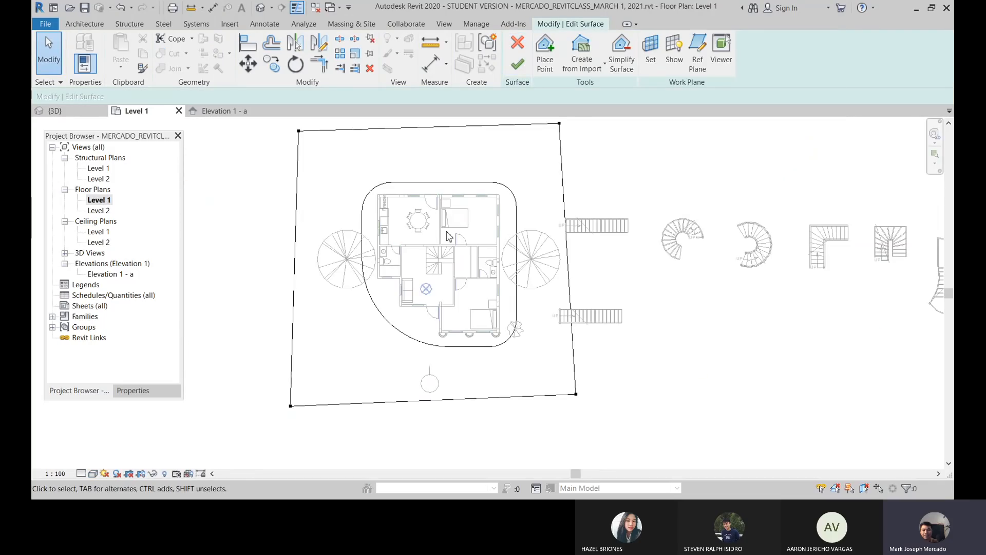
# - Extend the toposurface in front of the house by moving its two front boundary points outward, and finish the surface edit
pyautogui.scroll(-2, 440, 203)
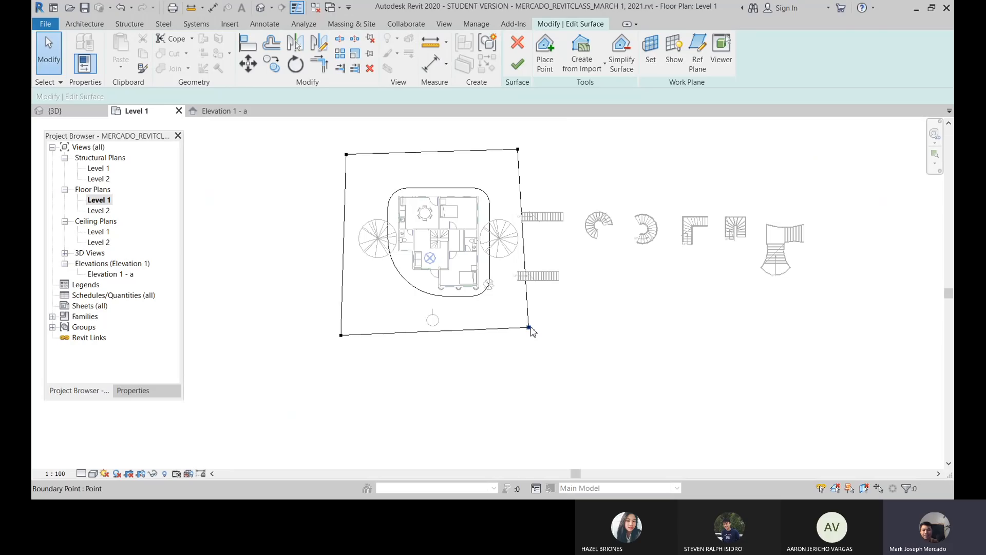
pyautogui.moveTo(529, 327); pyautogui.dragTo(562, 398)
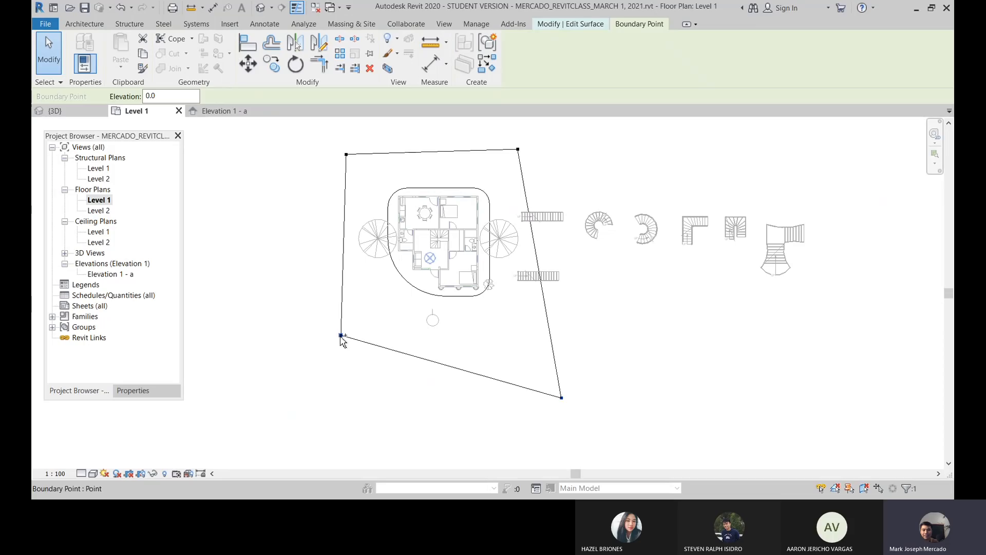
pyautogui.moveTo(341, 335); pyautogui.dragTo(314, 416)
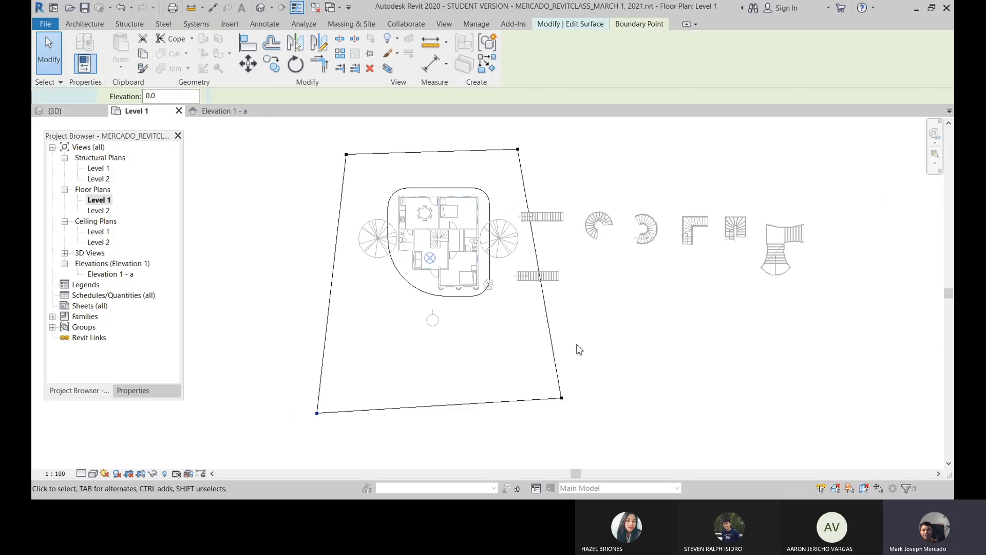
pyautogui.click(455, 382)
pyautogui.scroll(2, 455, 381)
pyautogui.scroll(-2, 726, 270)
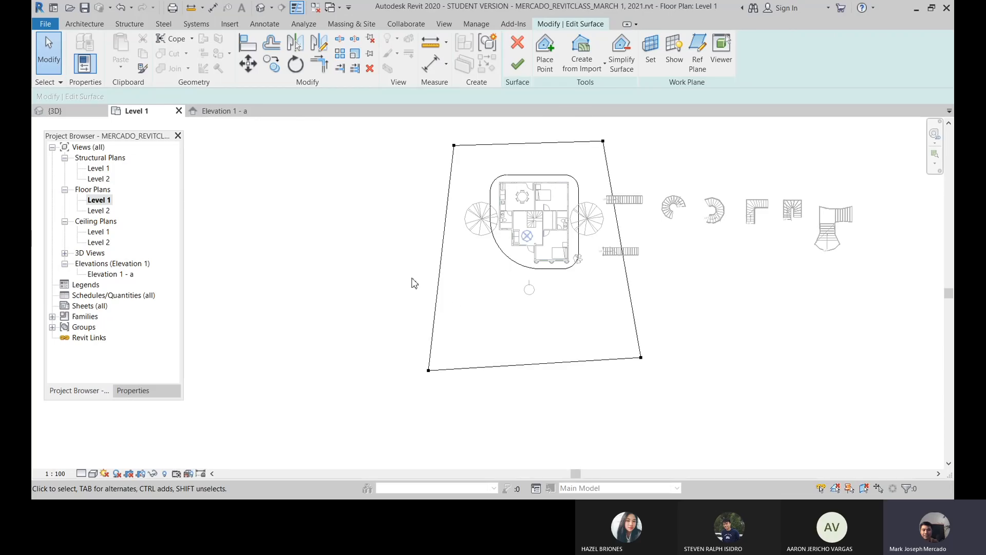
pyautogui.scroll(2, 706, 306)
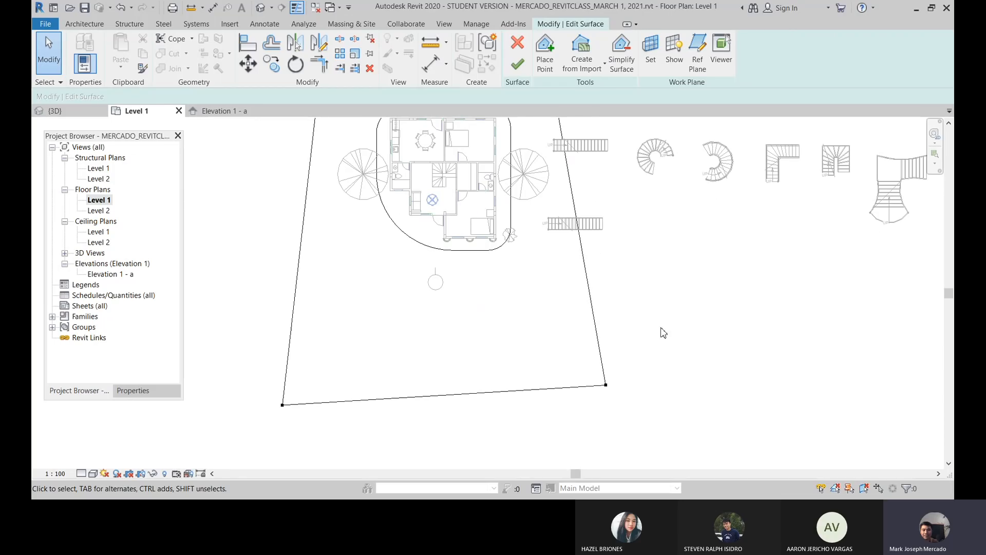
pyautogui.click(520, 65)
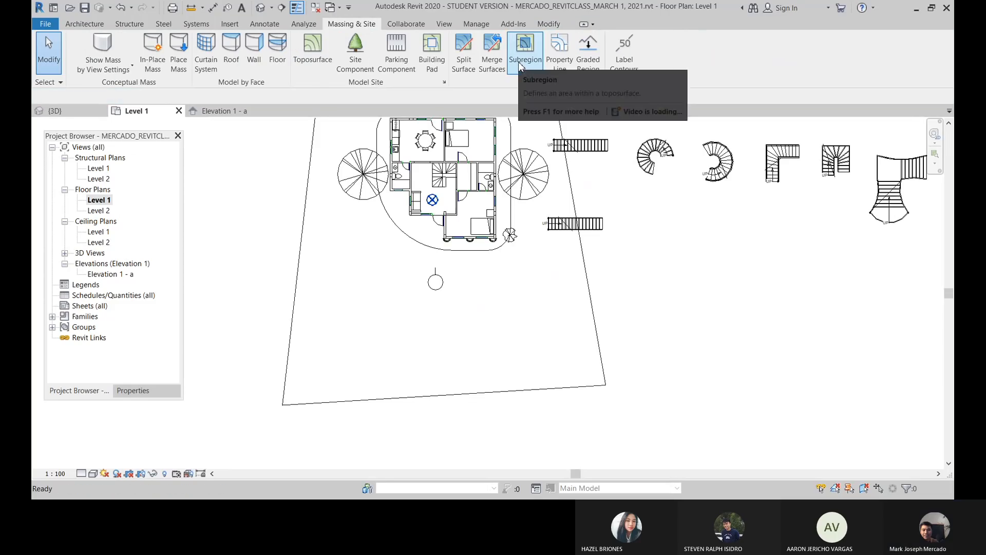
# - Split a circle of about 3400 mm radius out of the toposurface in front of the left tree, and show it in 3D
pyautogui.scroll(-2, 475, 305)
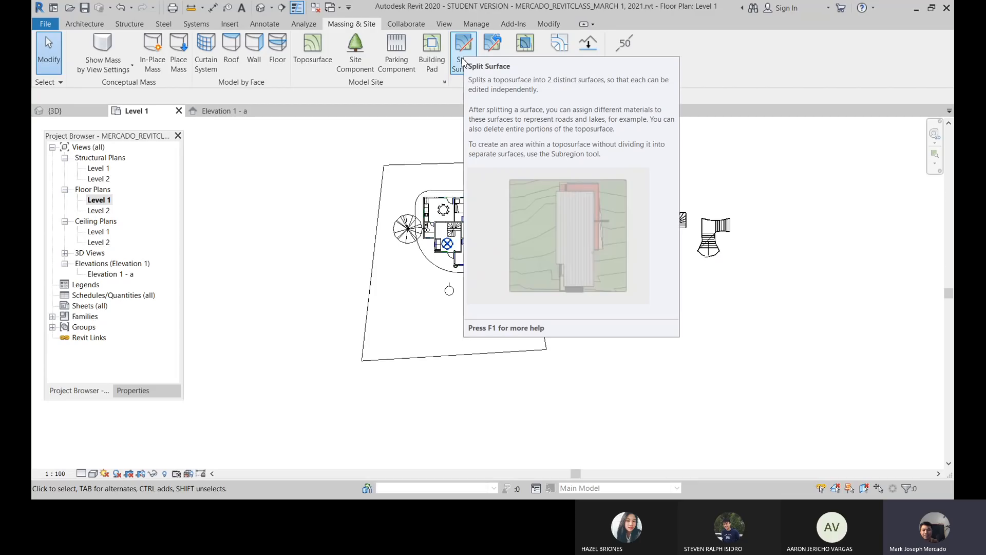
pyautogui.click(463, 61)
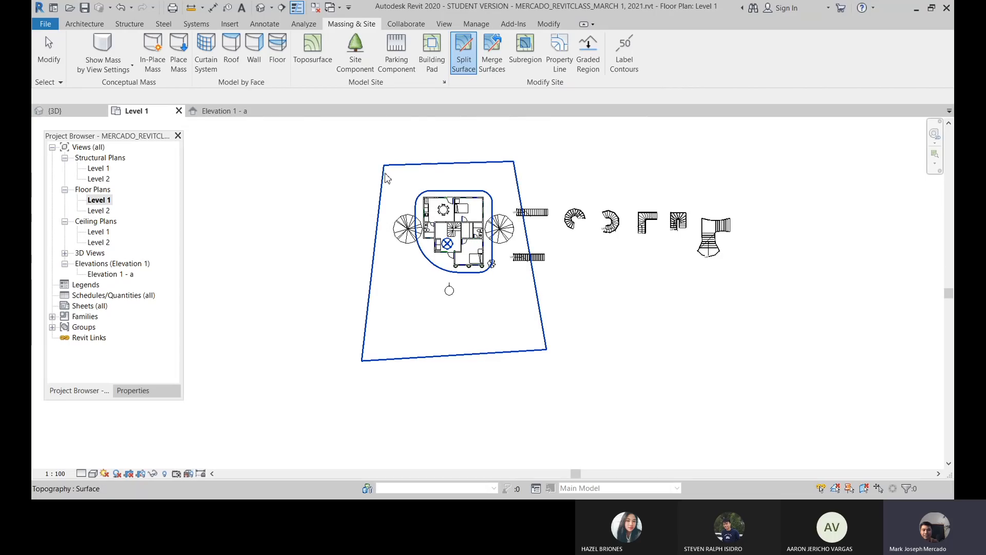
pyautogui.click(409, 360)
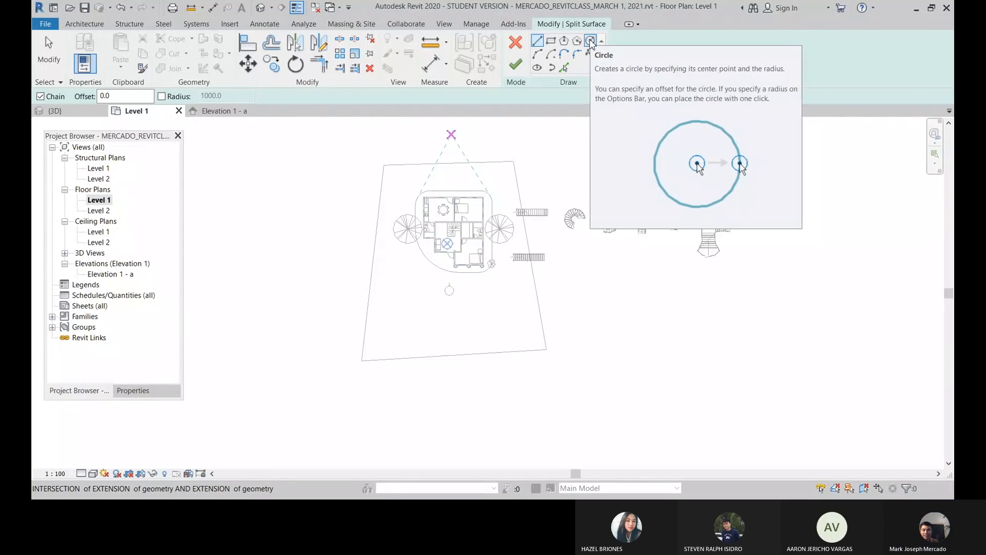
pyautogui.click(591, 41)
pyautogui.scroll(2, 418, 341)
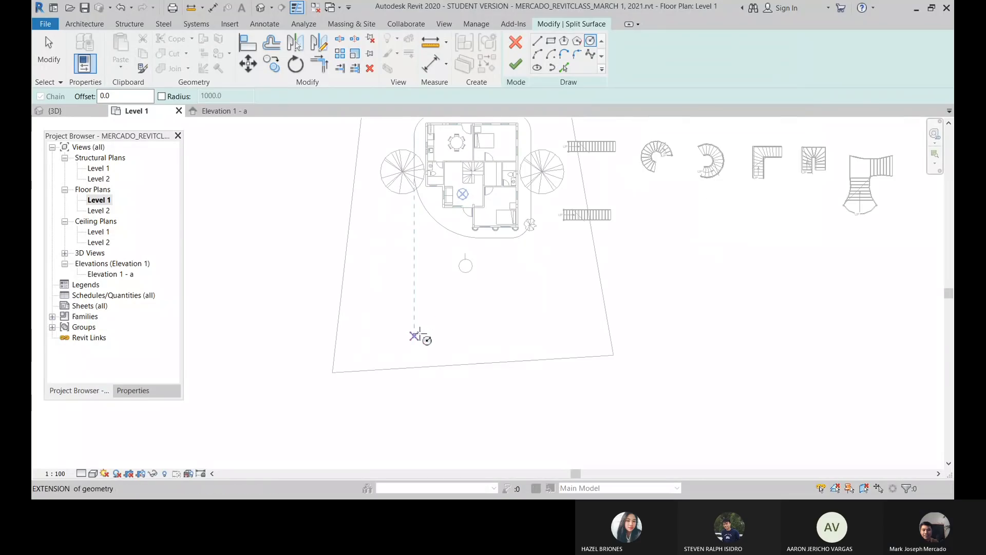
pyautogui.scroll(1, 404, 204)
pyautogui.moveTo(404, 204); pyautogui.dragTo(438, 218, button='middle')
pyautogui.scroll(1, 429, 221)
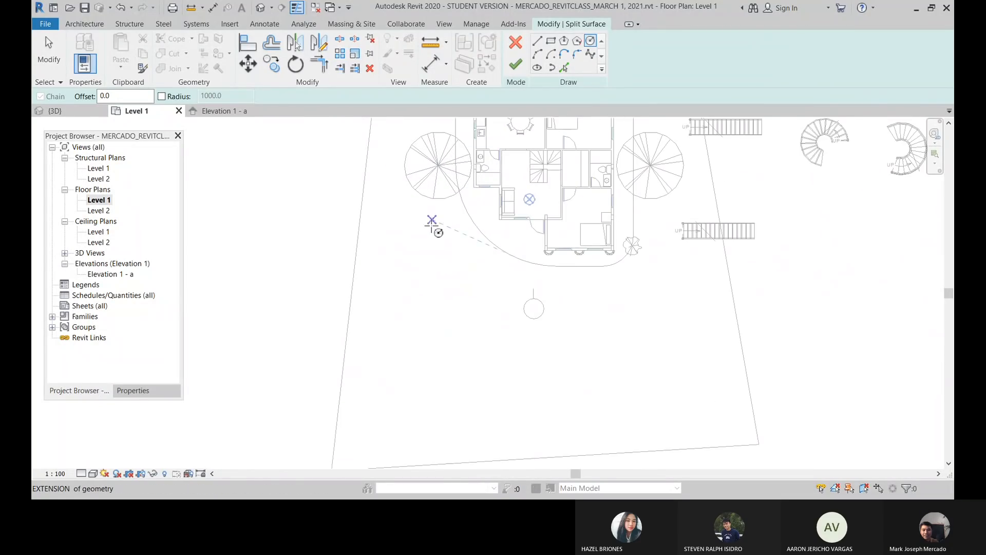
pyautogui.click(418, 256)
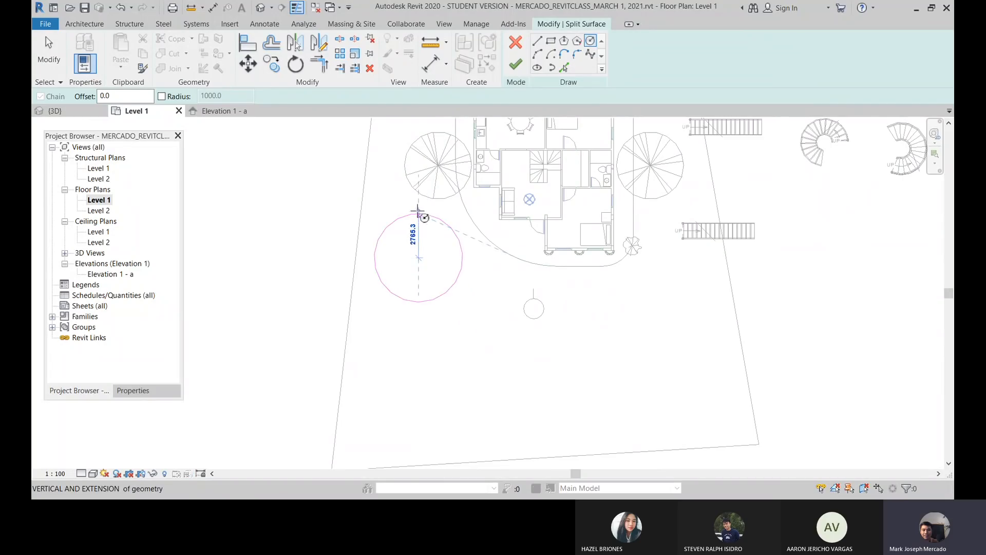
pyautogui.click(381, 218)
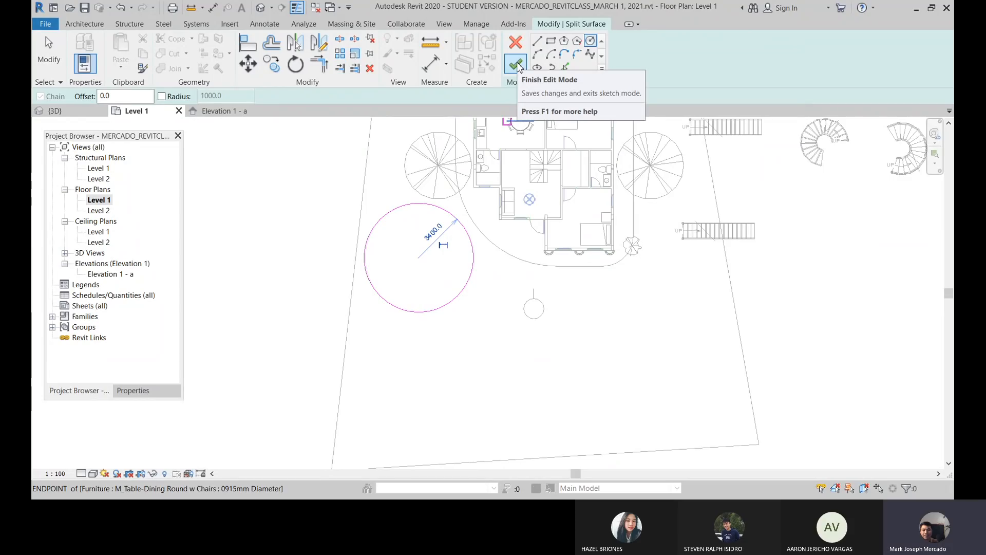
pyautogui.click(517, 65)
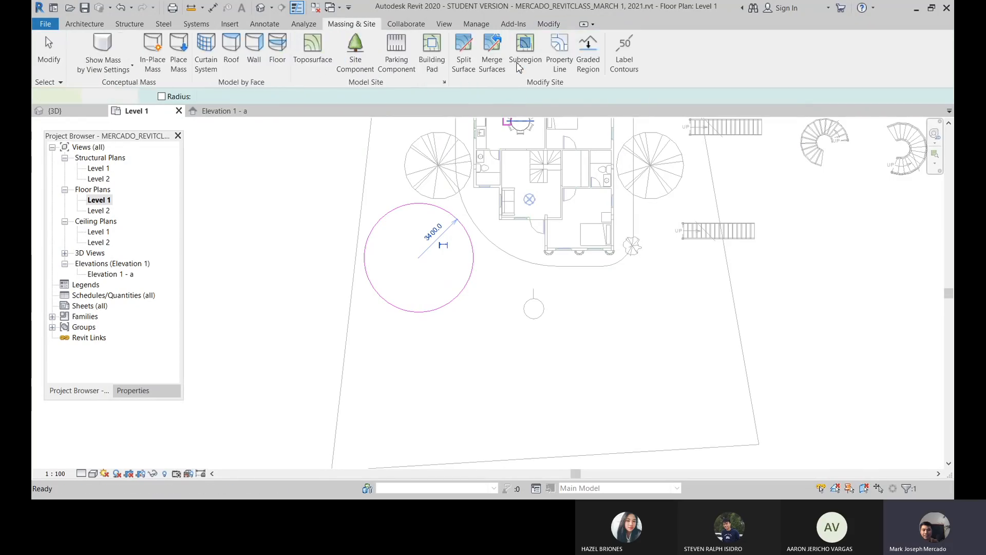
pyautogui.click(262, 10)
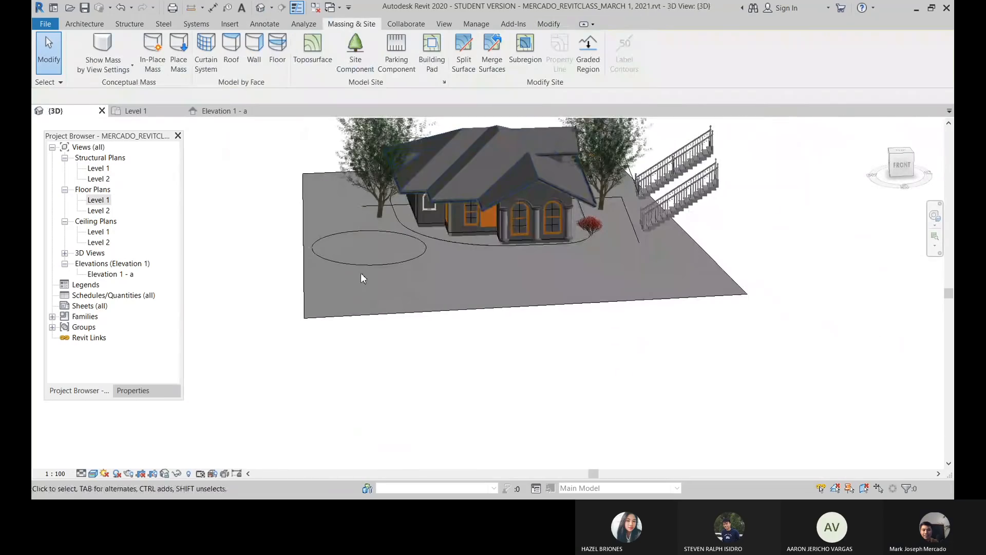
# - Examine the split circle and the surrounding toposurface by selecting each in turn as separate surfaces
pyautogui.click(361, 262)
pyautogui.scroll(2, 266, 224)
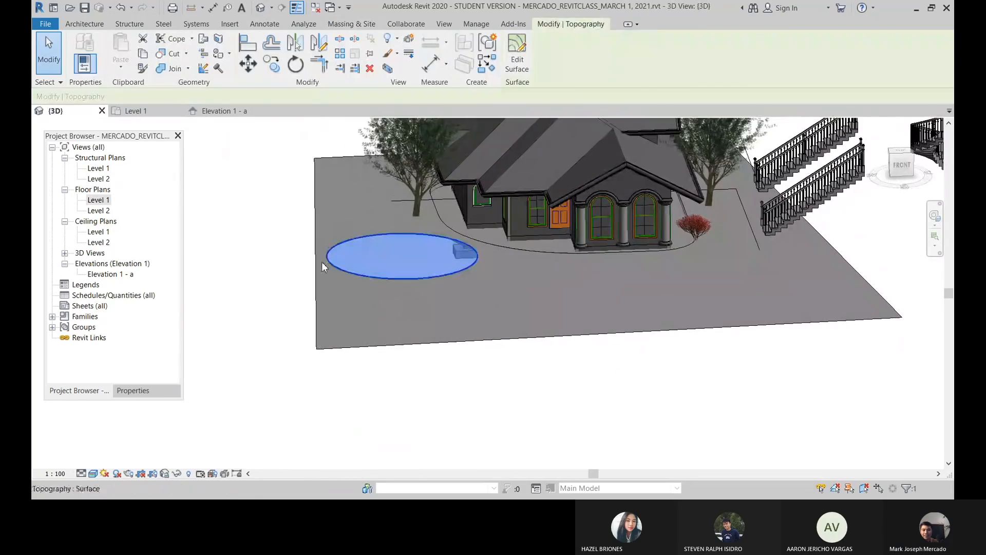
pyautogui.click(293, 246)
pyautogui.click(361, 275)
pyautogui.click(287, 242)
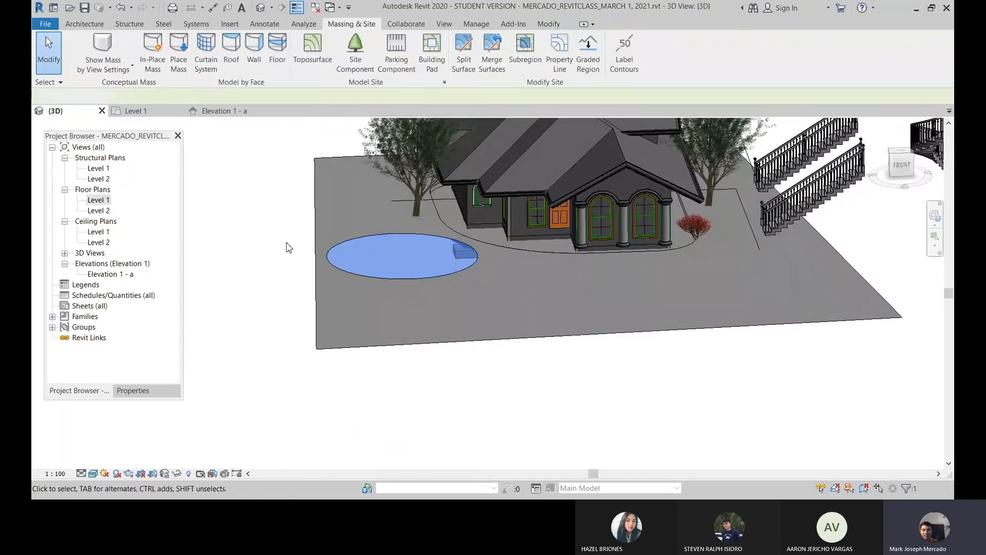
pyautogui.click(288, 247)
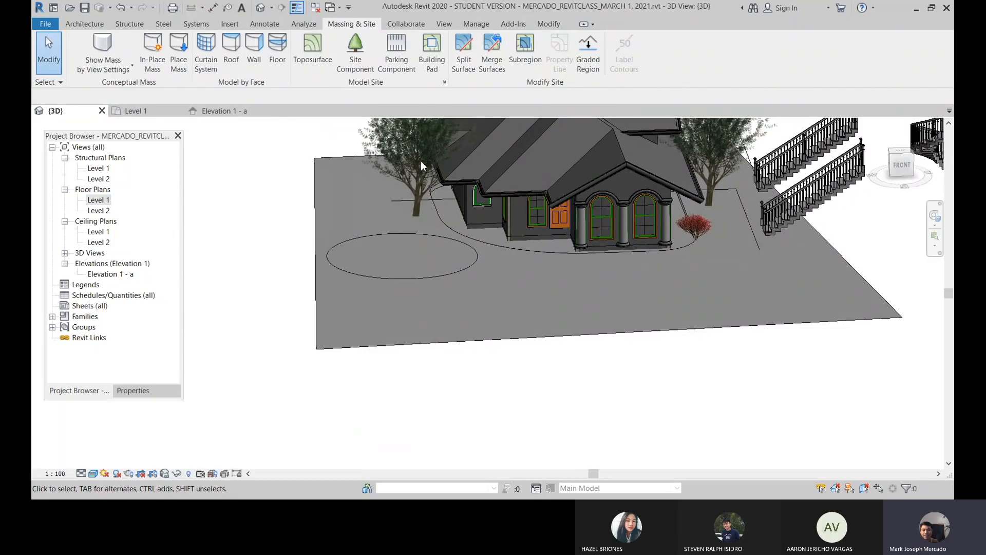
pyautogui.click(371, 276)
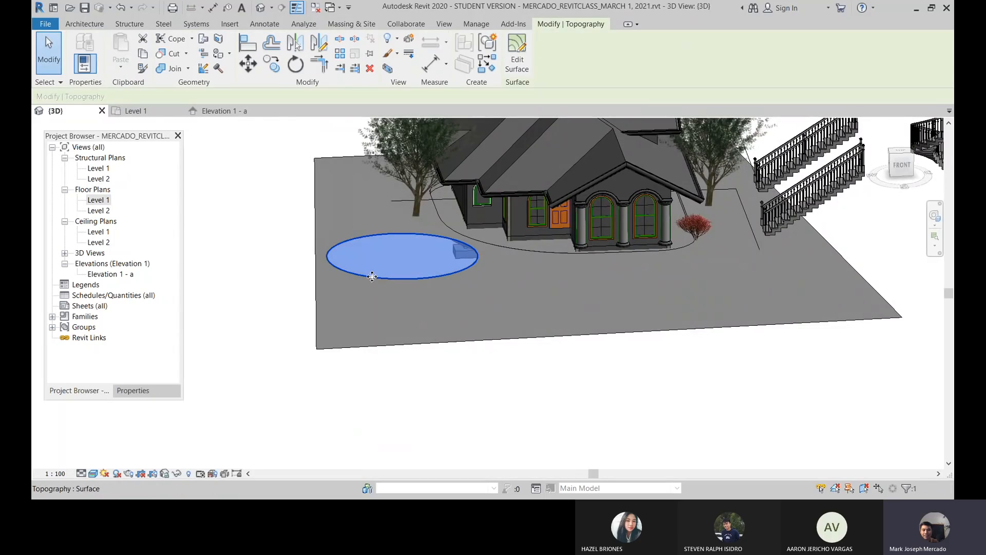
pyautogui.click(316, 183)
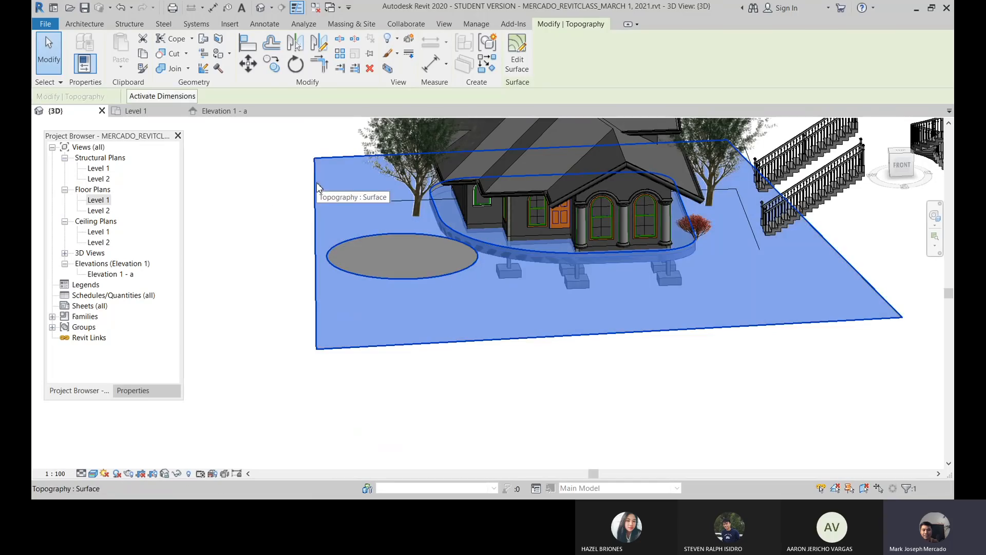
pyautogui.click(297, 198)
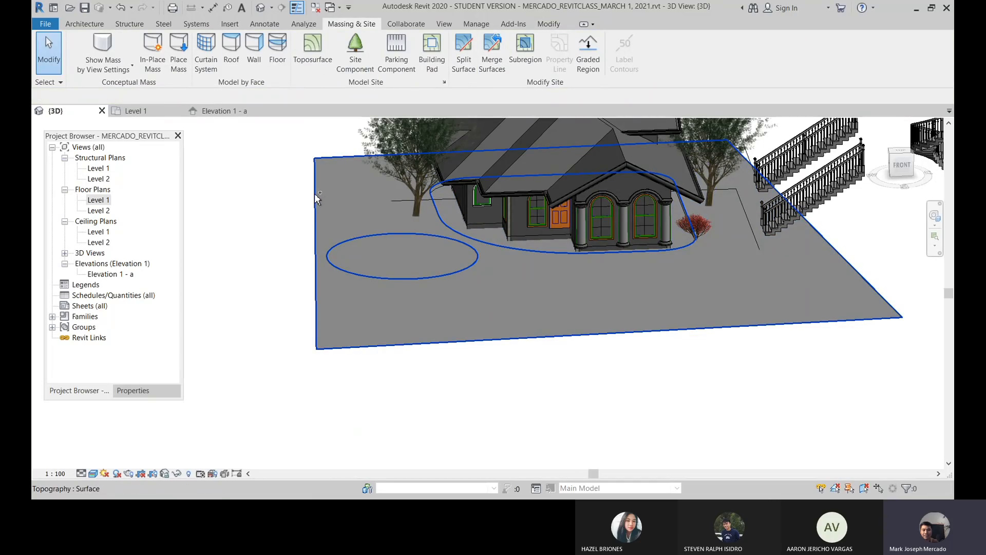
pyautogui.click(315, 197)
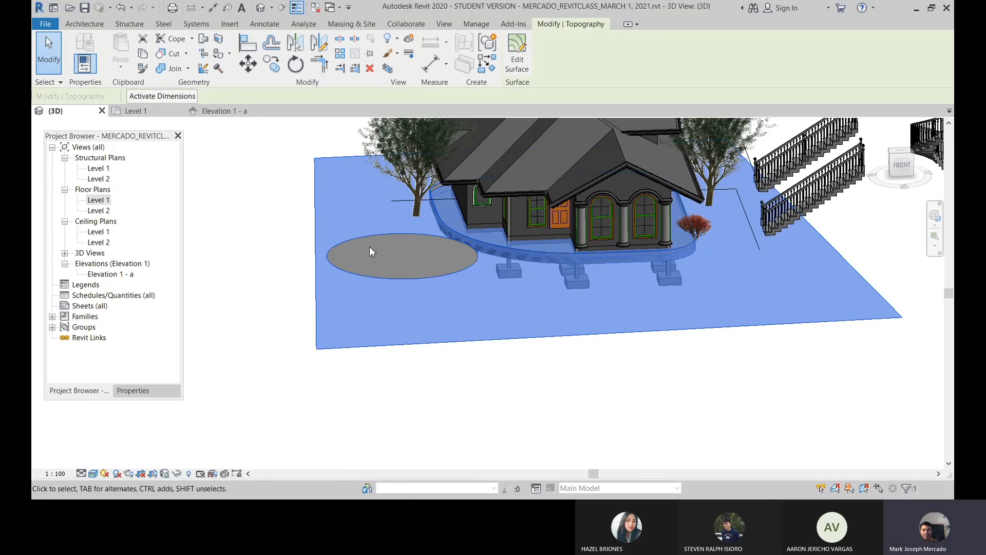
pyautogui.press('Escape')
pyautogui.click(333, 251)
pyautogui.click(280, 201)
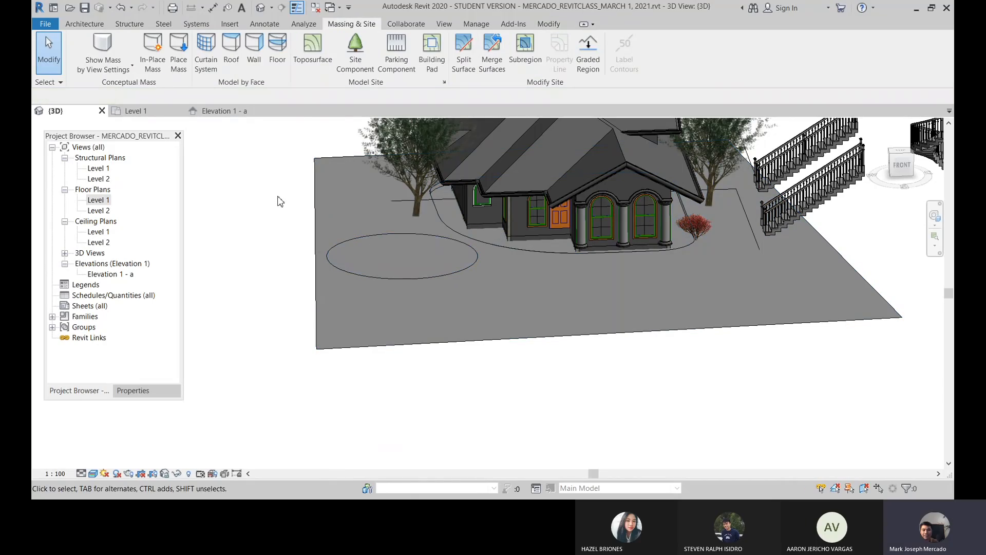
pyautogui.click(347, 234)
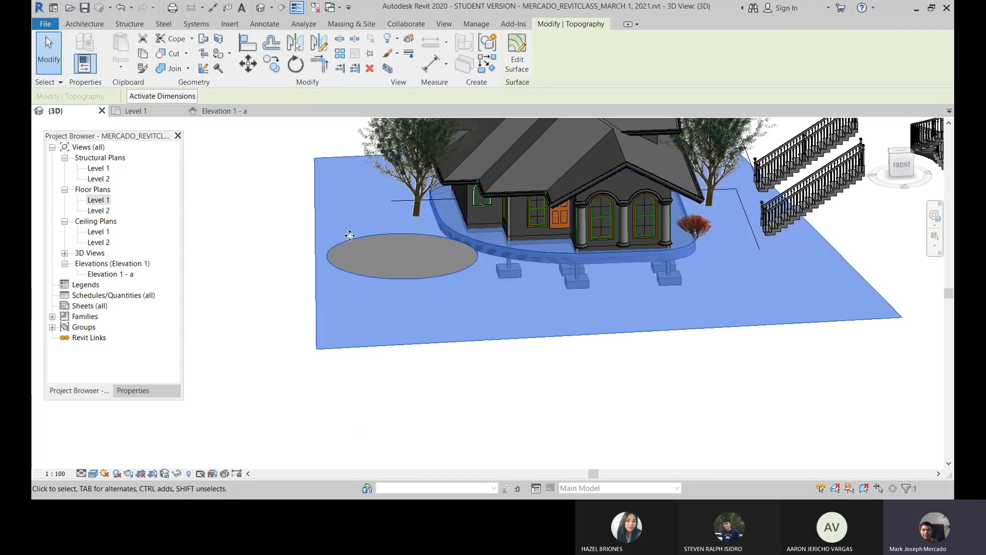
pyautogui.click(299, 215)
pyautogui.click(318, 217)
pyautogui.press('Escape')
pyautogui.click(365, 239)
pyautogui.click(361, 239)
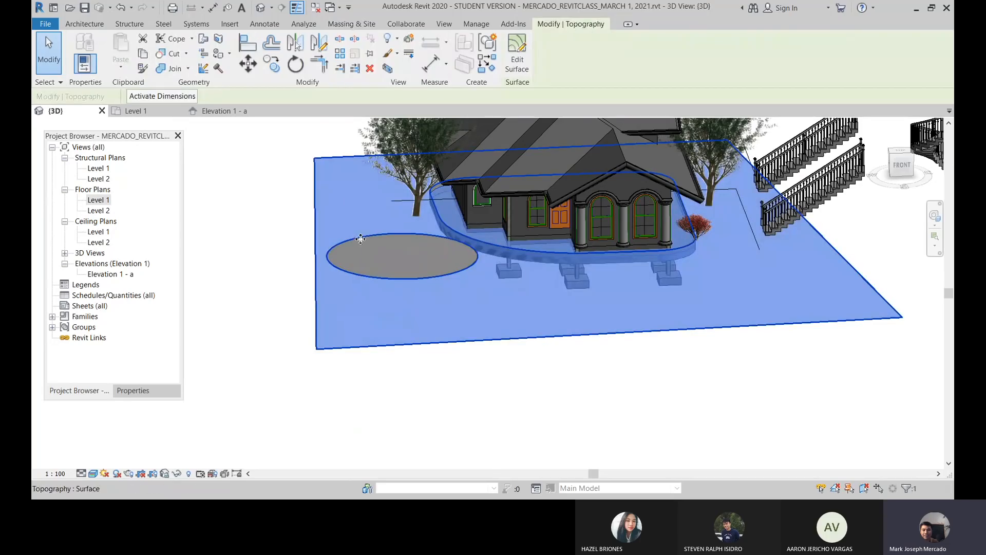
pyautogui.click(249, 205)
pyautogui.click(350, 239)
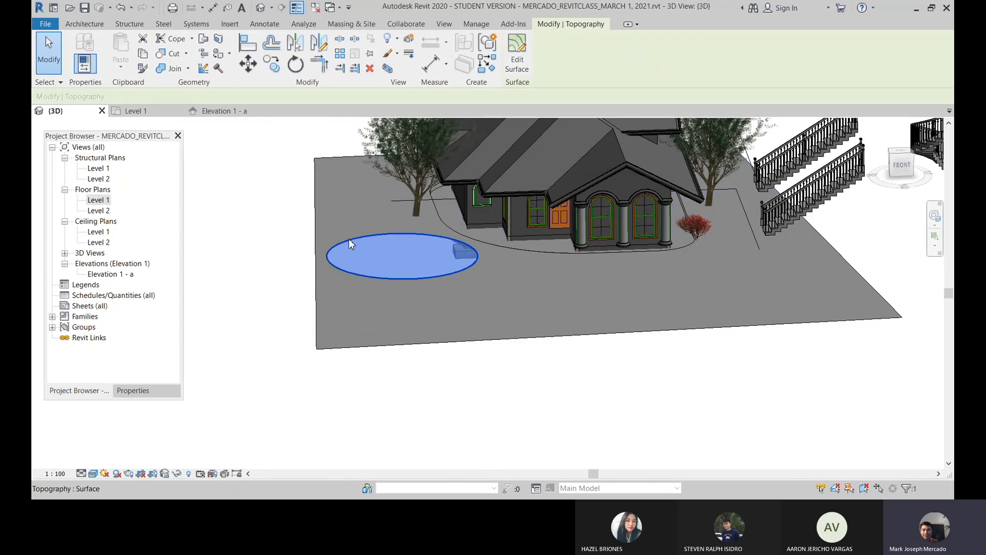
# - Check the material and area properties of the split circle and of the surrounding toposurface
pyautogui.click(149, 391)
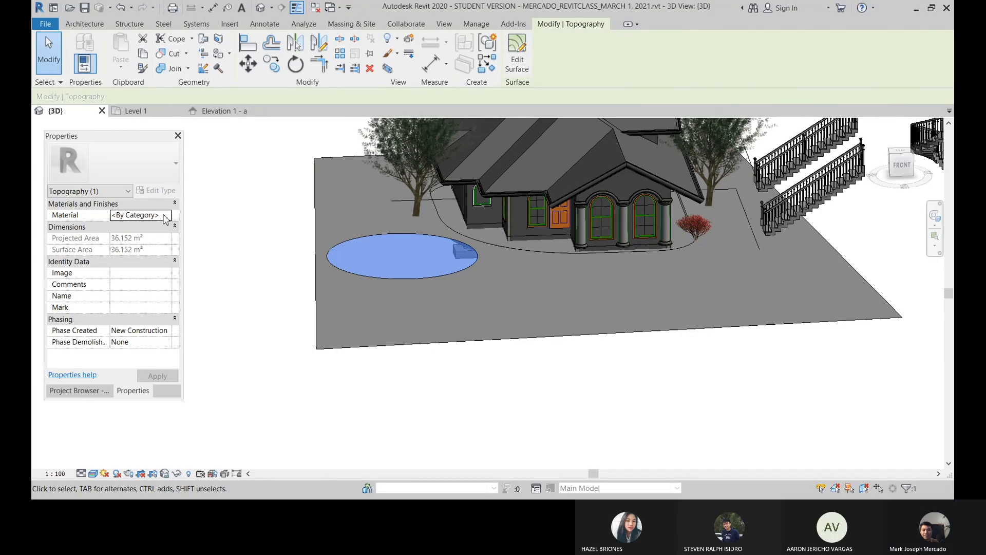
pyautogui.click(228, 218)
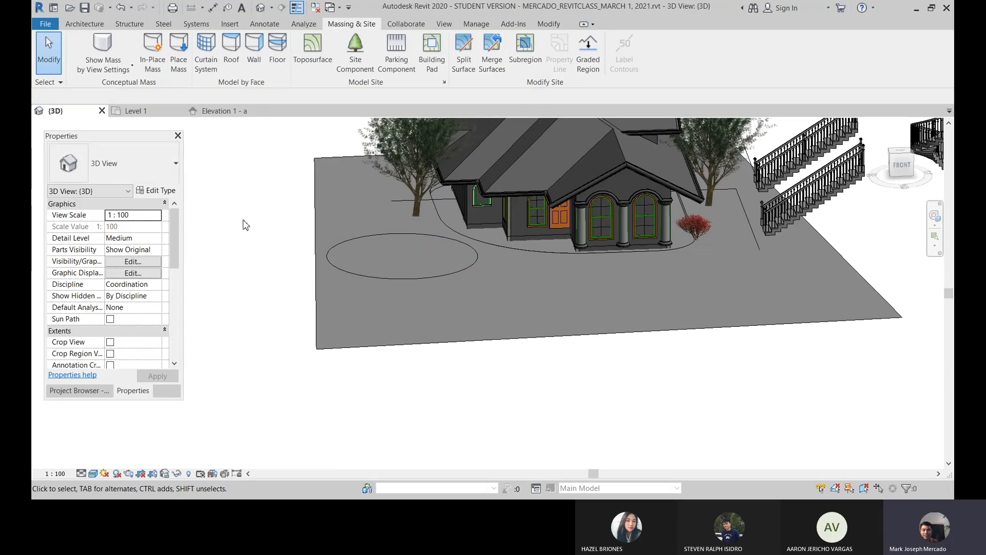
pyautogui.click(352, 277)
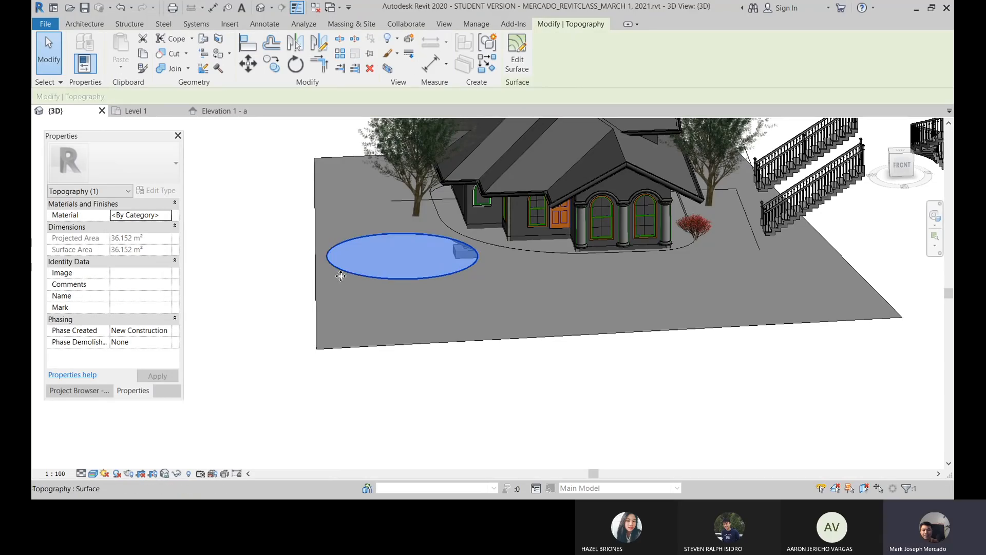
pyautogui.click(315, 278)
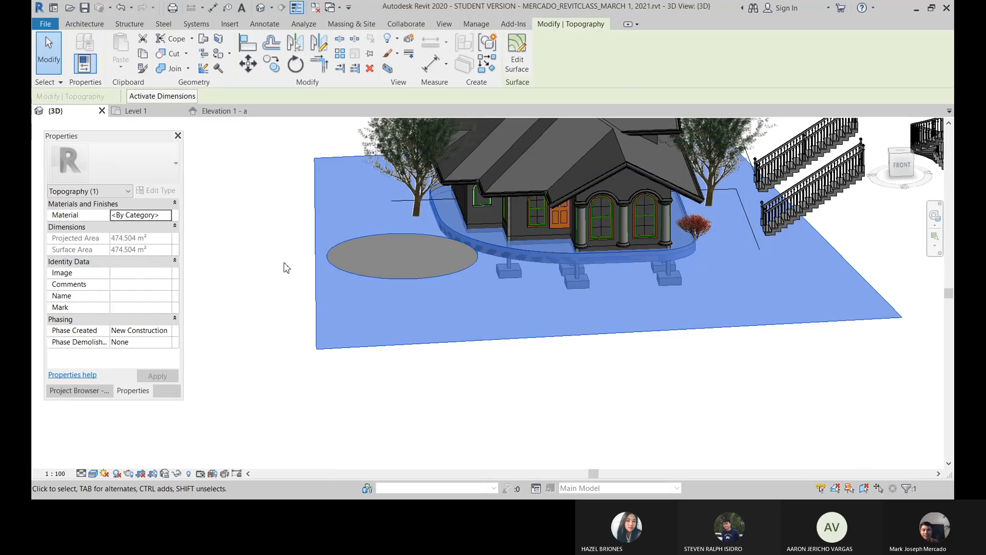
pyautogui.click(260, 241)
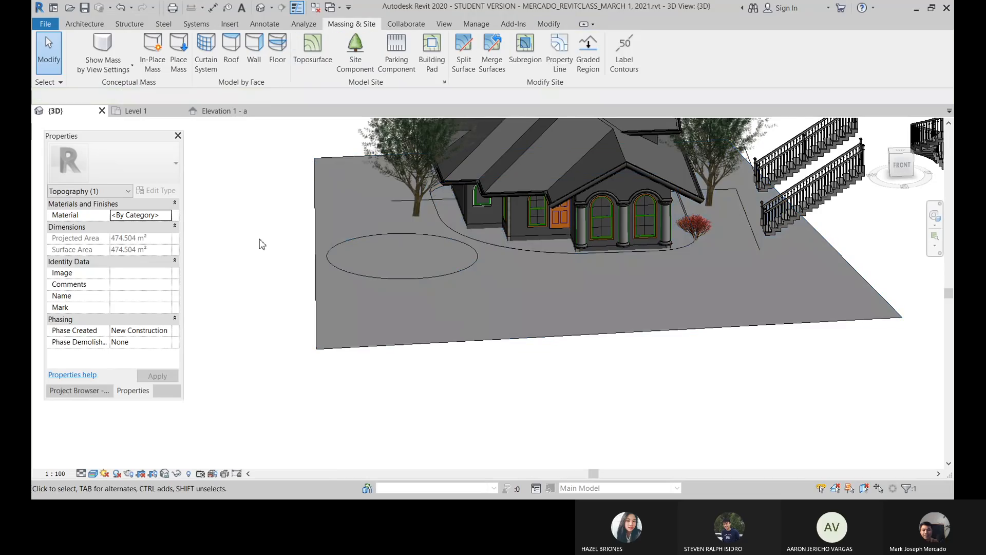
# - Start editing the surface of the split circle and switch to the Level 1 floor plan
pyautogui.click(355, 240)
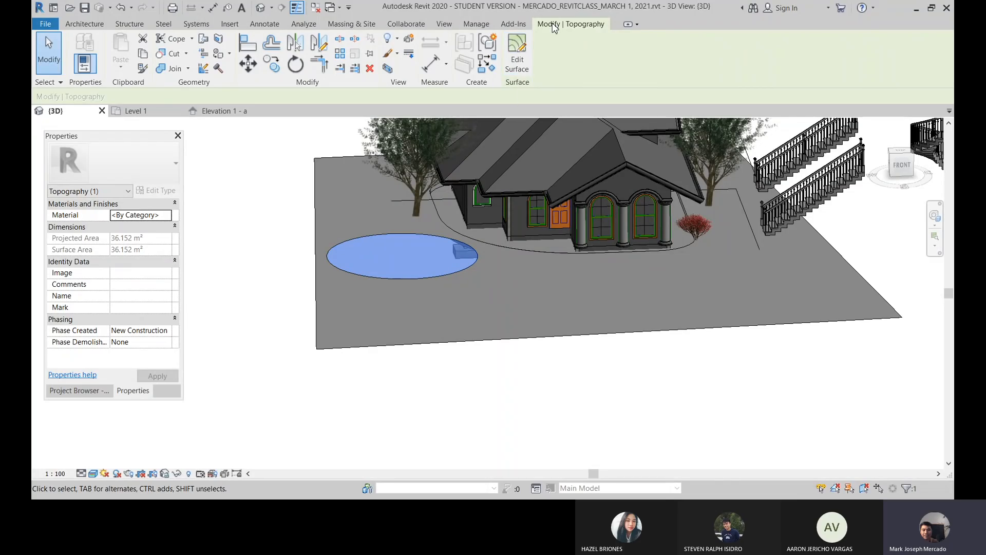
pyautogui.click(518, 66)
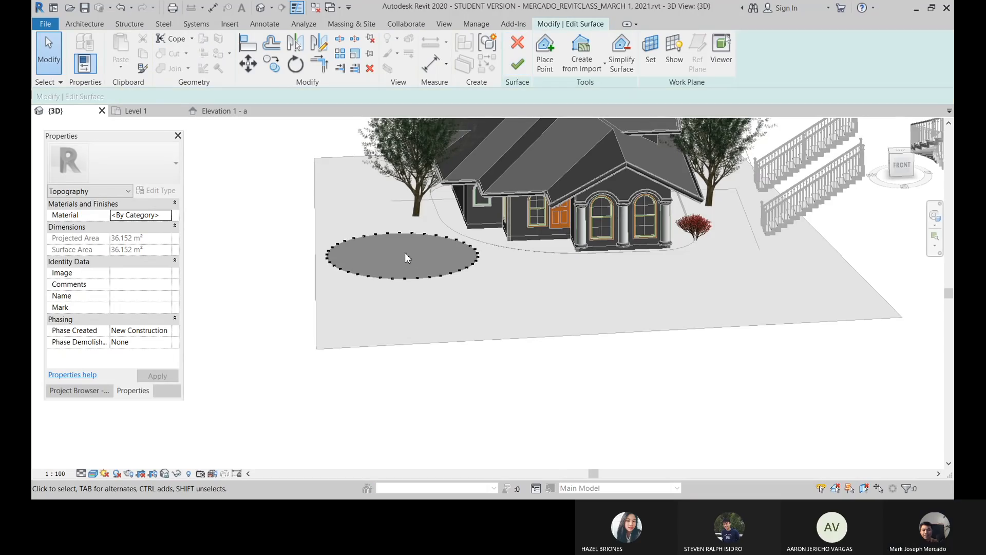
pyautogui.click(100, 389)
pyautogui.doubleClick(99, 200)
pyautogui.scroll(1, 375, 231)
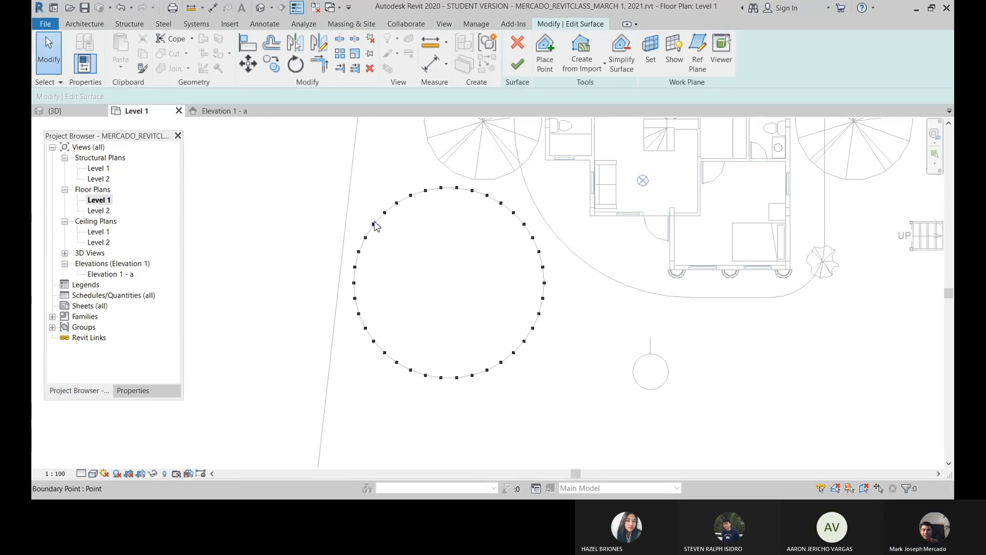
# - Inspect the elevation of several boundary points along the circle's upper edge
pyautogui.click(397, 204)
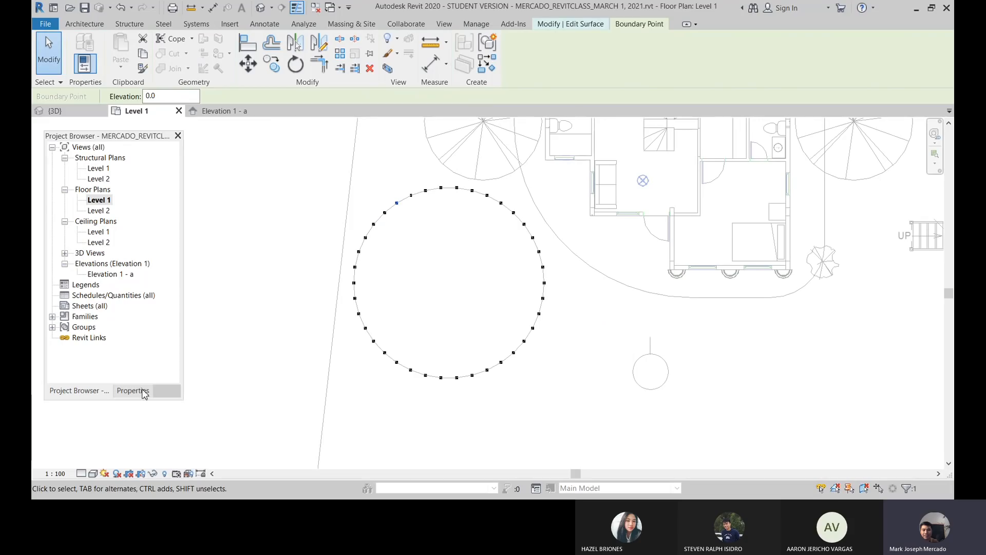
pyautogui.click(133, 391)
pyautogui.click(424, 190)
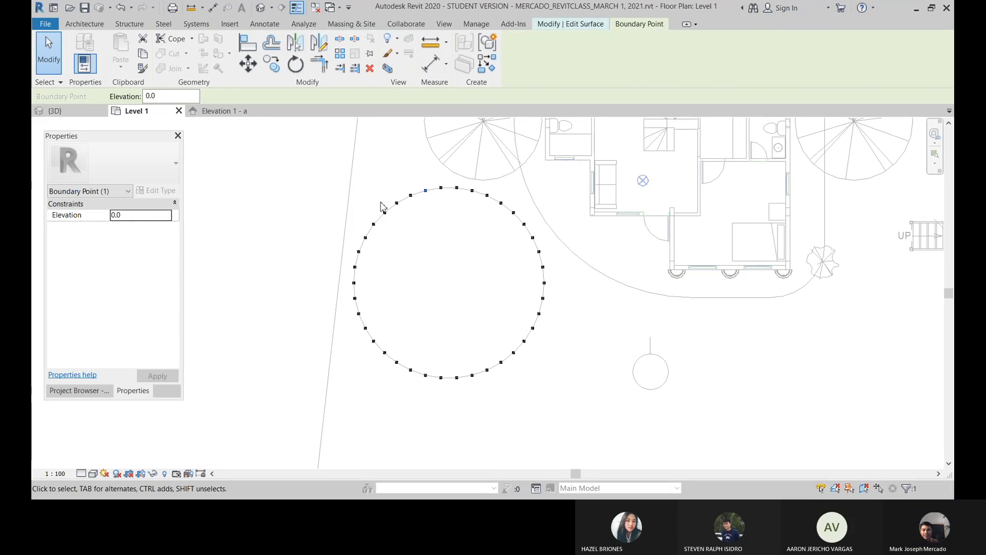
pyautogui.click(441, 188)
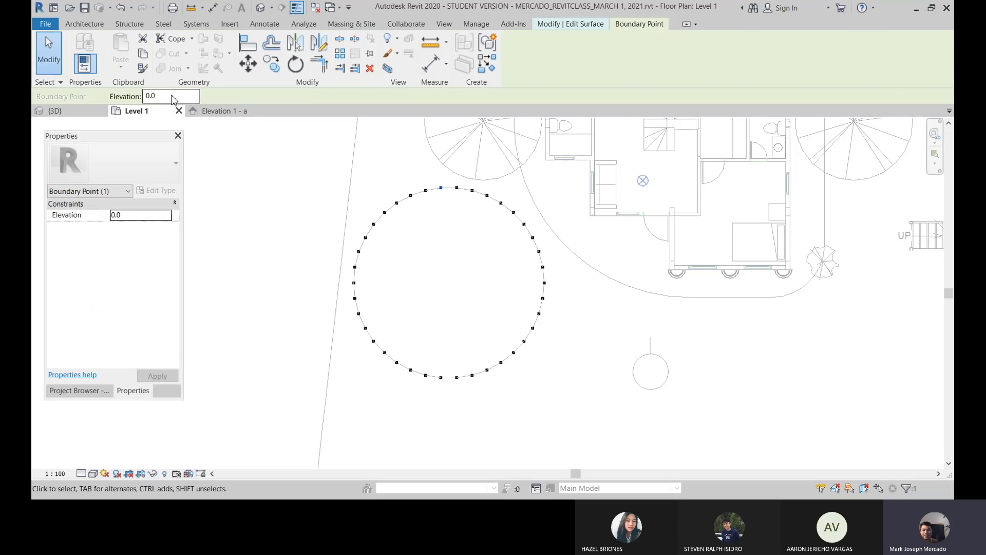
pyautogui.click(589, 25)
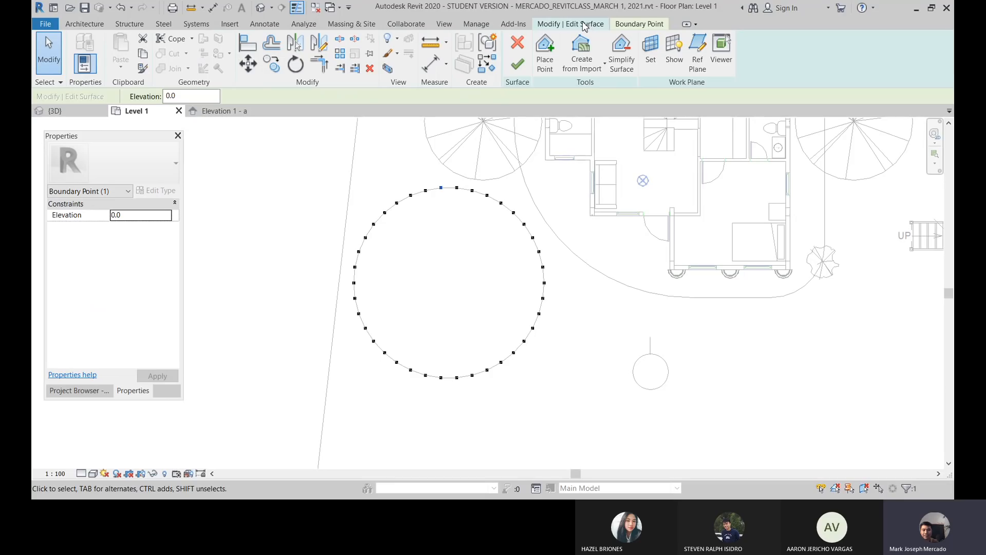
pyautogui.doubleClick(585, 24)
pyautogui.doubleClick(584, 25)
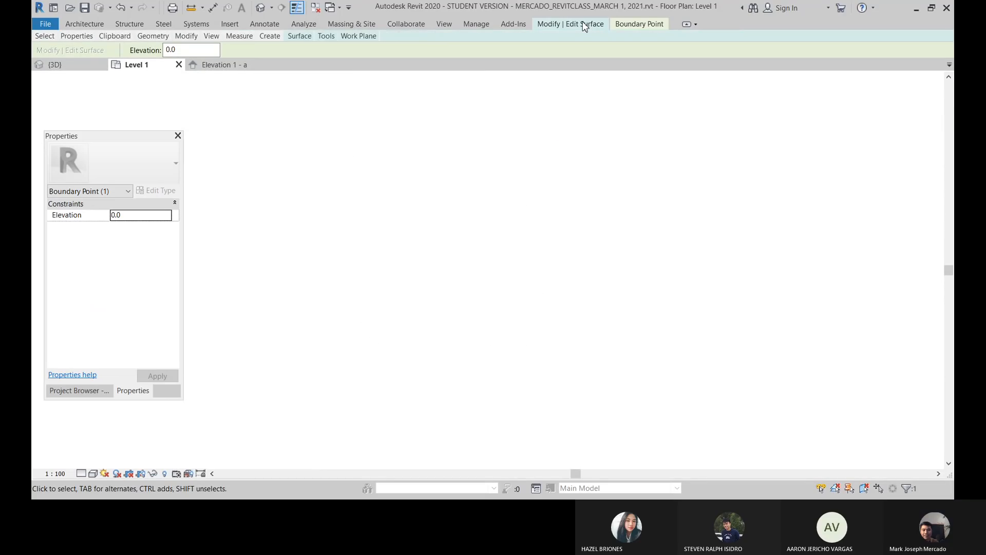
pyautogui.doubleClick(585, 24)
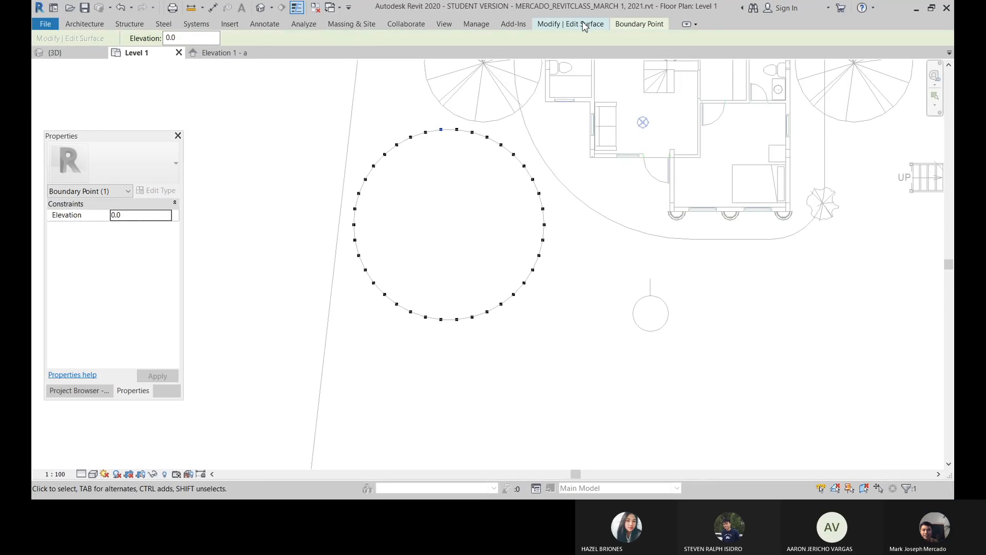
pyautogui.doubleClick(585, 24)
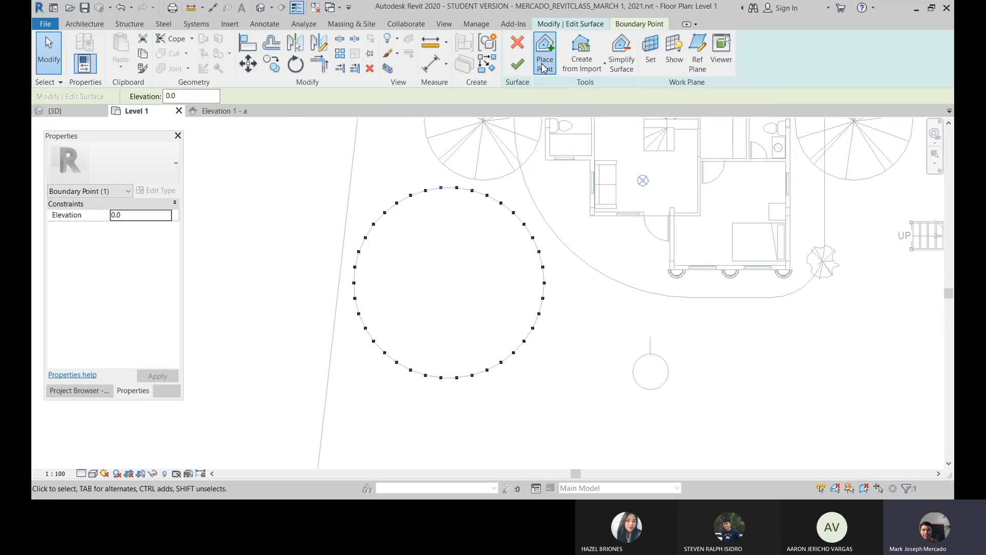
# - Place five interior points at elevation 0 in the circle, one near the centre and four around it, and finish the surface edit
pyautogui.click(544, 66)
pyautogui.click(401, 313)
pyautogui.click(495, 324)
pyautogui.click(502, 233)
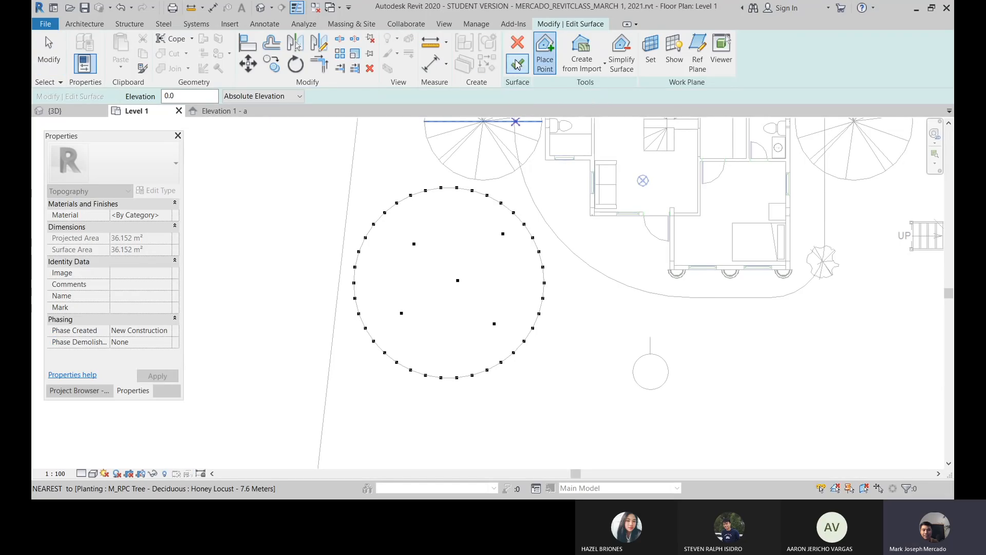
pyautogui.click(518, 65)
# - Edit the circular surface again in the 3D view and raise its central interior point to elevation 2000
pyautogui.click(262, 7)
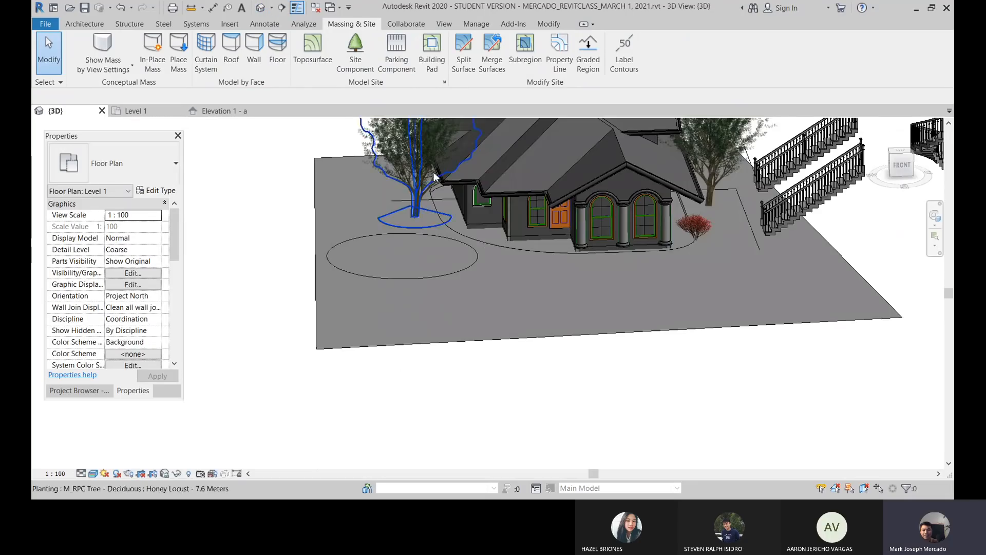
pyautogui.keyDown('shift'); pyautogui.moveTo(418, 269); pyautogui.dragTo(403, 231, button='middle'); pyautogui.keyUp('shift')
pyautogui.click(396, 228)
pyautogui.click(518, 48)
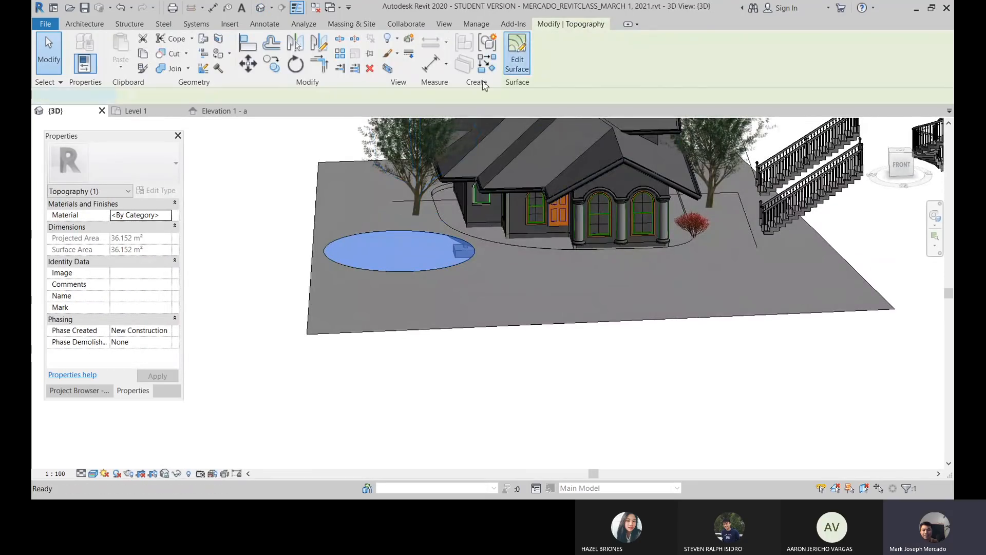
pyautogui.click(407, 249)
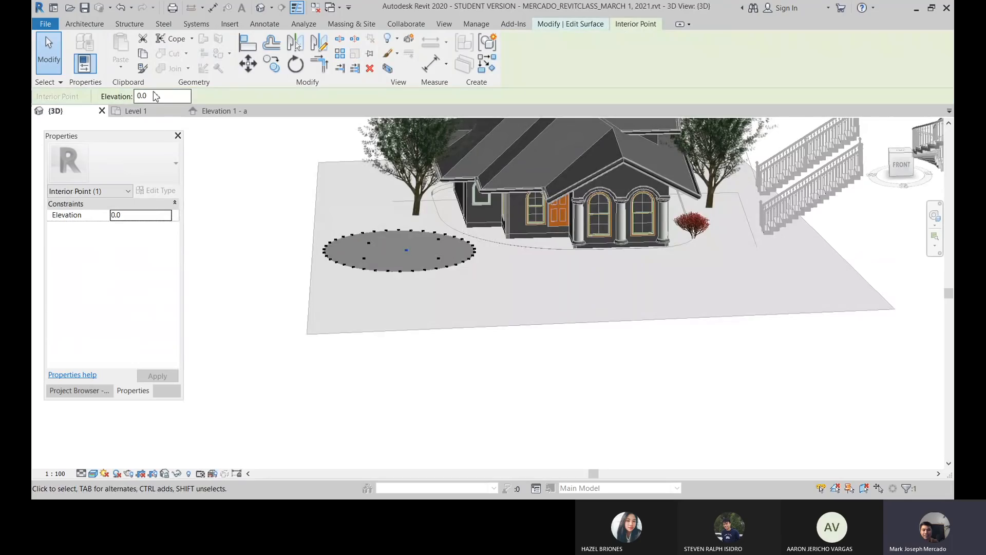
pyautogui.moveTo(155, 97); pyautogui.dragTo(126, 97)
pyautogui.write('200')
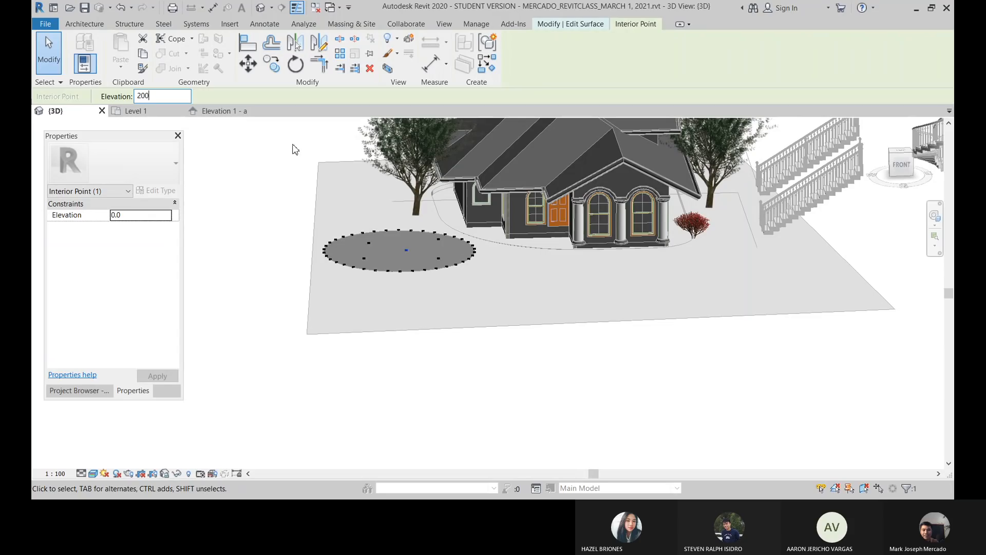
pyautogui.press('Return')
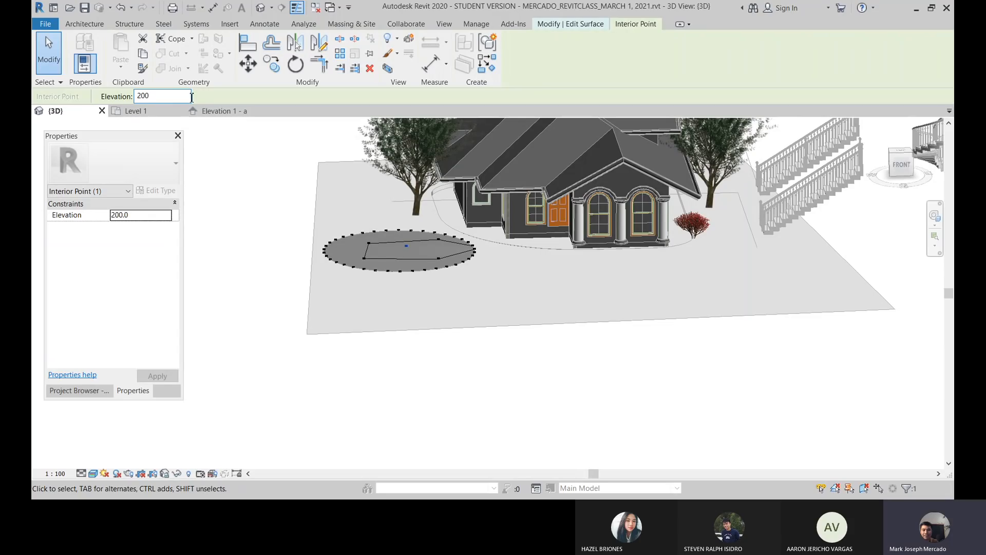
pyautogui.write('0')
pyautogui.press('Return')
# - Set the elevation of the circle's rear-left interior point to 200
pyautogui.keyDown('shift'); pyautogui.moveTo(396, 248); pyautogui.dragTo(409, 306, button='middle'); pyautogui.keyUp('shift')
pyautogui.scroll(4, 359, 257)
pyautogui.click(349, 256)
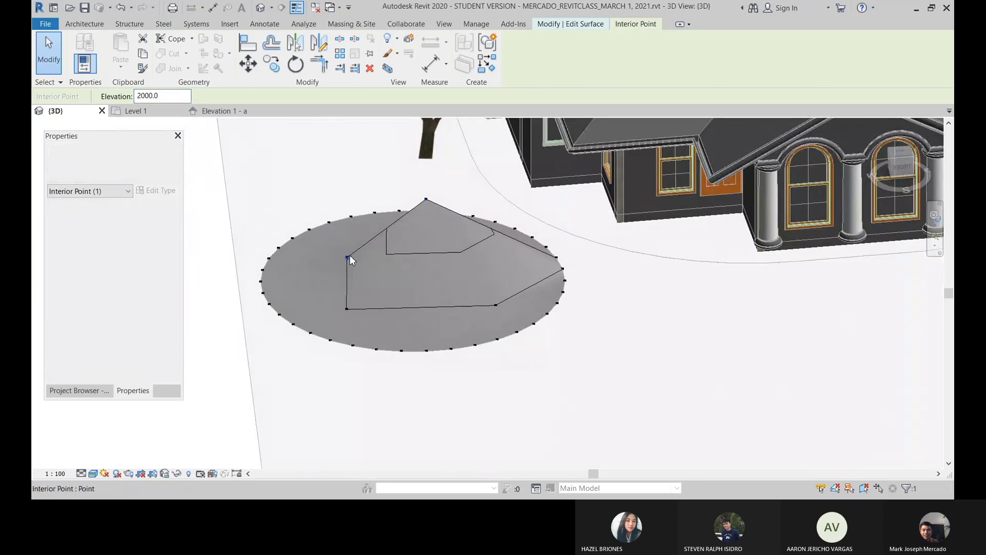
pyautogui.write('200')
pyautogui.press('Return')
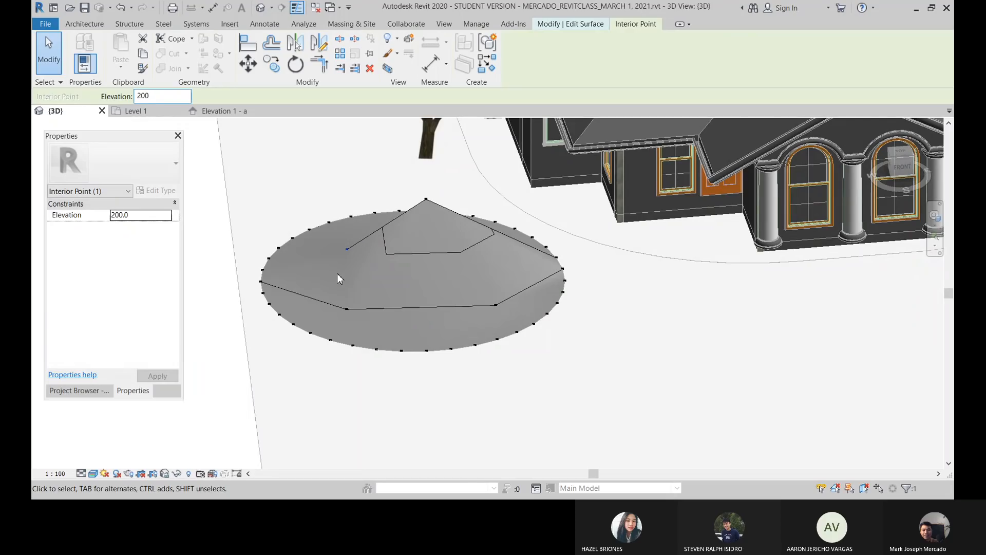
# - Set the elevation of the circle's front-left interior point to 200
pyautogui.click(349, 311)
pyautogui.moveTo(162, 101); pyautogui.dragTo(87, 93)
pyautogui.write('200')
pyautogui.press('Return')
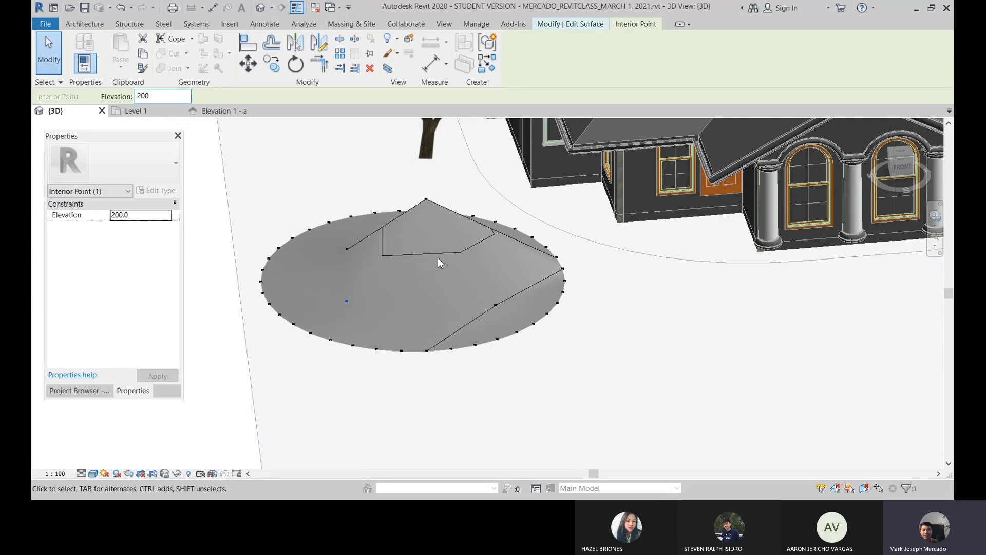
# - Set the elevation of the circle's front-right interior point to 100
pyautogui.keyDown('shift'); pyautogui.moveTo(401, 255); pyautogui.dragTo(445, 343, button='middle'); pyautogui.keyUp('shift')
pyautogui.click(452, 352)
pyautogui.moveTo(142, 96); pyautogui.dragTo(127, 96)
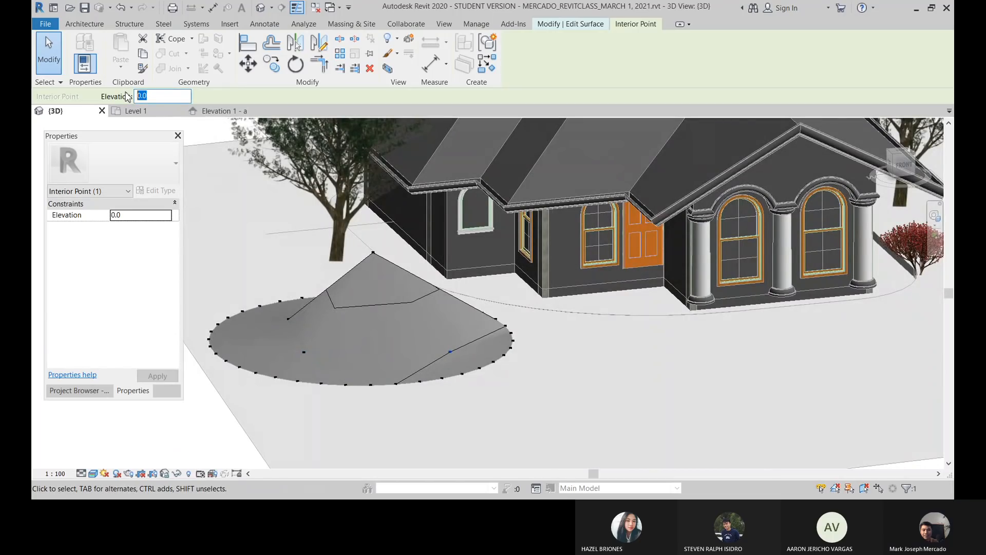
pyautogui.write('100+')
pyautogui.press('Return')
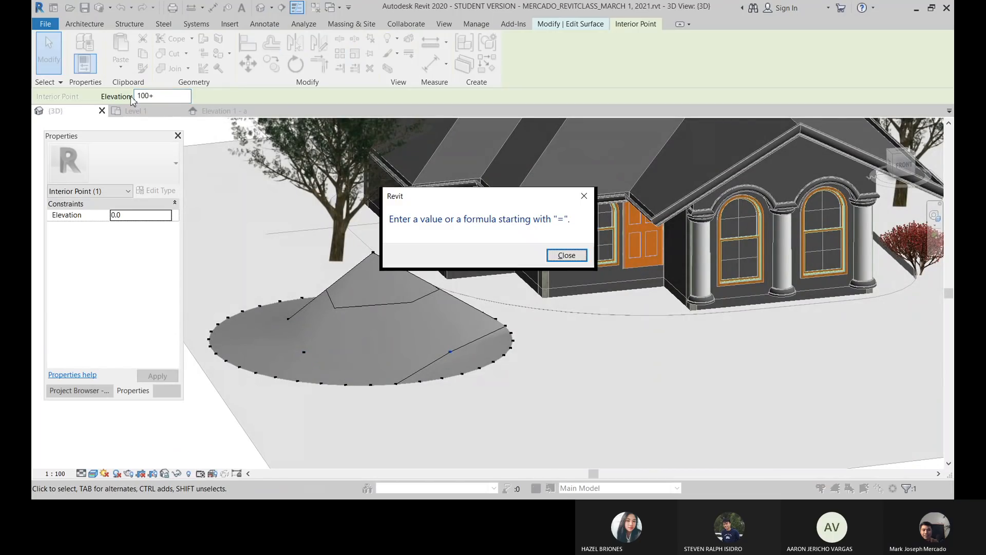
pyautogui.click(566, 255)
pyautogui.write('100')
pyautogui.press('Return')
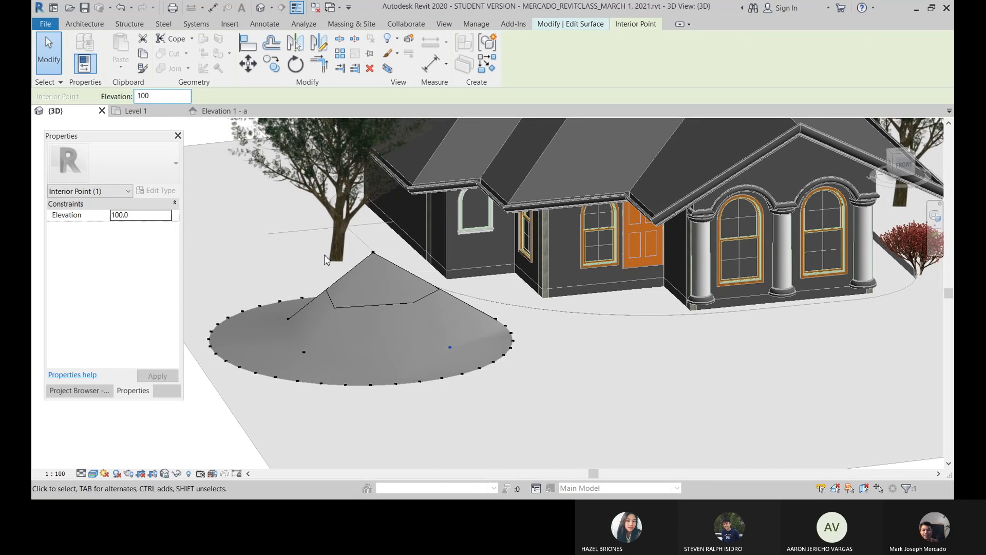
# - Finish the surface edit of the circular mound and clear the selection
pyautogui.keyDown('shift'); pyautogui.moveTo(418, 346); pyautogui.dragTo(327, 358, button='middle'); pyautogui.keyUp('shift')
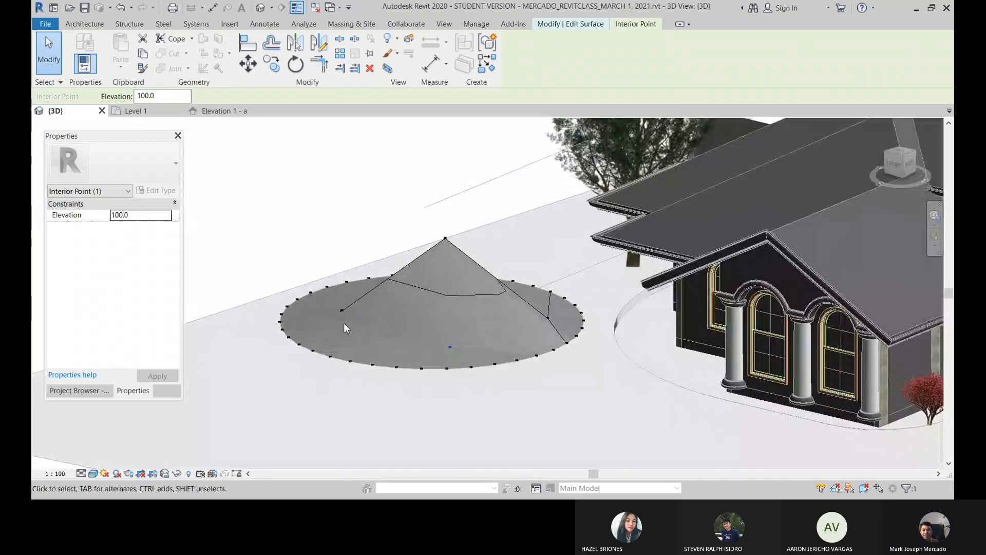
pyautogui.click(573, 23)
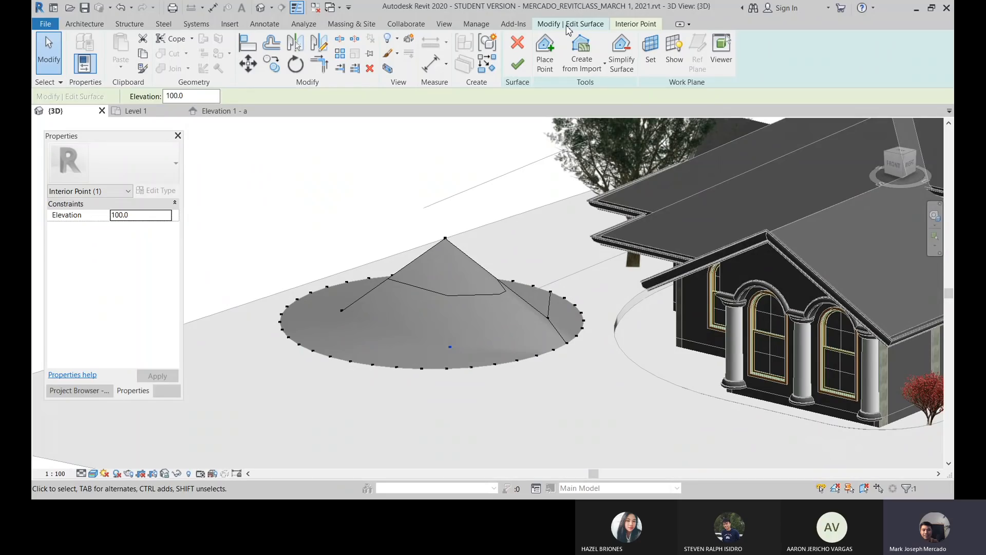
pyautogui.click(518, 68)
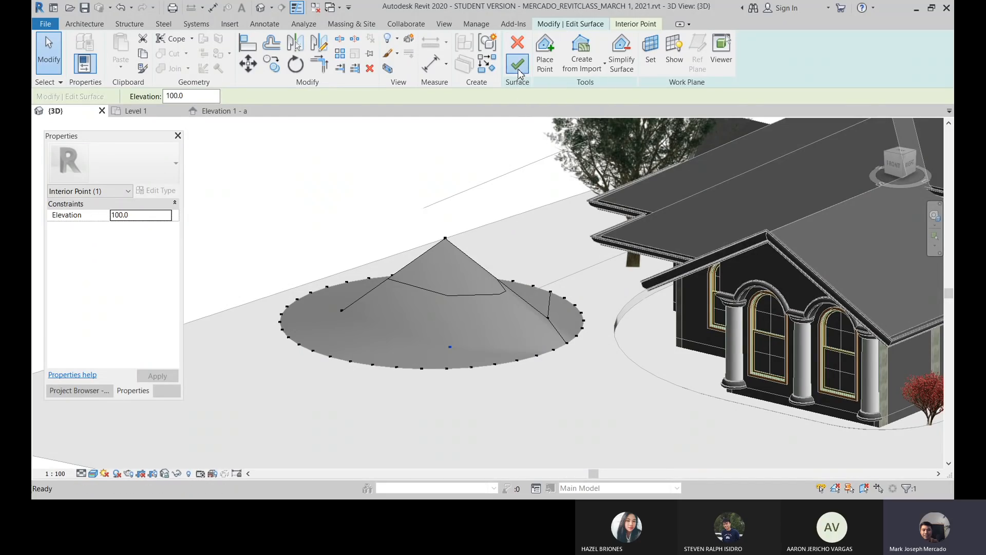
pyautogui.scroll(-5, 392, 271)
pyautogui.keyDown('shift'); pyautogui.moveTo(392, 271); pyautogui.dragTo(368, 262, button='middle'); pyautogui.keyUp('shift')
pyautogui.click(388, 267)
pyautogui.click(291, 174)
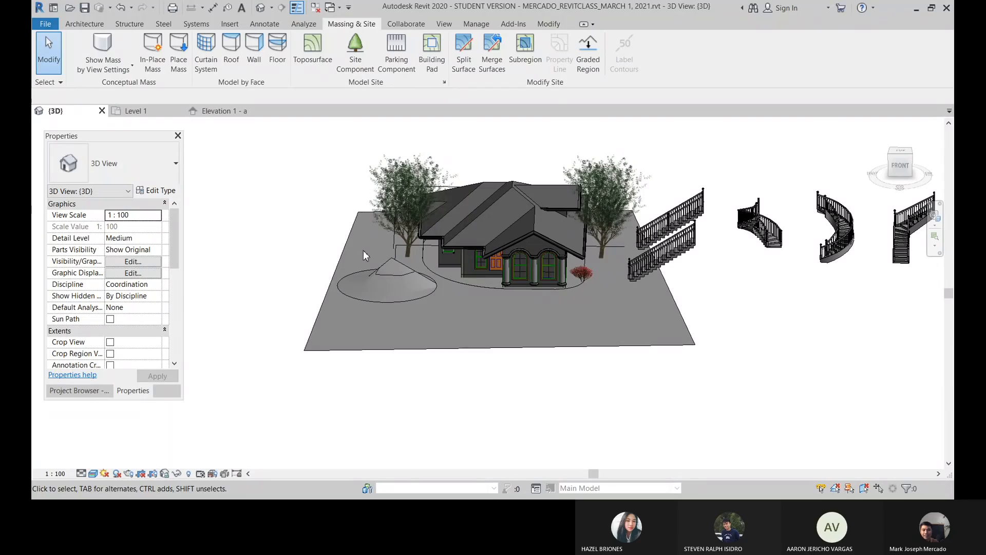
# - Merge the circular mound surface into the main site toposurface, removing the points on common edges
pyautogui.scroll(2, 387, 269)
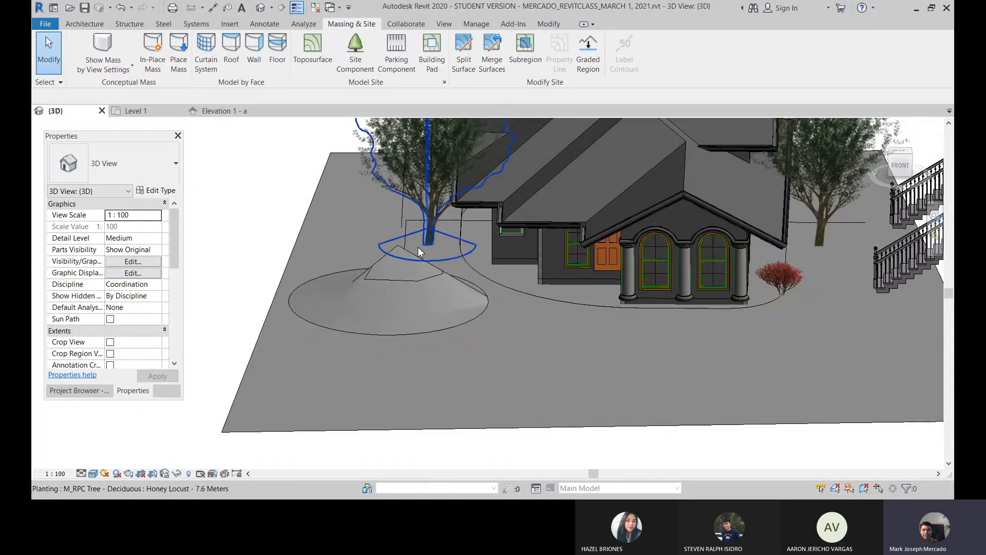
pyautogui.click(410, 261)
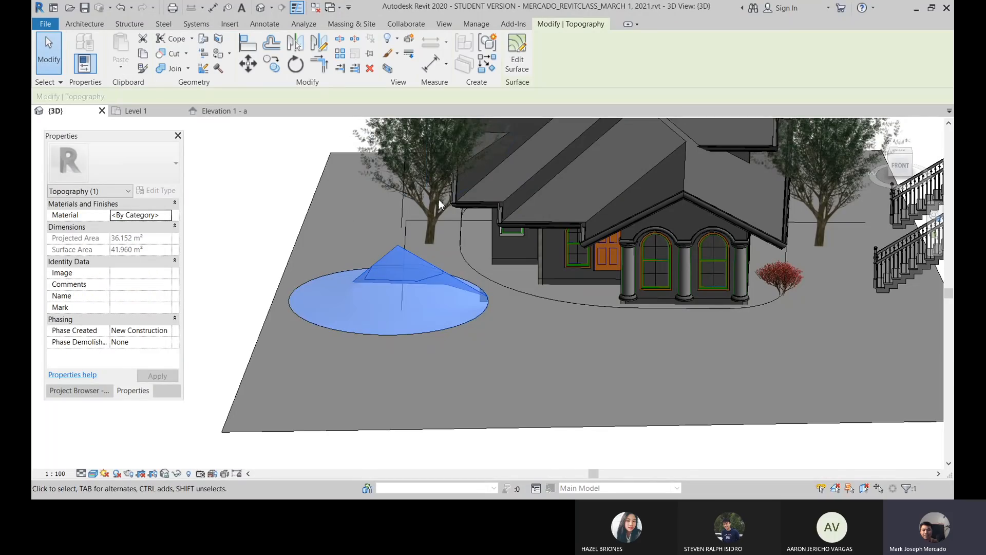
pyautogui.click(277, 215)
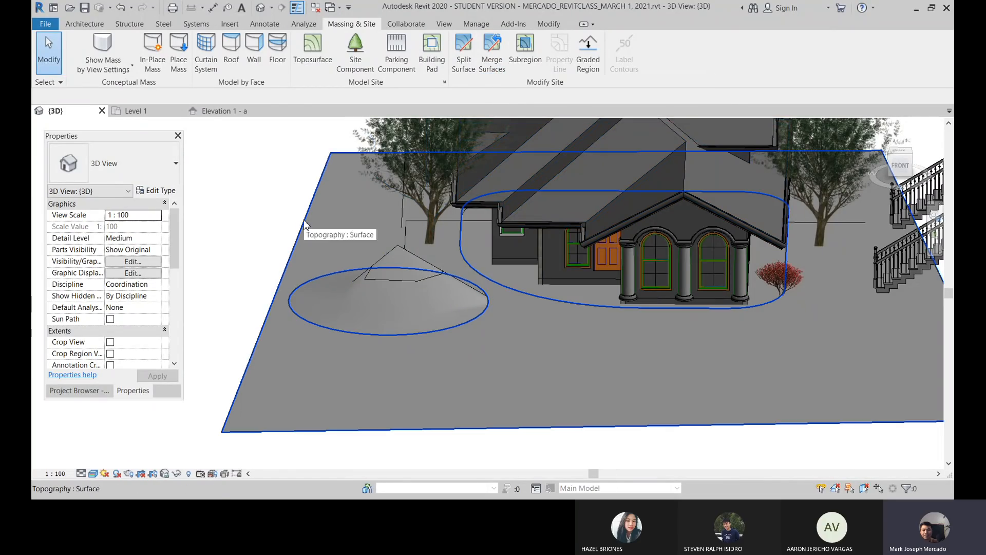
pyautogui.click(493, 69)
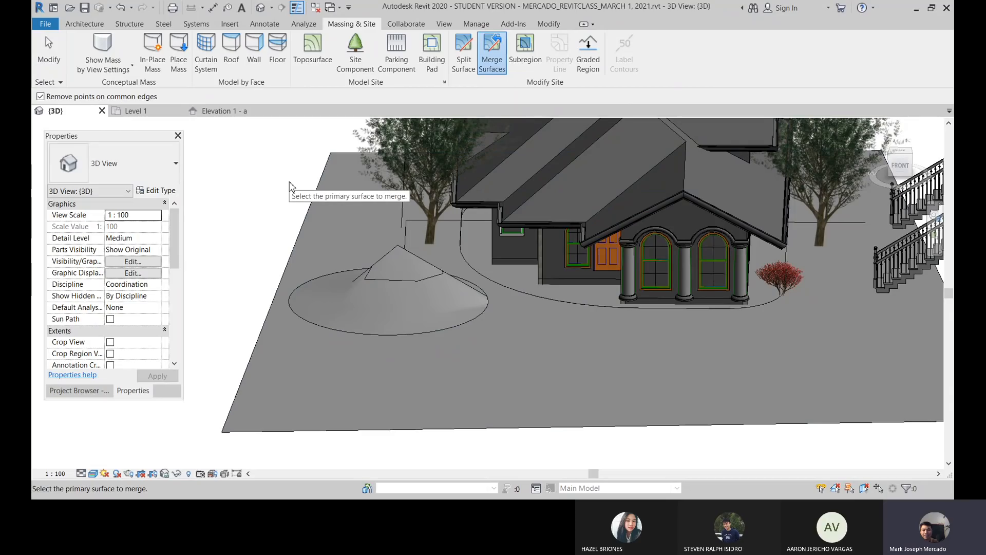
pyautogui.click(324, 171)
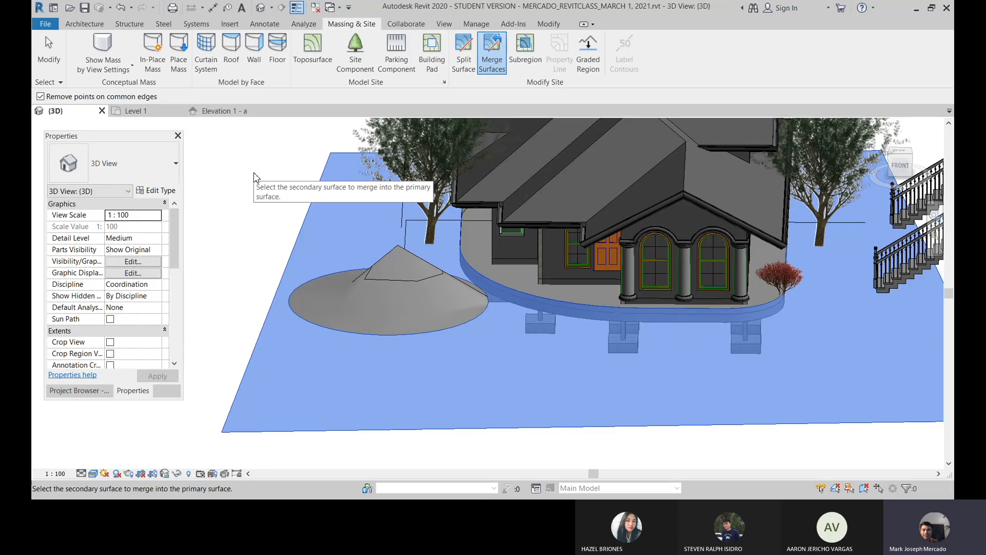
pyautogui.click(354, 273)
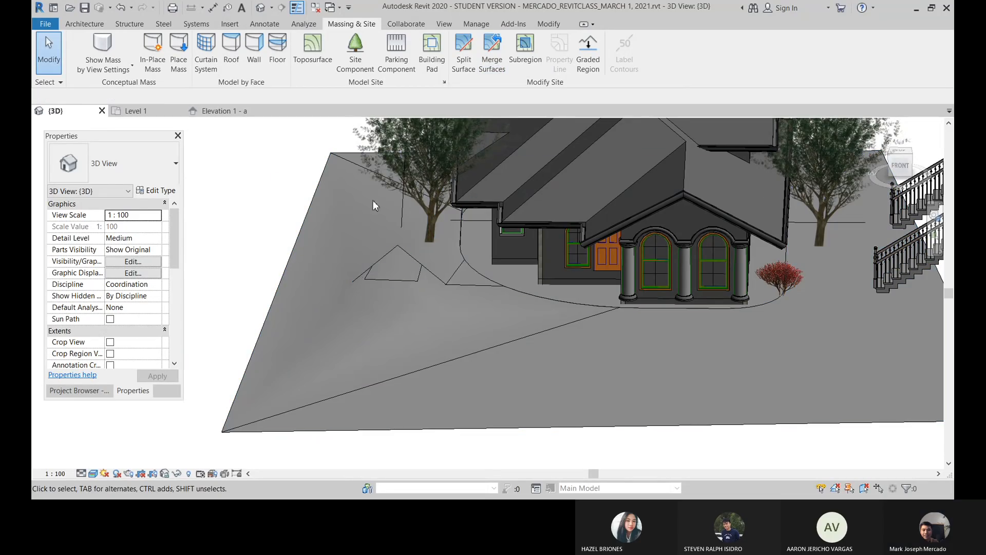
# - Examine the merged terrain around the mound in the 3D view from low and high angles
pyautogui.keyDown('shift'); pyautogui.moveTo(495, 176); pyautogui.dragTo(396, 267, button='middle'); pyautogui.keyUp('shift')
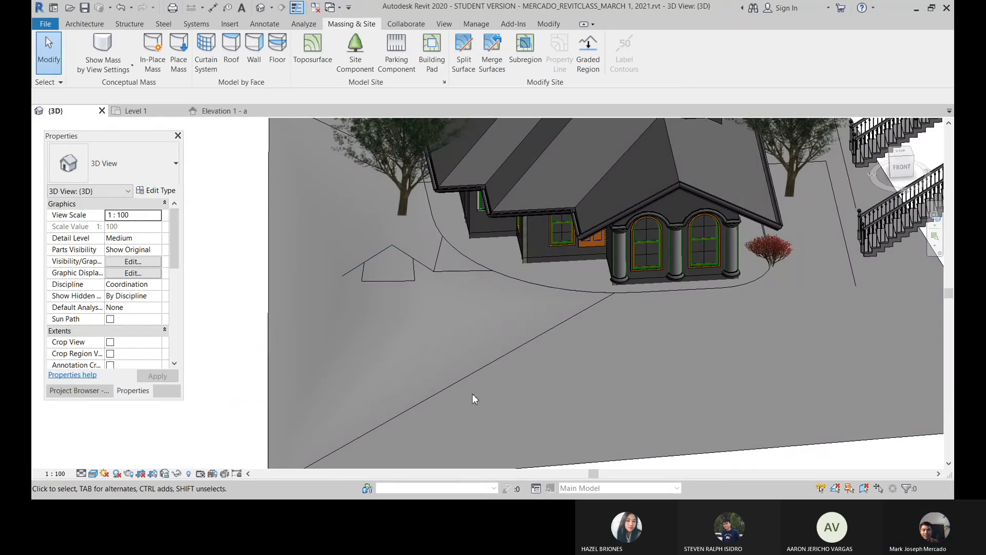
pyautogui.scroll(-5, 463, 370)
pyautogui.keyDown('shift'); pyautogui.moveTo(432, 328); pyautogui.dragTo(379, 218, button='middle'); pyautogui.keyUp('shift')
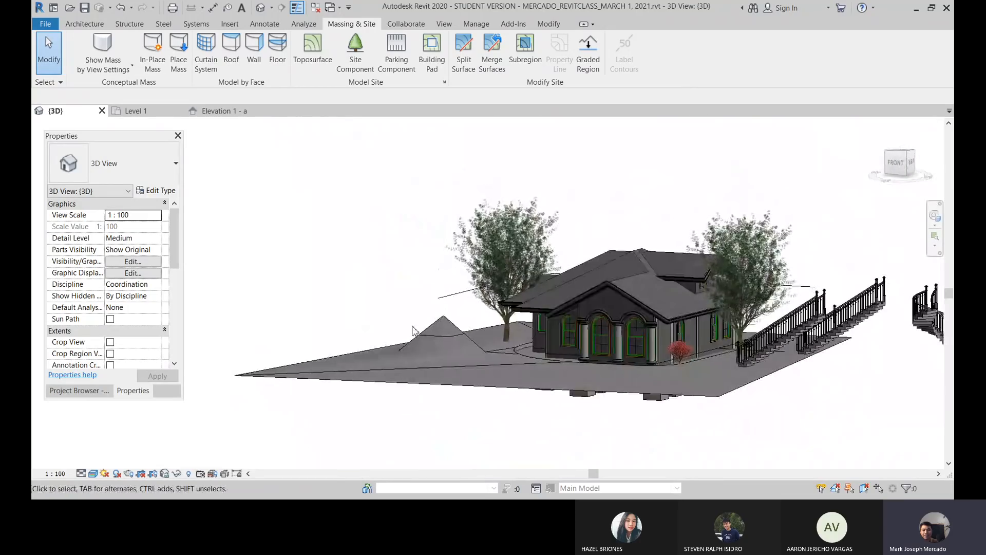
pyautogui.scroll(4, 427, 367)
pyautogui.keyDown('shift'); pyautogui.moveTo(427, 368); pyautogui.dragTo(510, 418, button='middle'); pyautogui.keyUp('shift')
pyautogui.scroll(-6, 383, 334)
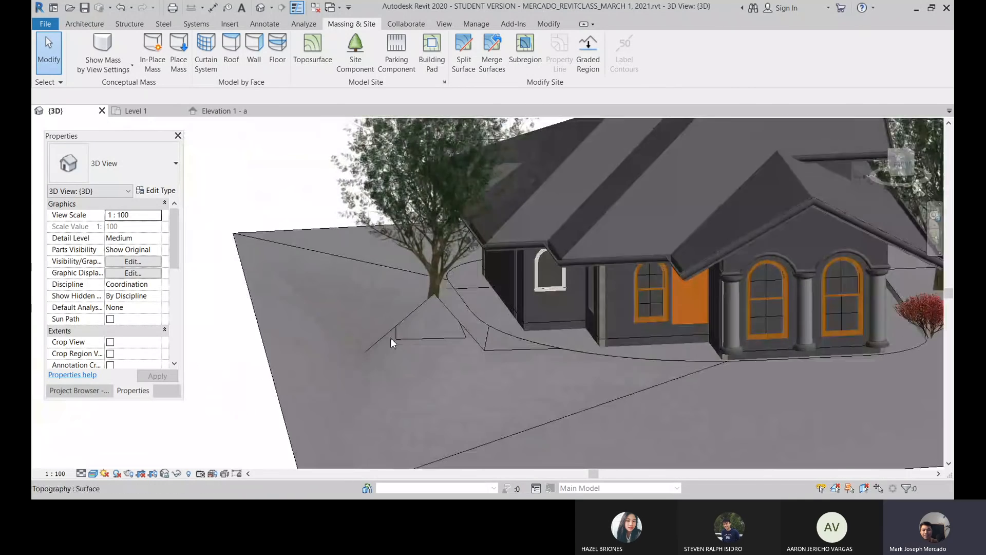
# - Open the merged toposurface for editing, inspect its points in the Level 1 floor plan, and finish the edit
pyautogui.click(368, 297)
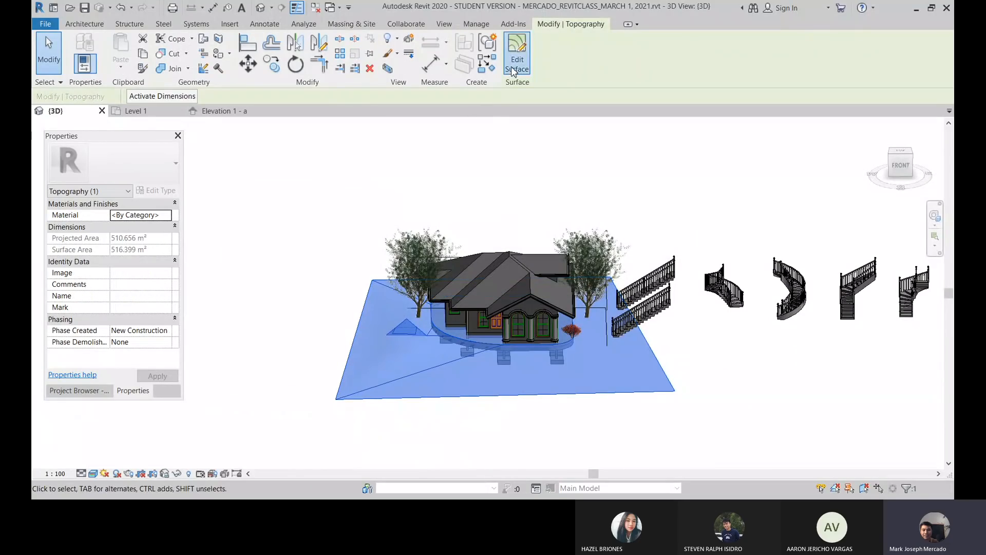
pyautogui.click(517, 52)
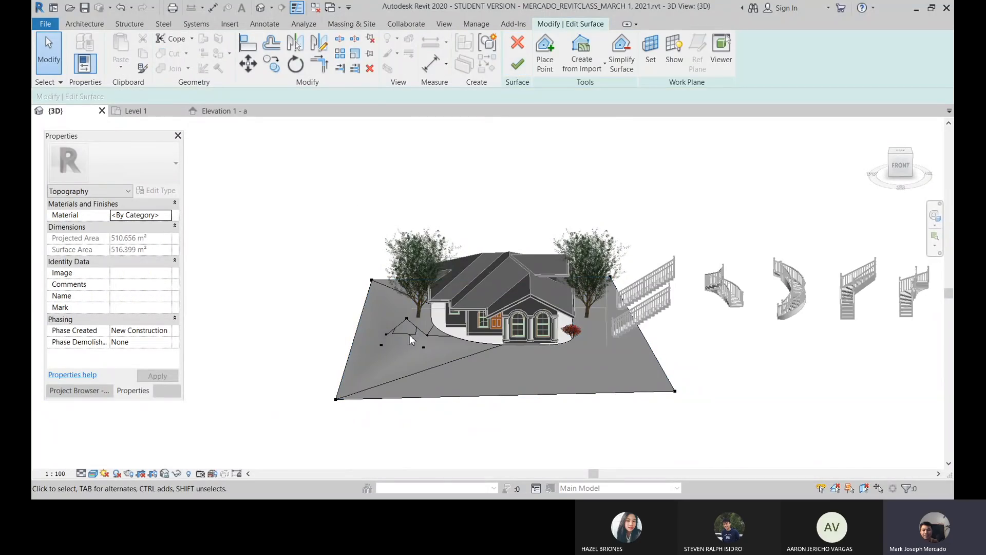
pyautogui.click(74, 391)
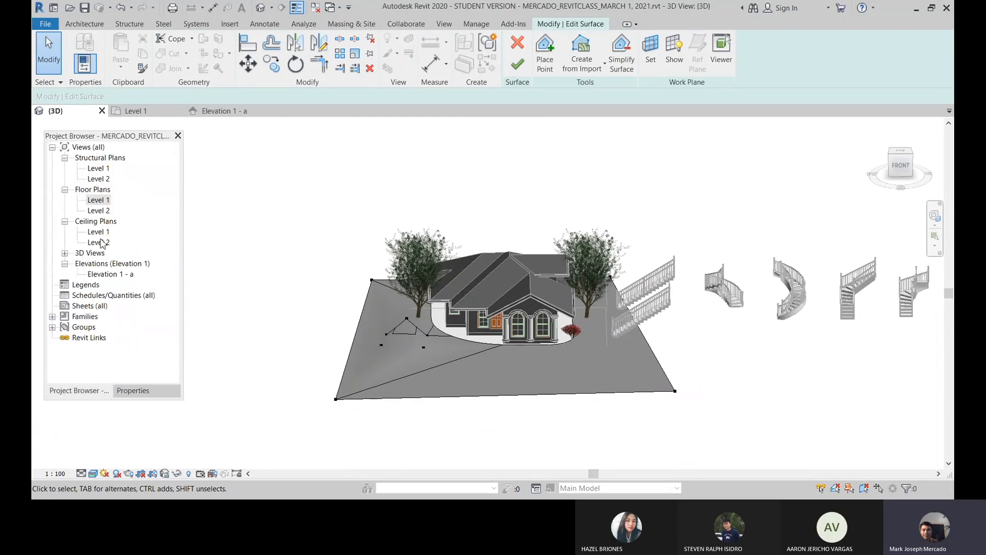
pyautogui.doubleClick(97, 200)
pyautogui.scroll(-5, 409, 237)
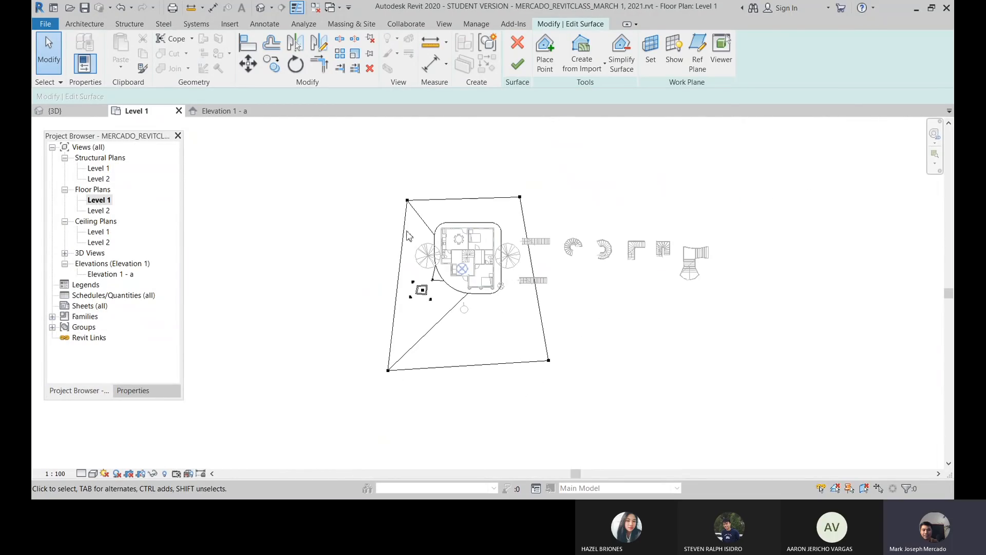
pyautogui.scroll(3, 387, 307)
pyautogui.scroll(4, 384, 317)
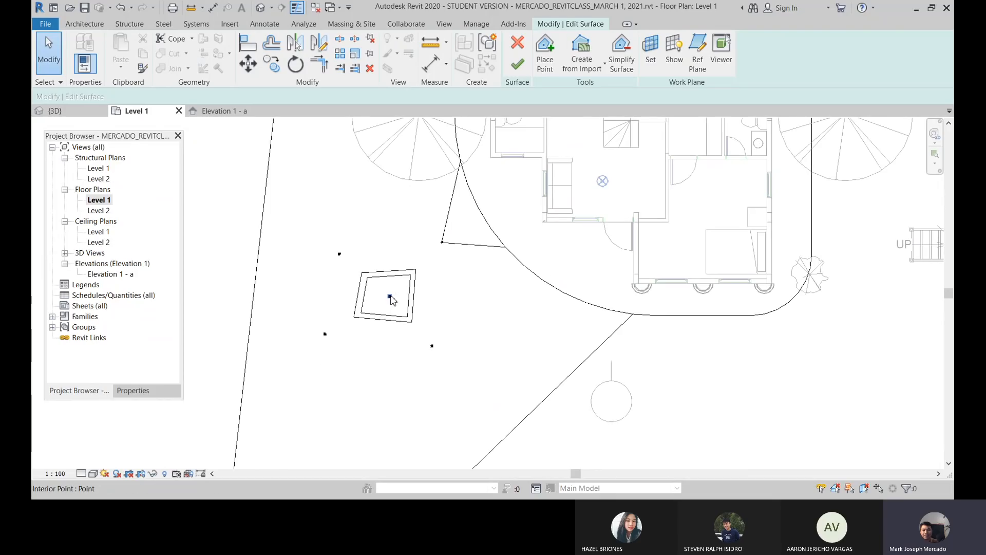
pyautogui.scroll(-3, 394, 300)
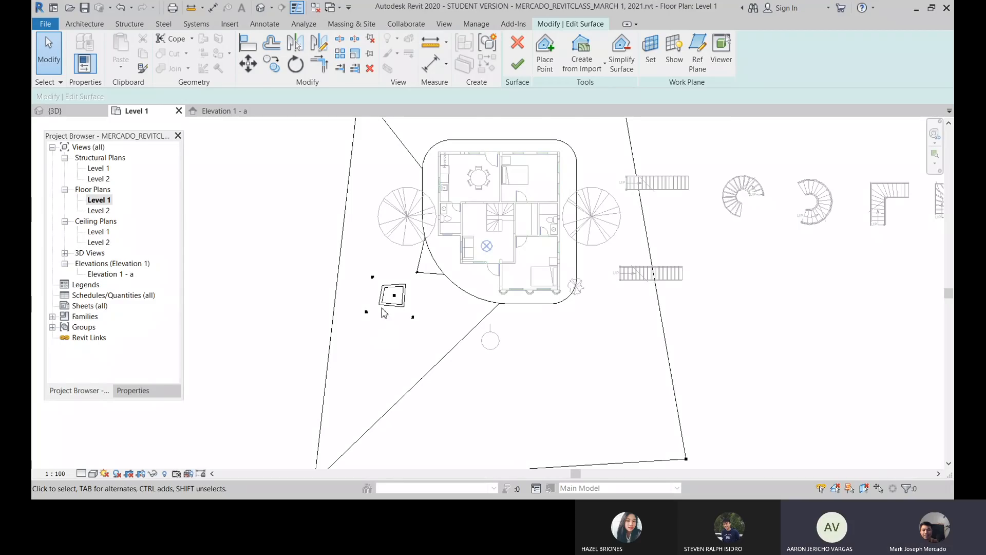
pyautogui.click(519, 66)
# - Start a subregion in the Level 1 plan and sketch a rectangle about 40665 by 6048 mm across the front yard, extending past both site edges
pyautogui.scroll(-2, 436, 127)
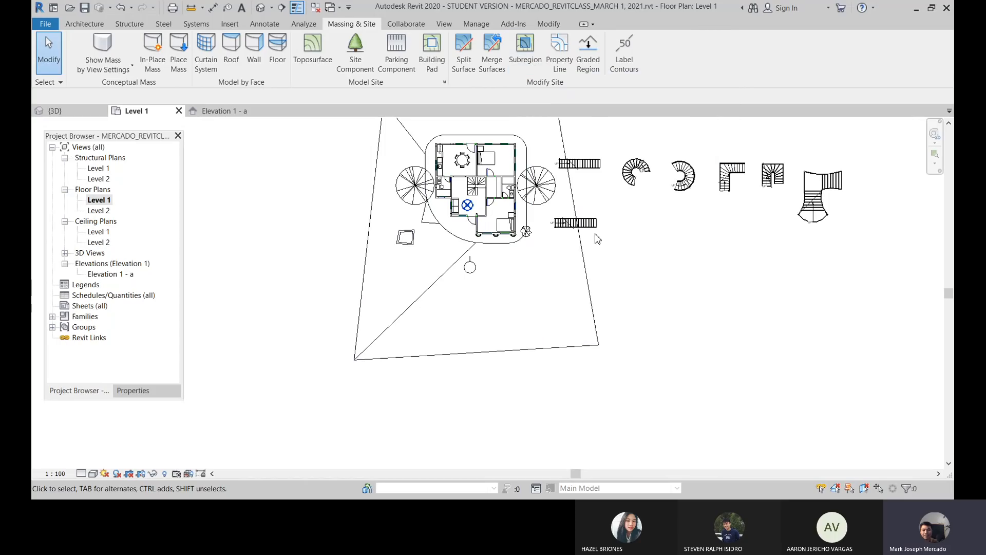
pyautogui.click(525, 59)
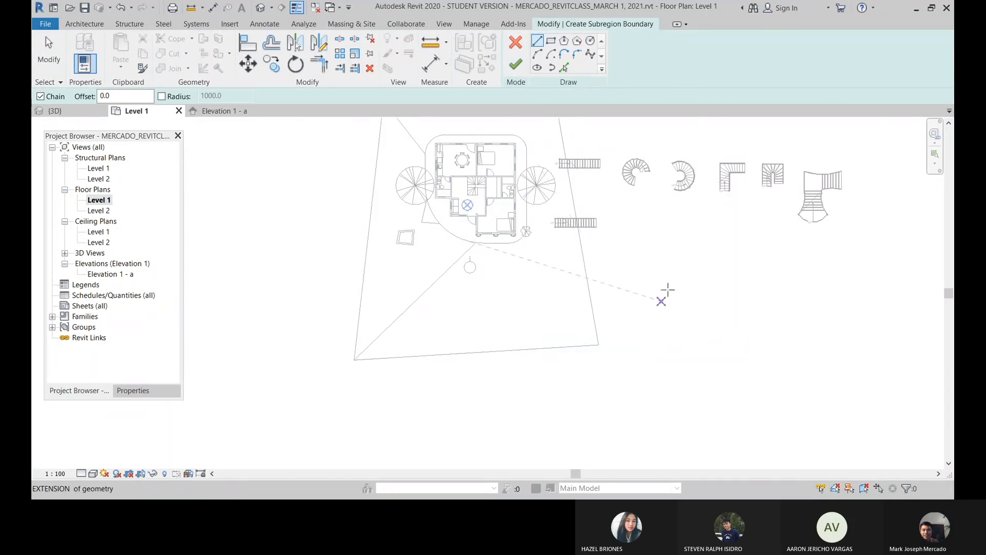
pyautogui.scroll(1, 502, 269)
pyautogui.scroll(1, 277, 269)
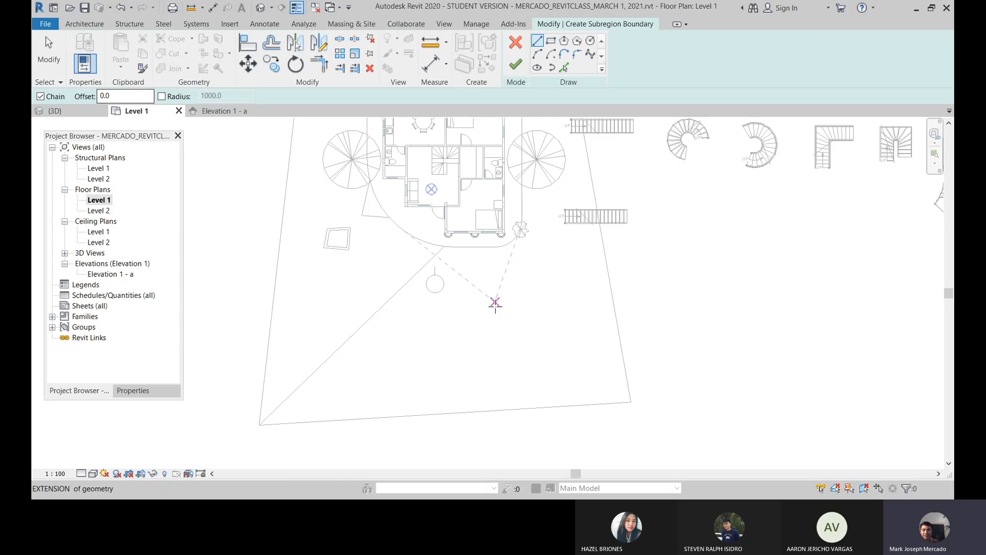
pyautogui.scroll(-2, 493, 308)
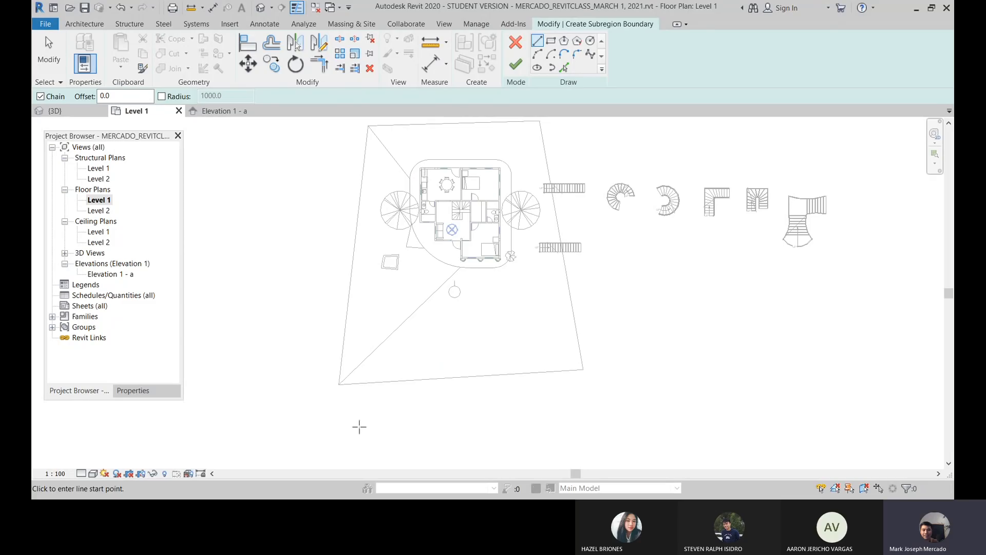
pyautogui.scroll(1, 308, 290)
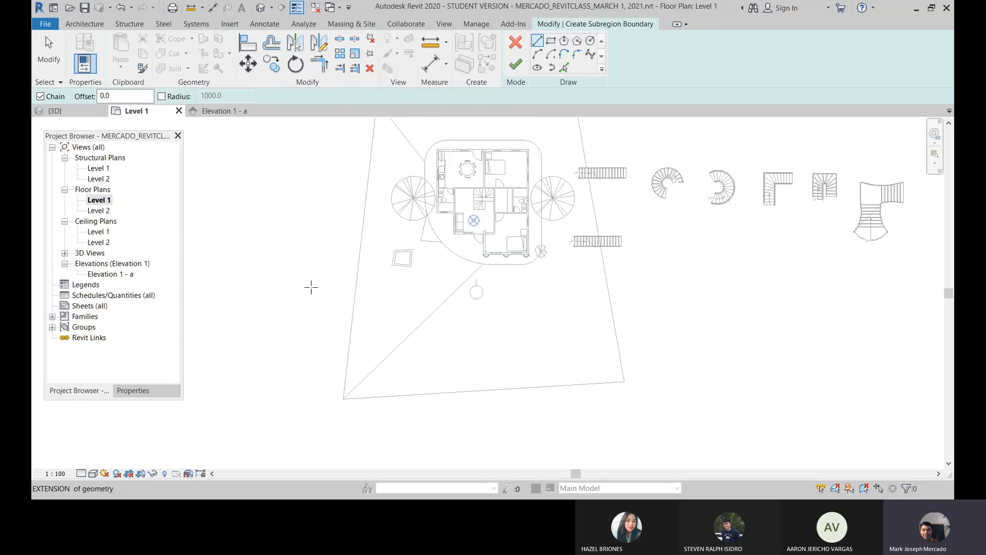
pyautogui.click(551, 41)
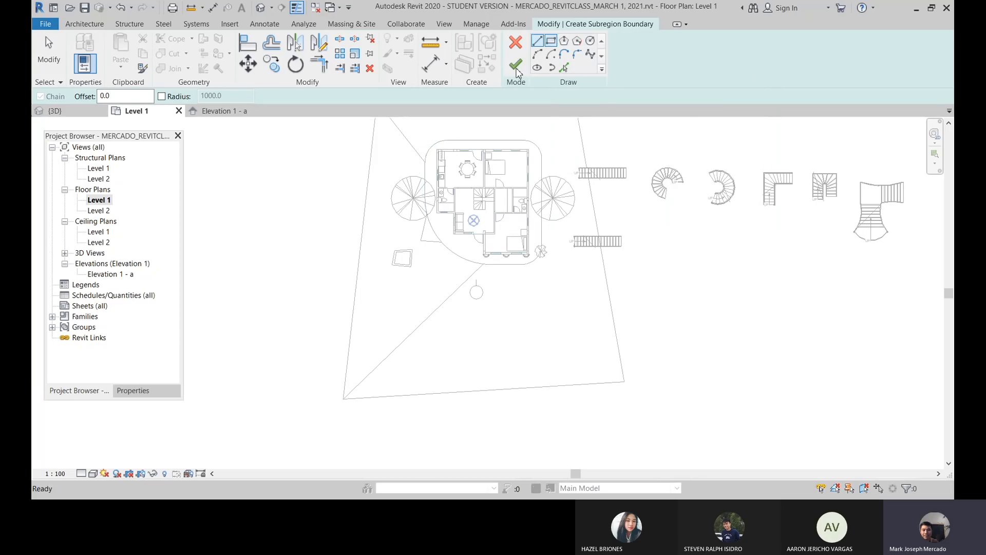
pyautogui.click(296, 312)
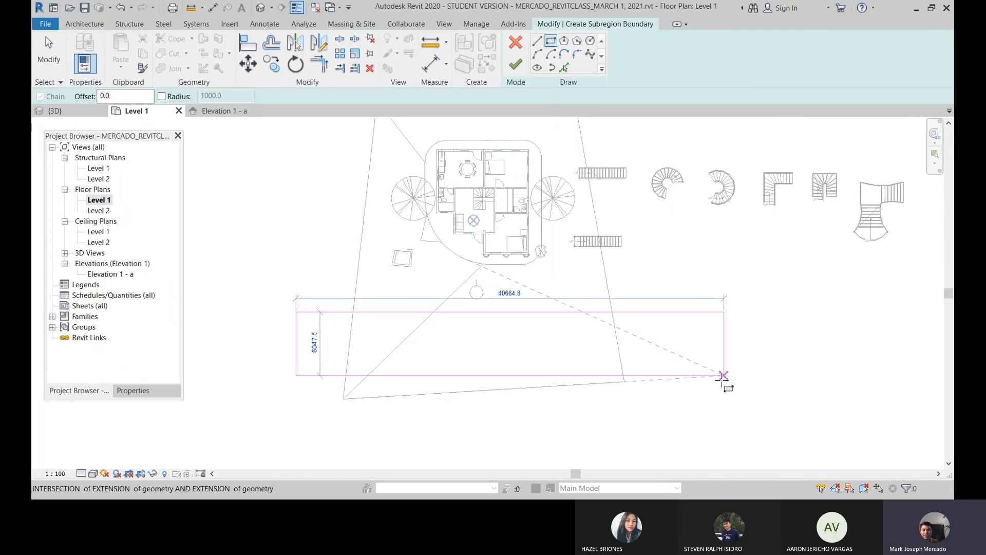
pyautogui.click(724, 376)
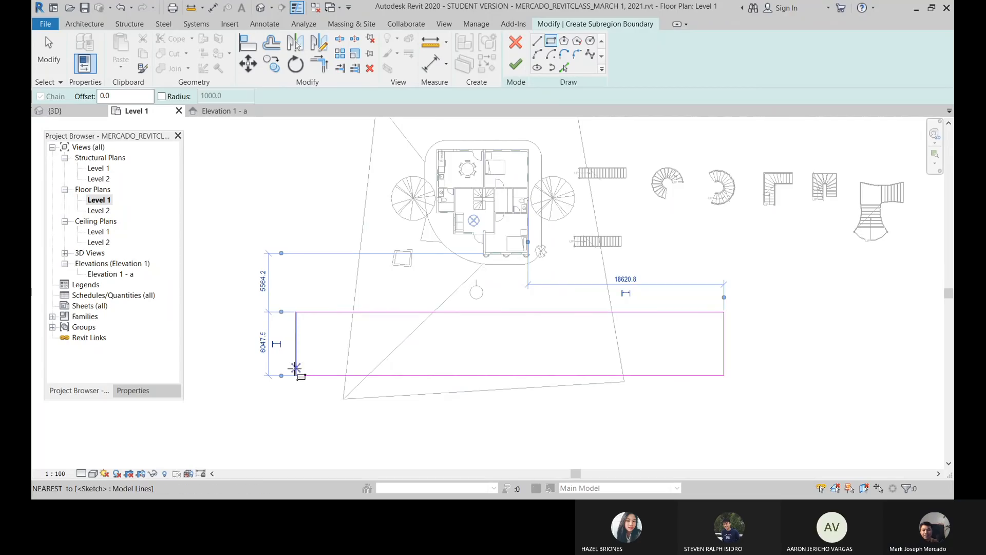
# - Finish the rectangular subregion boundary and show the strip close up in the 3D view
pyautogui.scroll(1, 293, 368)
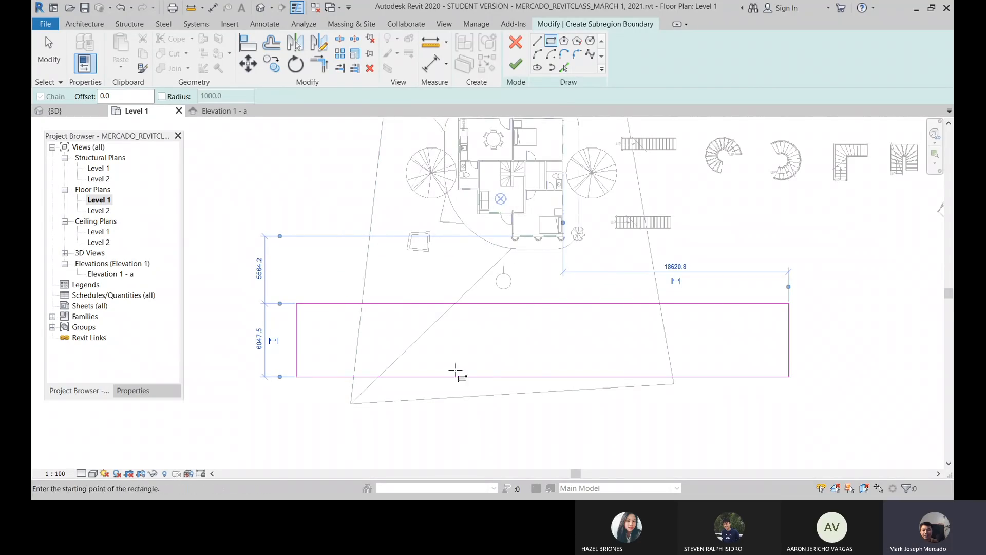
pyautogui.scroll(3, 674, 384)
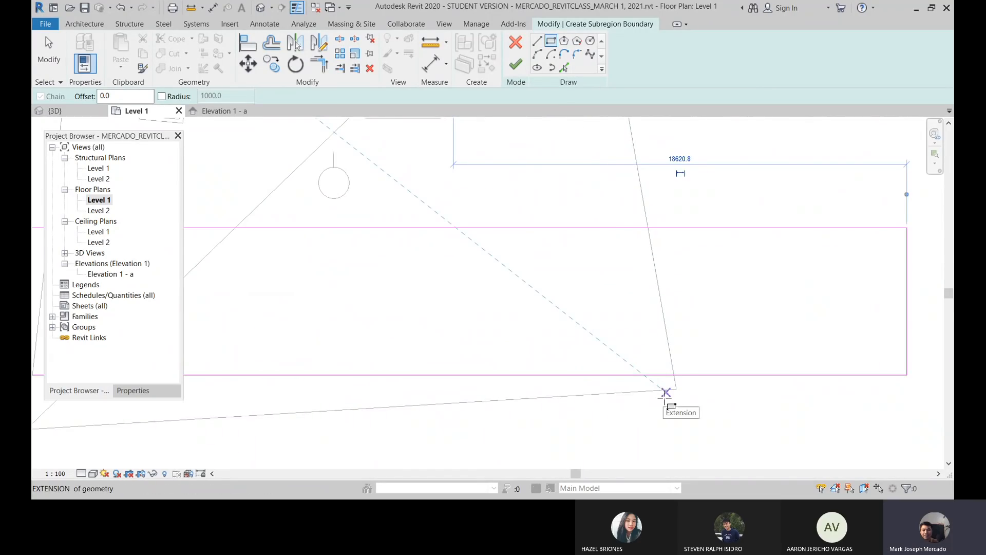
pyautogui.scroll(-3, 538, 333)
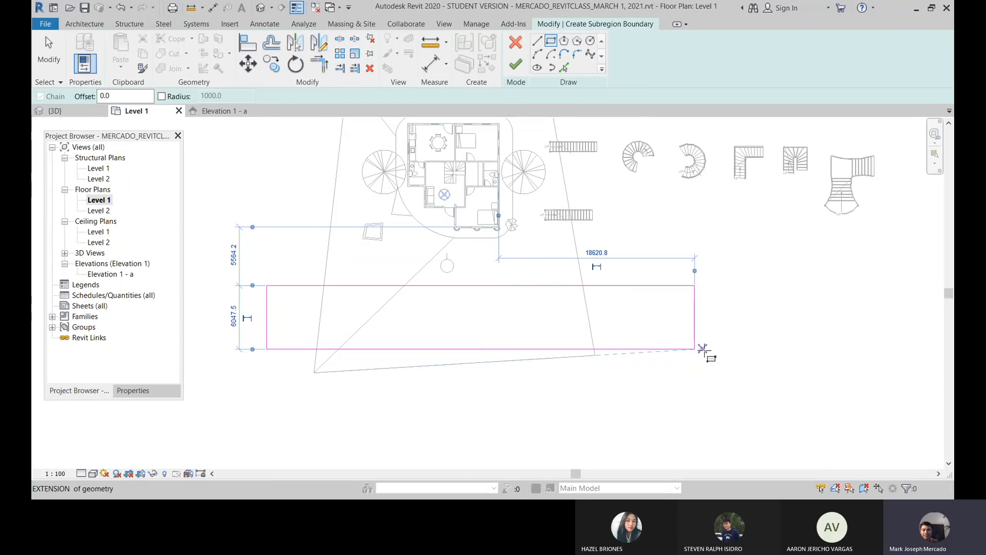
pyautogui.click(516, 64)
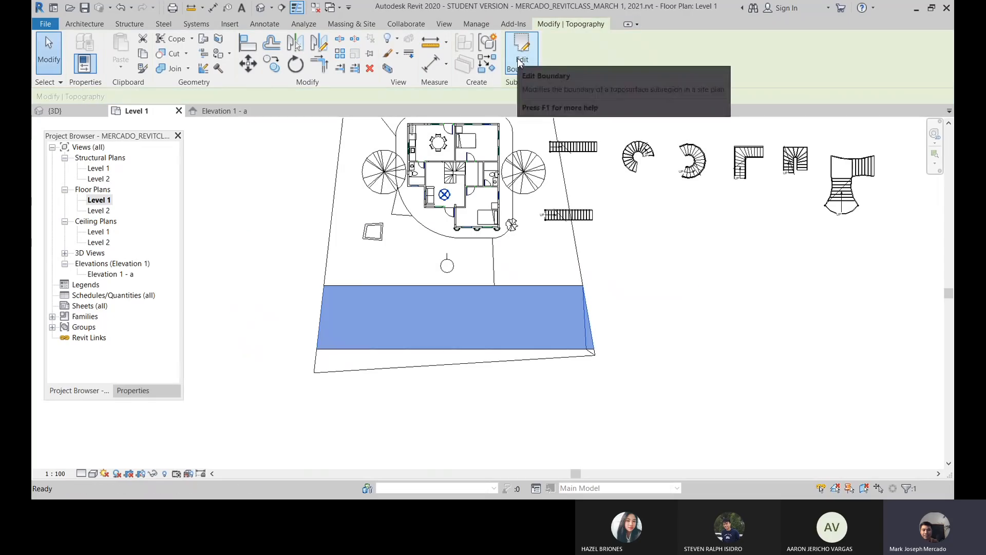
pyautogui.click(261, 13)
pyautogui.keyDown('shift'); pyautogui.moveTo(554, 354); pyautogui.dragTo(572, 319, button='middle'); pyautogui.keyUp('shift')
pyautogui.click(576, 323)
pyautogui.scroll(3, 481, 378)
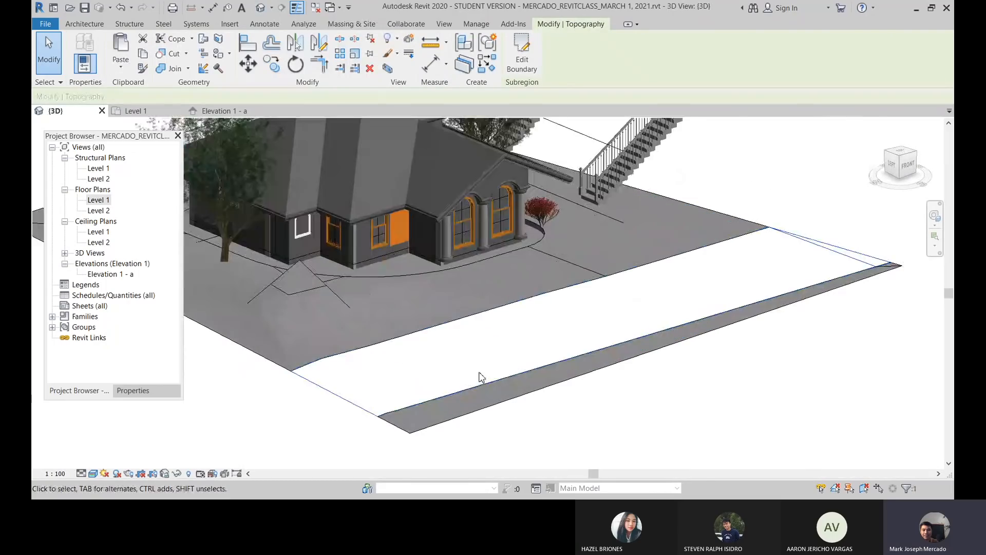
# - Edit the front-yard subregion's boundary in the Level 1 plan, sketching three connected lines from its upper edge as a branch about 10.8 m long beside the house
pyautogui.scroll(-3, 341, 318)
pyautogui.scroll(2, 371, 326)
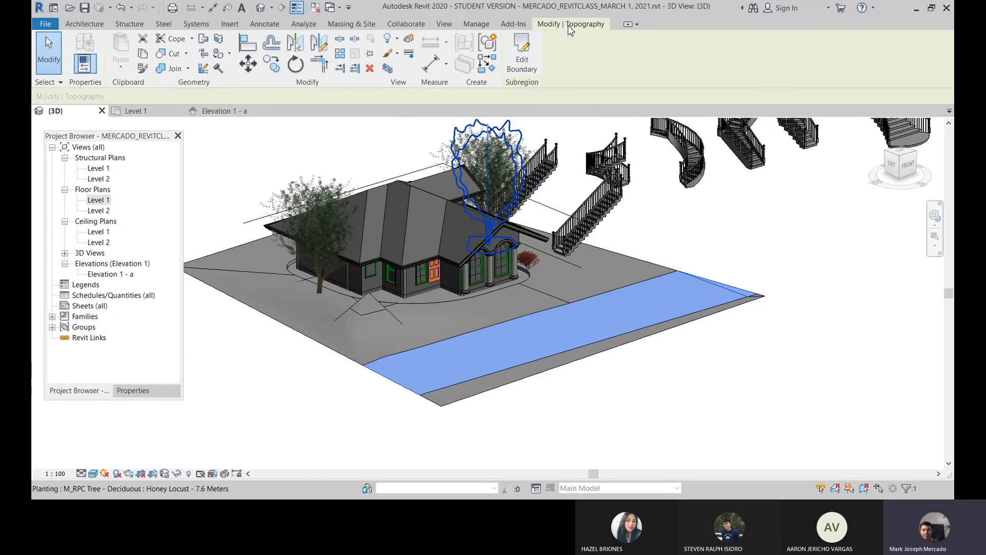
pyautogui.click(534, 66)
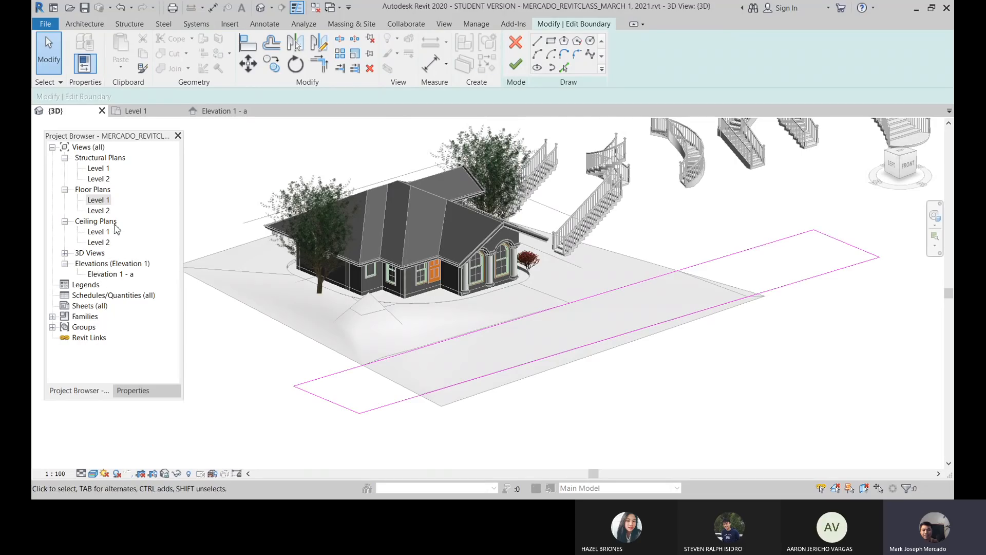
pyautogui.doubleClick(98, 200)
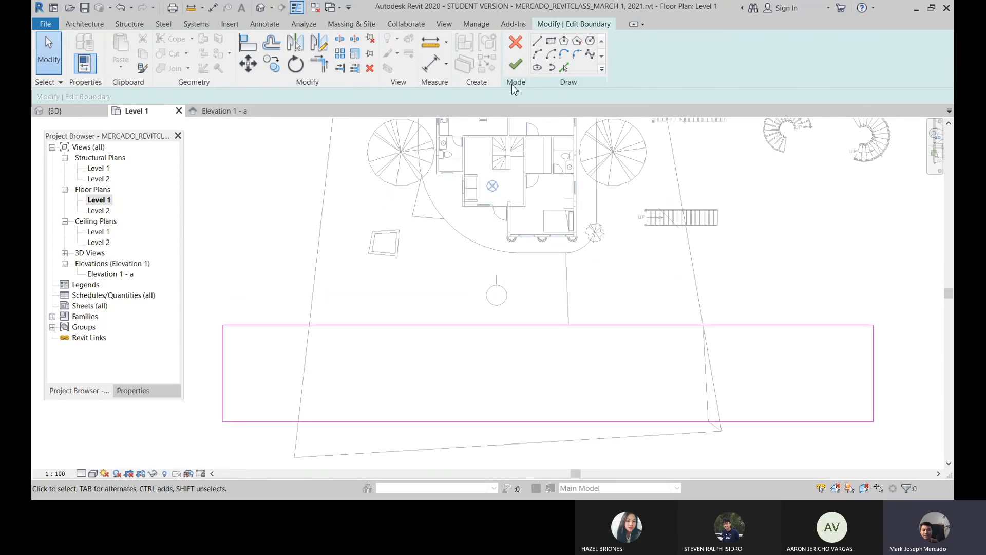
pyautogui.click(537, 41)
pyautogui.click(354, 324)
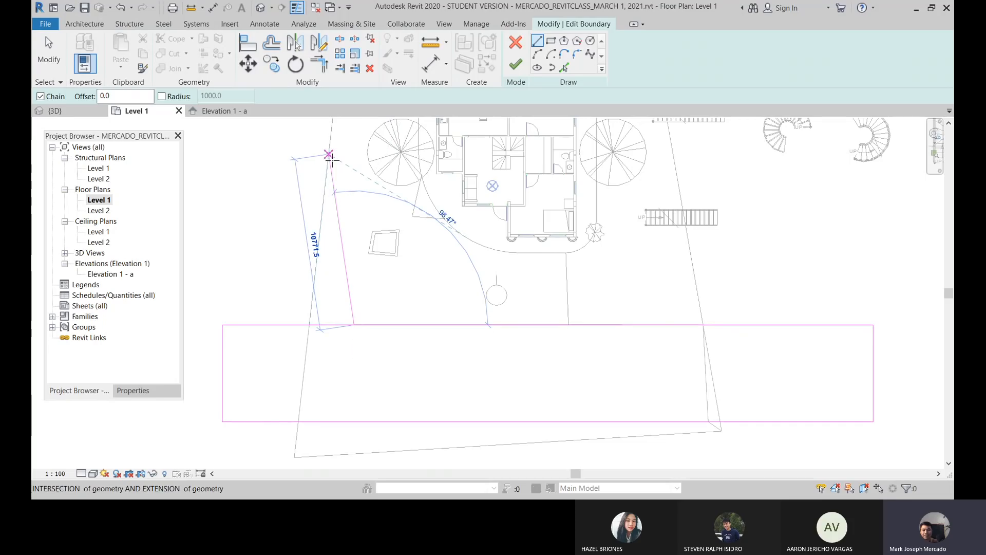
pyautogui.click(333, 156)
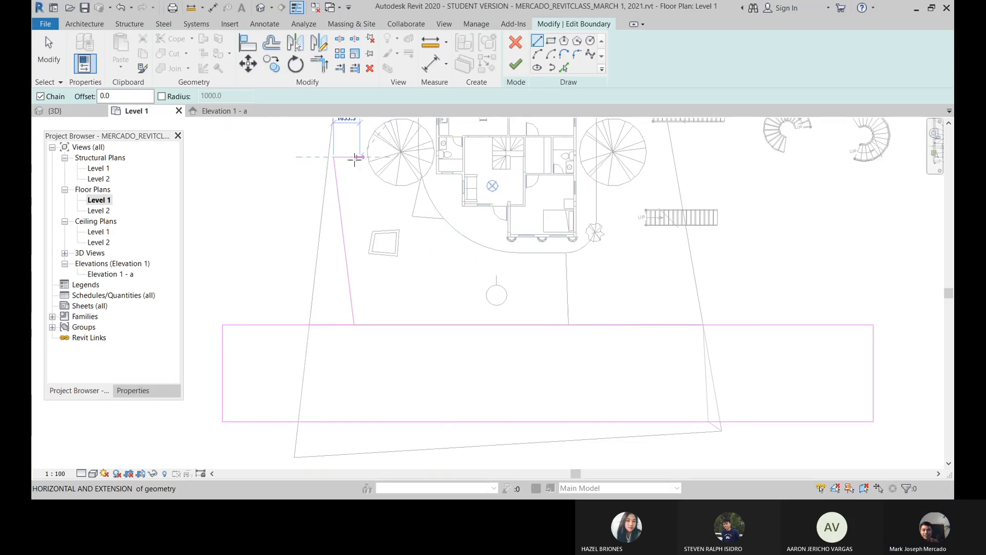
pyautogui.click(388, 148)
pyautogui.click(430, 326)
pyautogui.press('Escape')
pyautogui.press('Escape')
# - Trim away the strip's edge segment between the two branch lines to form one closed loop, and finish the subregion boundary
pyautogui.press('s')
pyautogui.press('l')
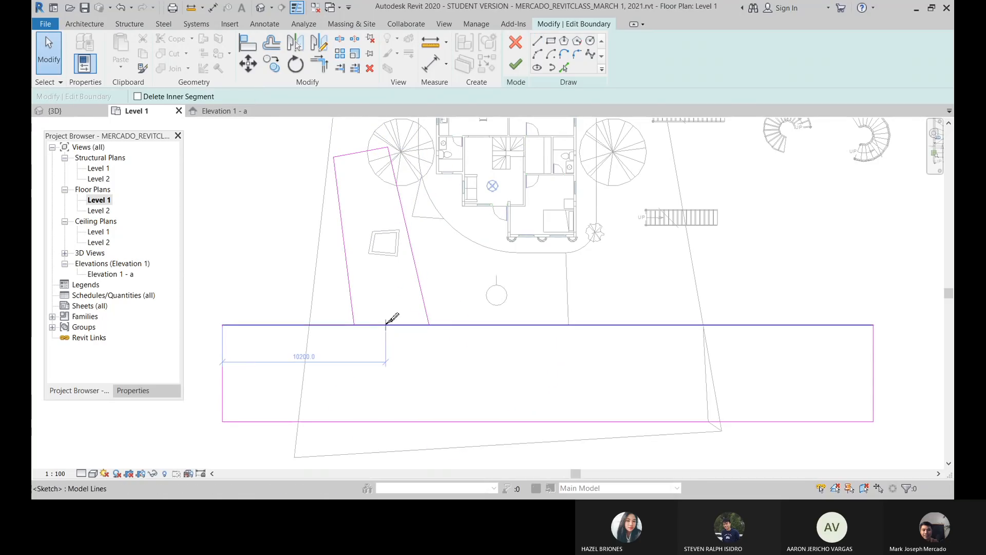
pyautogui.press('Escape')
pyautogui.press('t')
pyautogui.press('r')
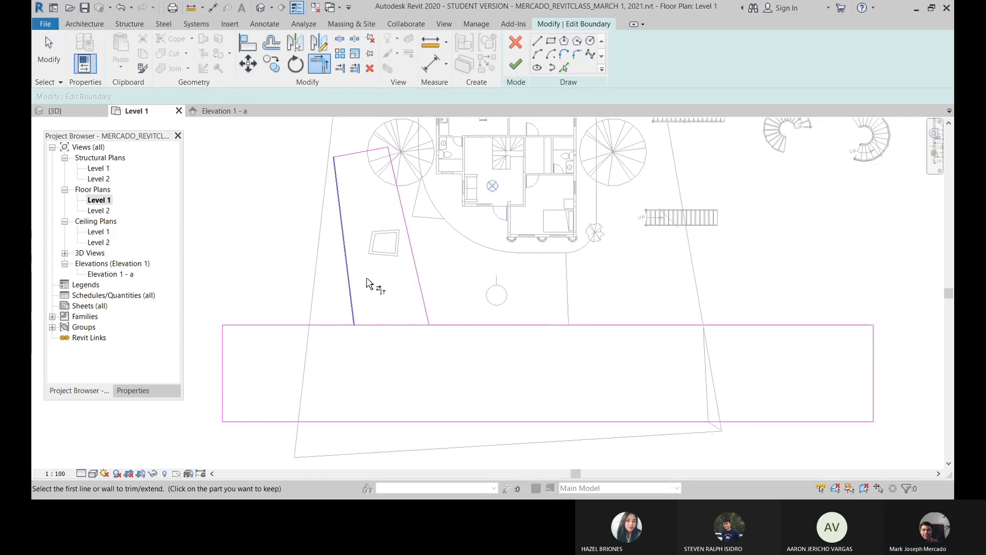
pyautogui.click(343, 325)
pyautogui.click(352, 313)
pyautogui.click(423, 301)
pyautogui.click(458, 325)
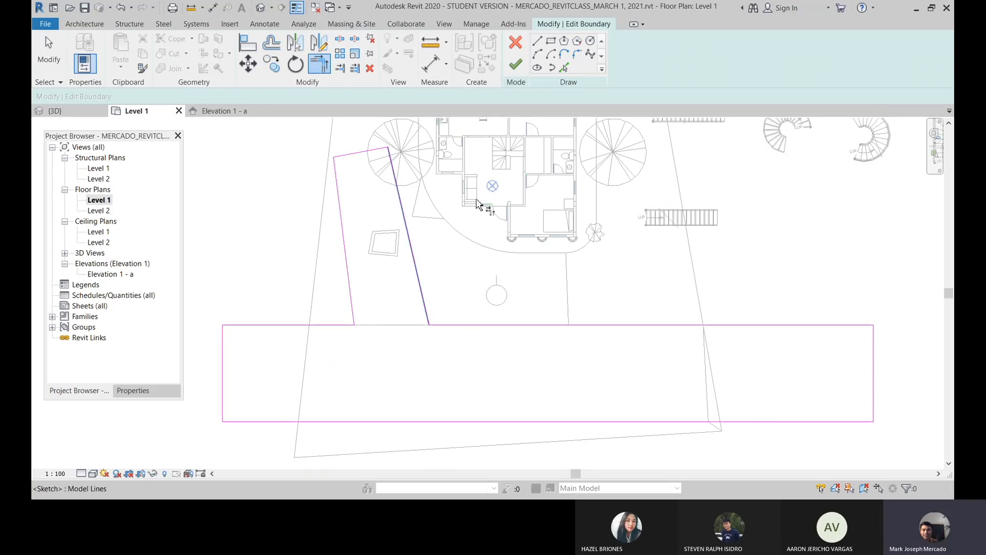
pyautogui.click(515, 64)
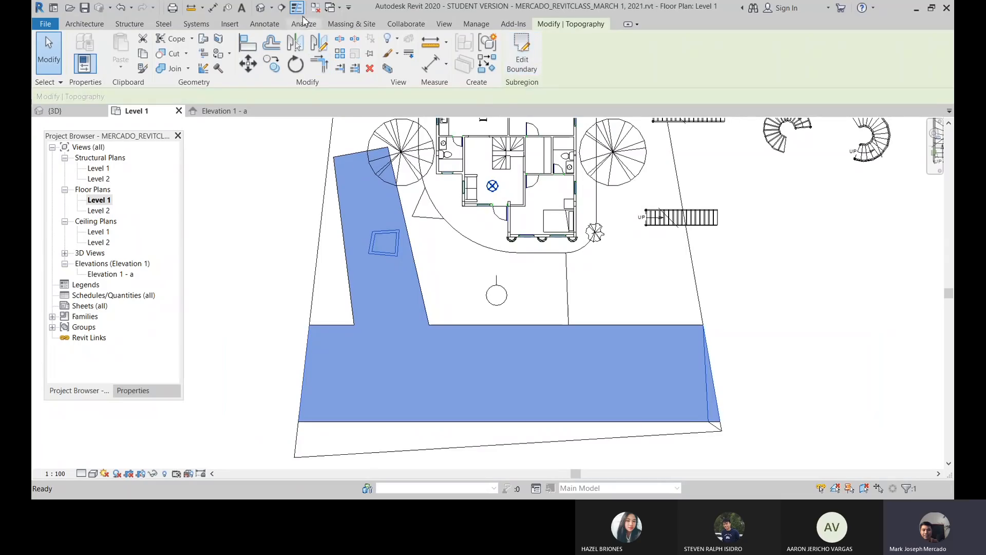
# - Examine in the 3D view how the extended subregion follows the terrain and the mound, from several low and high angles
pyautogui.click(261, 7)
pyautogui.press('Escape')
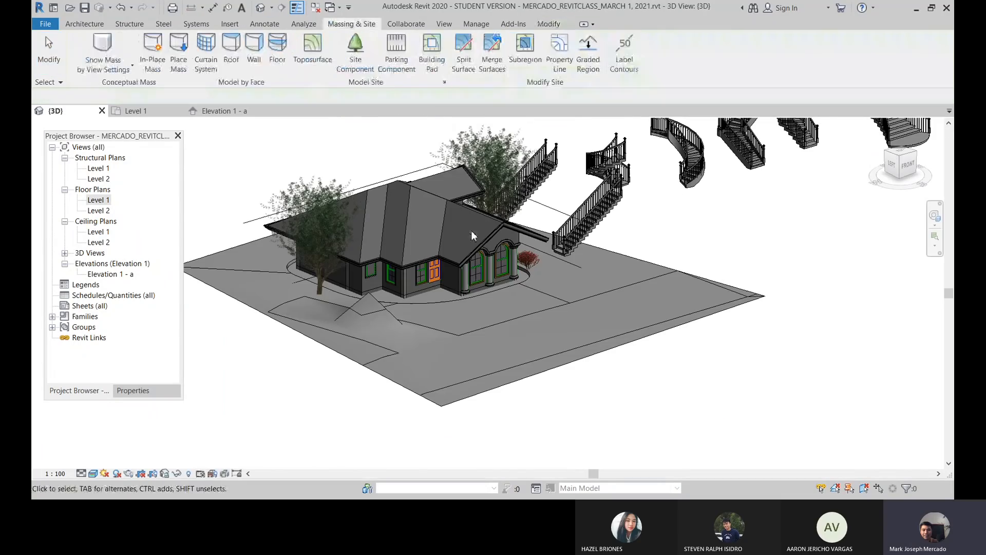
pyautogui.scroll(3, 372, 340)
pyautogui.scroll(-3, 566, 352)
pyautogui.keyDown('shift'); pyautogui.moveTo(566, 353); pyautogui.dragTo(396, 328, button='middle'); pyautogui.keyUp('shift')
pyautogui.scroll(3, 396, 326)
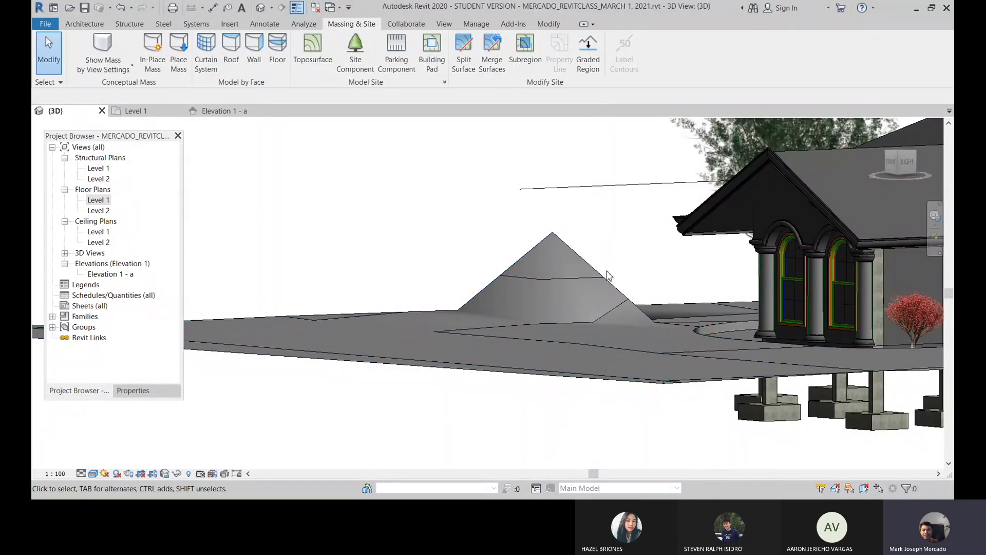
pyautogui.scroll(-3, 447, 282)
pyautogui.keyDown('shift'); pyautogui.moveTo(447, 282); pyautogui.dragTo(402, 270, button='middle'); pyautogui.keyUp('shift')
pyautogui.scroll(5, 468, 322)
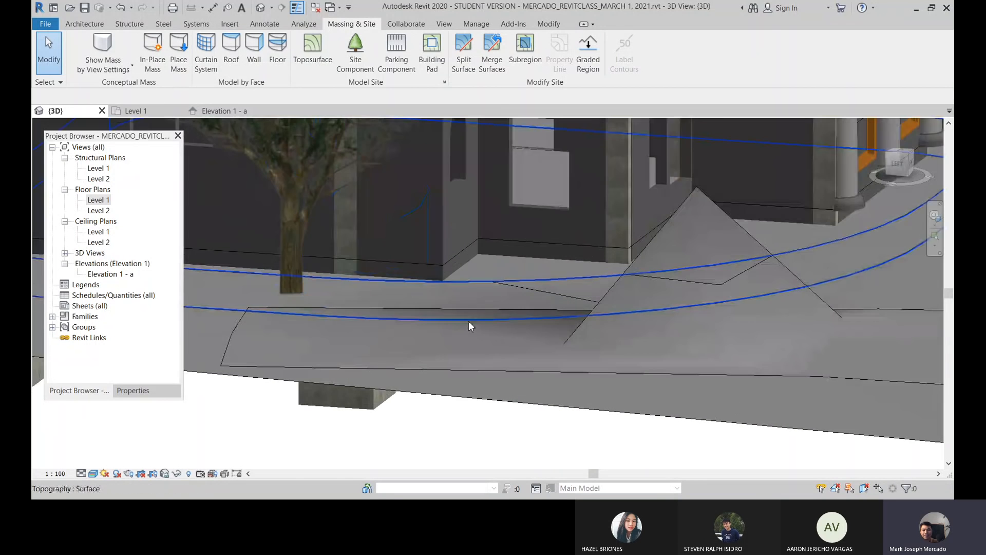
pyautogui.scroll(-5, 439, 304)
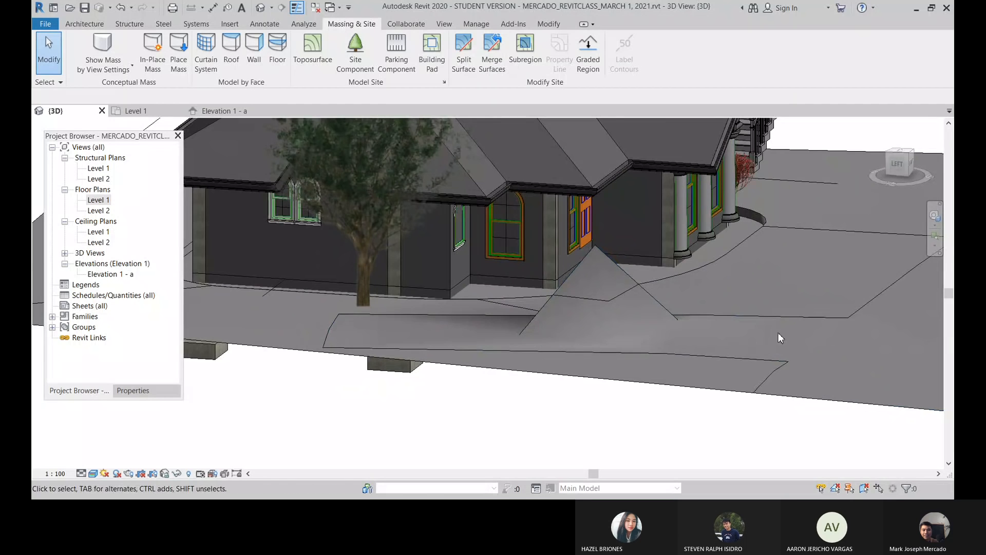
pyautogui.scroll(-2, 568, 334)
pyautogui.scroll(-2, 568, 334)
pyautogui.keyDown('shift'); pyautogui.moveTo(567, 334); pyautogui.dragTo(359, 296, button='middle'); pyautogui.keyUp('shift')
pyautogui.scroll(-3, 331, 309)
pyautogui.scroll(5, 416, 305)
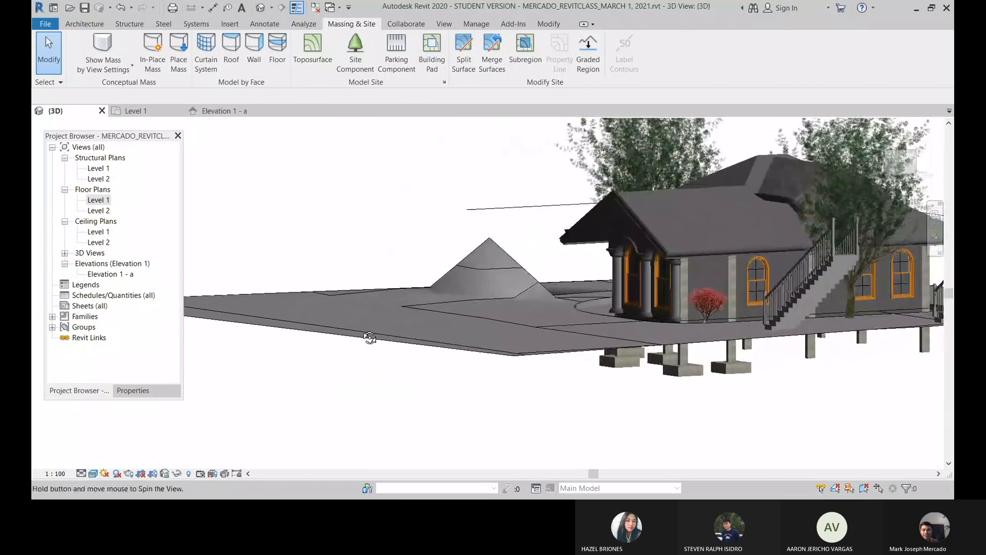
pyautogui.scroll(5, 536, 285)
pyautogui.keyDown('shift'); pyautogui.moveTo(536, 285); pyautogui.dragTo(445, 401, button='middle'); pyautogui.keyUp('shift')
pyautogui.scroll(3, 458, 326)
# - Select the road-like subregion in the 3D view and inspect its extent over the mound and around the house
pyautogui.click(458, 318)
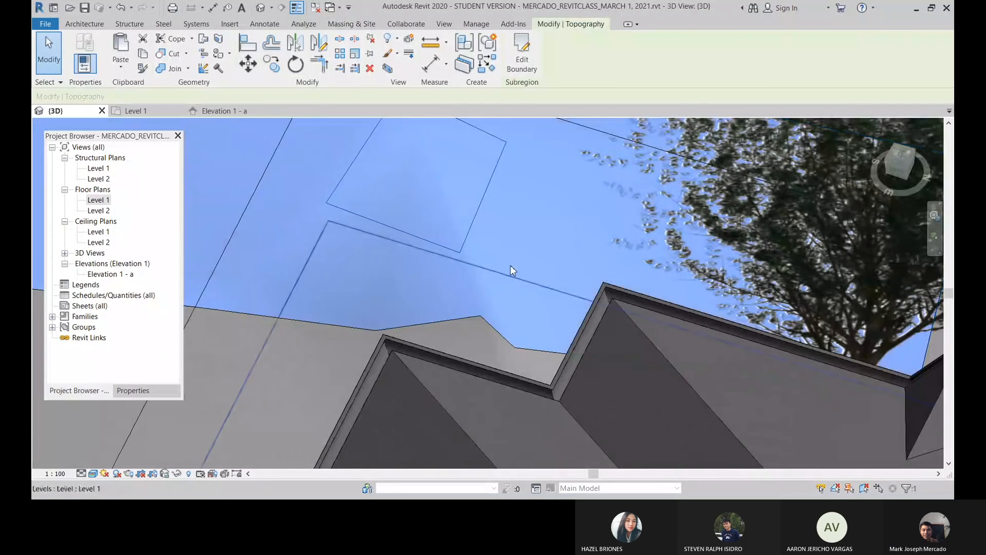
pyautogui.keyDown('shift'); pyautogui.moveTo(510, 265); pyautogui.dragTo(442, 298, button='middle'); pyautogui.keyUp('shift')
pyautogui.scroll(3, 438, 297)
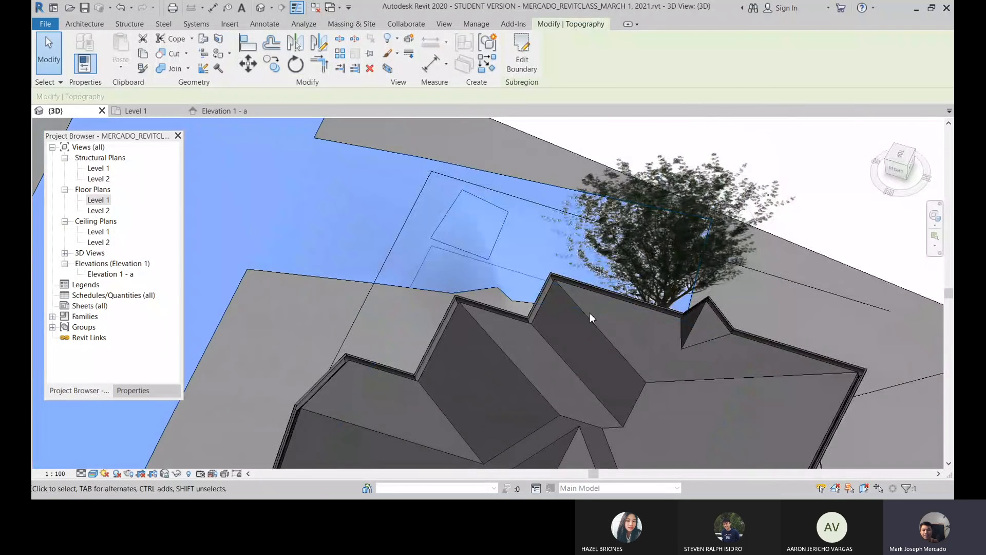
pyautogui.keyDown('shift'); pyautogui.moveTo(421, 272); pyautogui.dragTo(493, 201, button='middle'); pyautogui.keyUp('shift')
pyautogui.scroll(-4, 381, 188)
pyautogui.scroll(3, 381, 184)
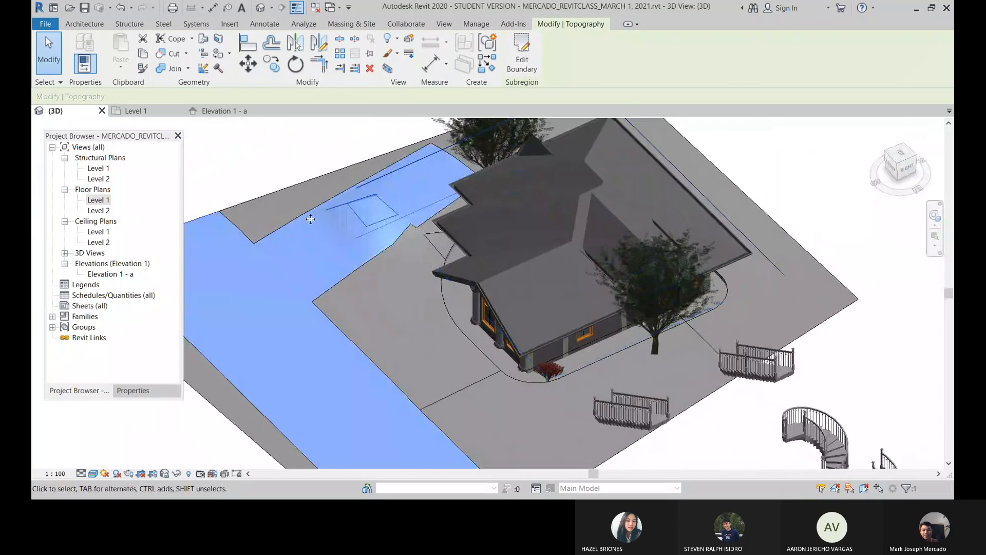
pyautogui.keyDown('shift'); pyautogui.moveTo(417, 252); pyautogui.dragTo(351, 307, button='middle'); pyautogui.keyUp('shift')
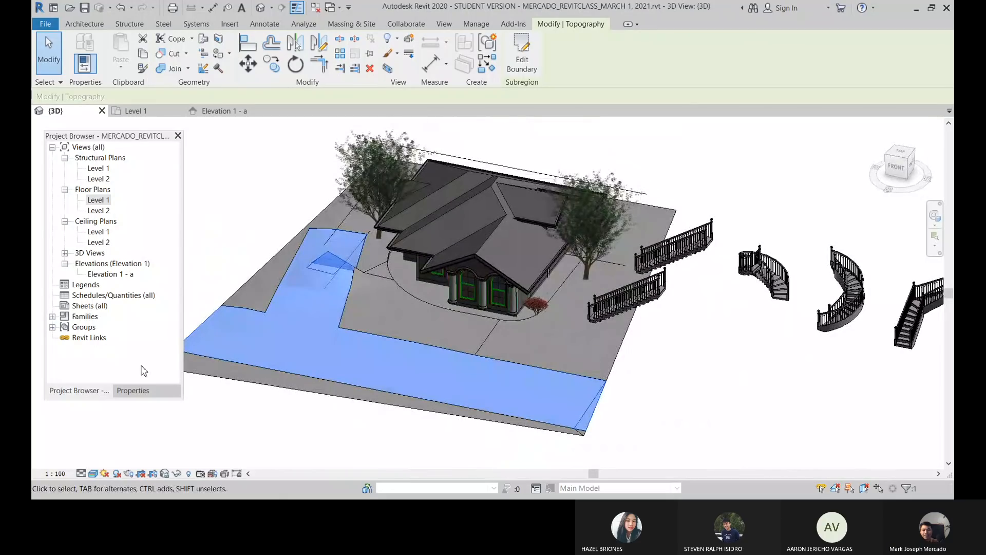
# - Show the selected subregion's properties, including its material, and check the surrounding toposurface as a separate selection
pyautogui.click(135, 390)
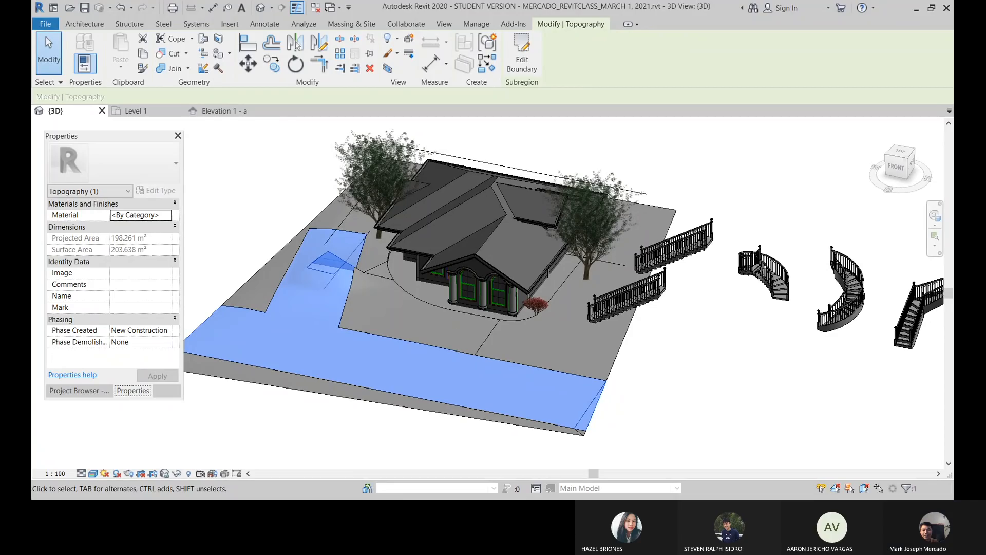
pyautogui.press('Escape')
pyautogui.scroll(4, 276, 278)
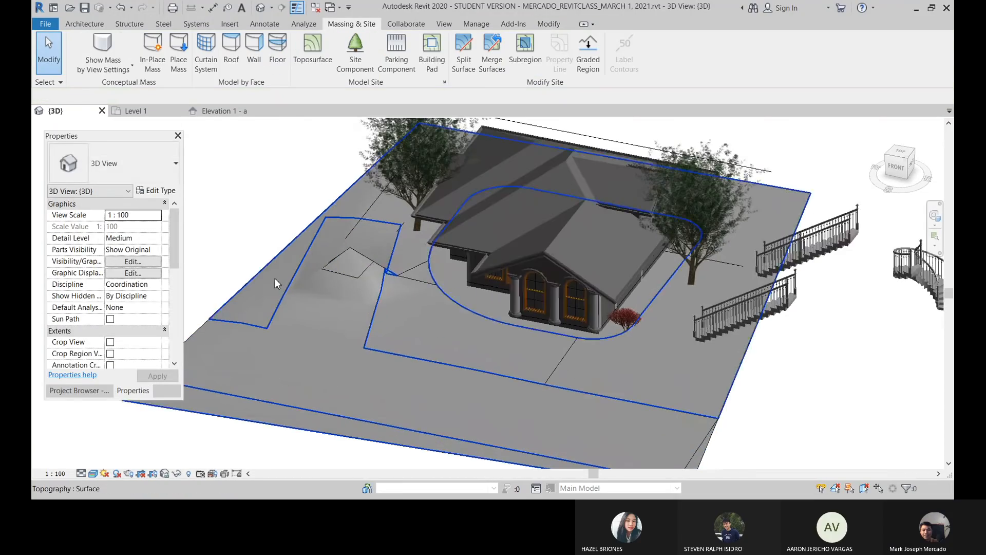
pyautogui.click(288, 297)
pyautogui.press('Escape')
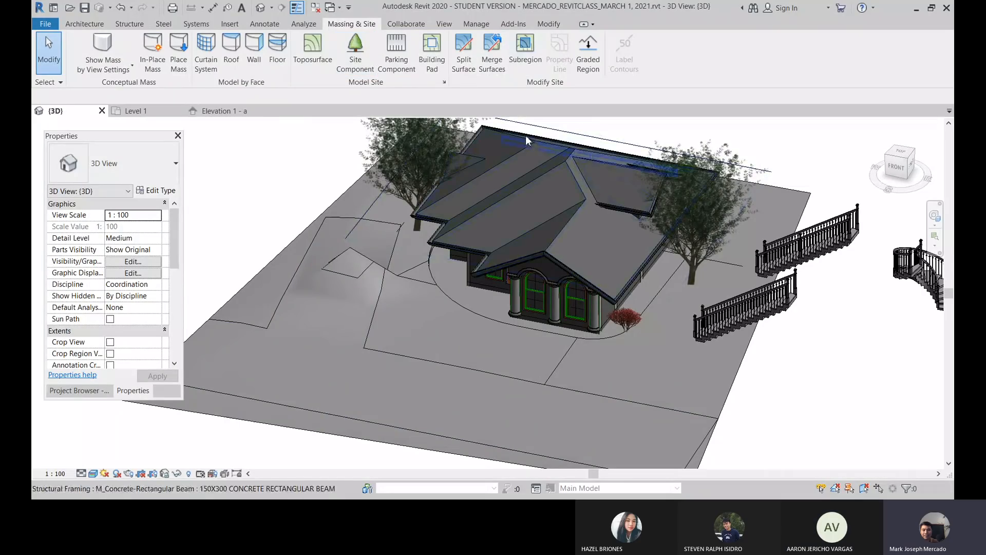
# - Open the Level 1 floor plan and start a property line with the create-by-sketching method
pyautogui.click(89, 392)
pyautogui.doubleClick(98, 199)
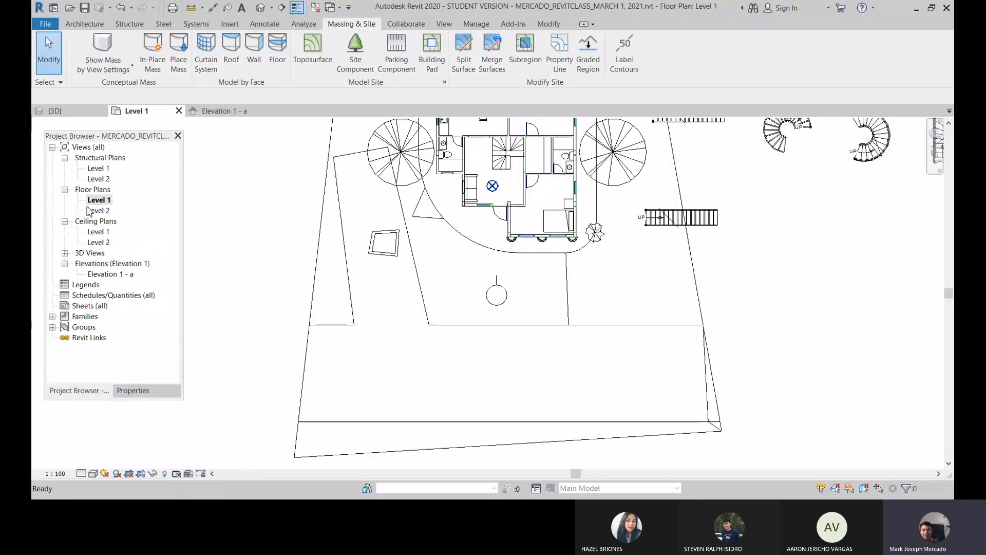
pyautogui.scroll(-2, 383, 339)
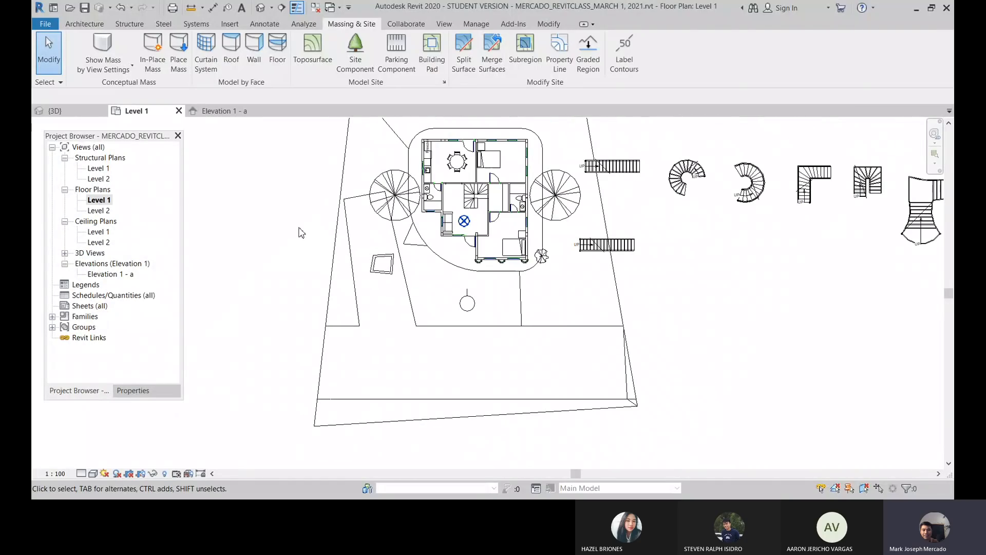
pyautogui.click(565, 71)
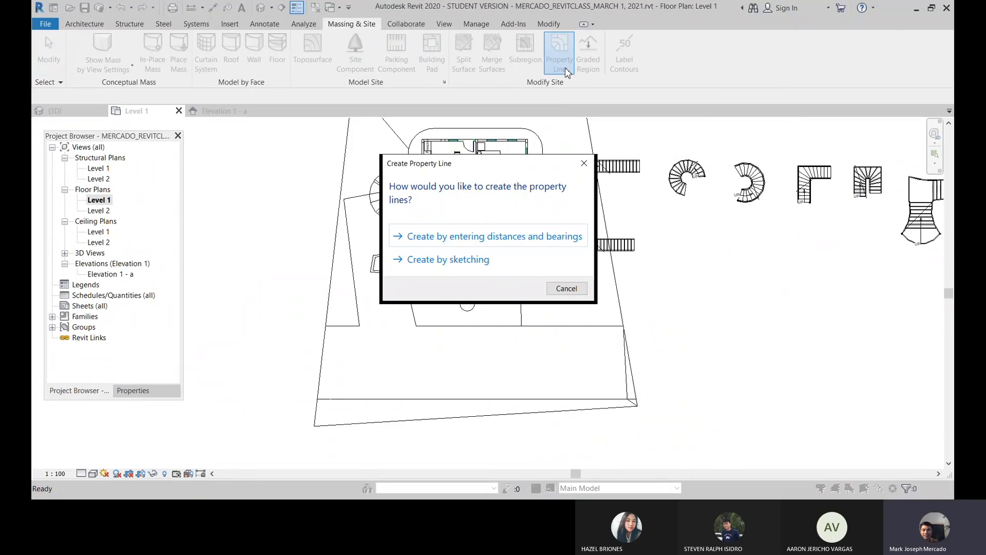
pyautogui.click(584, 163)
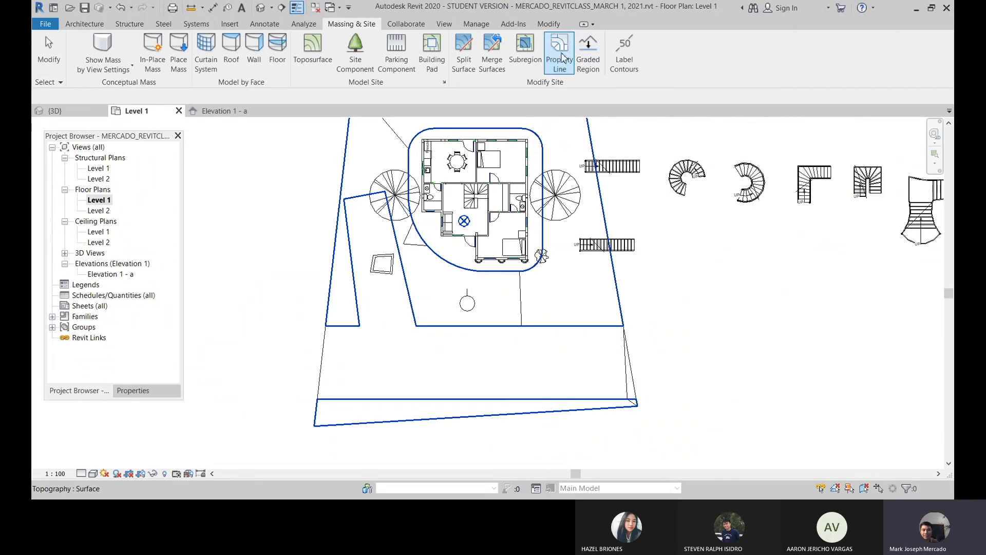
pyautogui.click(565, 51)
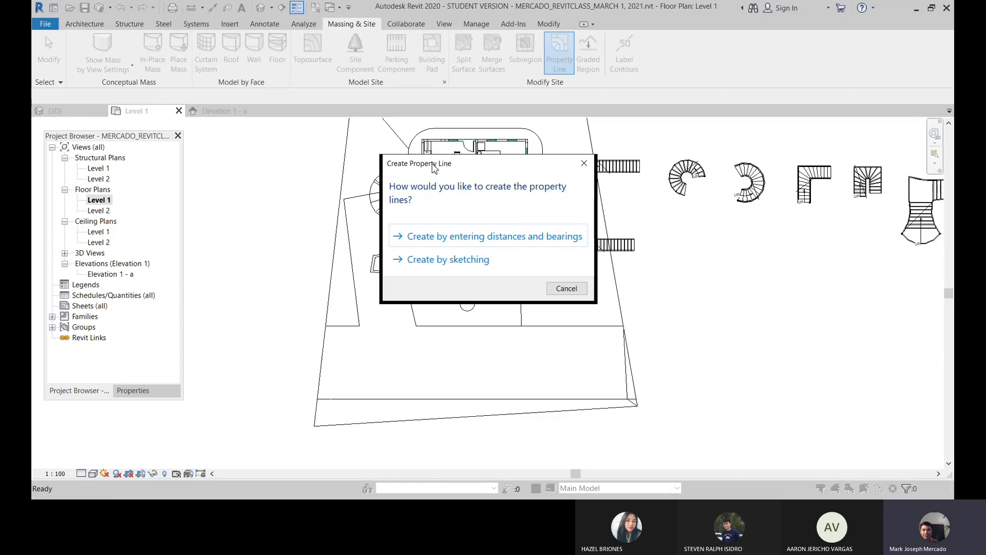
pyautogui.moveTo(432, 165); pyautogui.dragTo(405, 107)
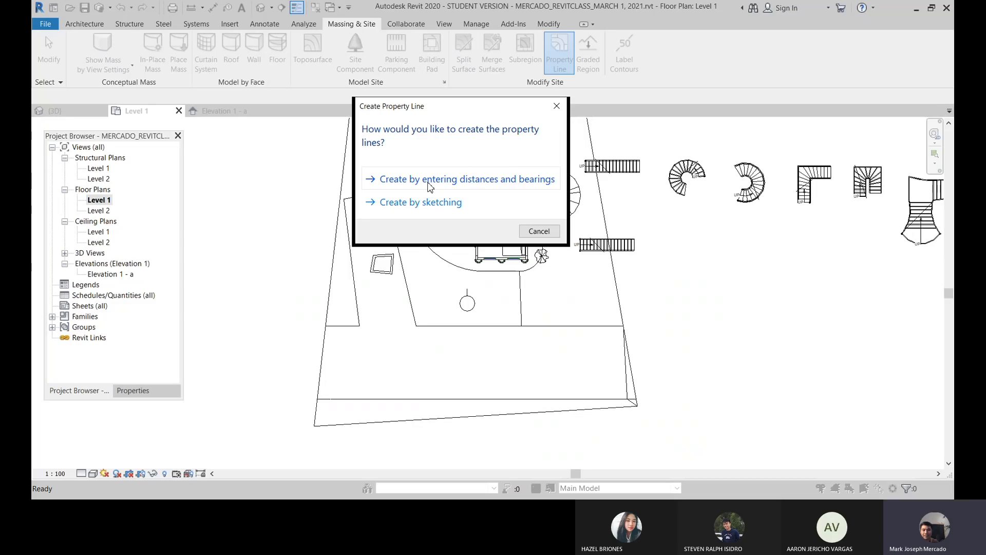
pyautogui.click(438, 201)
# - Sketch a closed four-sided property line beside the site, below the sample stairs, with sides about 15366, 15000, 14000 and 16282 mm, and finish it
pyautogui.scroll(-4, 438, 211)
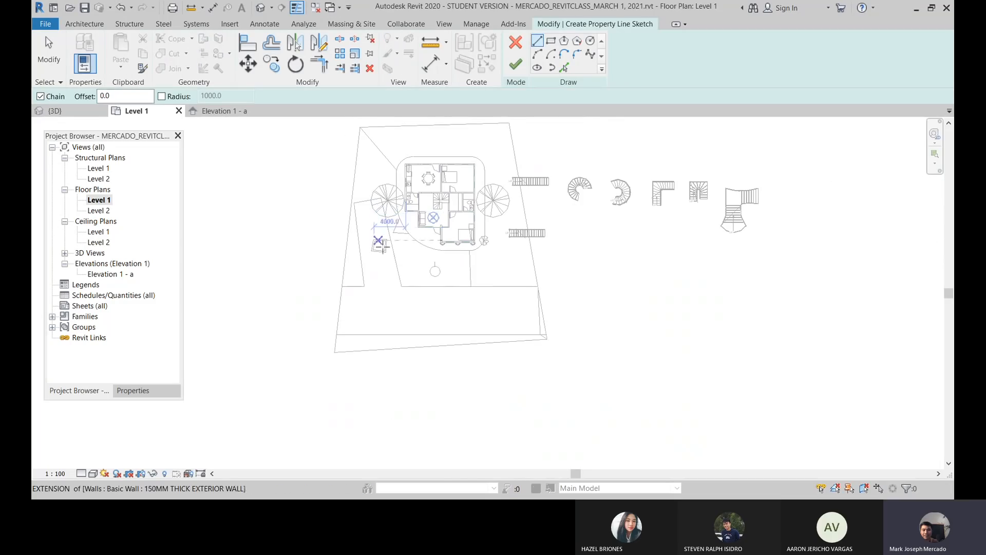
pyautogui.scroll(2, 543, 220)
pyautogui.moveTo(542, 220); pyautogui.dragTo(440, 231, button='middle')
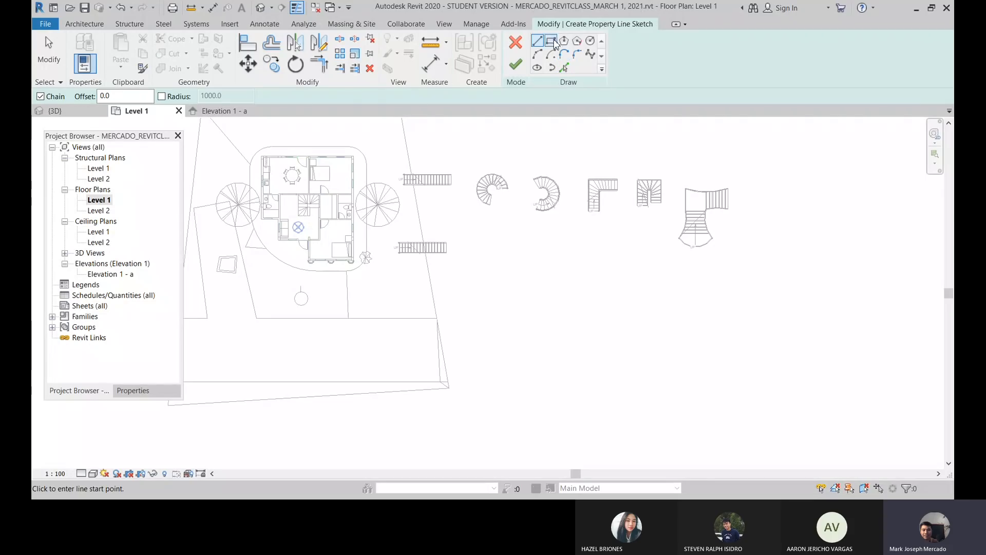
pyautogui.click(564, 239)
pyautogui.click(707, 303)
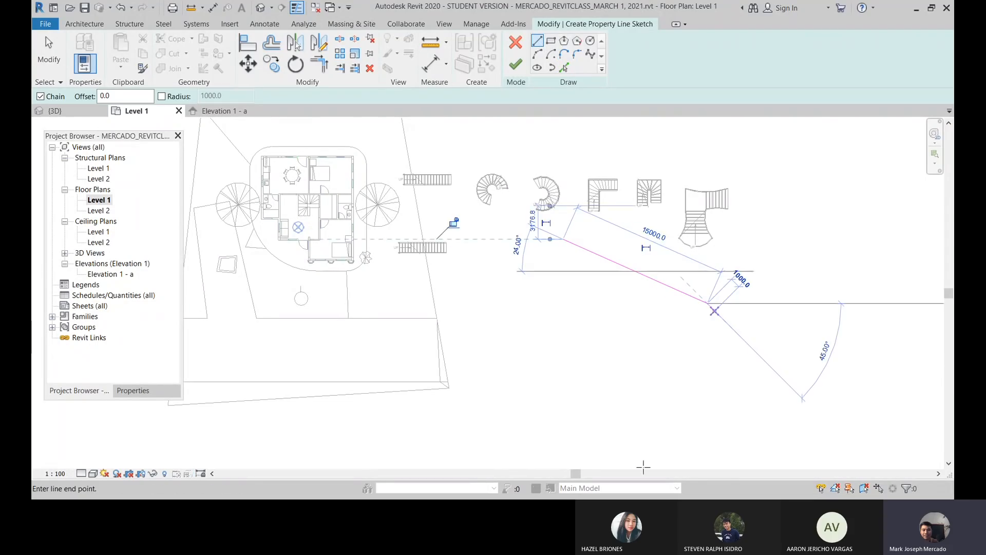
pyautogui.click(643, 448)
pyautogui.click(505, 400)
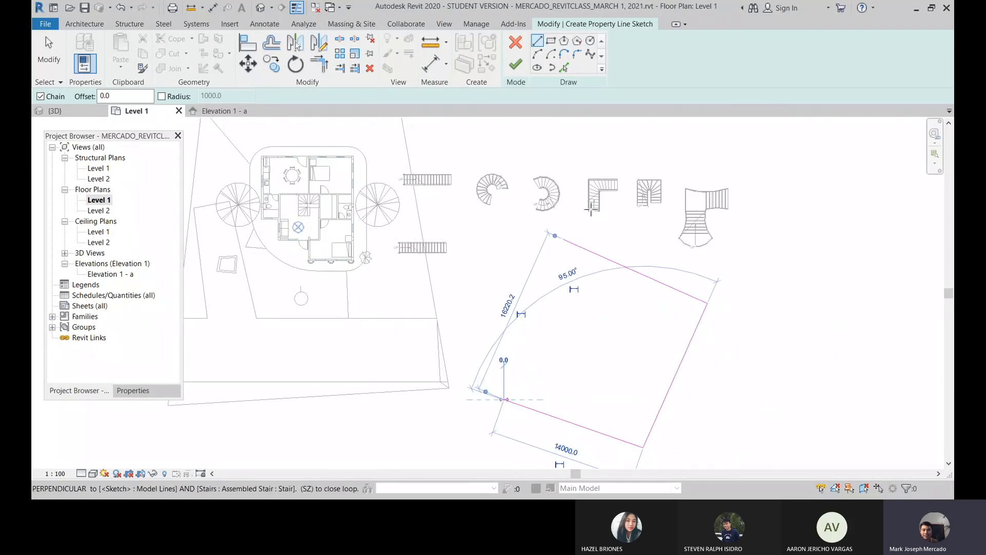
pyautogui.click(561, 238)
pyautogui.click(516, 64)
pyautogui.scroll(-3, 552, 262)
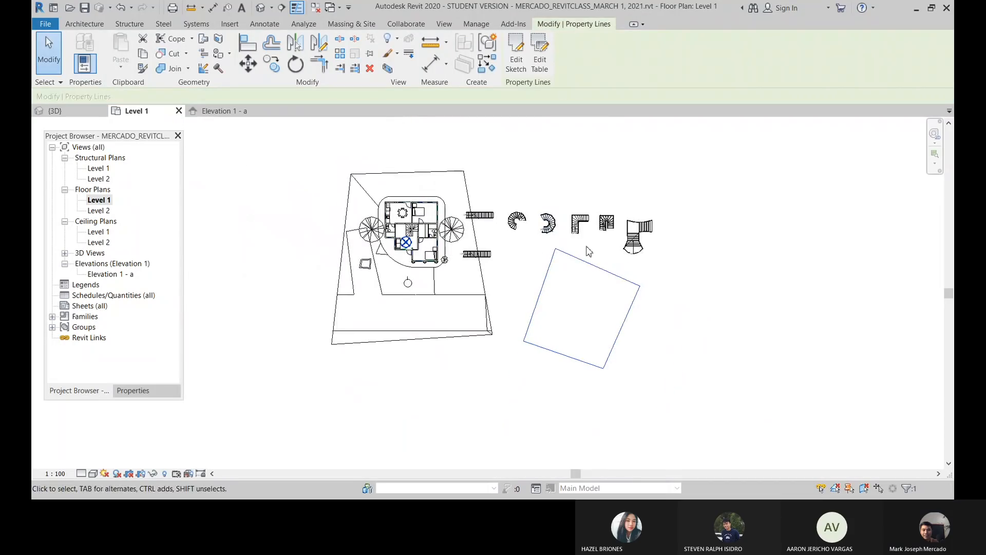
pyautogui.scroll(2, 592, 287)
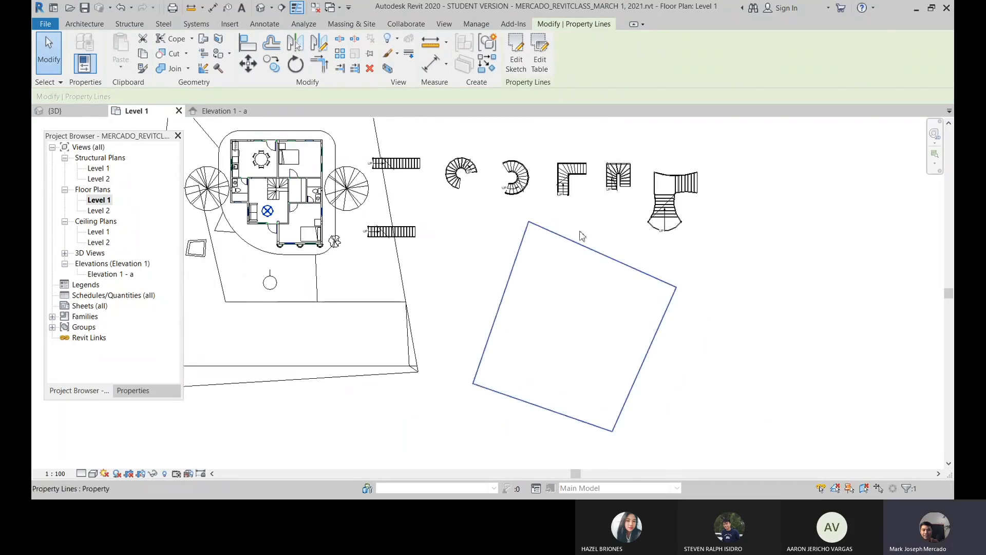
# - Open the sketched property line's table of distances and bearings, accepting the conversion from sketch to table
pyautogui.scroll(-1, 532, 226)
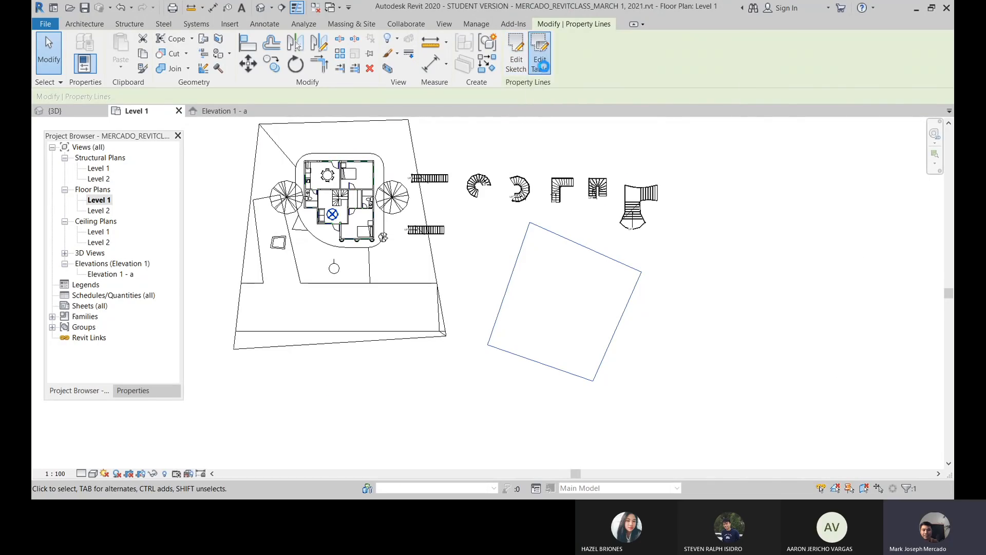
pyautogui.click(540, 52)
pyautogui.click(522, 290)
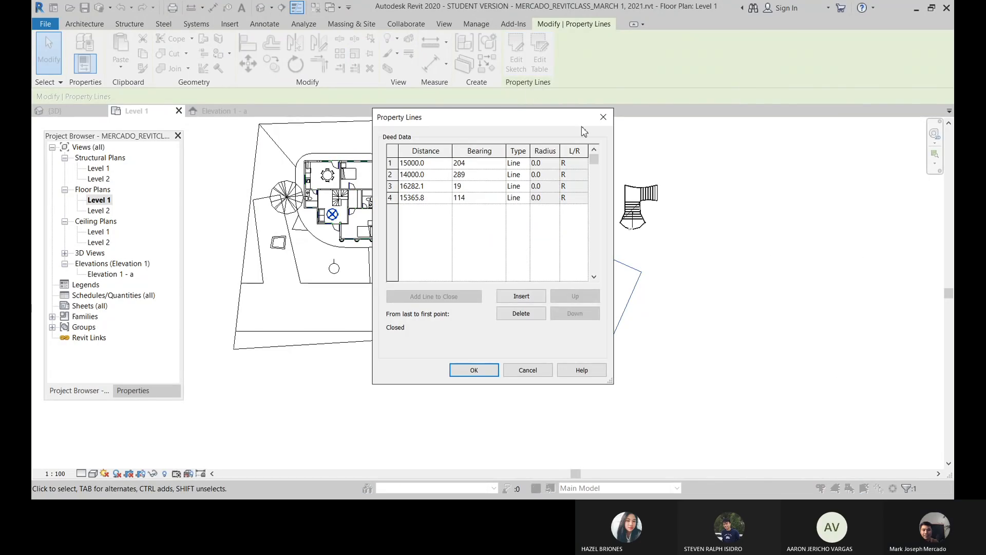
# - Review the sketched property line's table of distances and bearings, close it without changes, and deselect the line
pyautogui.moveTo(582, 117); pyautogui.dragTo(833, 83)
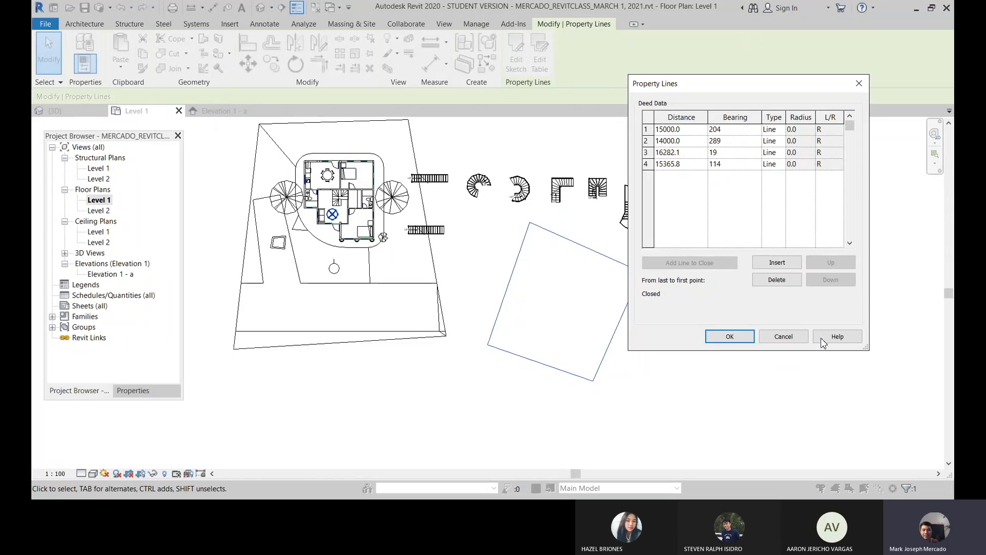
pyautogui.click(786, 340)
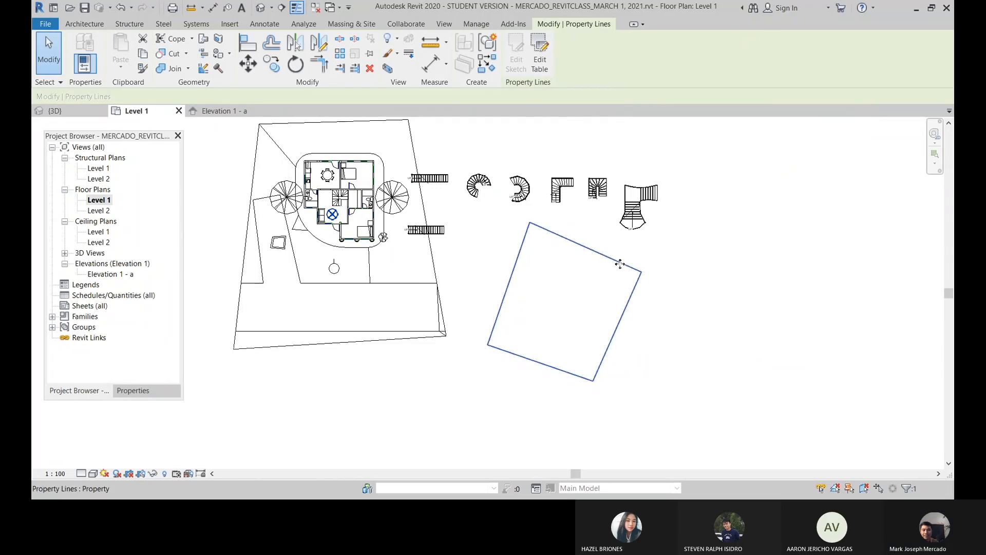
pyautogui.click(550, 140)
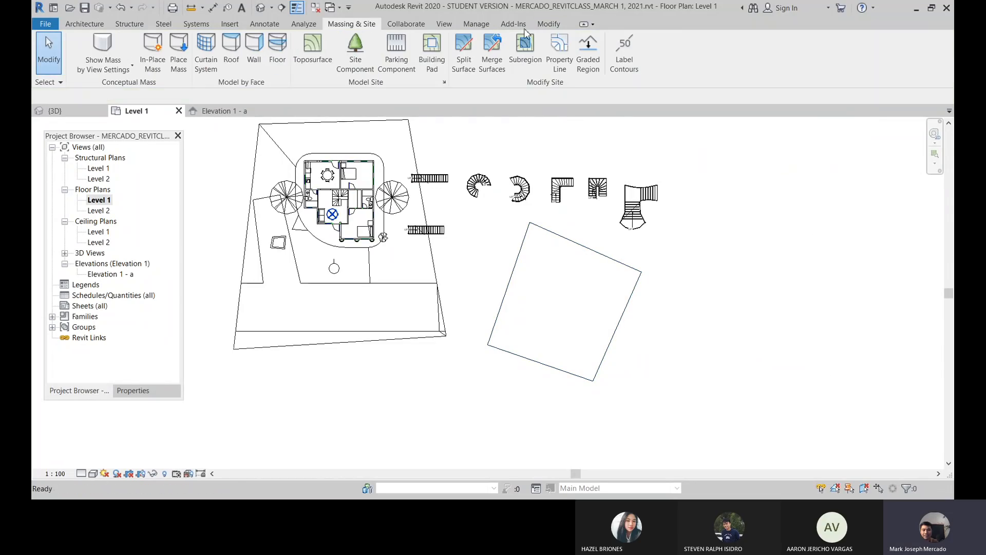
# - Open the create-by-distances-and-bearings method for a property line to examine its empty deed data table, and cancel it
pyautogui.click(547, 73)
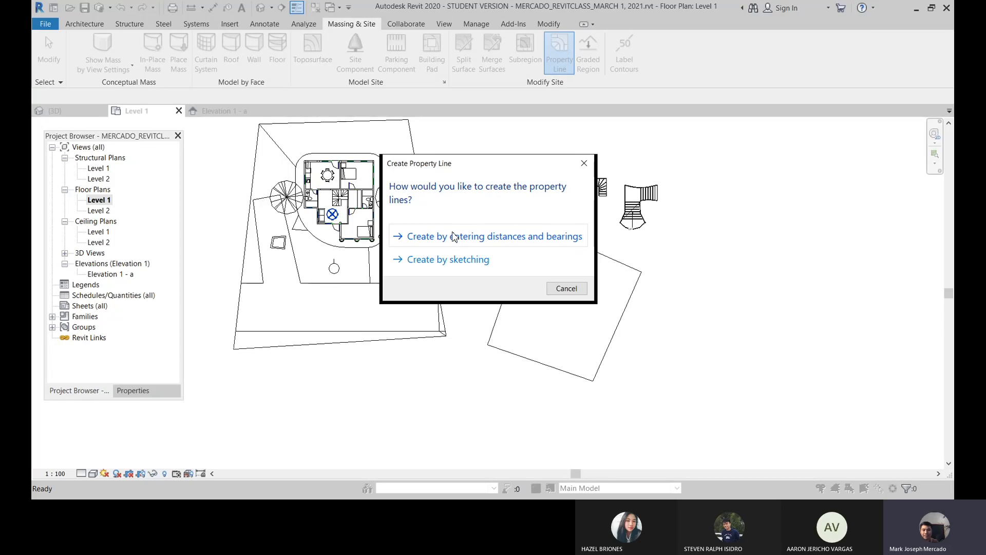
pyautogui.click(454, 237)
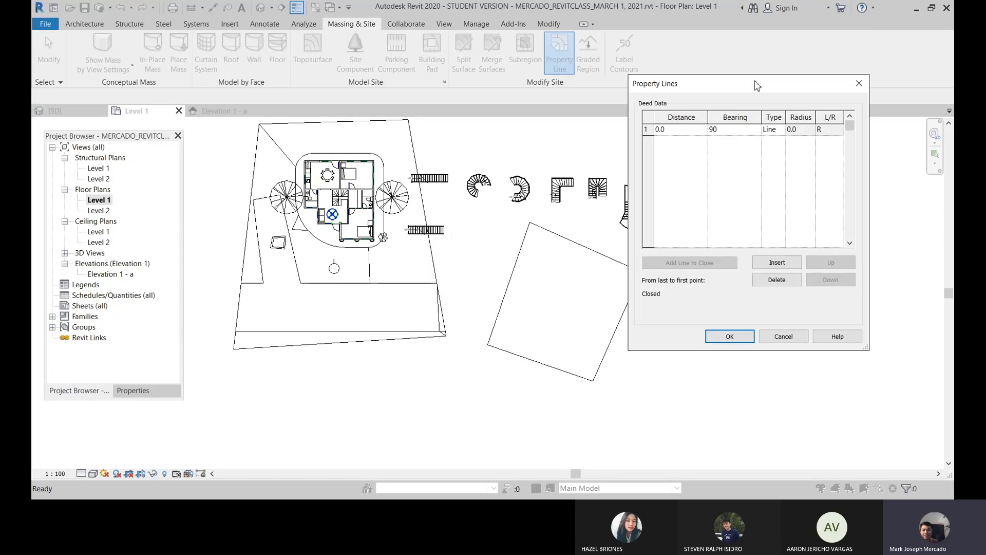
pyautogui.moveTo(753, 85); pyautogui.dragTo(578, 75)
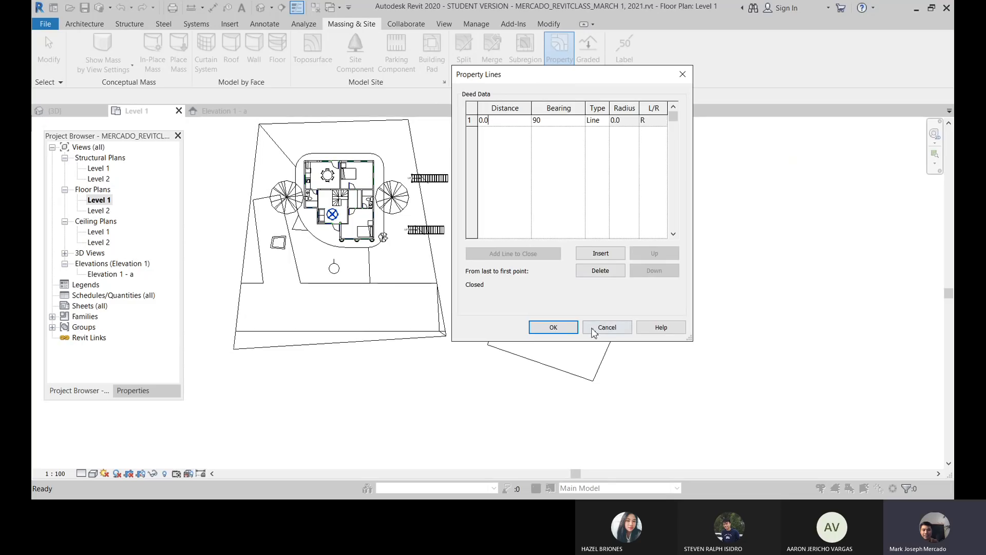
pyautogui.click(595, 331)
# - Reopen the existing property line's table to examine its distances and bearings, and close it without editing
pyautogui.scroll(-2, 592, 315)
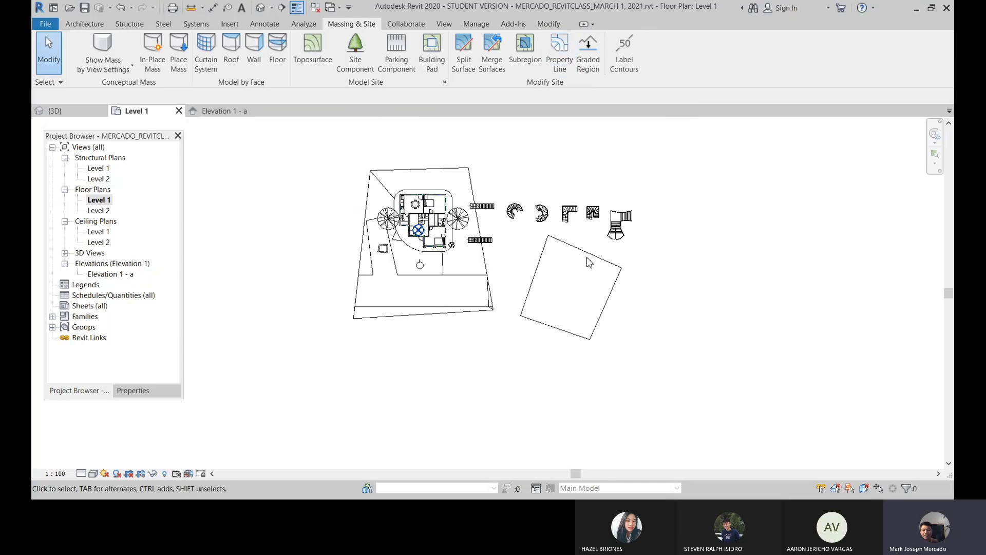
pyautogui.click(588, 258)
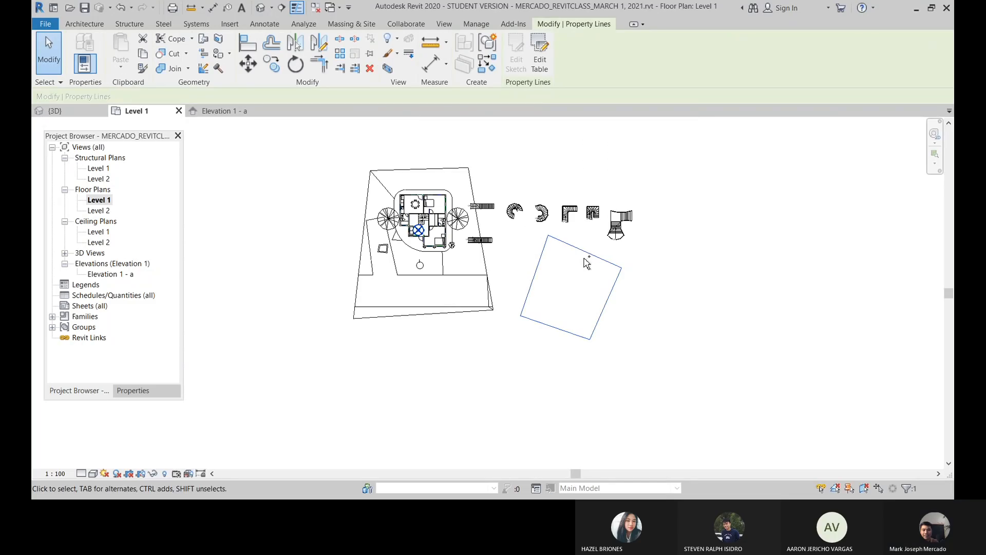
pyautogui.scroll(3, 587, 263)
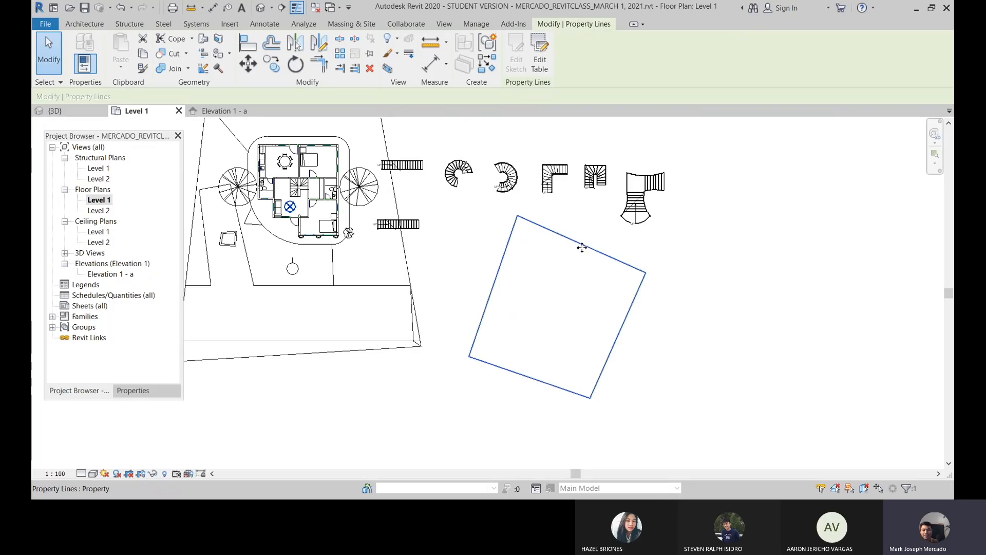
pyautogui.scroll(-3, 568, 264)
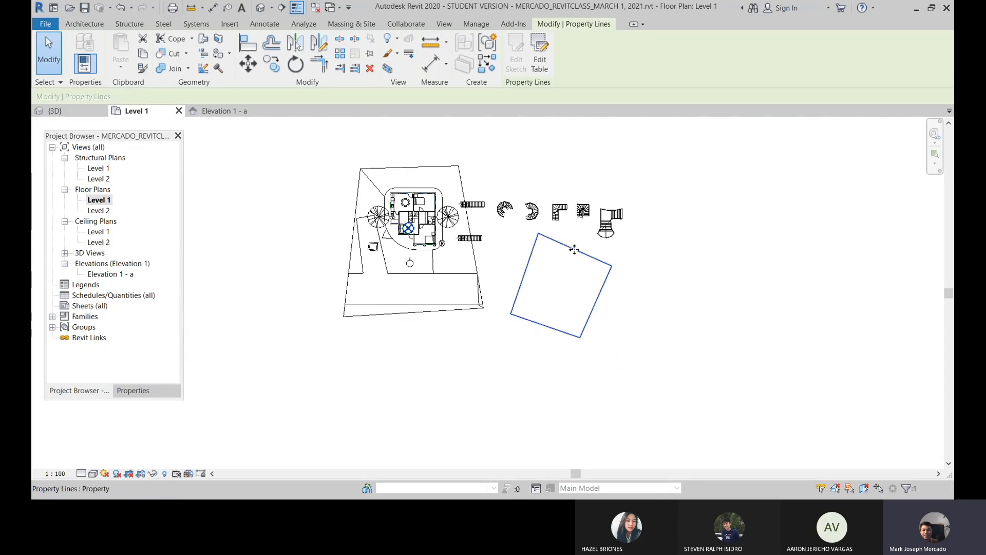
pyautogui.click(540, 51)
pyautogui.moveTo(562, 79); pyautogui.dragTo(350, 72)
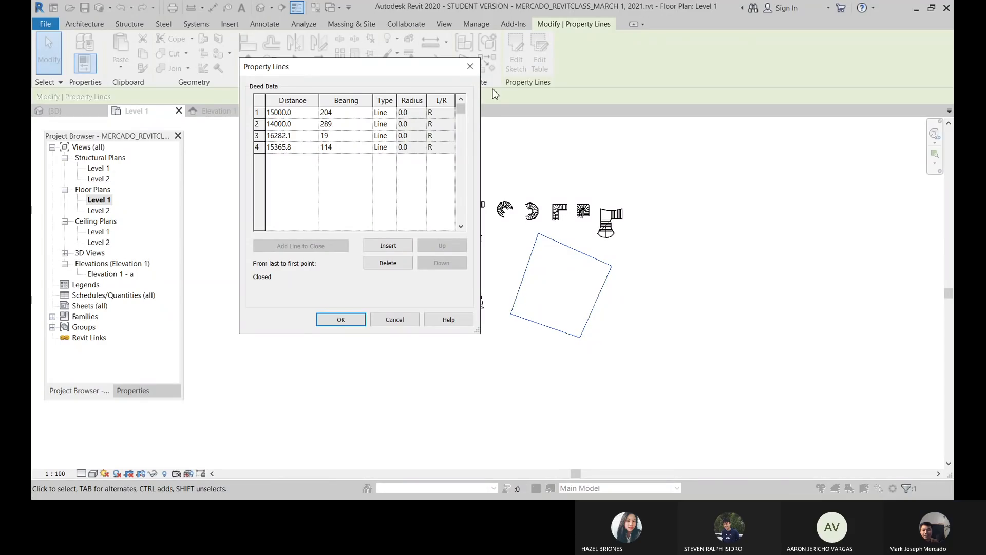
pyautogui.click(470, 70)
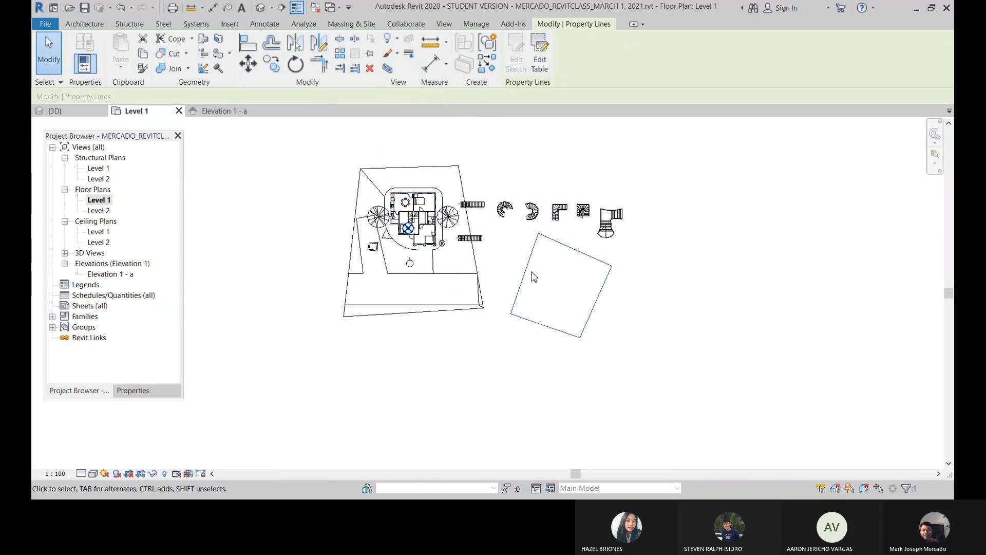
pyautogui.press('Escape')
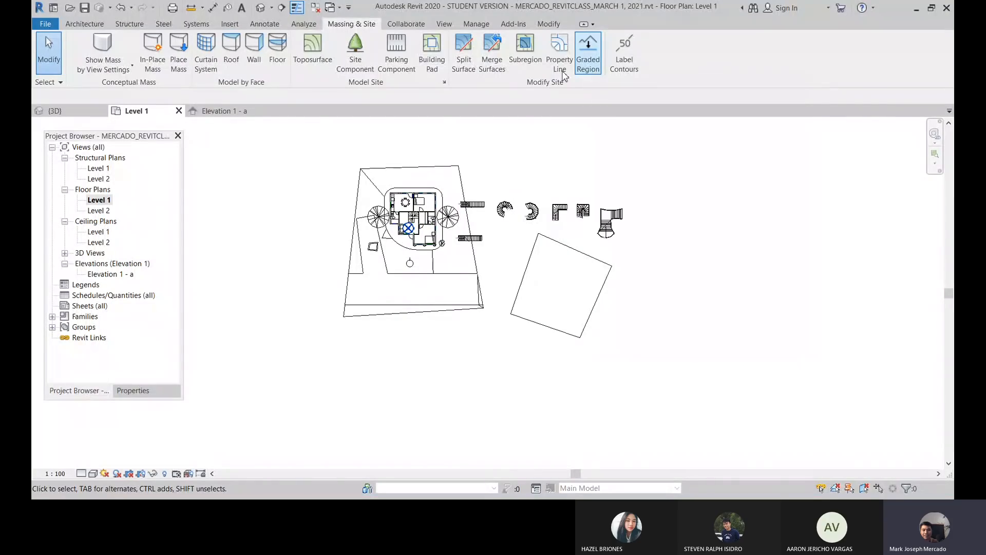
# - Start a graded region that creates a new toposurface exactly like the existing one, choosing the house's site surface, and dismiss the warning
pyautogui.click(600, 53)
pyautogui.click(627, 124)
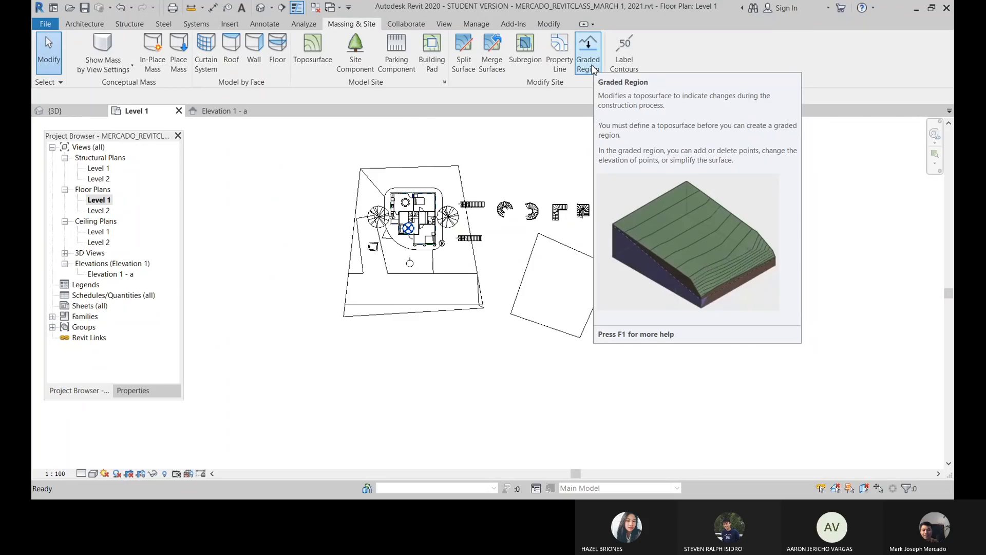
pyautogui.click(593, 68)
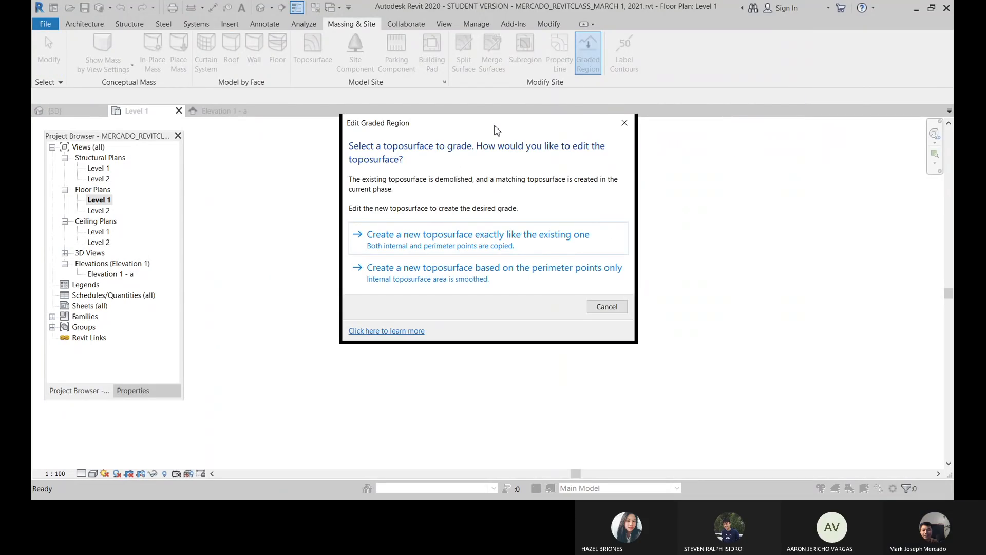
pyautogui.moveTo(496, 130); pyautogui.dragTo(720, 86)
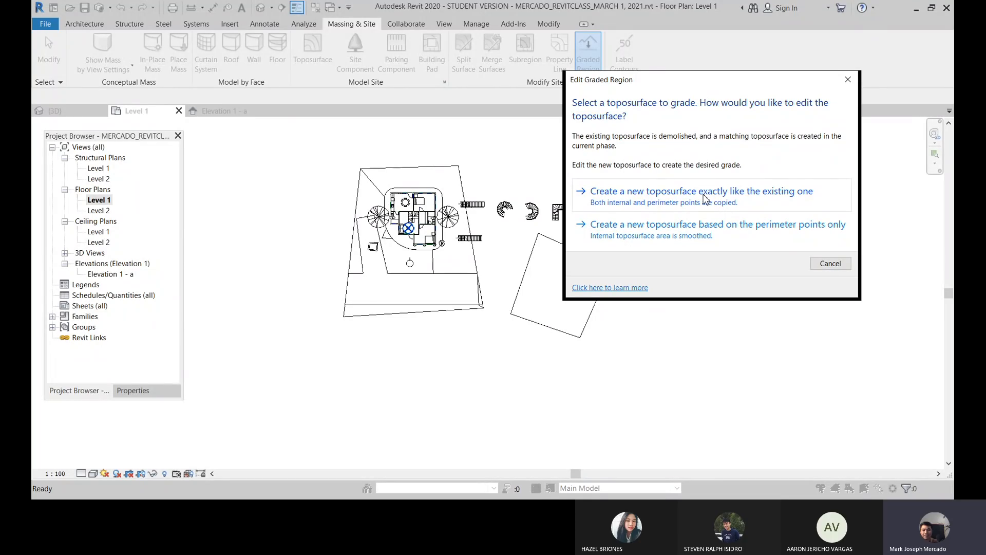
pyautogui.click(704, 199)
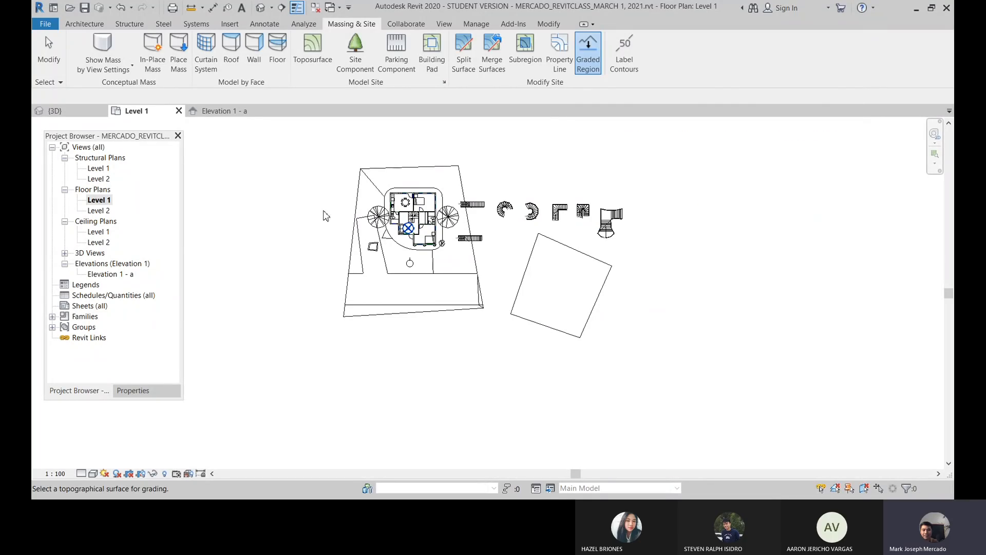
pyautogui.click(386, 200)
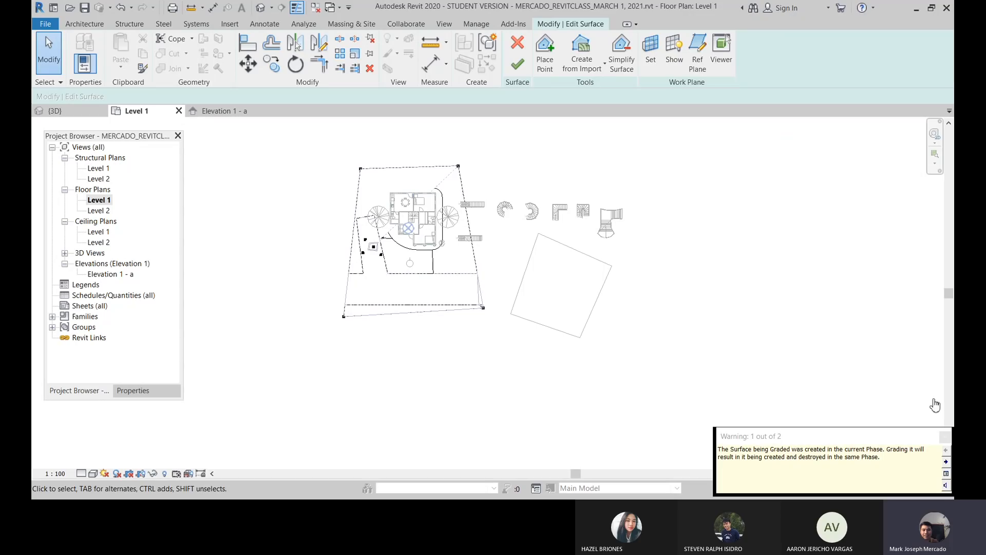
pyautogui.moveTo(854, 440); pyautogui.dragTo(783, 238)
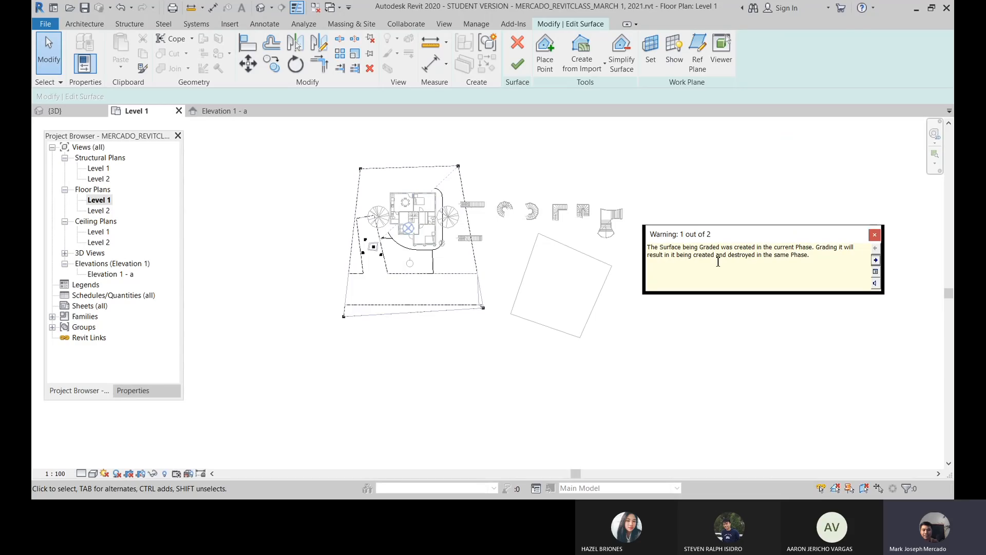
pyautogui.click(875, 235)
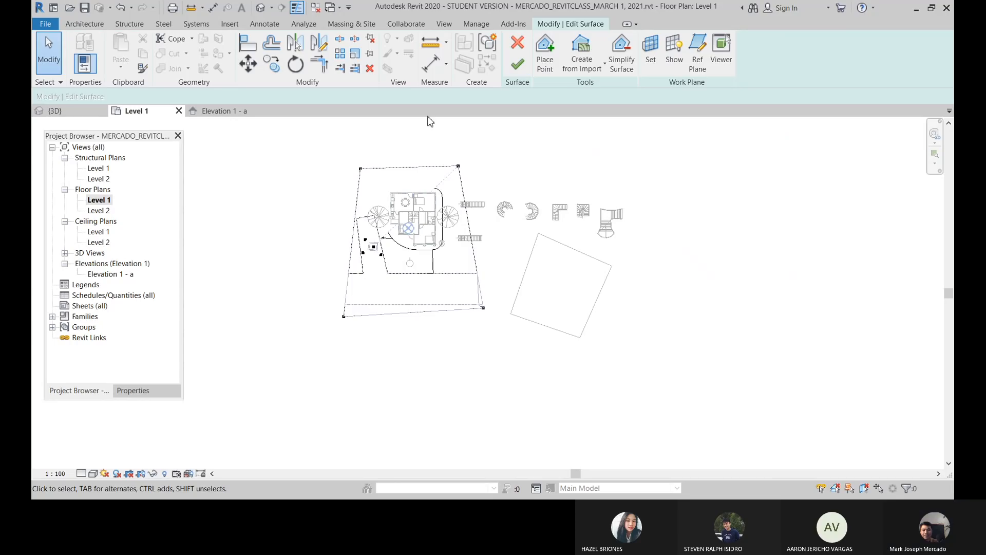
# - Set a new elevation for the interior point at the centre of the small mound and finish the graded surface
pyautogui.scroll(3, 336, 221)
pyautogui.click(370, 147)
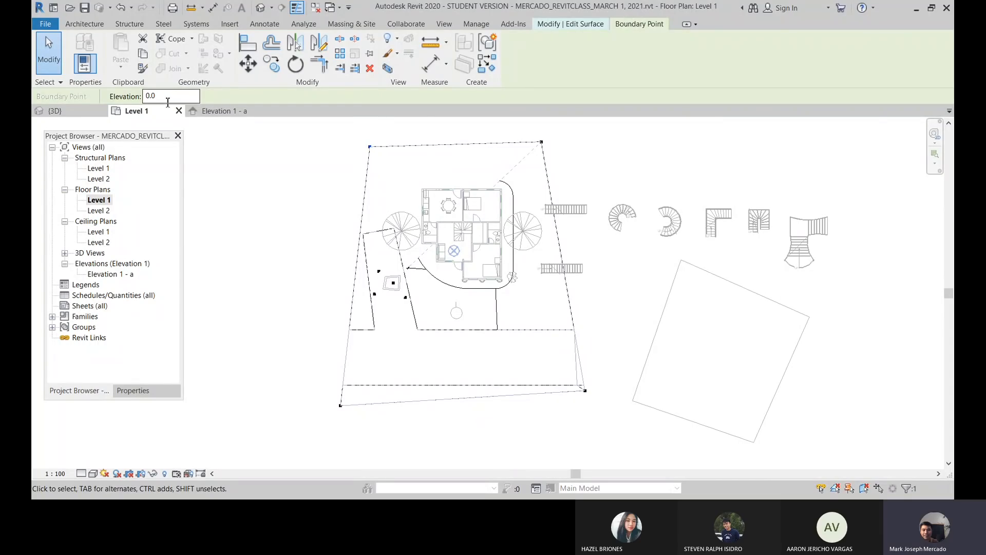
pyautogui.scroll(5, 393, 284)
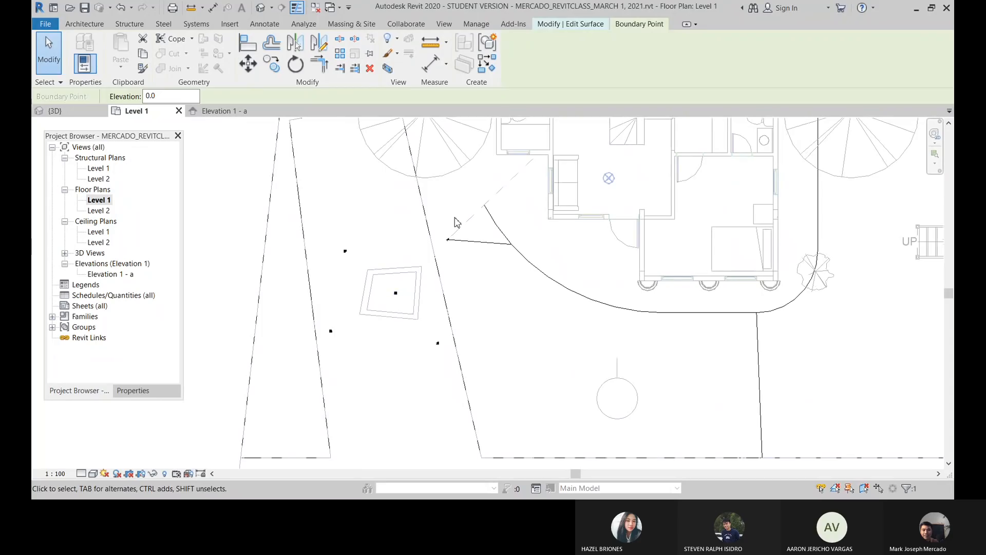
pyautogui.press('Escape')
pyautogui.scroll(-3, 389, 287)
pyautogui.click(387, 285)
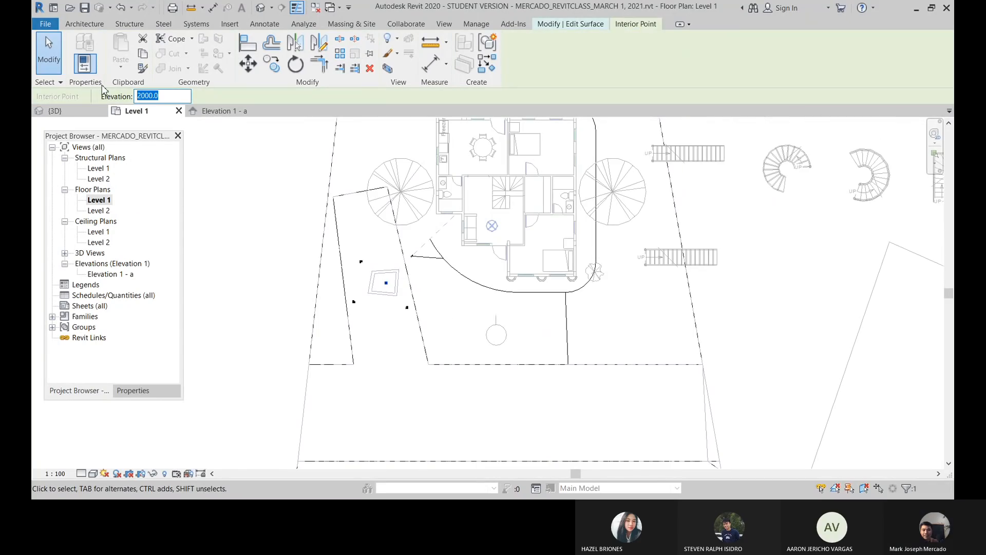
pyautogui.write('3')
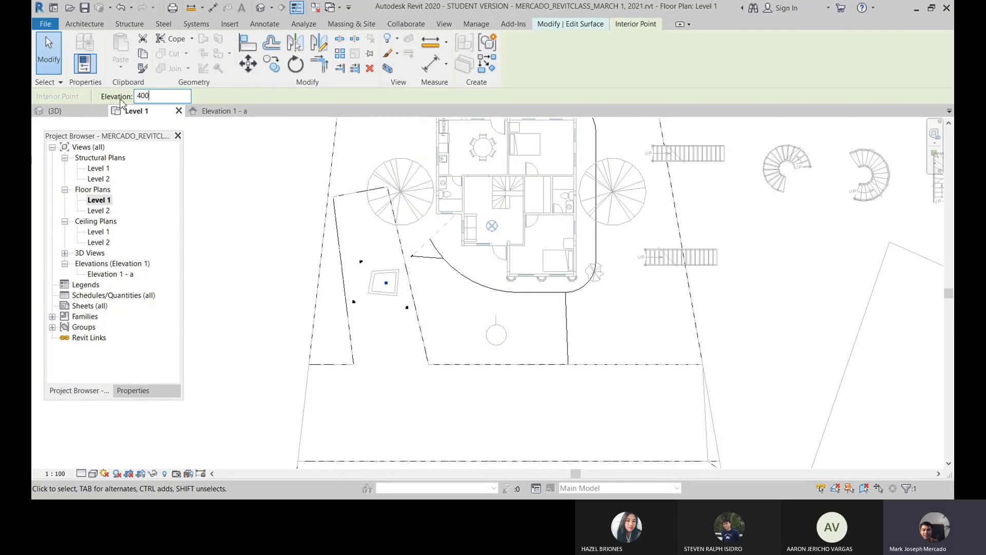
pyautogui.press('Escape')
pyautogui.click(544, 54)
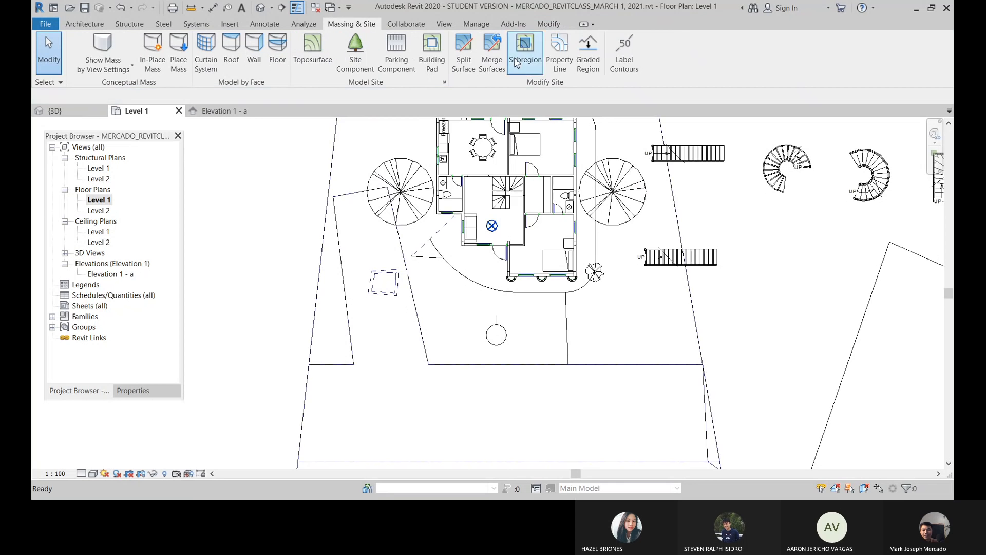
# - Inspect the graded site in the 3D view, selecting the mound's subregion and the surrounding surface to compare them
pyautogui.click(261, 8)
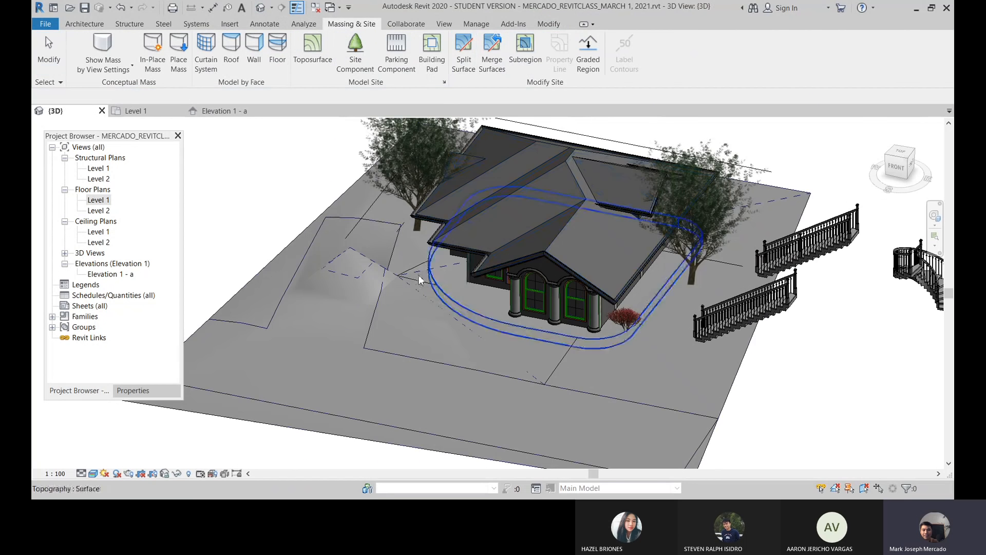
pyautogui.keyDown('shift'); pyautogui.moveTo(470, 268); pyautogui.dragTo(627, 275, button='middle'); pyautogui.keyUp('shift')
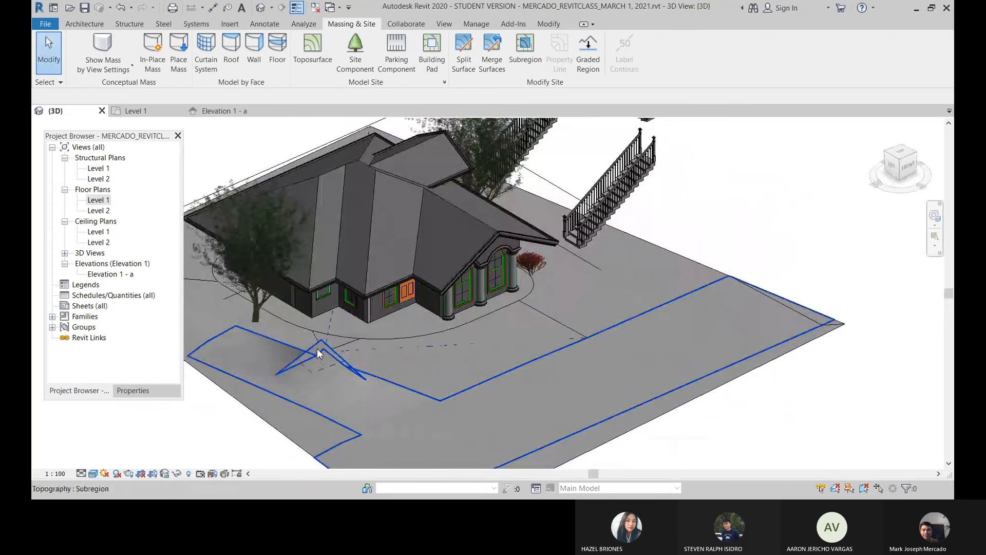
pyautogui.click(318, 354)
pyautogui.scroll(-3, 588, 160)
pyautogui.scroll(5, 491, 155)
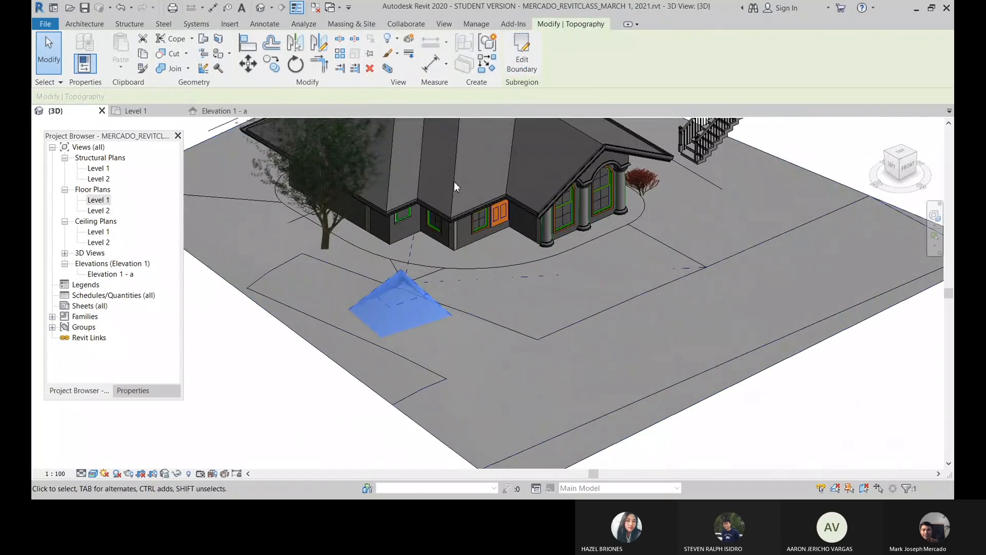
pyautogui.scroll(2, 414, 274)
pyautogui.click(407, 231)
pyautogui.scroll(-3, 397, 243)
pyautogui.scroll(-1, 418, 291)
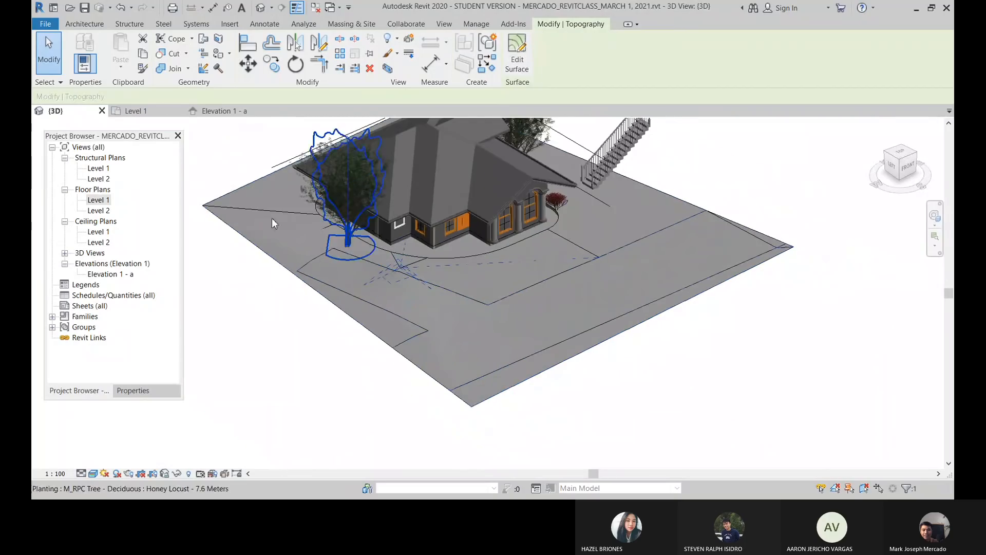
pyautogui.click(243, 165)
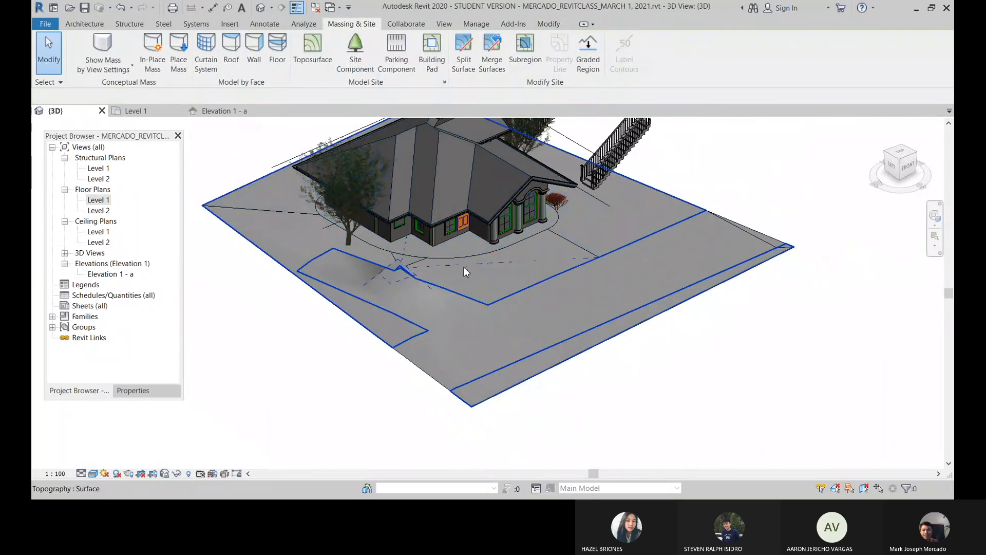
# - Examine the mound's subregion up close in 3D, clear the selection, and check what the Label Contours tool does
pyautogui.scroll(3, 463, 266)
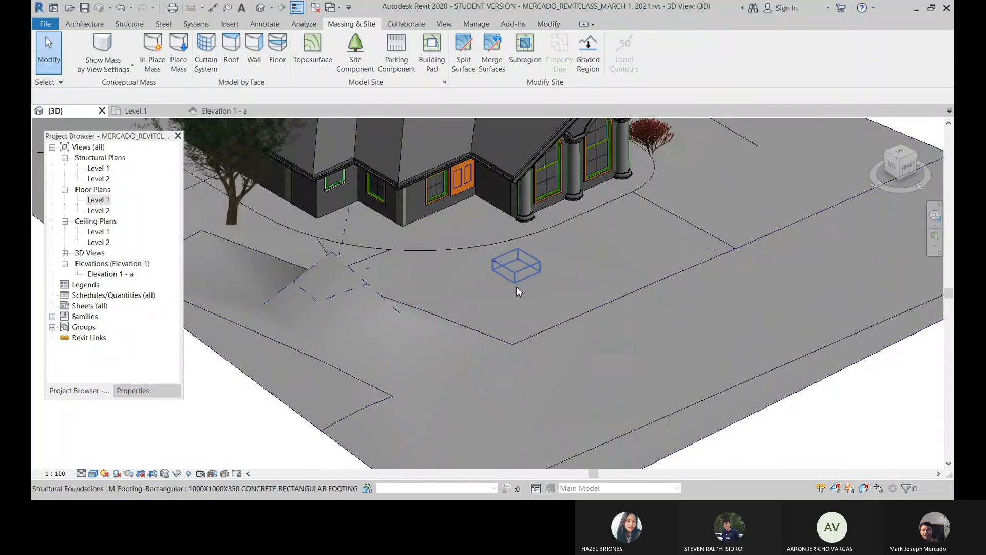
pyautogui.click(333, 258)
pyautogui.scroll(-4, 333, 255)
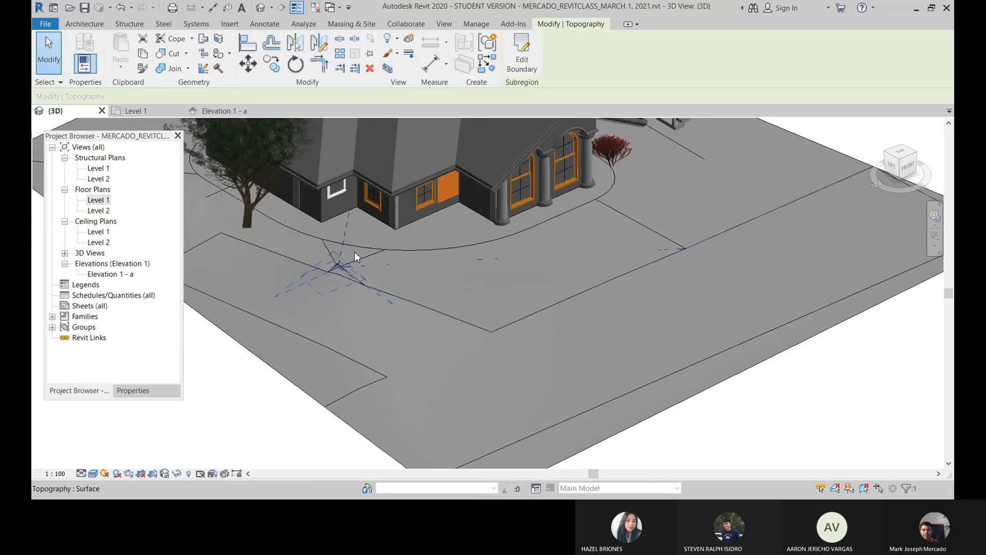
pyautogui.scroll(-2, 501, 257)
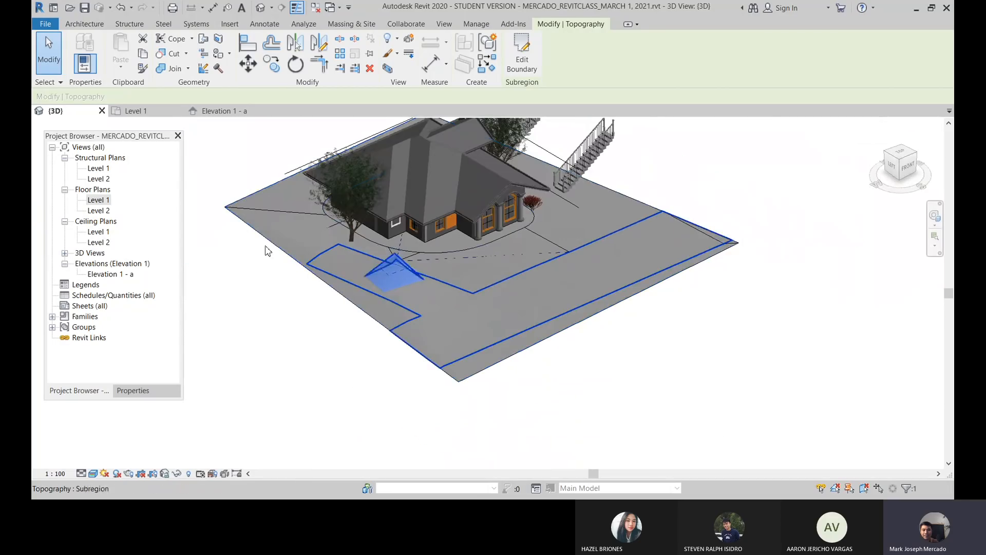
pyautogui.click(754, 171)
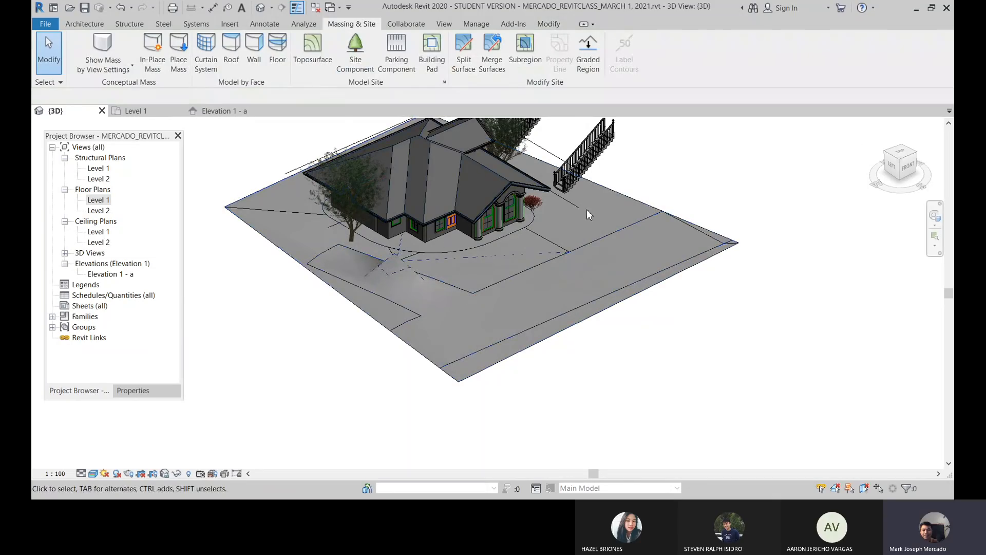
pyautogui.scroll(-1, 554, 263)
pyautogui.scroll(2, 465, 136)
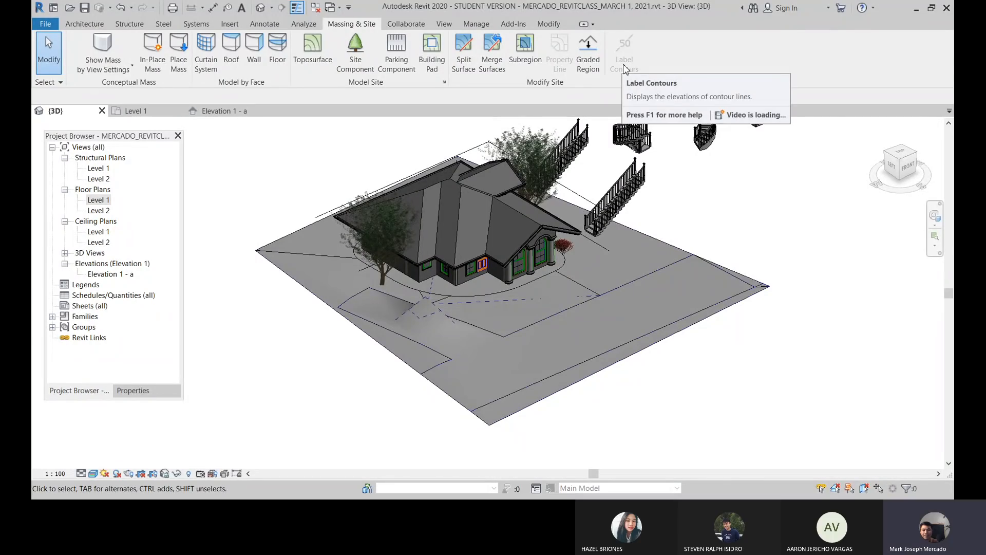
# - Open the Level 1 floor plan and check the extent of the house's topography surface by selecting and deselecting it
pyautogui.doubleClick(97, 200)
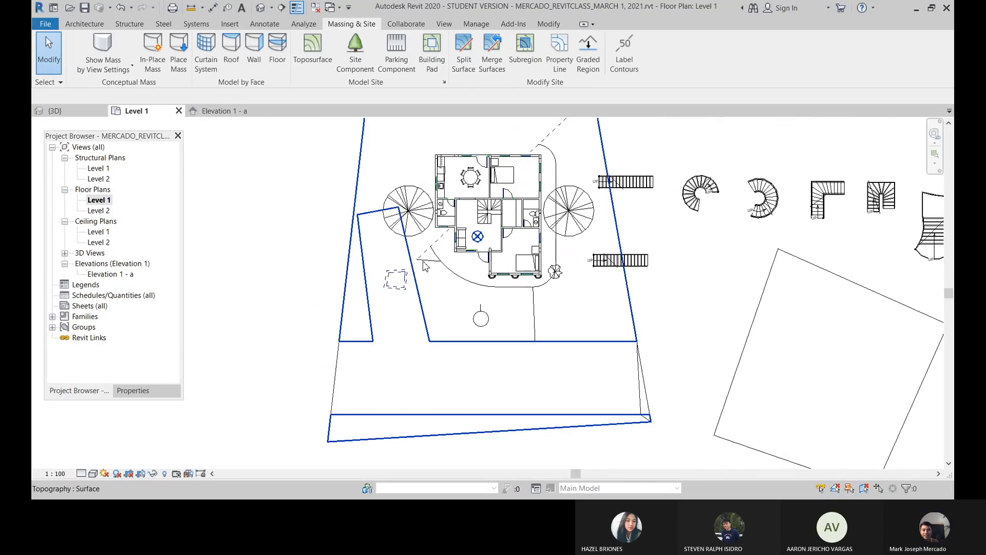
pyautogui.scroll(-3, 420, 265)
pyautogui.scroll(2, 502, 155)
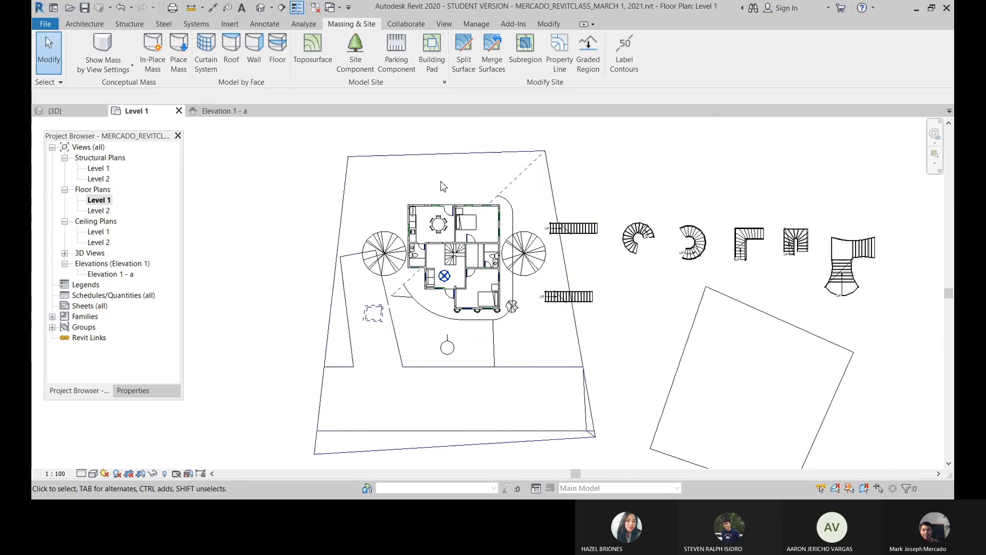
pyautogui.click(530, 176)
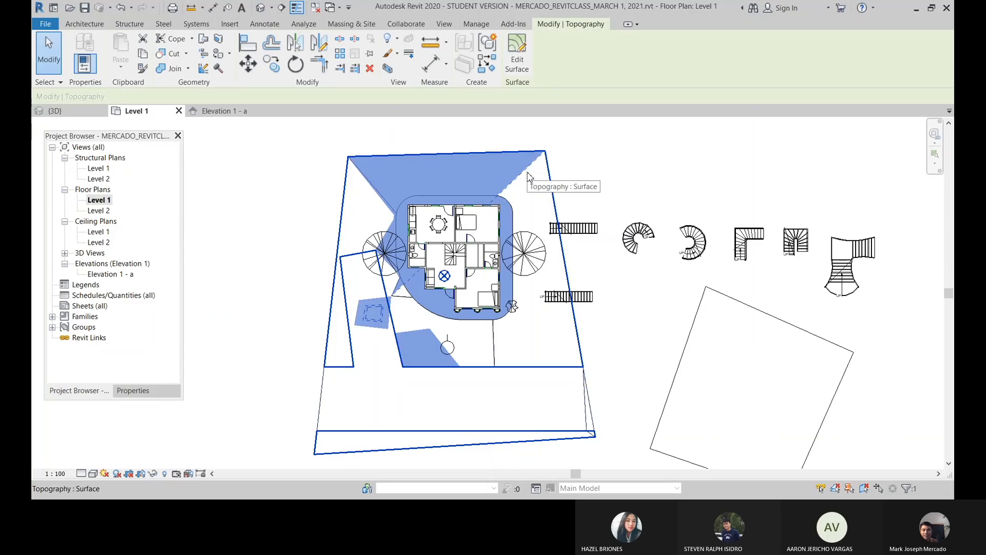
pyautogui.click(590, 181)
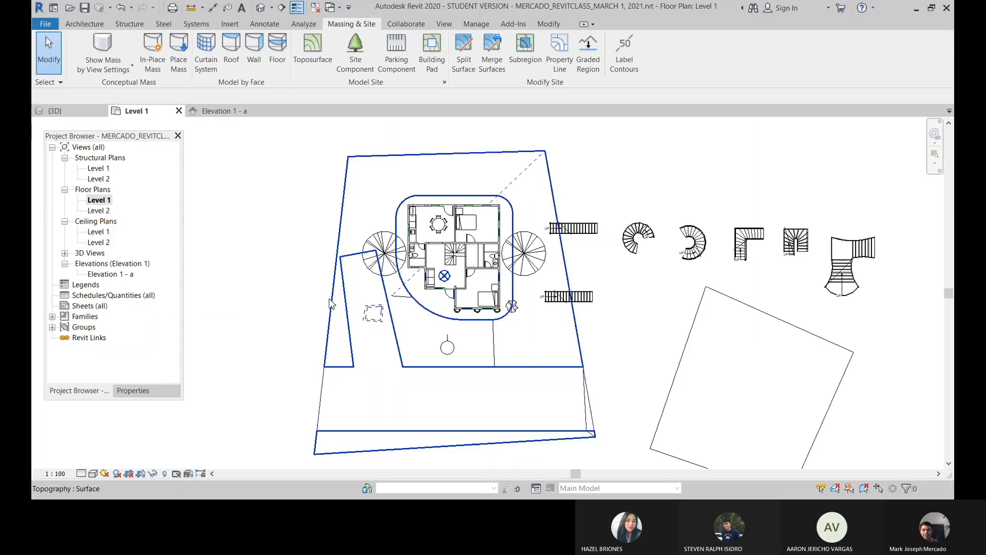
pyautogui.scroll(3, 331, 304)
pyautogui.scroll(-2, 359, 306)
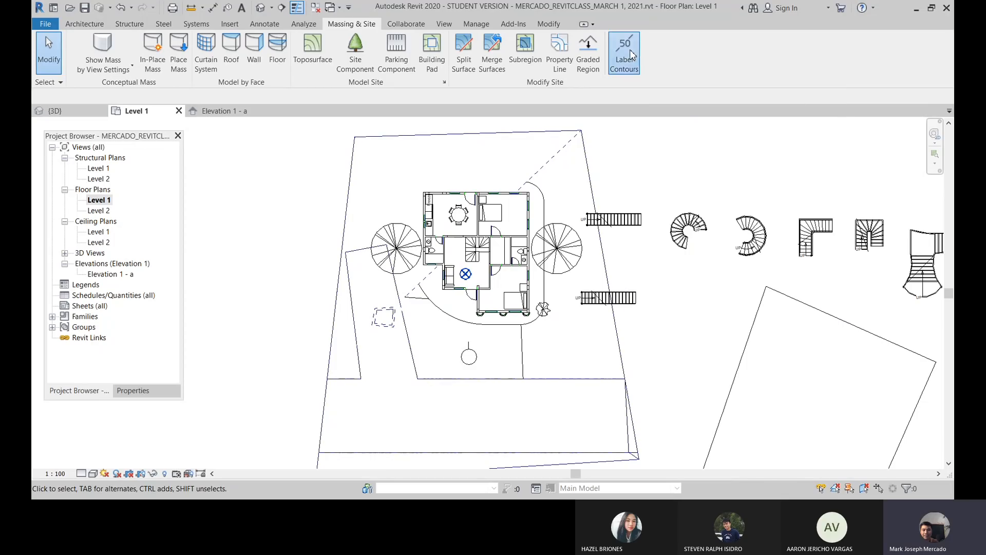
# - Label the site's contours along a slanted line running from behind the rear boundary through the small mound to beyond the front boundary
pyautogui.click(631, 55)
pyautogui.scroll(-3, 394, 214)
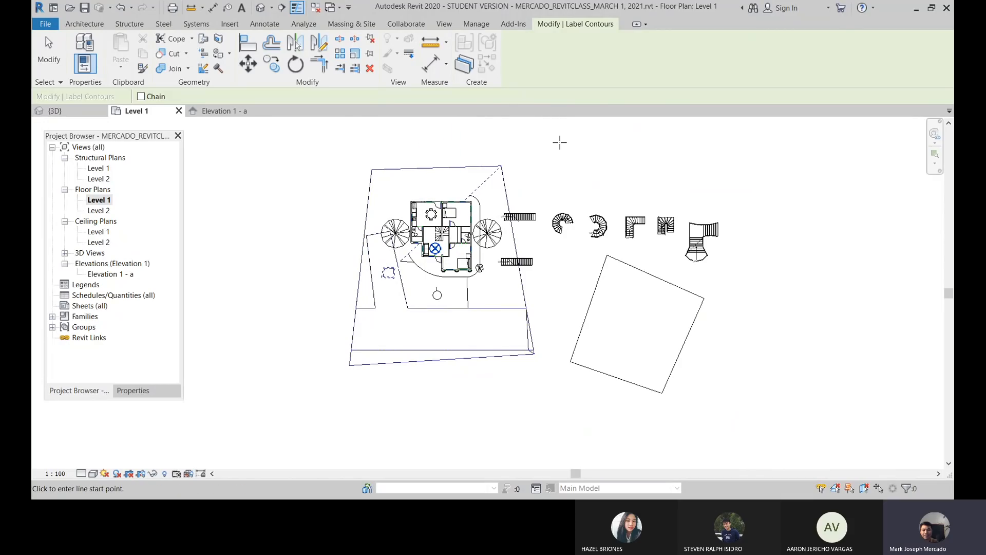
pyautogui.click(424, 140)
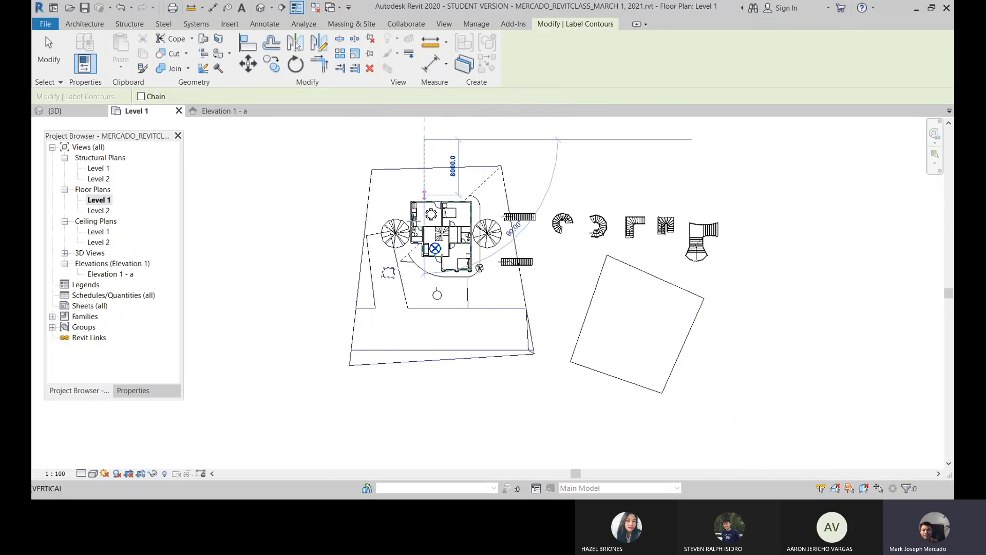
pyautogui.click(357, 406)
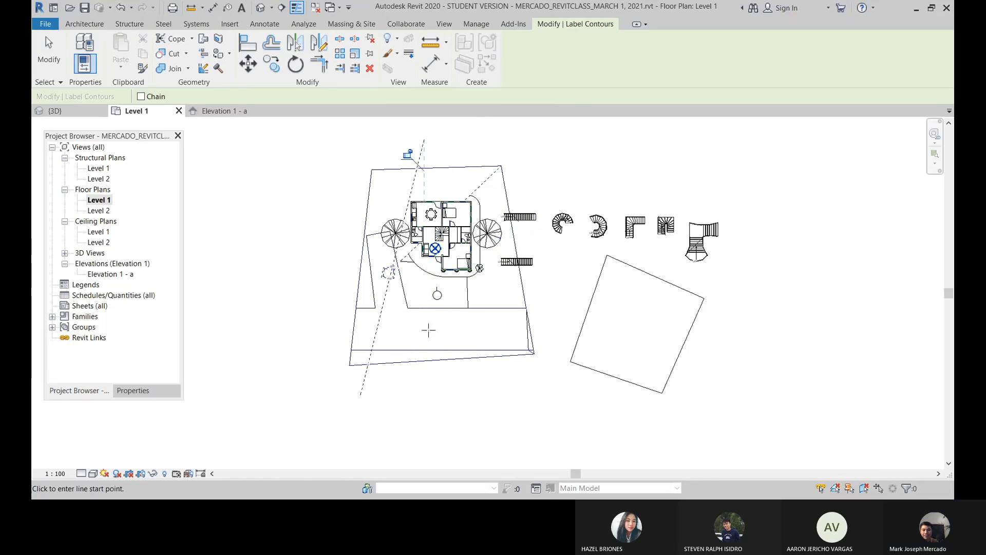
# - Examine the contour elevation labels at the front boundary and around the small mound up close
pyautogui.scroll(1, 406, 133)
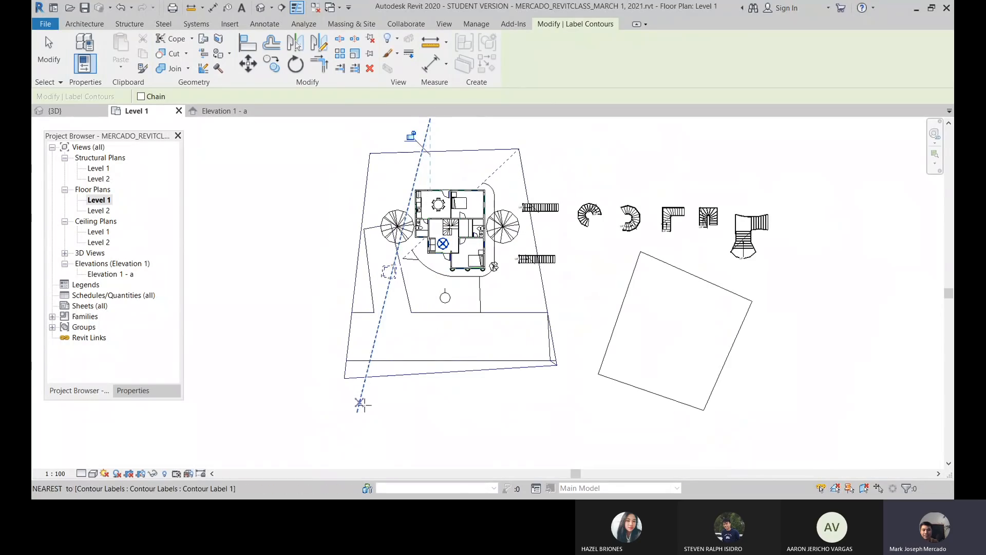
pyautogui.scroll(5, 349, 419)
pyautogui.scroll(3, 339, 451)
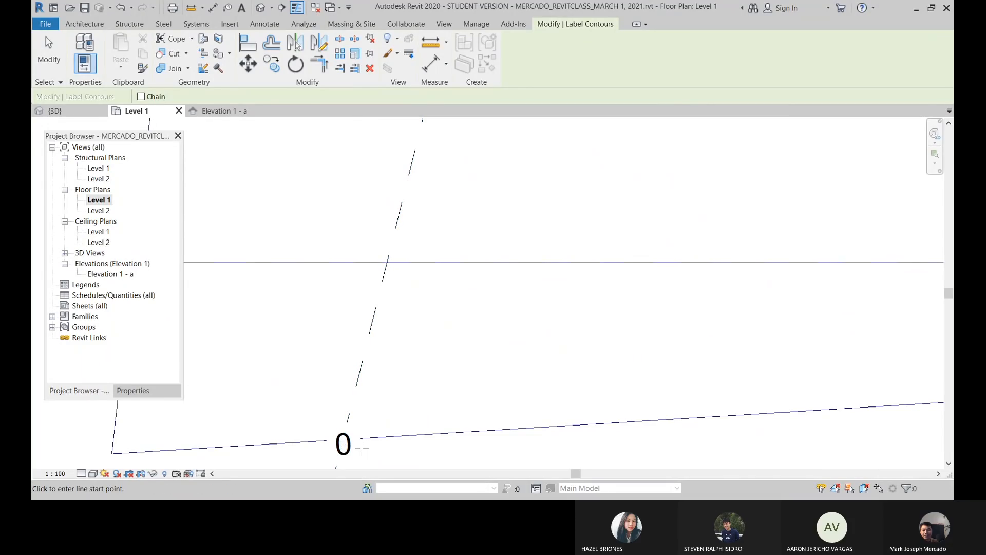
pyautogui.scroll(-6, 354, 447)
pyautogui.scroll(2, 406, 194)
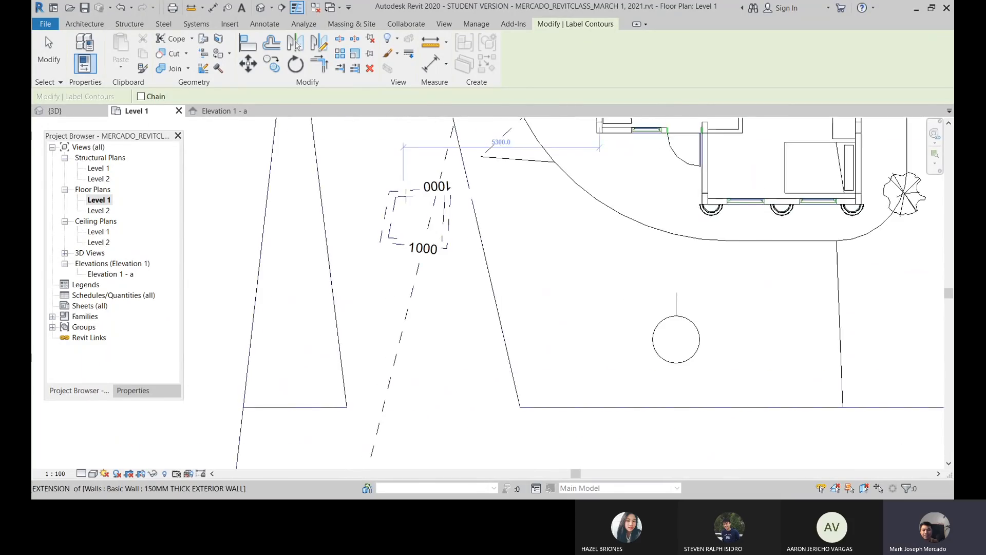
pyautogui.scroll(2, 431, 238)
pyautogui.scroll(-4, 436, 323)
pyautogui.scroll(-3, 436, 323)
pyautogui.scroll(2, 462, 231)
pyautogui.scroll(-2, 473, 206)
pyautogui.scroll(1, 482, 175)
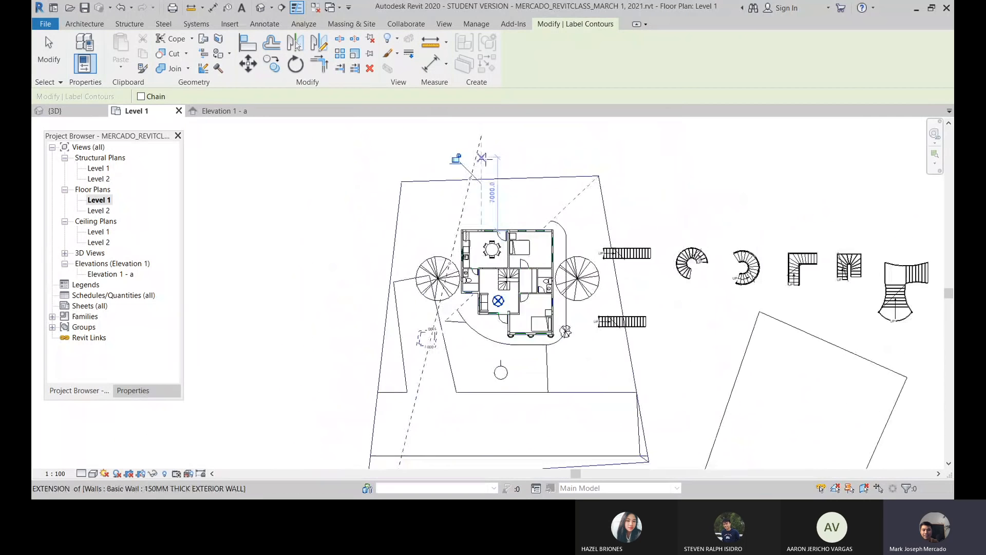
pyautogui.scroll(2, 476, 164)
pyautogui.scroll(-2, 451, 157)
# - Label contours along a diagonal line from outside the mound-side boundary, past the front of the house, to beyond the opposite boundary
pyautogui.click(354, 273)
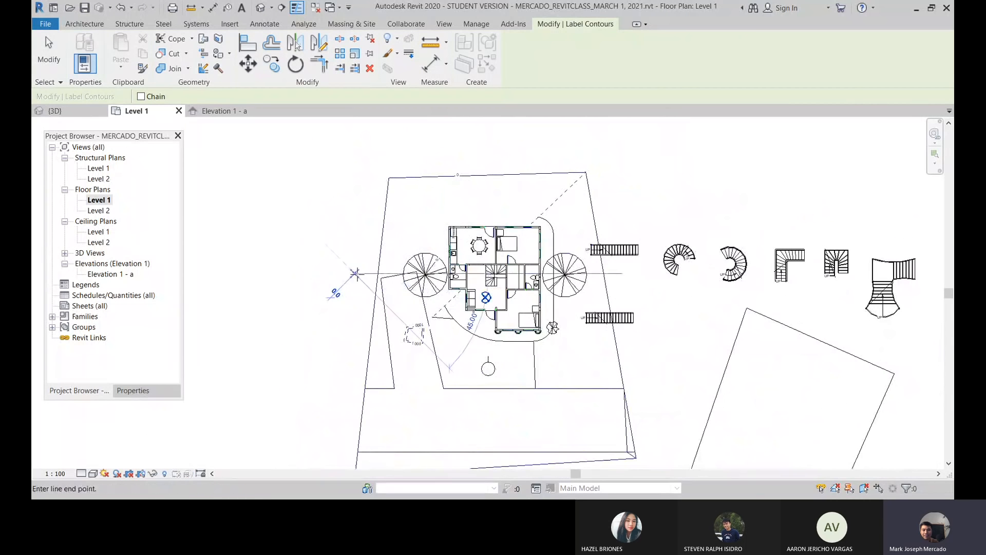
pyautogui.click(674, 409)
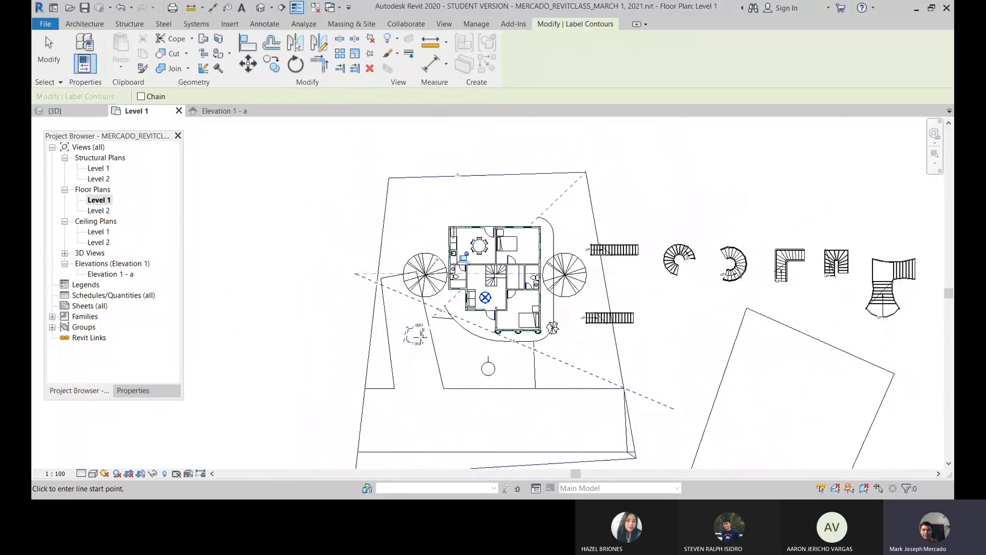
pyautogui.scroll(4, 427, 352)
pyautogui.scroll(-2, 340, 216)
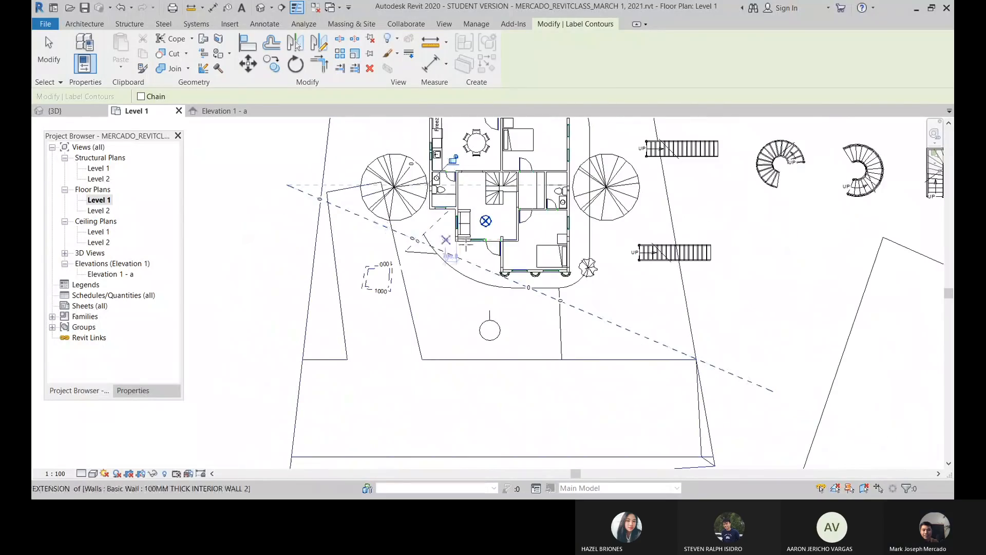
pyautogui.scroll(-3, 565, 257)
pyautogui.scroll(4, 449, 409)
pyautogui.scroll(1, 442, 406)
pyautogui.scroll(-4, 417, 382)
# - Label contours along a steep line through the house, between the area beyond the front boundary and the area behind the rear boundary
pyautogui.click(493, 398)
pyautogui.scroll(-2, 510, 330)
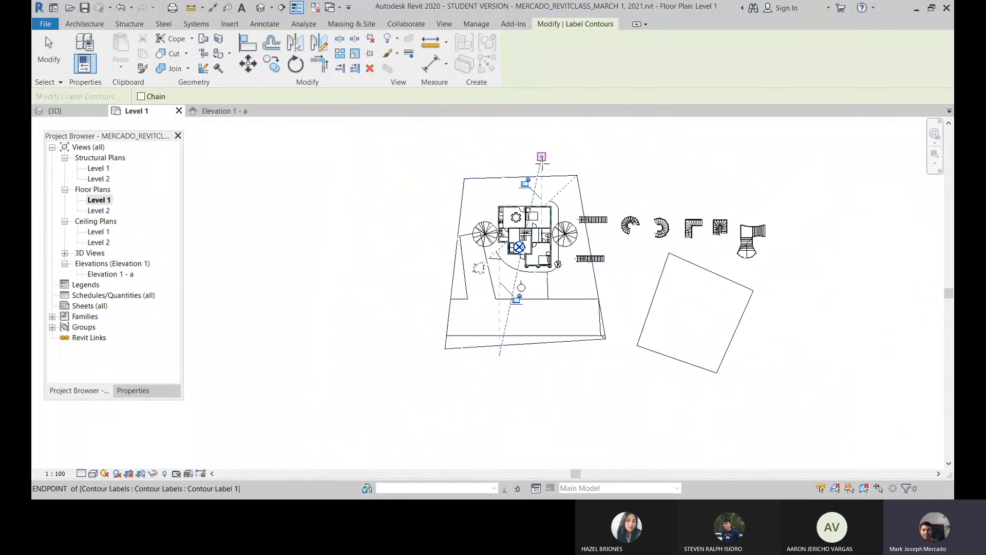
pyautogui.scroll(4, 519, 265)
# - Add a contour label line diagonally through the house interior, extending past both side boundaries of the lot
pyautogui.click(750, 344)
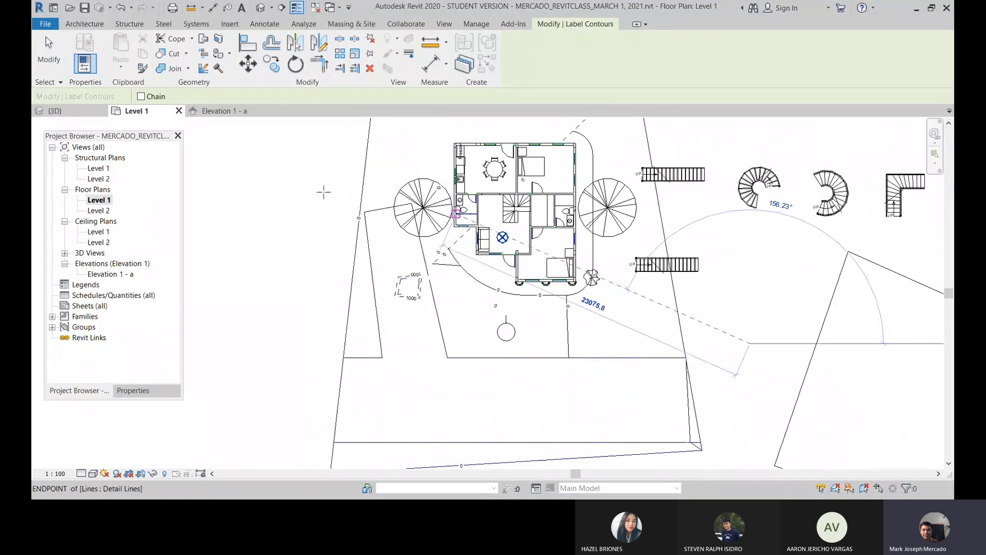
pyautogui.click(299, 161)
pyautogui.scroll(3, 581, 243)
pyautogui.scroll(2, 583, 250)
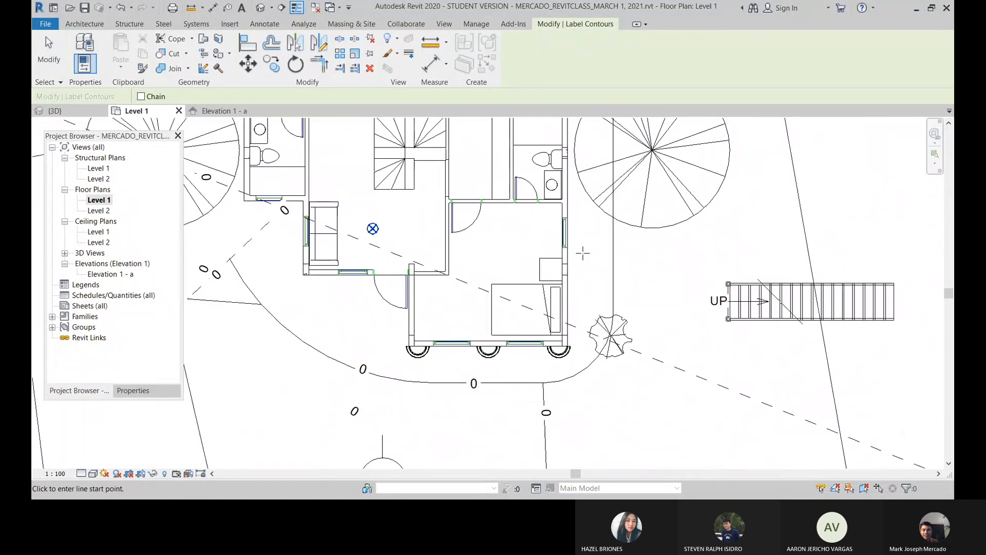
pyautogui.scroll(-4, 576, 248)
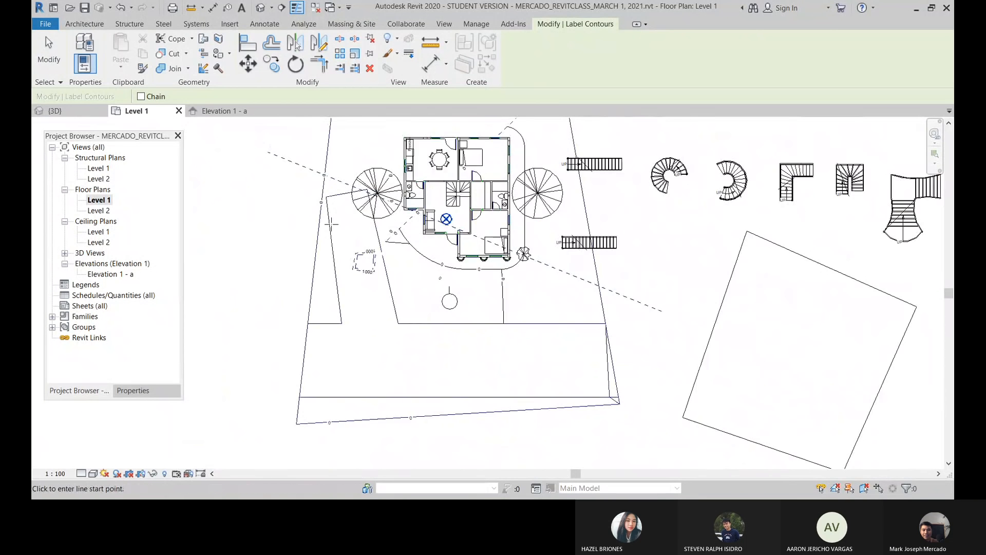
# - Add a nearly horizontal contour label line across the small mound and the curved pad edge in front of the house
pyautogui.scroll(4, 330, 230)
pyautogui.click(261, 285)
pyautogui.scroll(-3, 260, 285)
pyautogui.click(775, 338)
pyautogui.scroll(1, 313, 319)
pyautogui.scroll(3, 314, 319)
pyautogui.scroll(-4, 400, 217)
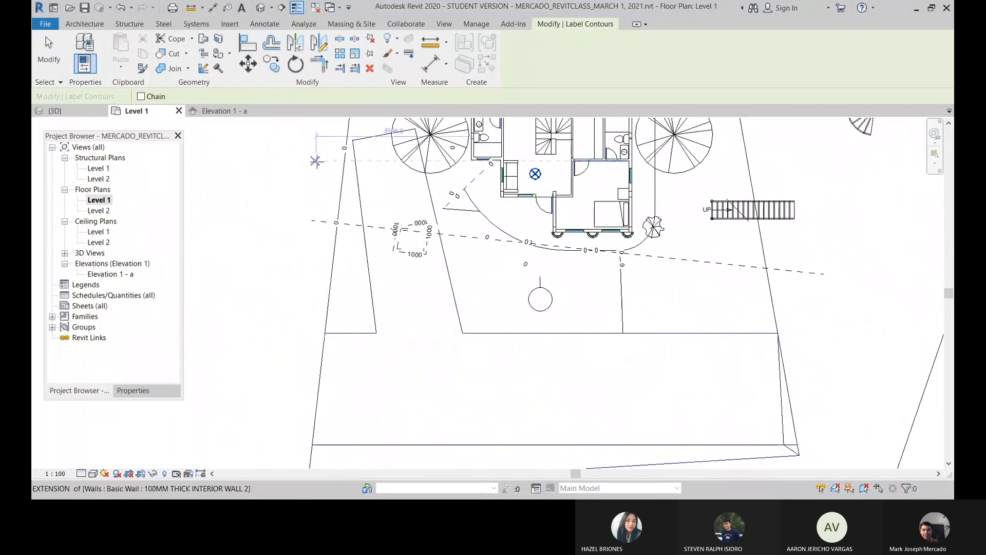
# - Add a contour label line from outside the mound-side boundary, diagonally past the mound's corner, to beyond the front boundary
pyautogui.click(317, 157)
pyautogui.click(602, 420)
pyautogui.scroll(-3, 535, 359)
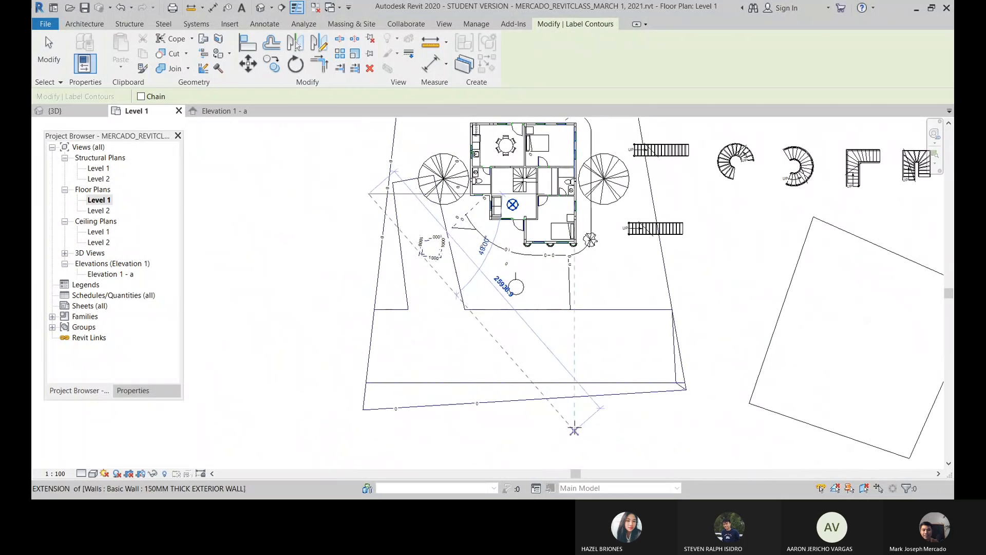
pyautogui.scroll(4, 411, 234)
pyautogui.scroll(2, 411, 234)
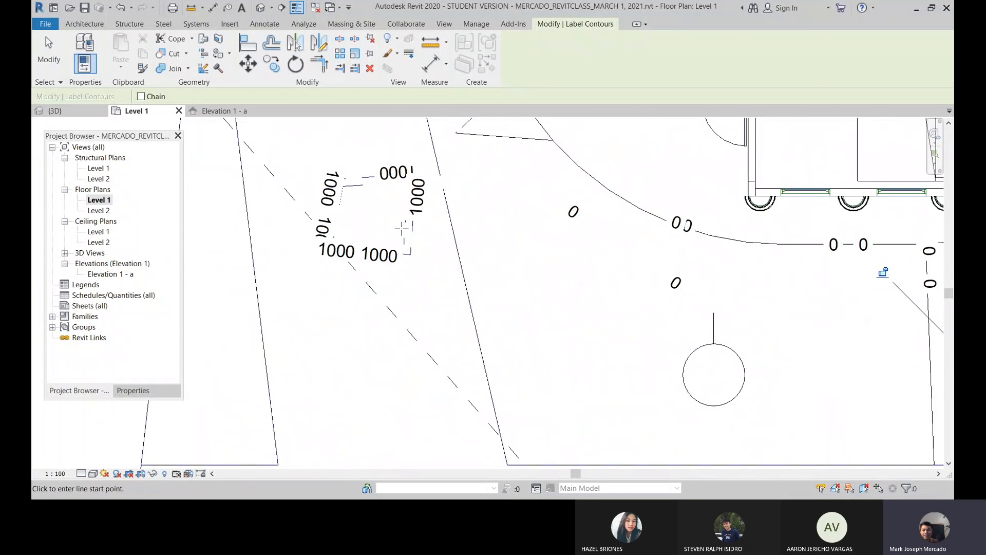
# - End the contour labelling and review the elevation labels around the mound, the house pad and the lot boundaries
pyautogui.scroll(-5, 398, 228)
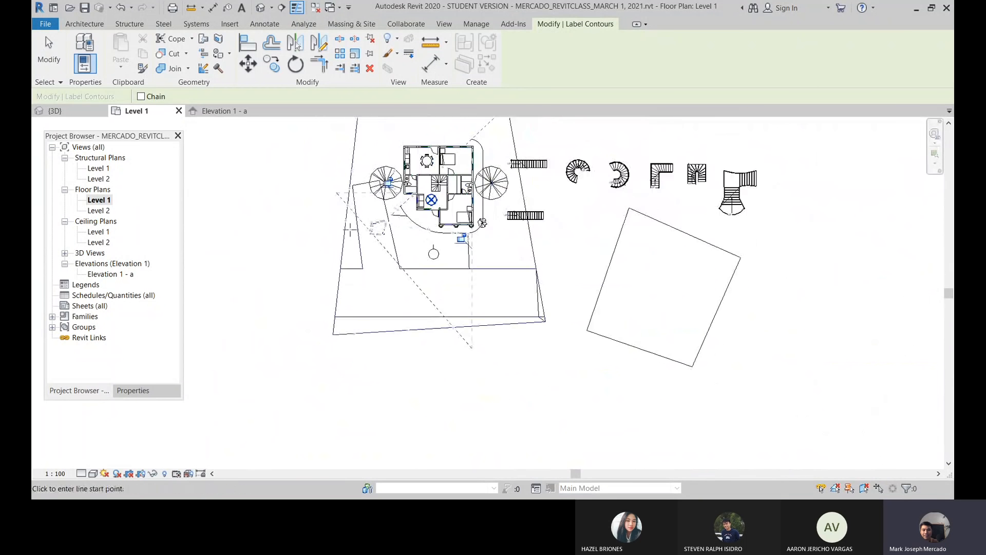
pyautogui.scroll(2, 348, 222)
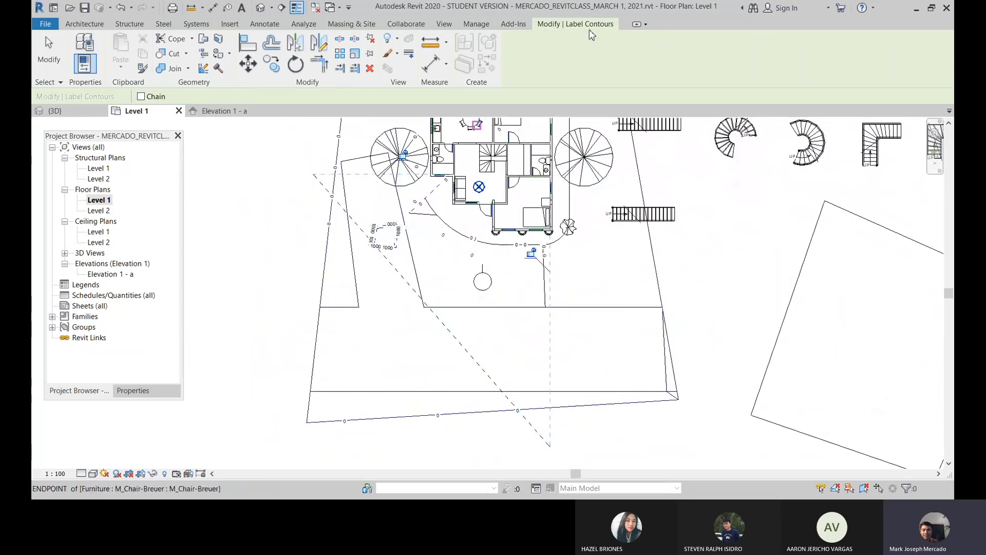
pyautogui.scroll(2, 362, 242)
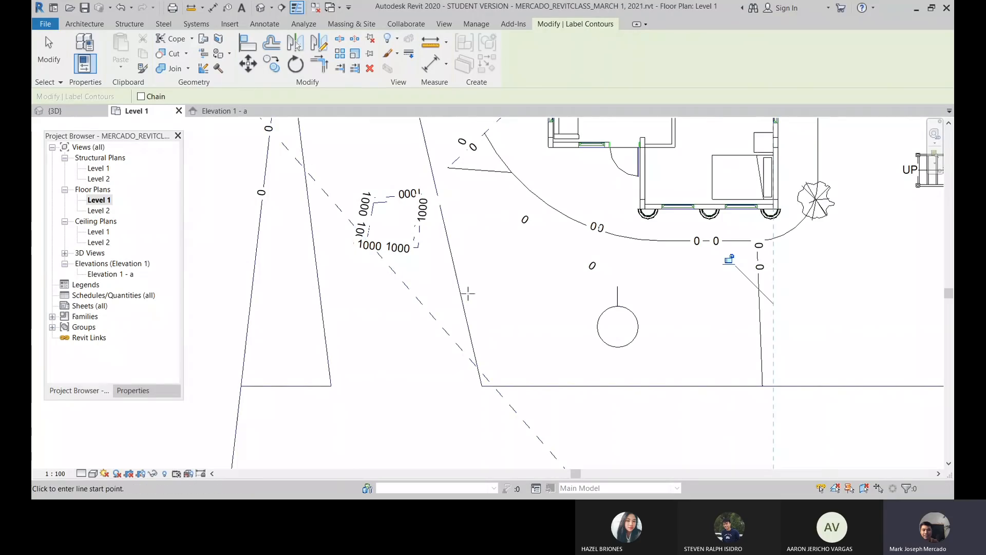
pyautogui.scroll(-5, 375, 300)
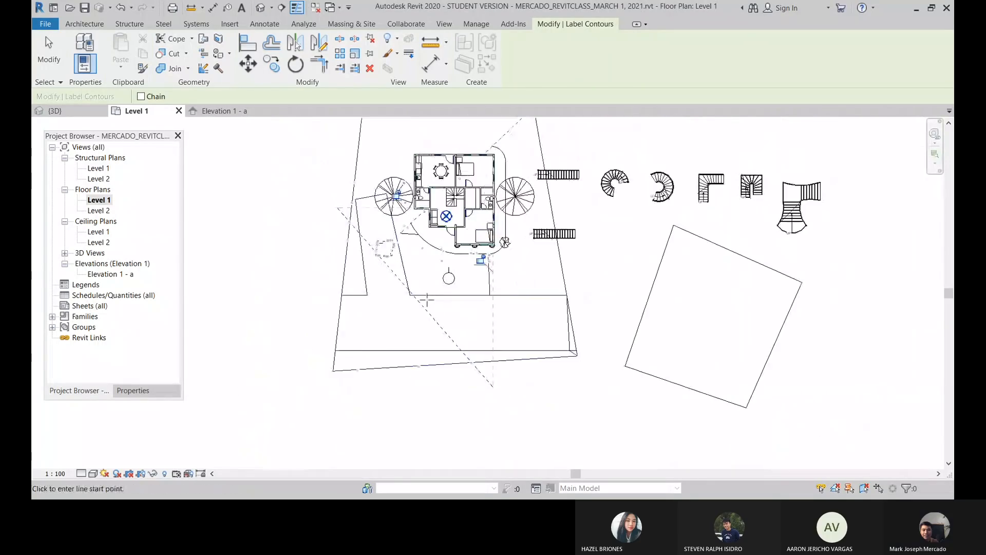
pyautogui.scroll(1, 375, 300)
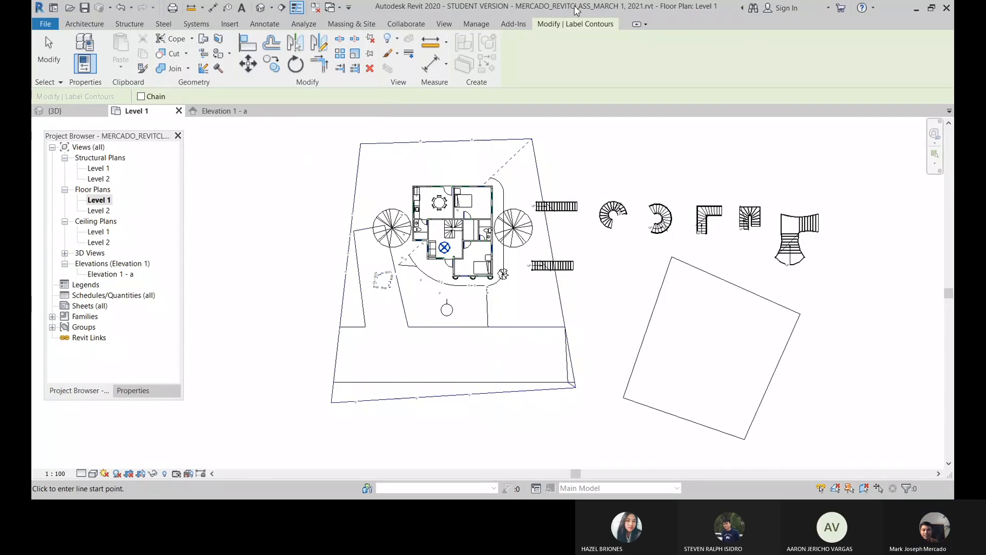
pyautogui.press('Escape')
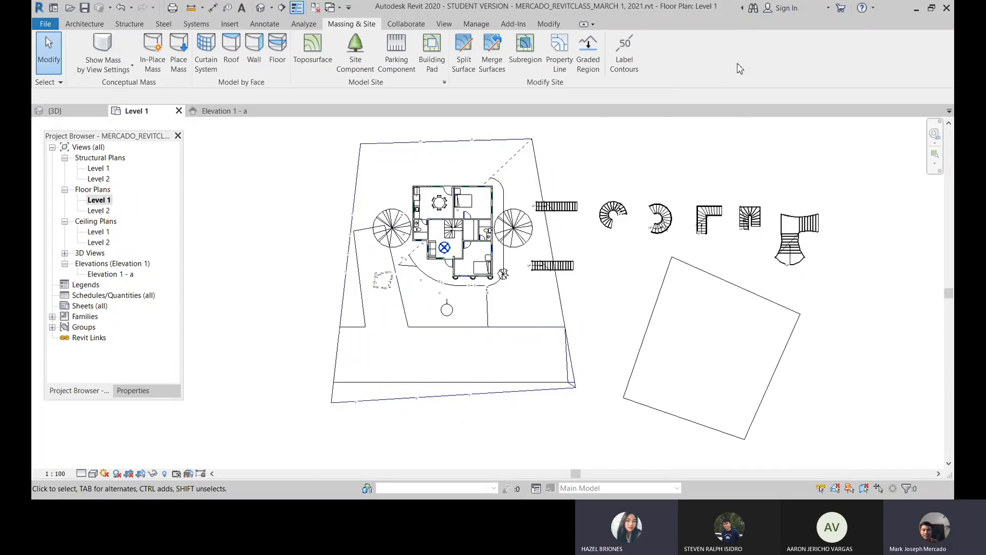
pyautogui.scroll(3, 491, 229)
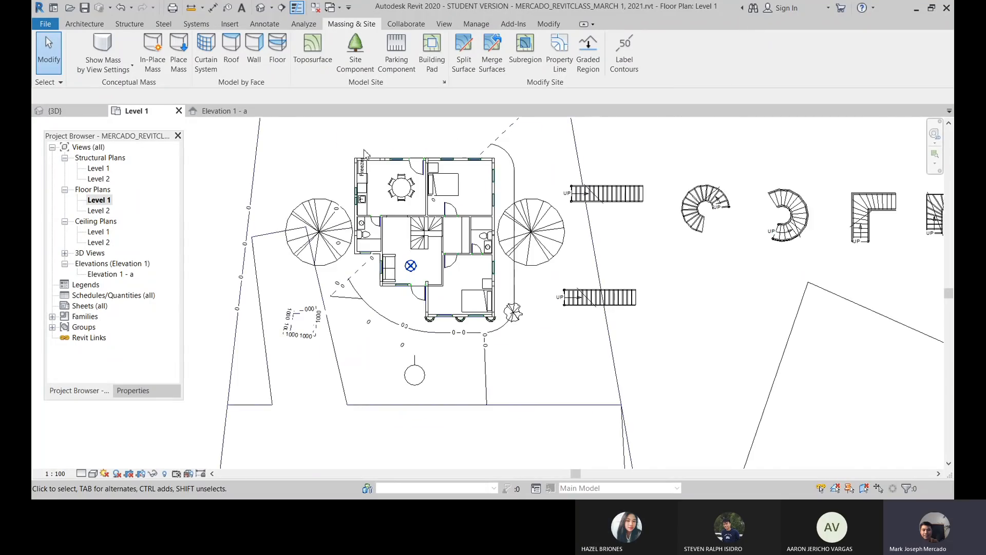
pyautogui.scroll(1, 343, 234)
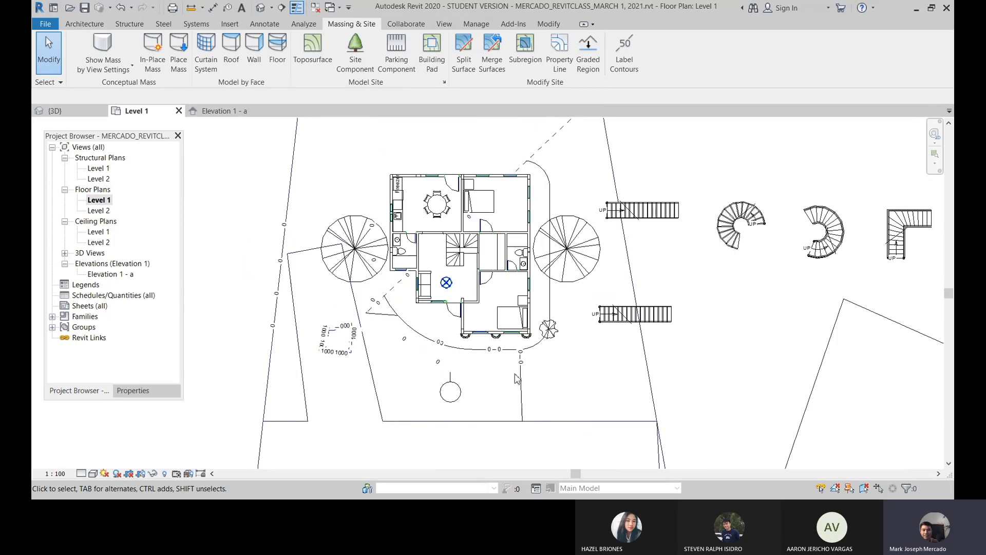
pyautogui.scroll(-2, 539, 229)
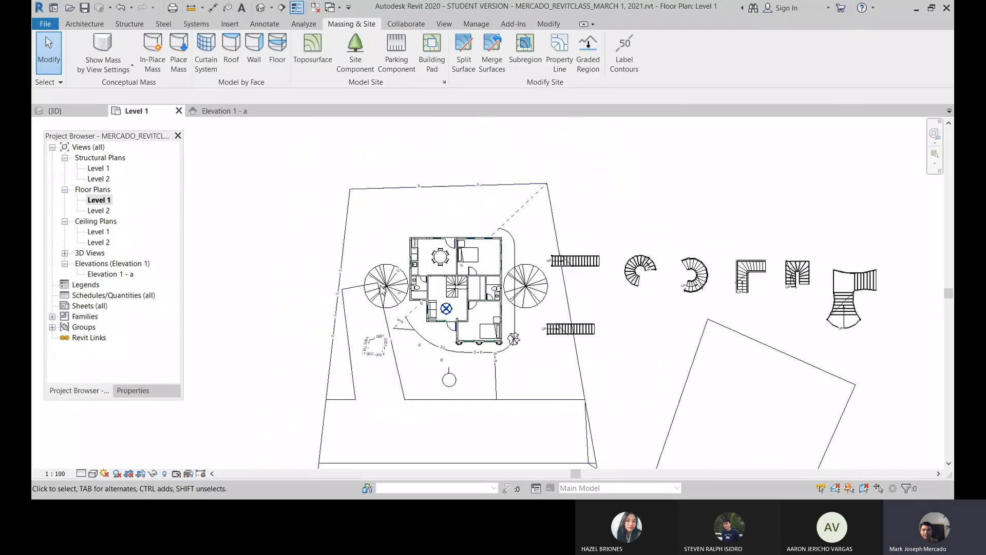
pyautogui.scroll(2, 383, 289)
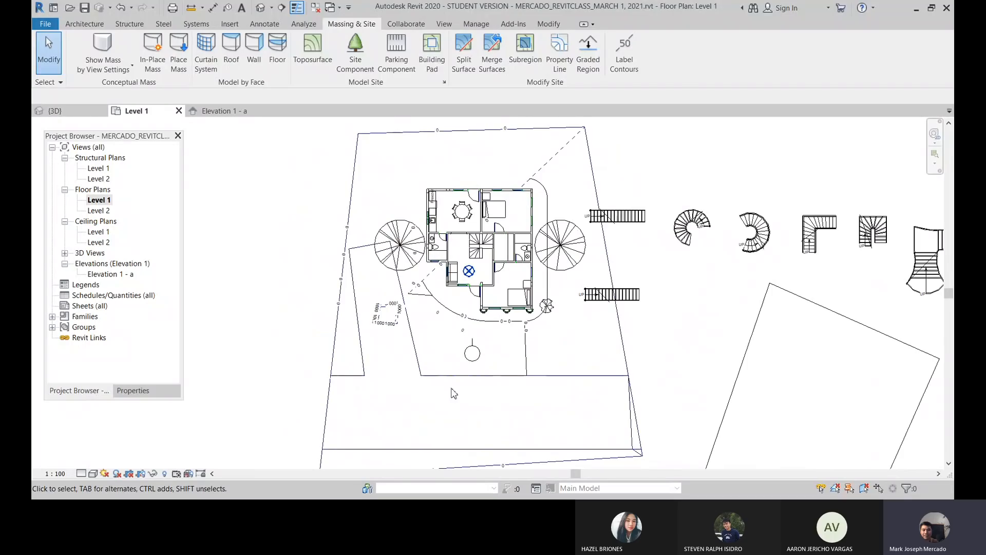